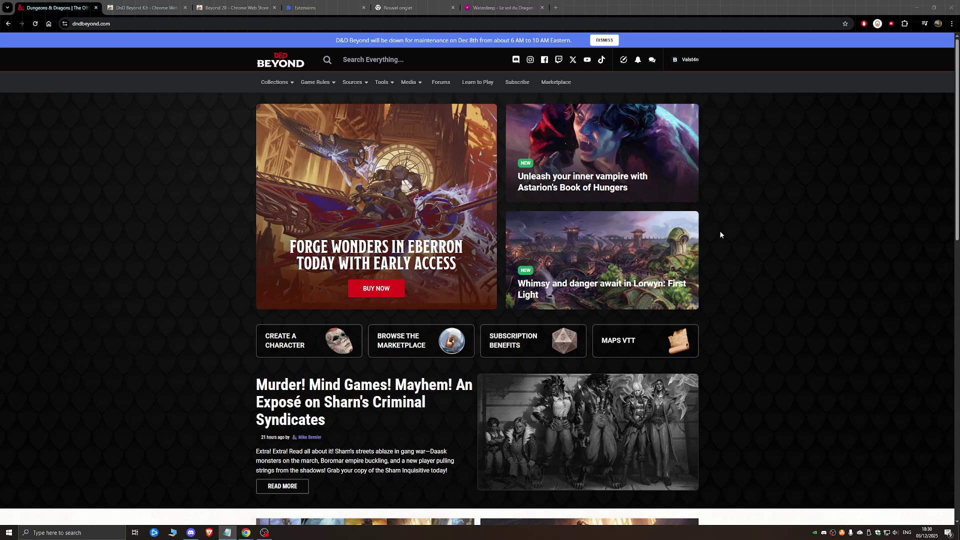
Review the D&D Beyond account options, the DnD Beyond Kit and Beyond 20 extension pages, and the installed browser extensions
{"action": "mouse_move", "coordinate": [697, 61]}
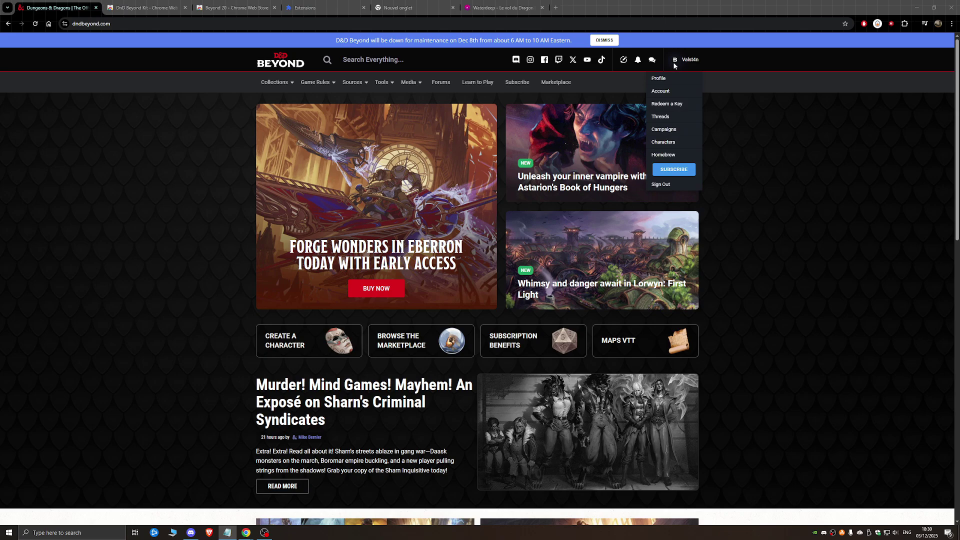
{"action": "left_click", "coordinate": [155, 5]}
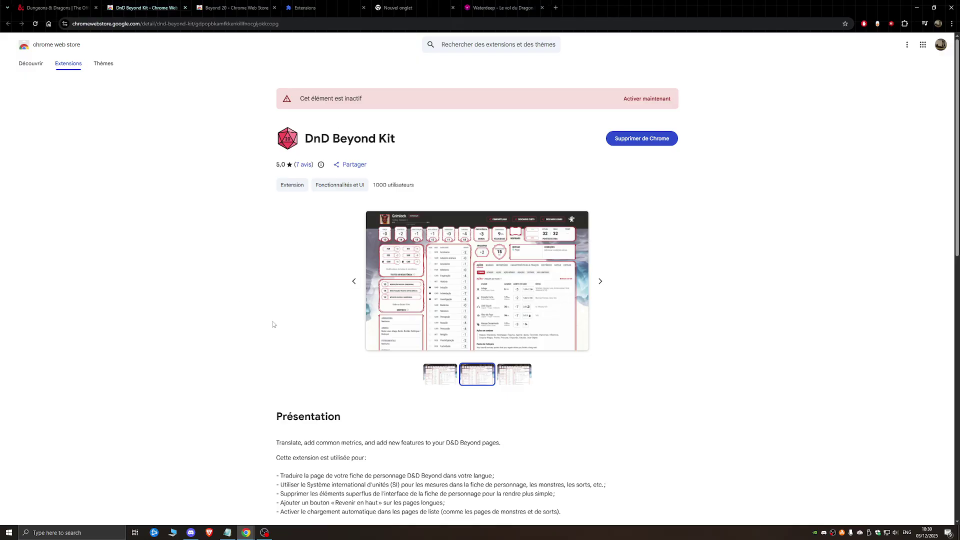
{"action": "left_click", "coordinate": [202, 4]}
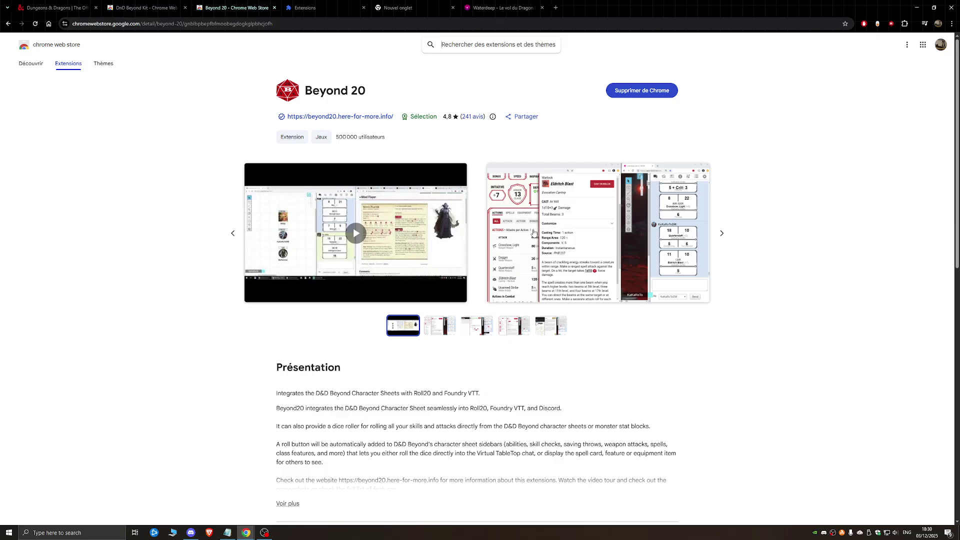
{"action": "left_click", "coordinate": [310, 7]}
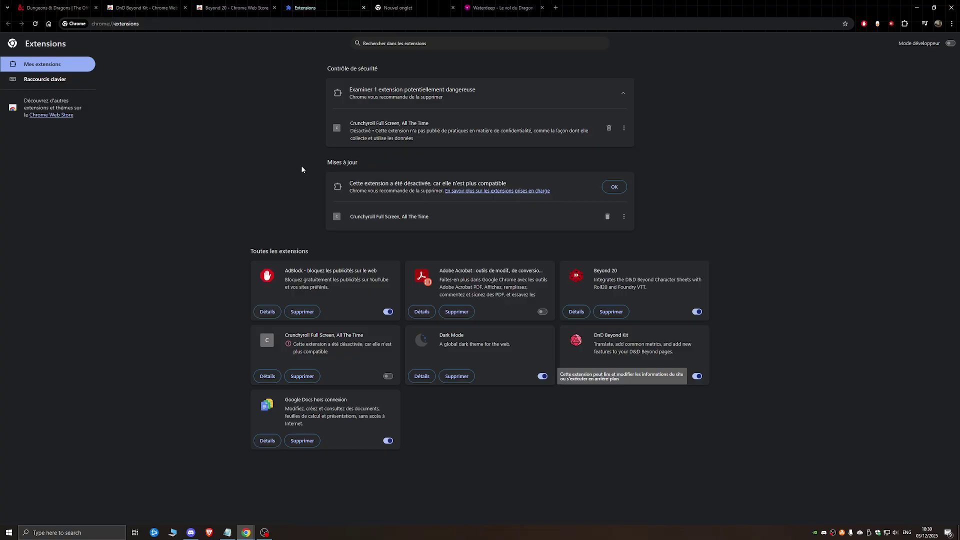
{"action": "left_click", "coordinate": [145, 7]}
{"action": "left_click", "coordinate": [44, 9]}
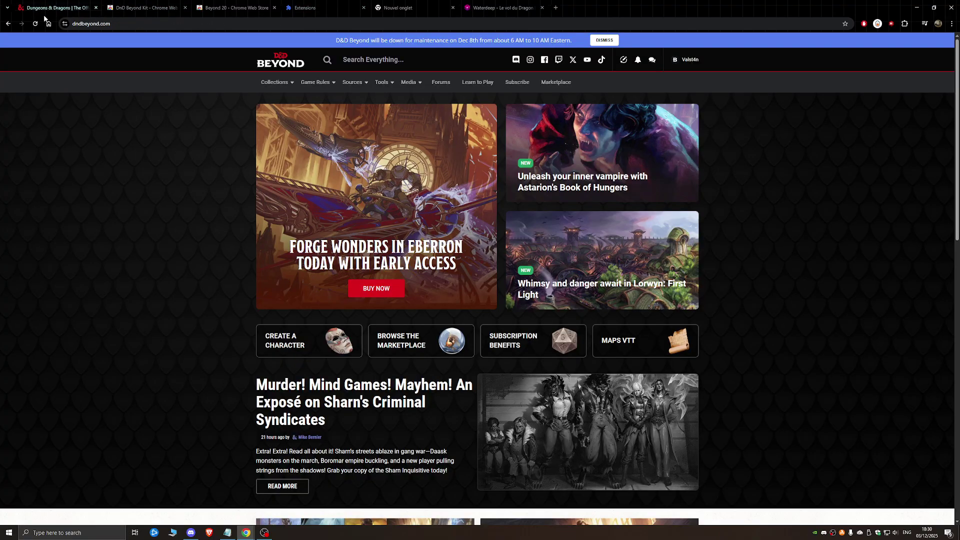
Open the campaign invitation link already entered in the new browser tab and check the campaign's name
{"action": "left_click", "coordinate": [398, 8]}
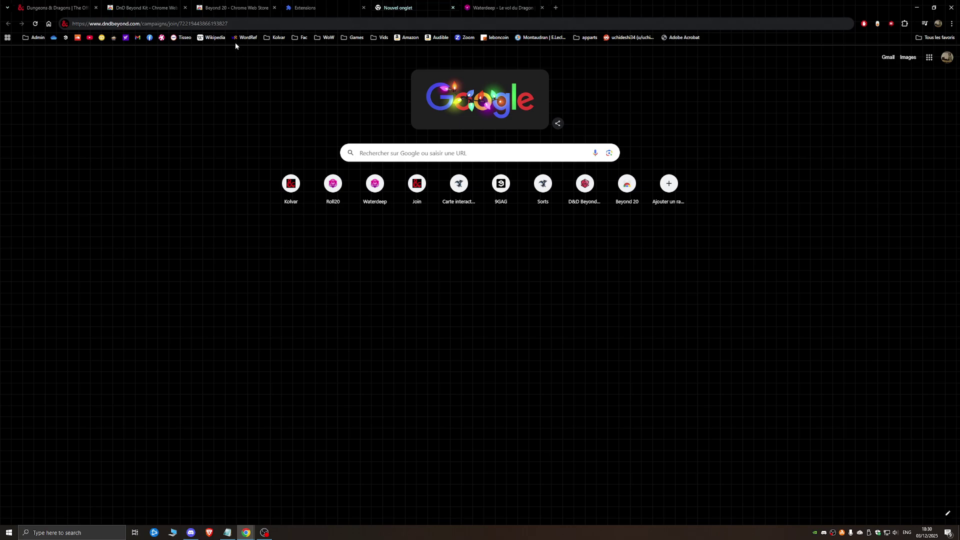
{"action": "left_click_drag", "start_coordinate": [245, 28], "coordinate": [70, 24]}
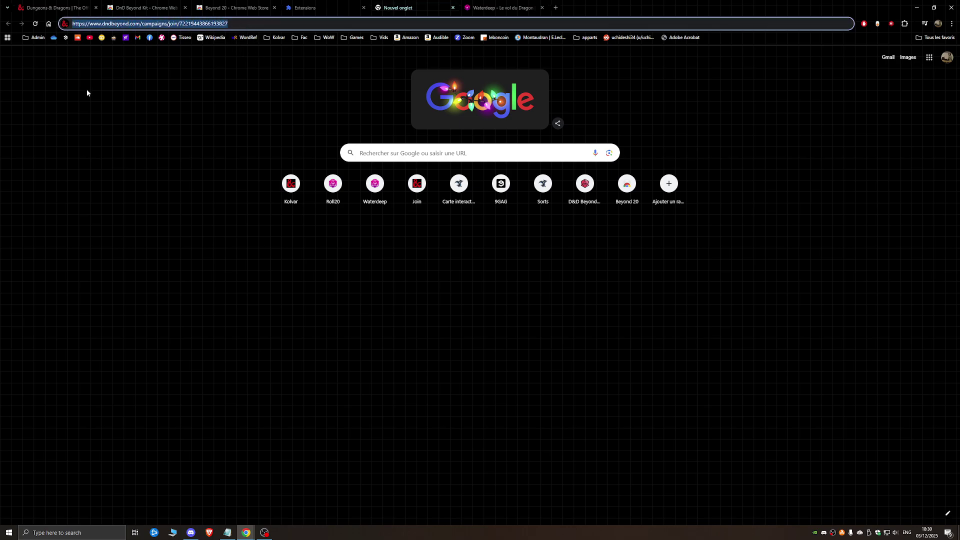
{"action": "key", "text": "Escape"}
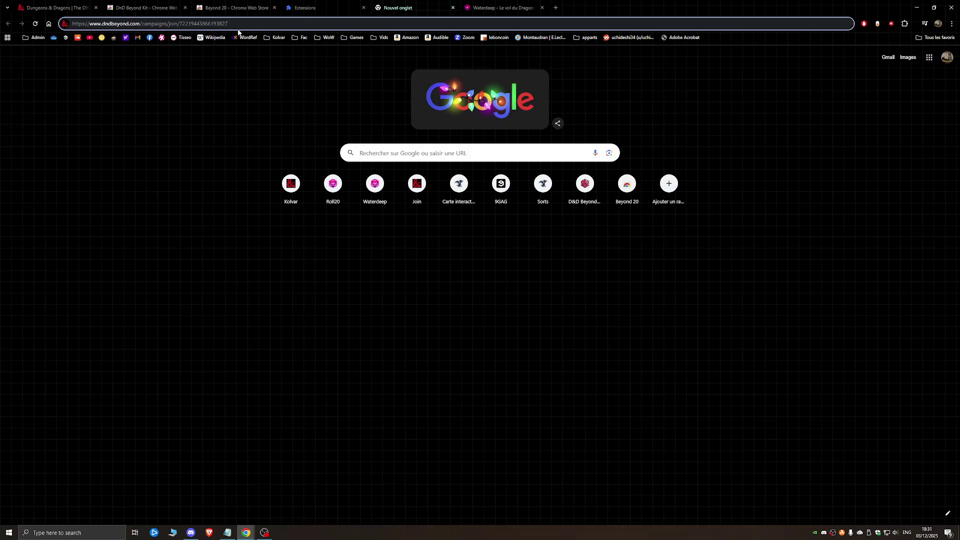
{"action": "key", "text": "Return"}
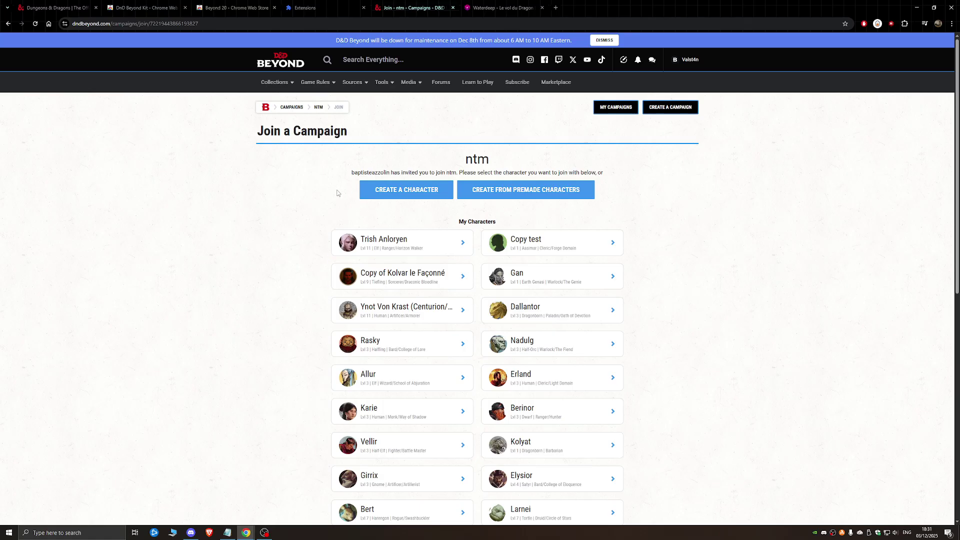
{"action": "left_click_drag", "start_coordinate": [465, 159], "coordinate": [493, 163]}
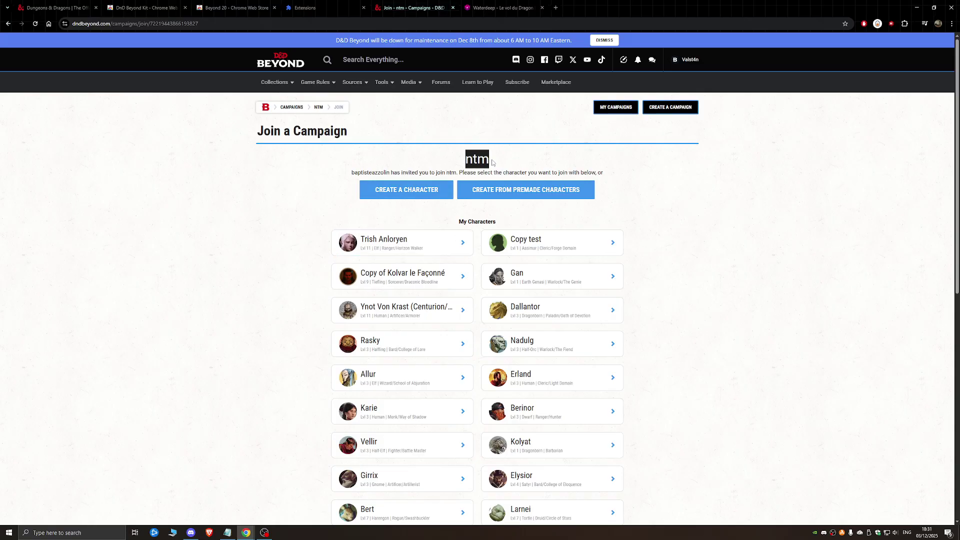
{"action": "left_click", "coordinate": [496, 165]}
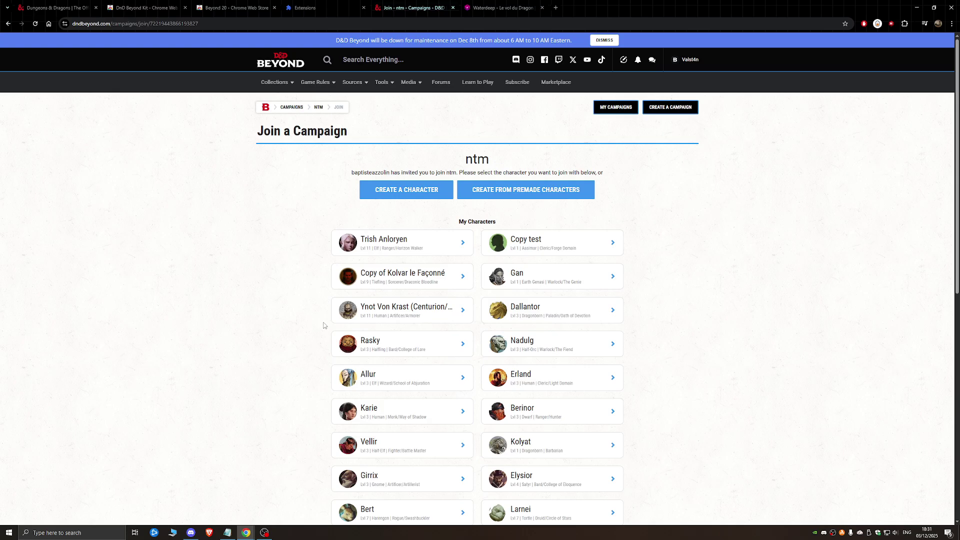
Create a new character for the ntm campaign and disable the Core Rules and Expanded Rules sources
{"action": "left_click", "coordinate": [402, 191]}
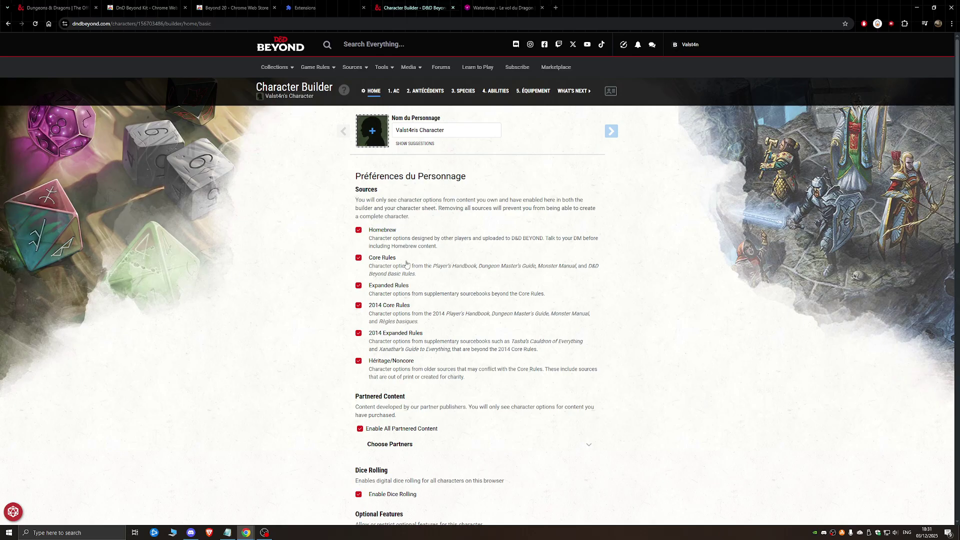
{"action": "left_click", "coordinate": [359, 258]}
{"action": "left_click", "coordinate": [358, 286]}
Apply the first red portrait from the gallery to the character and name the character Tommy
{"action": "left_click", "coordinate": [377, 133]}
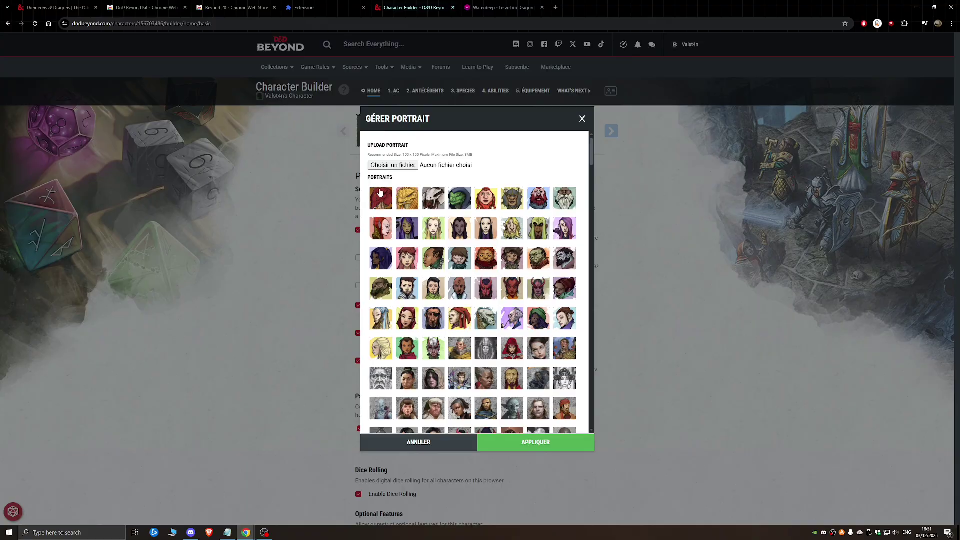
{"action": "left_click", "coordinate": [380, 196]}
{"action": "left_click", "coordinate": [545, 453]}
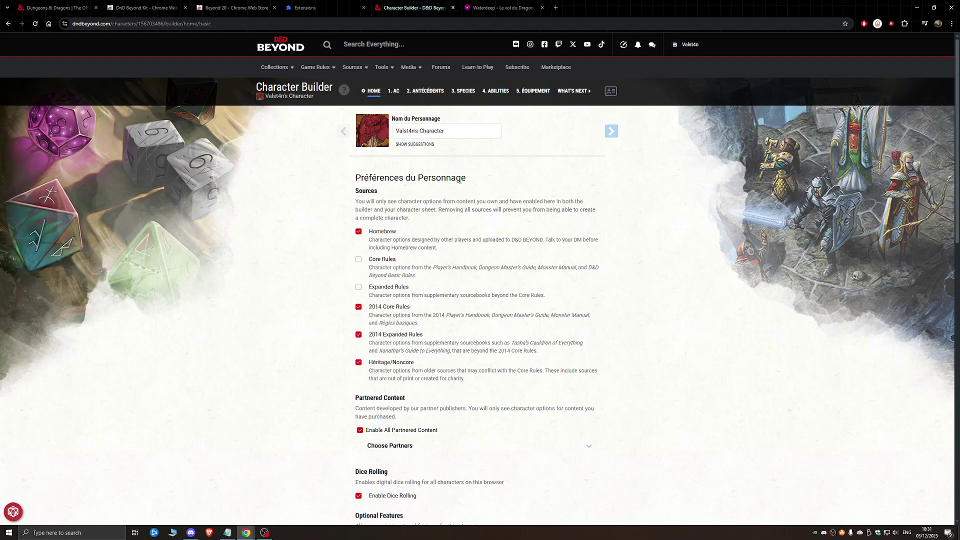
{"action": "left_click", "coordinate": [452, 131]}
{"action": "type", "text": "Tommy"}
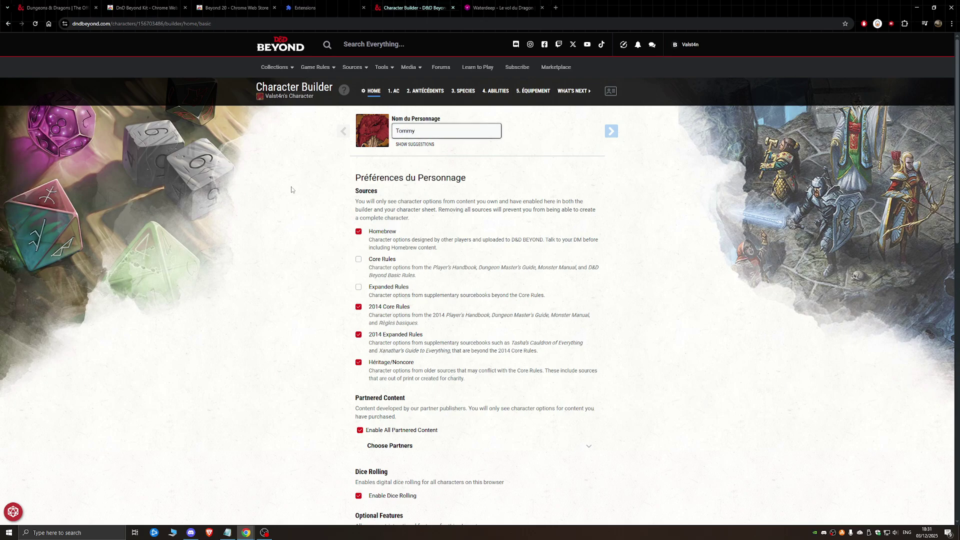
{"action": "left_click", "coordinate": [292, 189]}
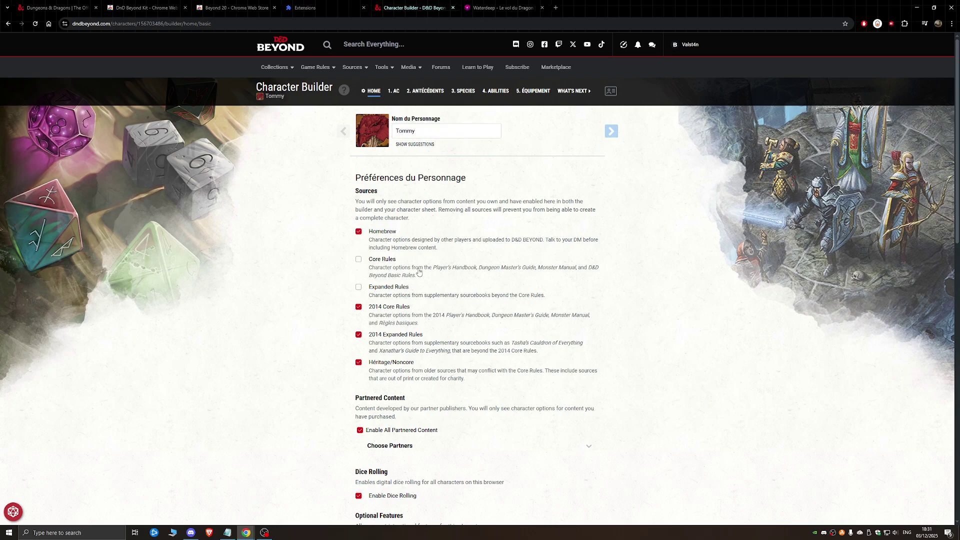
Change the character's Hit Point Type to manual entry and accept the change
{"action": "scroll", "coordinate": [253, 287], "scroll_direction": "down", "scroll_amount": 3}
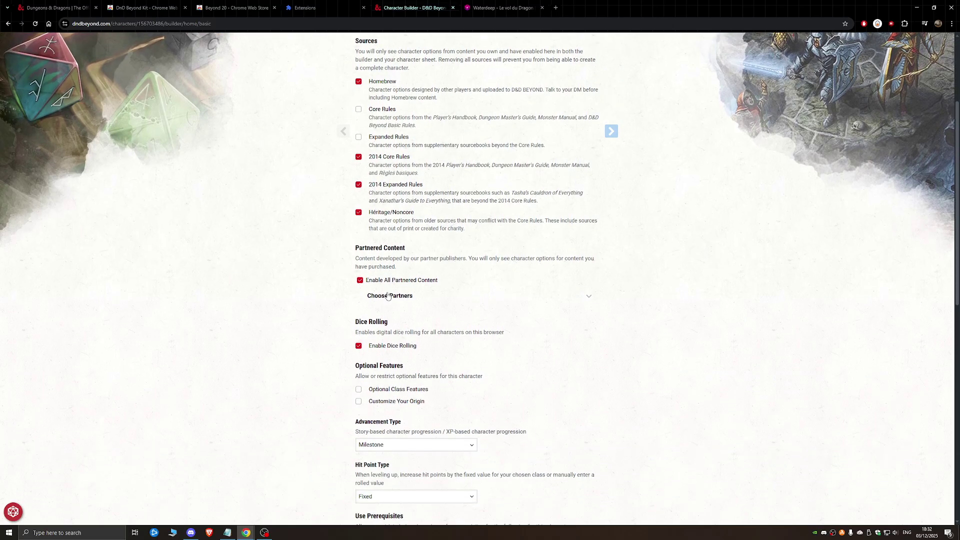
{"action": "scroll", "coordinate": [243, 320], "scroll_direction": "down", "scroll_amount": 2}
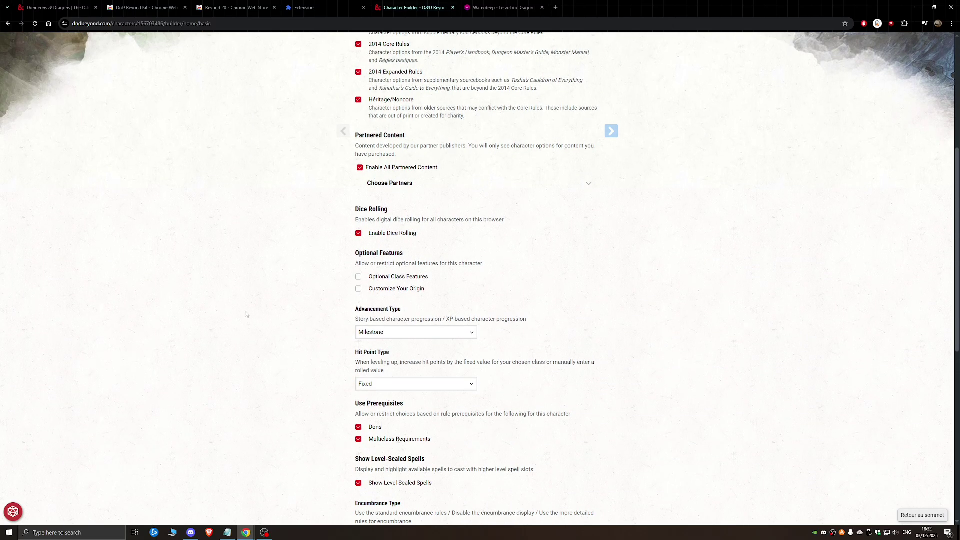
{"action": "scroll", "coordinate": [260, 303], "scroll_direction": "down", "scroll_amount": 1}
{"action": "left_click", "coordinate": [388, 296]}
{"action": "left_click", "coordinate": [390, 296]}
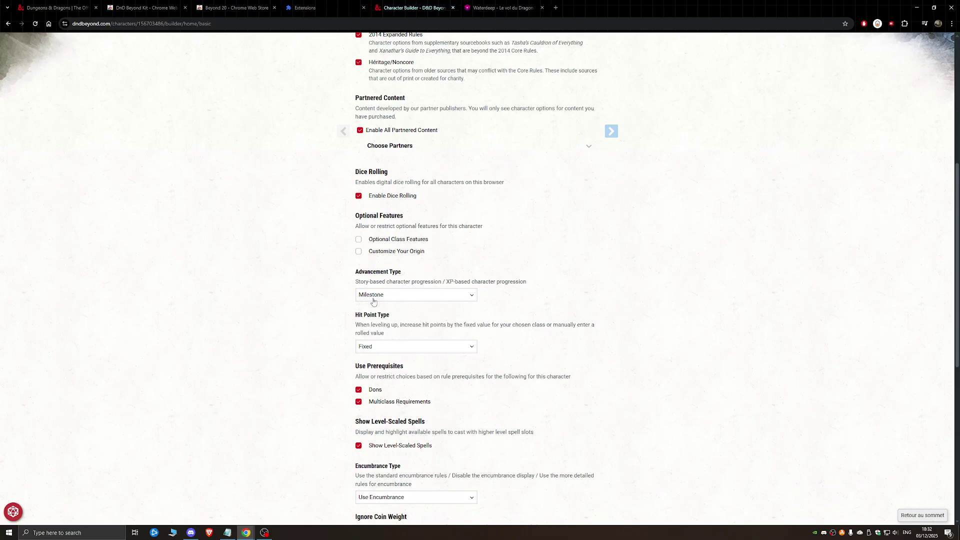
{"action": "left_click", "coordinate": [376, 347]}
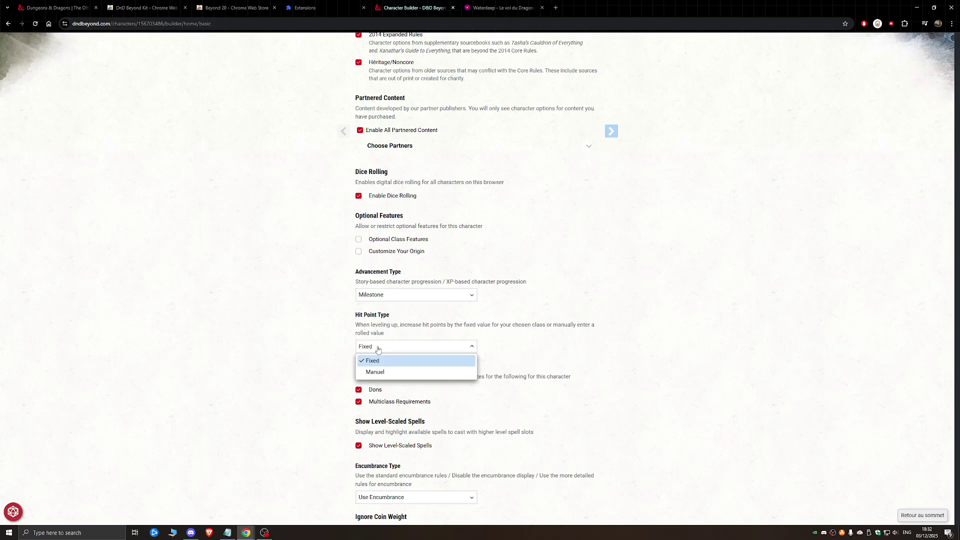
{"action": "left_click", "coordinate": [382, 372]}
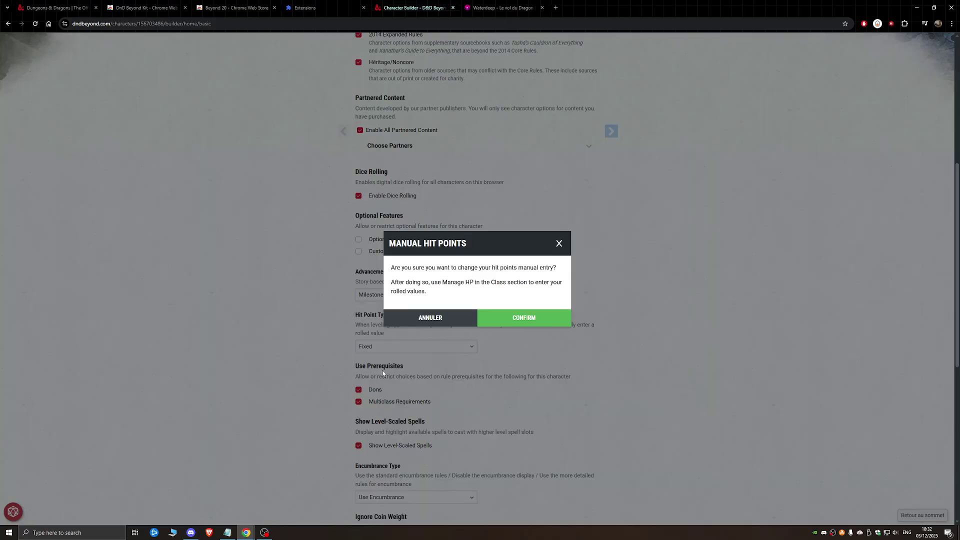
{"action": "left_click", "coordinate": [540, 317]}
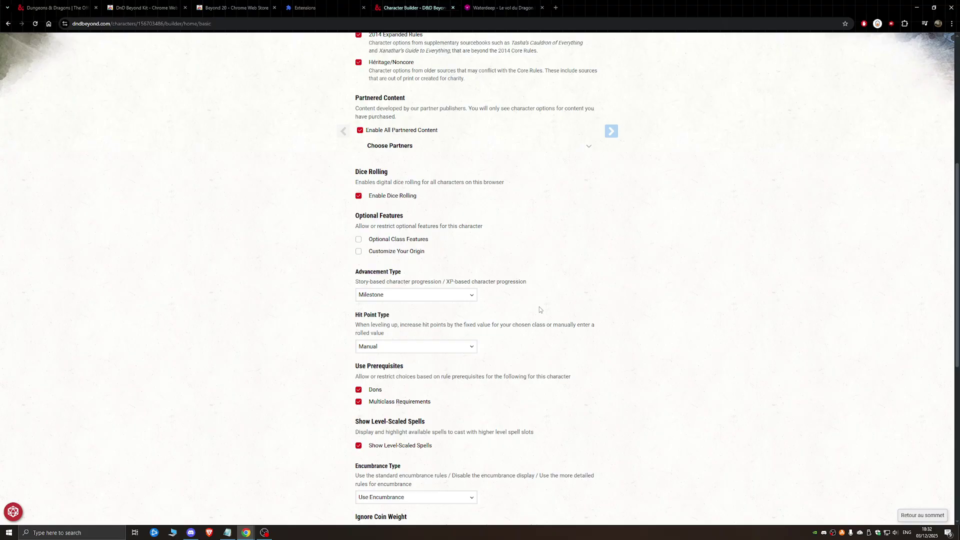
Set the character's Encumbrance Type to No Encumbrance
{"action": "scroll", "coordinate": [323, 349], "scroll_direction": "down", "scroll_amount": 2}
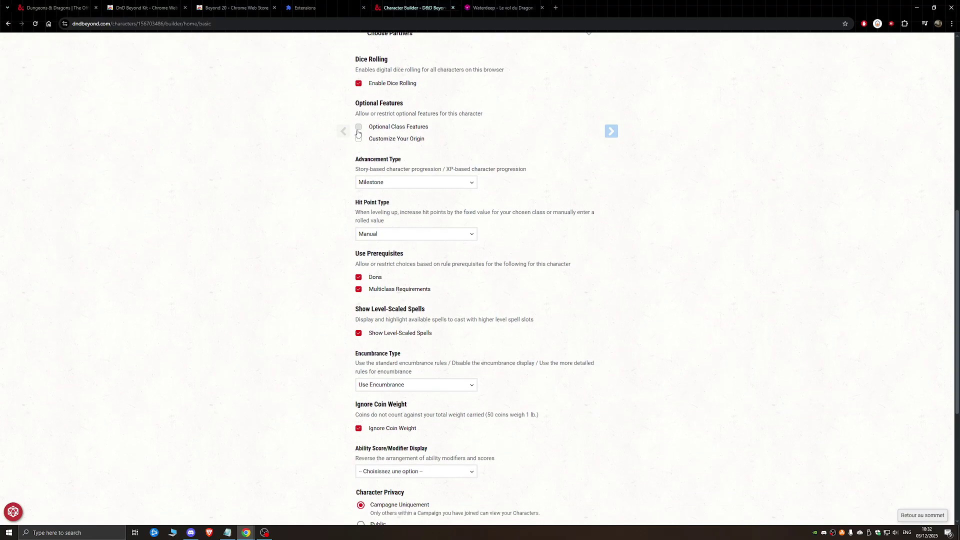
{"action": "scroll", "coordinate": [263, 377], "scroll_direction": "down", "scroll_amount": 2}
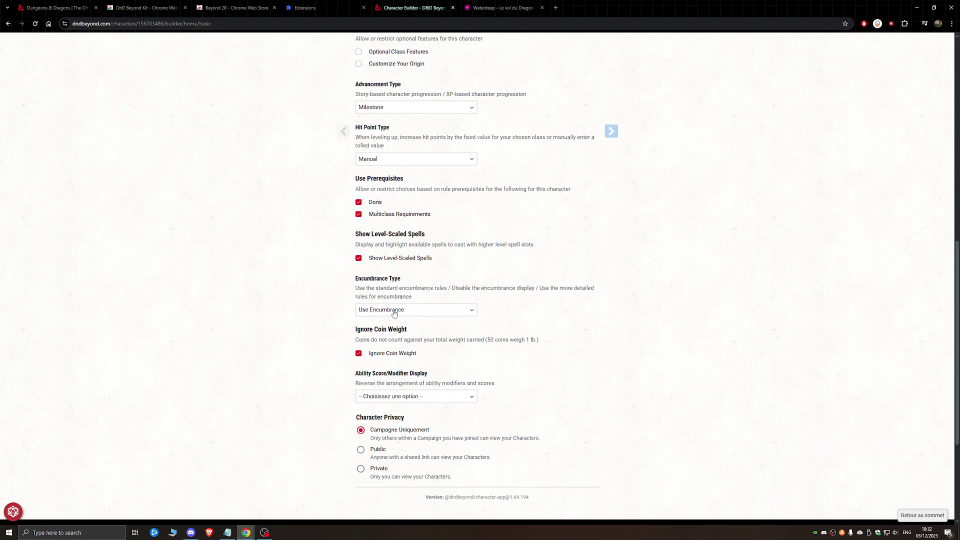
{"action": "left_click", "coordinate": [397, 315]}
{"action": "left_click", "coordinate": [383, 332]}
{"action": "scroll", "coordinate": [375, 361], "scroll_direction": "down", "scroll_amount": 2}
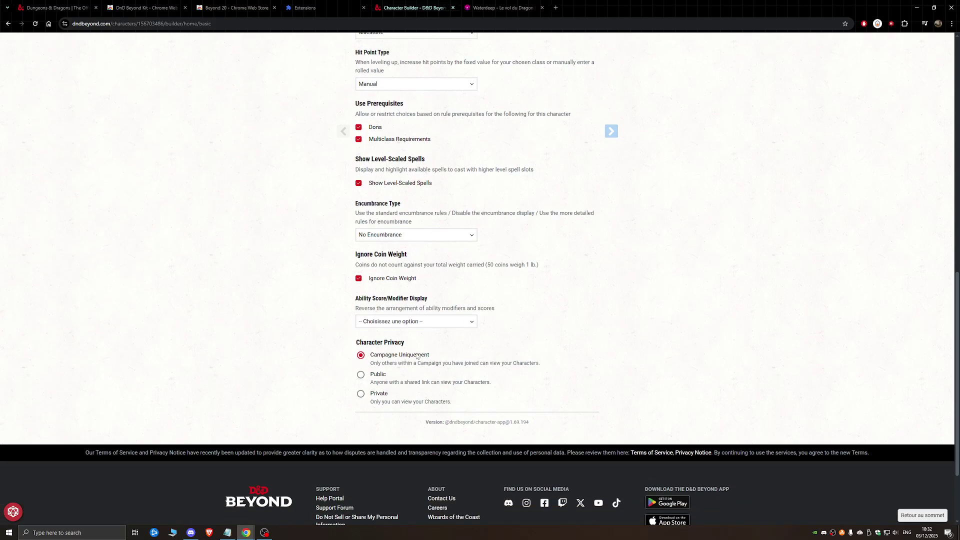
Look back over the character preferences and proceed to the class selection stage of the builder
{"action": "scroll", "coordinate": [311, 321], "scroll_direction": "up", "scroll_amount": 2}
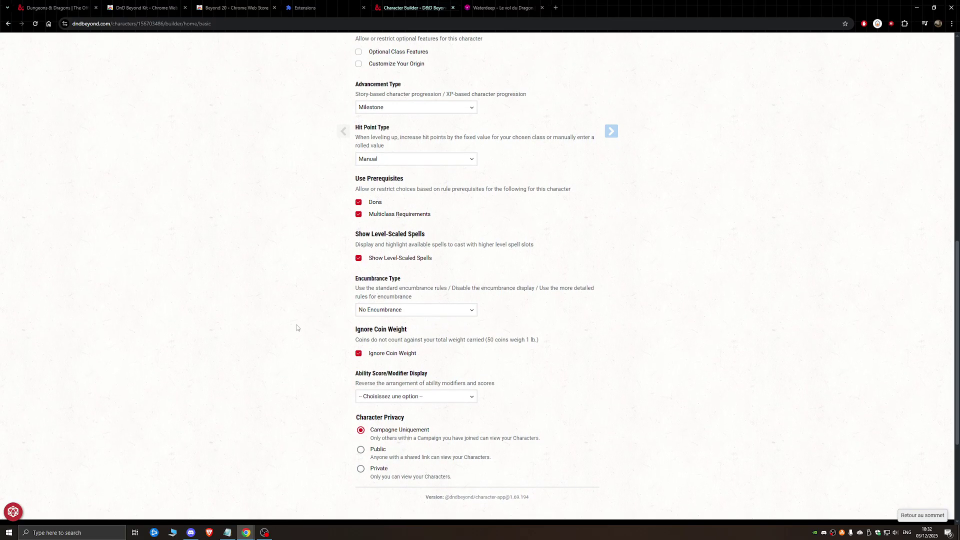
{"action": "scroll", "coordinate": [288, 331], "scroll_direction": "up", "scroll_amount": 5}
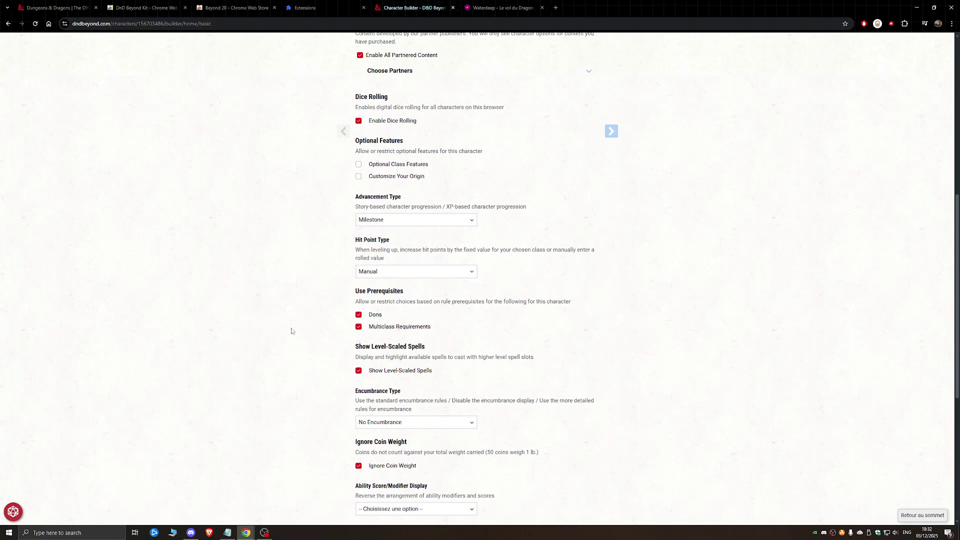
{"action": "scroll", "coordinate": [290, 349], "scroll_direction": "up", "scroll_amount": 2}
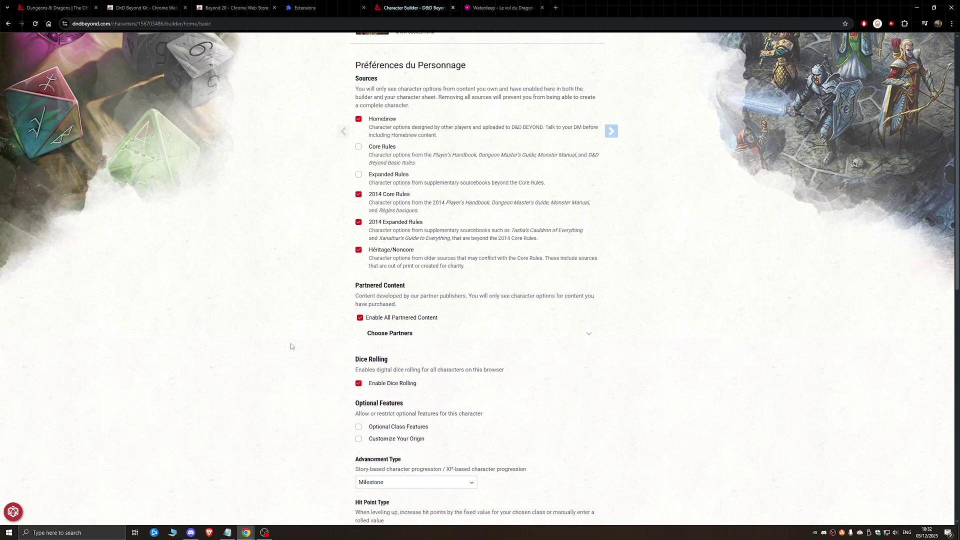
{"action": "scroll", "coordinate": [289, 342], "scroll_direction": "up", "scroll_amount": 2}
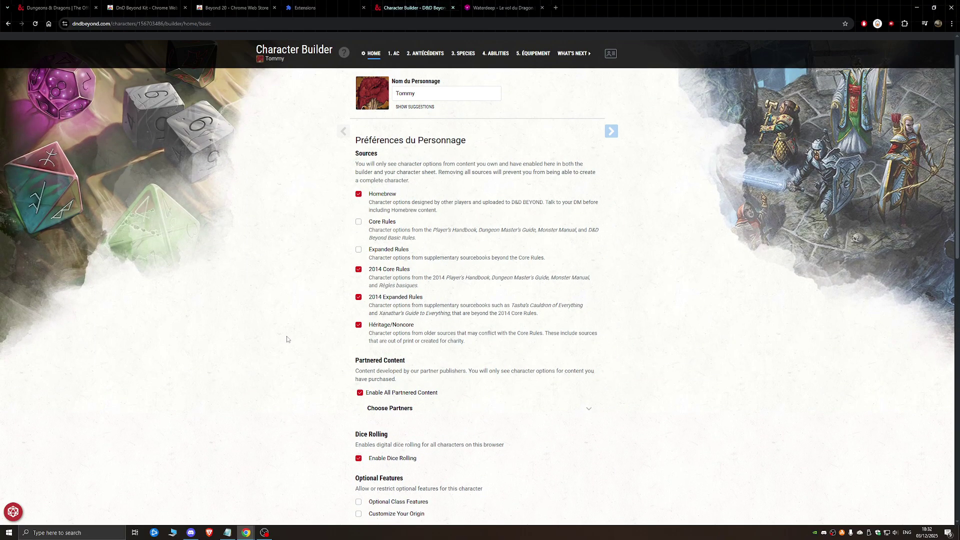
{"action": "left_click", "coordinate": [612, 133]}
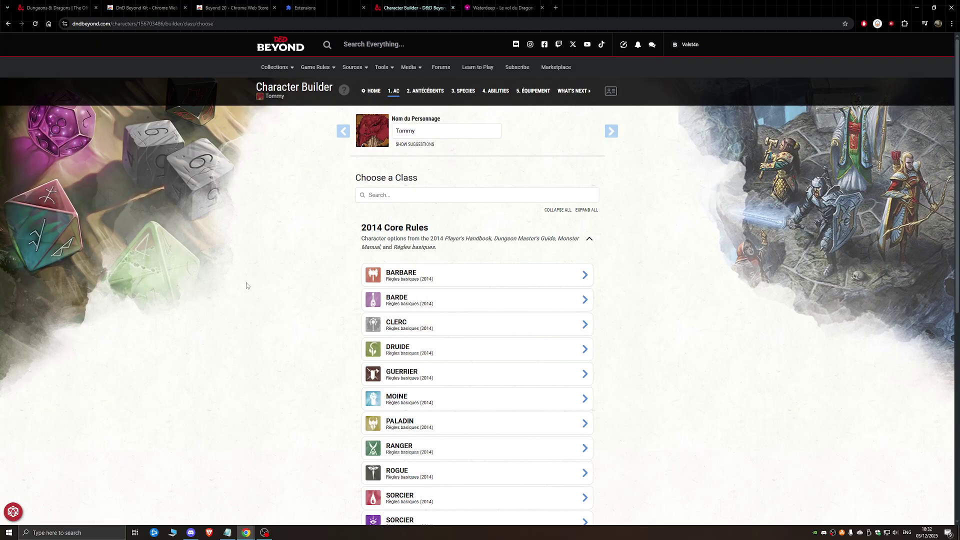
Review the Cleric (Clerc) class features from the 2014 Core Rules and add that class to the character
{"action": "scroll", "coordinate": [467, 300], "scroll_direction": "down", "scroll_amount": 2}
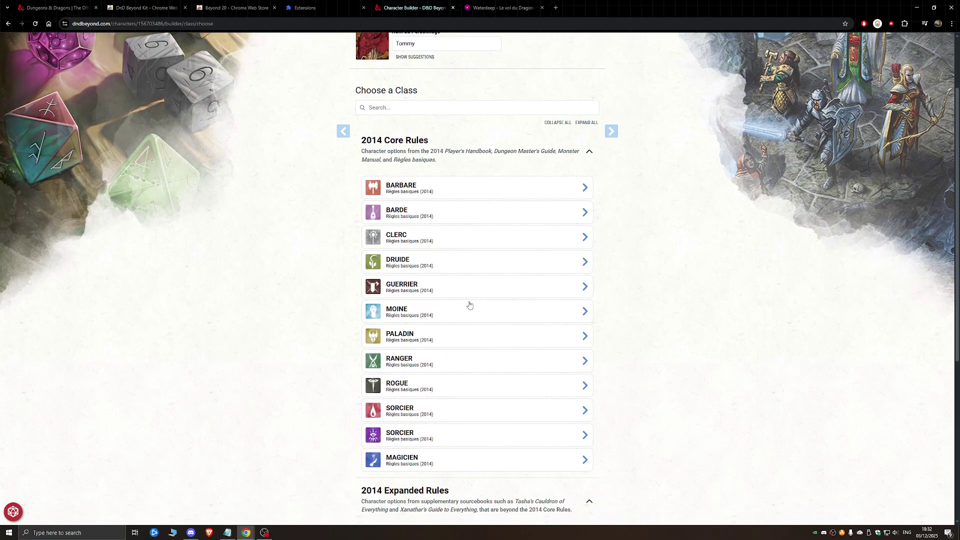
{"action": "scroll", "coordinate": [466, 330], "scroll_direction": "up", "scroll_amount": 1}
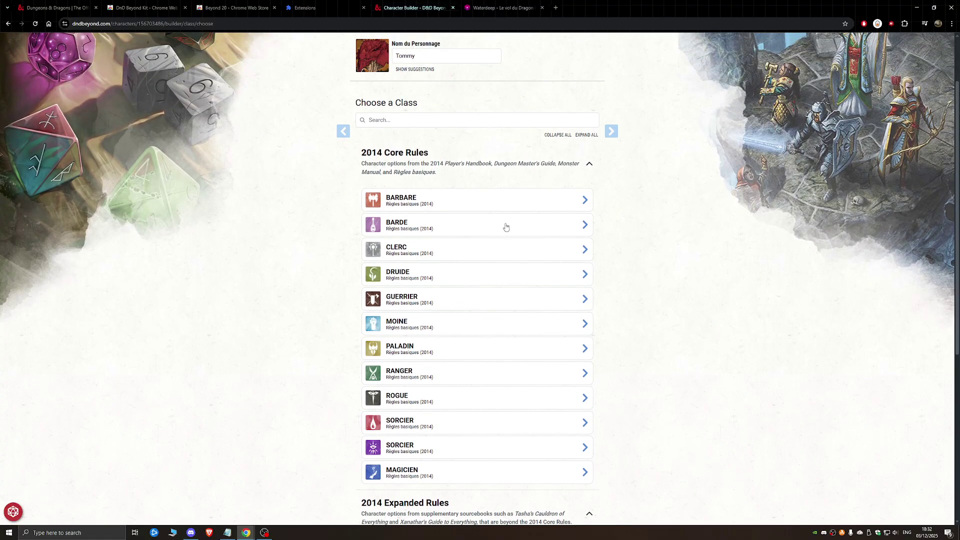
{"action": "left_click", "coordinate": [509, 254]}
{"action": "scroll", "coordinate": [453, 305], "scroll_direction": "down", "scroll_amount": 5}
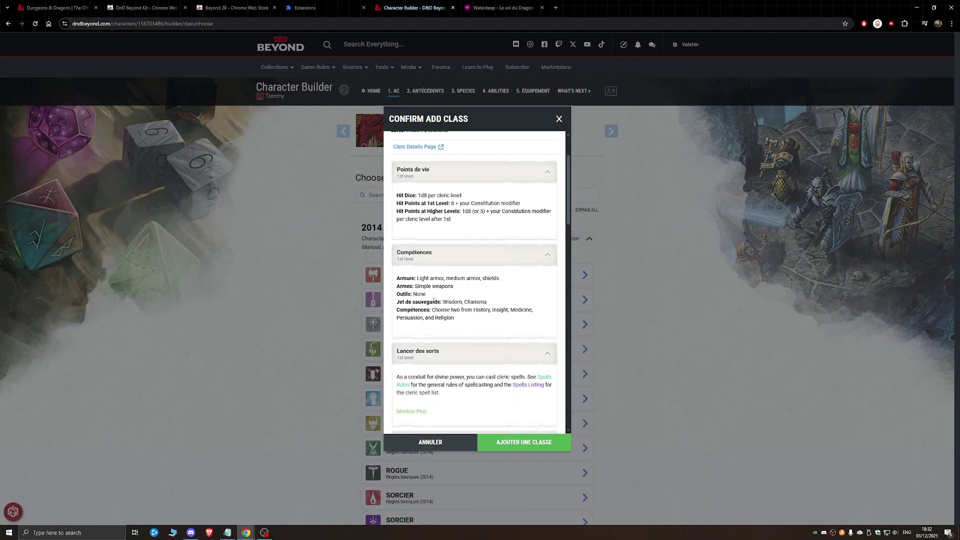
{"action": "scroll", "coordinate": [457, 295], "scroll_direction": "down", "scroll_amount": 5}
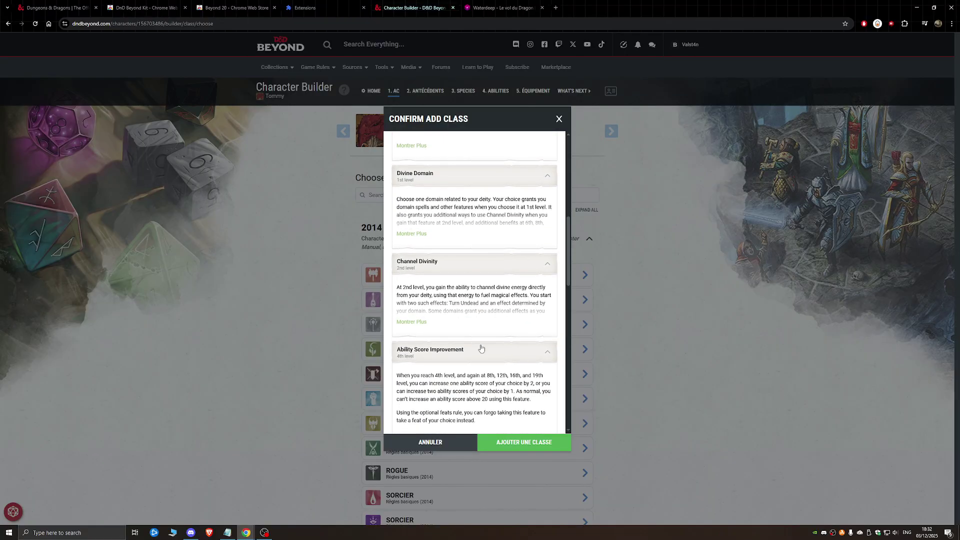
{"action": "scroll", "coordinate": [485, 353], "scroll_direction": "down", "scroll_amount": 2}
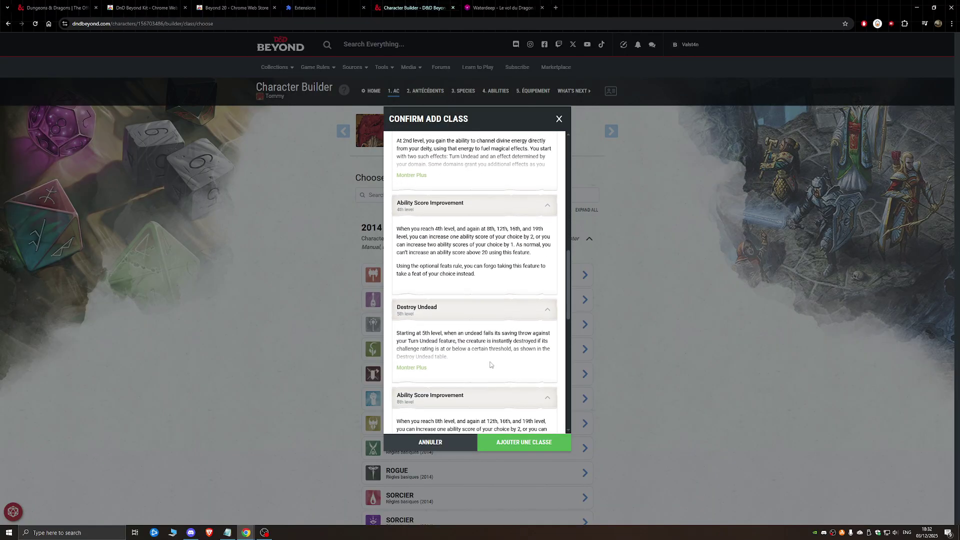
{"action": "scroll", "coordinate": [491, 365], "scroll_direction": "down", "scroll_amount": 3}
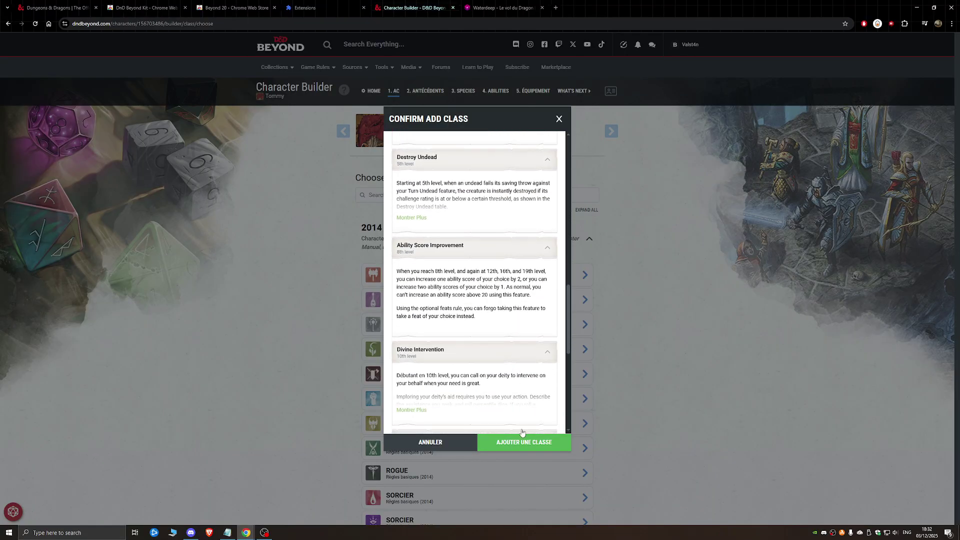
{"action": "left_click", "coordinate": [519, 449]}
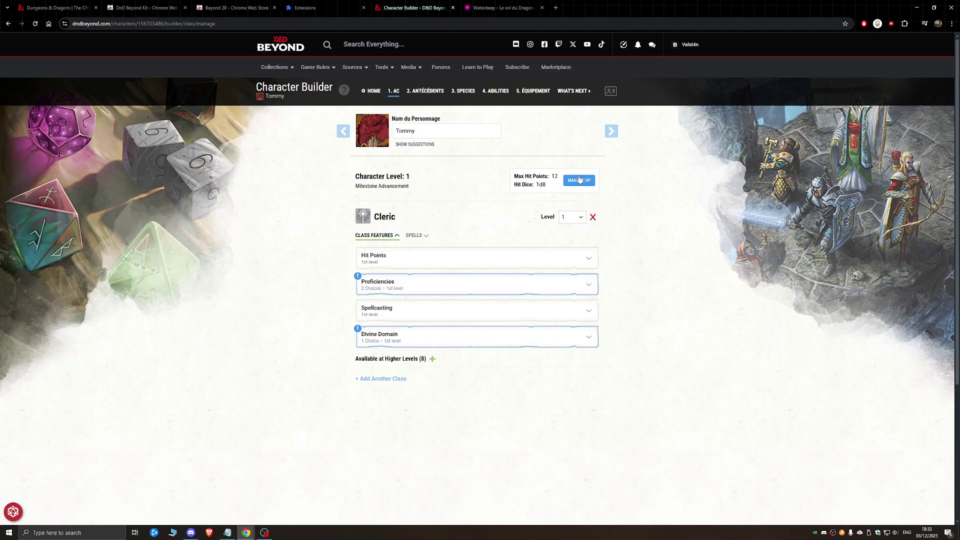
Set the character's Rolled HP to 8 in the hit point management and apply it
{"action": "left_click", "coordinate": [579, 180]}
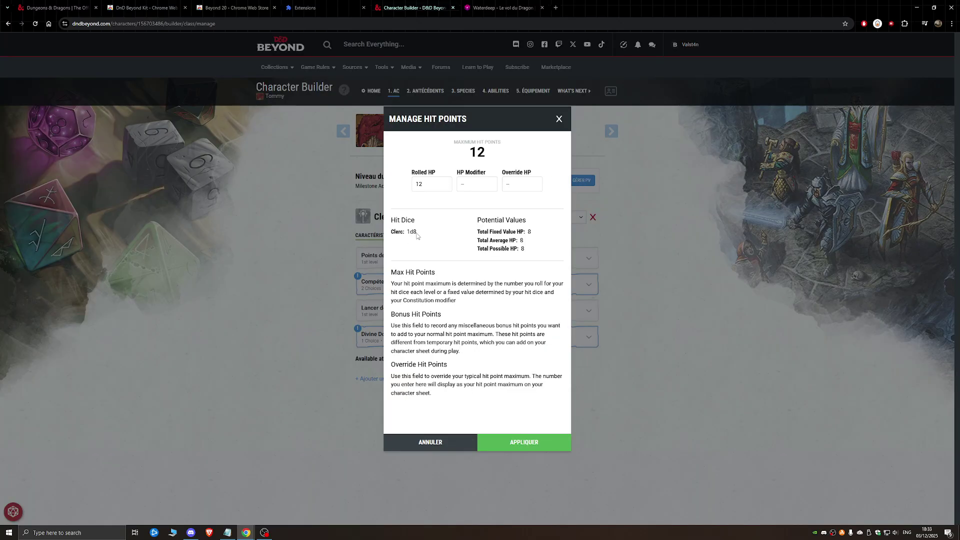
{"action": "double_click", "coordinate": [420, 184]}
{"action": "type", "text": "8"}
{"action": "left_click", "coordinate": [414, 242]}
{"action": "left_click", "coordinate": [532, 444]}
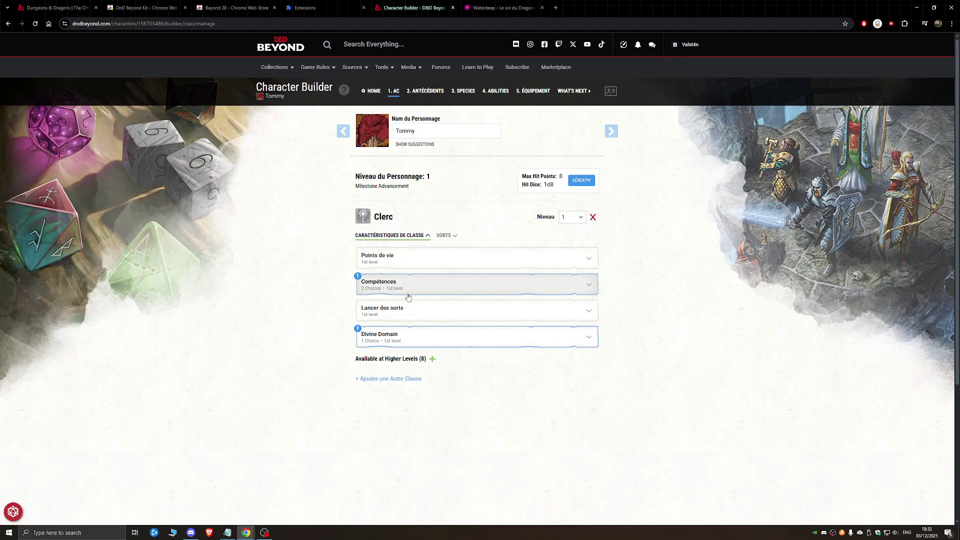
Choose Medicine and Religion as the two cleric skill proficiencies
{"action": "left_click", "coordinate": [409, 297]}
{"action": "left_click", "coordinate": [448, 359]}
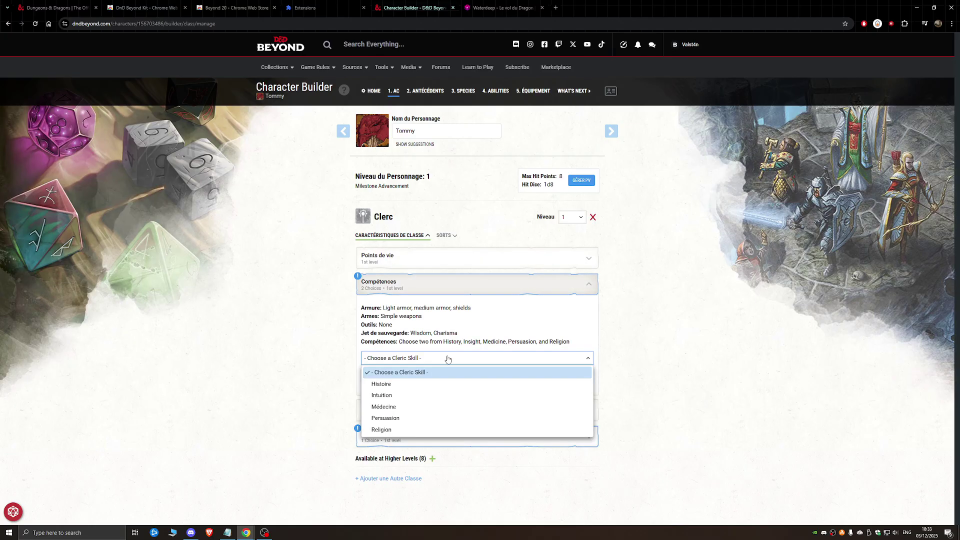
{"action": "left_click", "coordinate": [390, 406]}
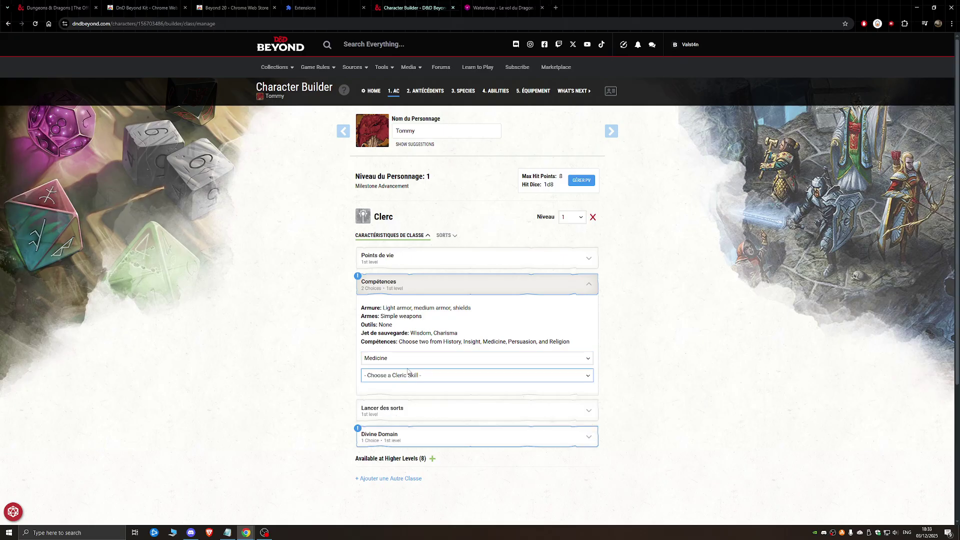
{"action": "left_click", "coordinate": [409, 374]}
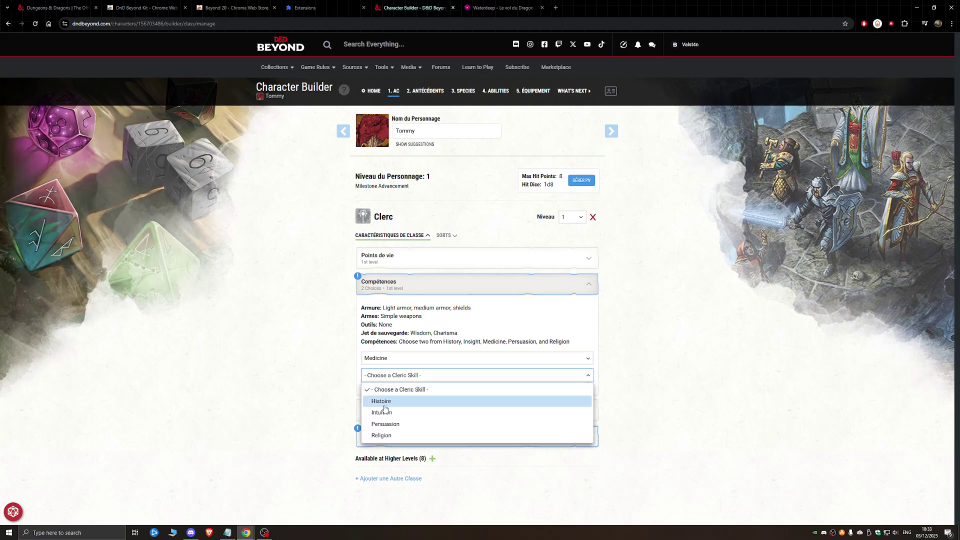
{"action": "left_click", "coordinate": [383, 435]}
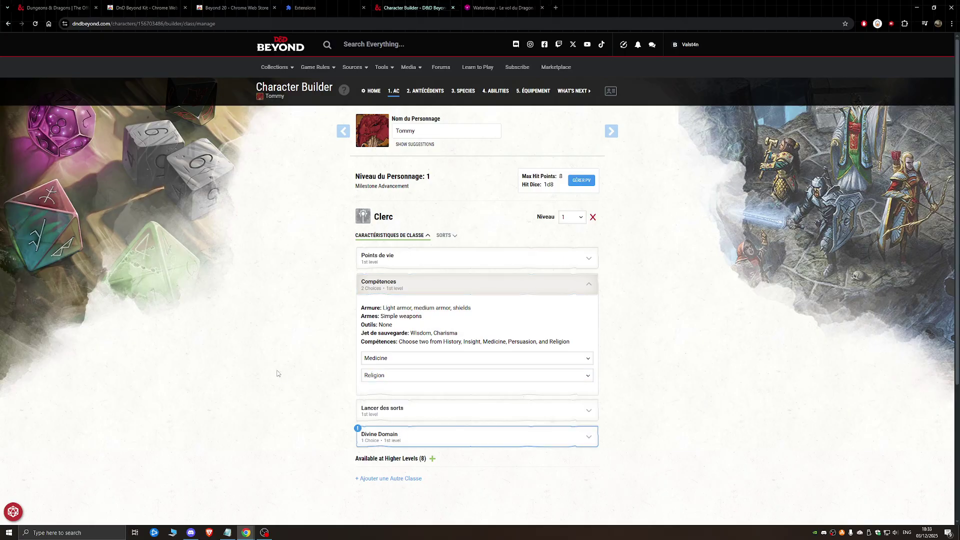
Read the full description of the cleric's spellcasting feature and collapse the long text again
{"action": "left_click", "coordinate": [431, 411]}
{"action": "scroll", "coordinate": [431, 413], "scroll_direction": "down", "scroll_amount": 2}
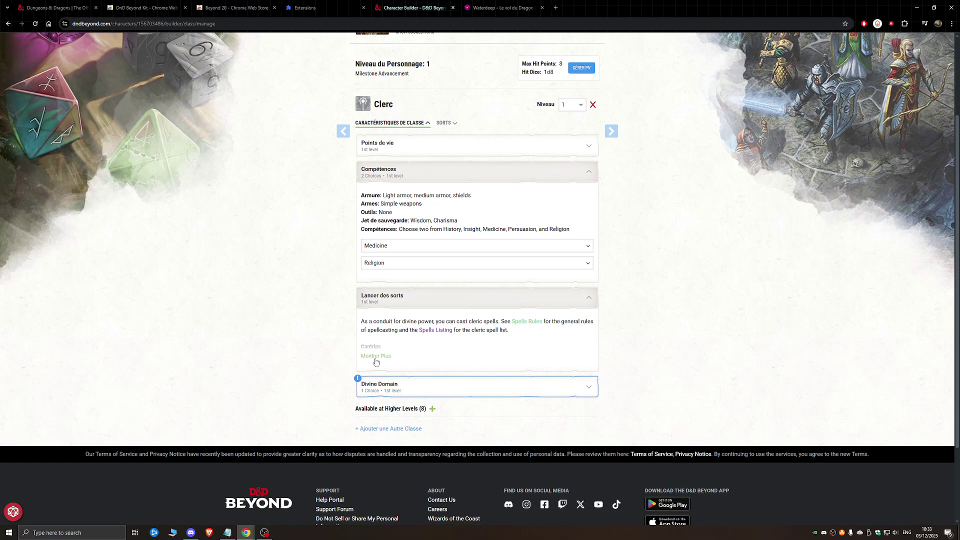
{"action": "left_click", "coordinate": [376, 357]}
{"action": "scroll", "coordinate": [419, 374], "scroll_direction": "down", "scroll_amount": 5}
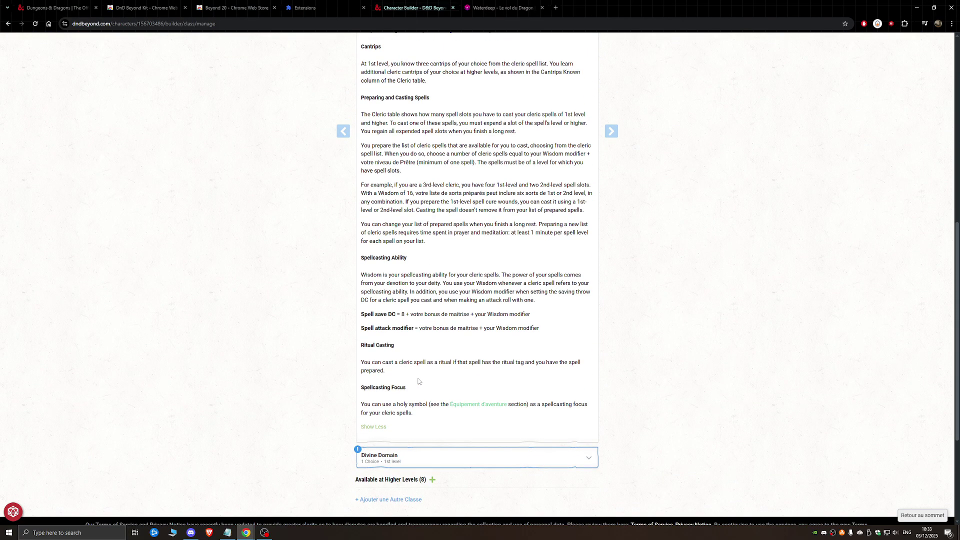
{"action": "left_click", "coordinate": [383, 316]}
{"action": "scroll", "coordinate": [305, 311], "scroll_direction": "up", "scroll_amount": 2}
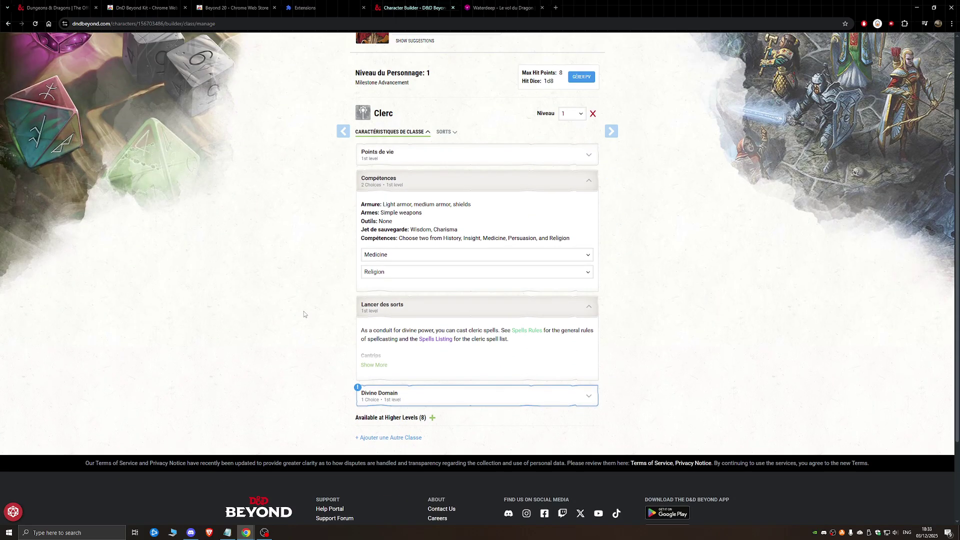
Choose Tempest Domain as the cleric's Divine Domain
{"action": "left_click", "coordinate": [421, 399]}
{"action": "scroll", "coordinate": [366, 376], "scroll_direction": "down", "scroll_amount": 2}
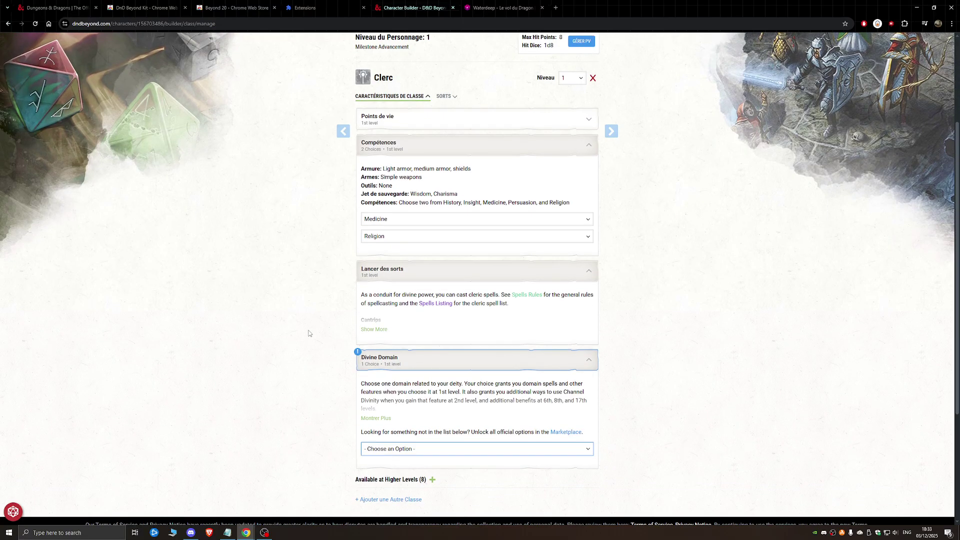
{"action": "left_click", "coordinate": [456, 413]}
{"action": "scroll", "coordinate": [475, 465], "scroll_direction": "down", "scroll_amount": 4}
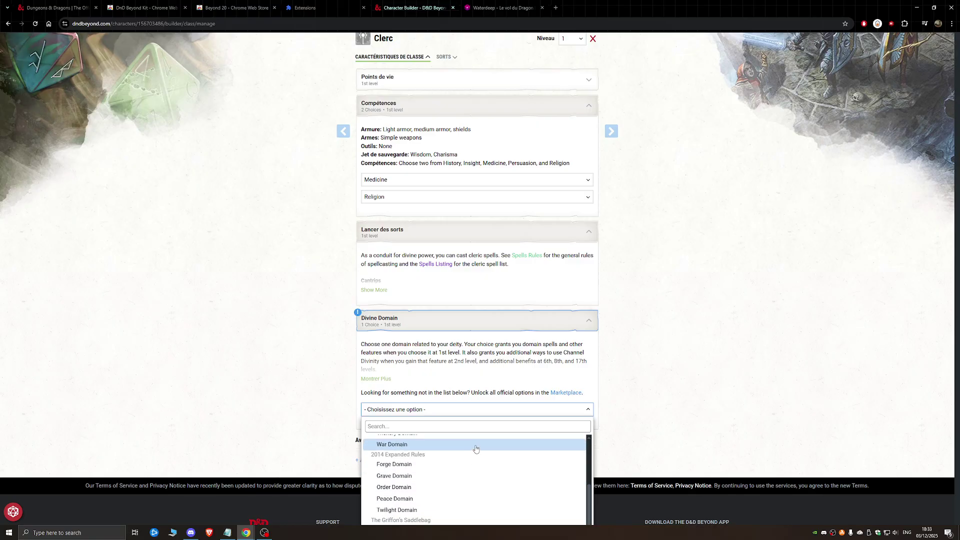
{"action": "scroll", "coordinate": [450, 490], "scroll_direction": "up", "scroll_amount": 2}
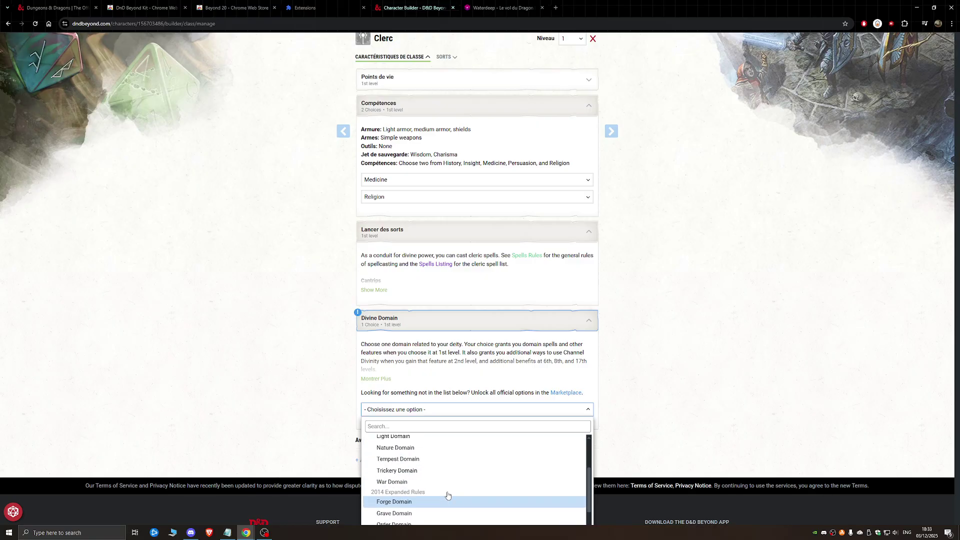
{"action": "left_click", "coordinate": [423, 457]}
Read the Tempest Domain description and its Bonus Proficiencies and Wrath of the Storm features
{"action": "scroll", "coordinate": [160, 388], "scroll_direction": "down", "scroll_amount": 2}
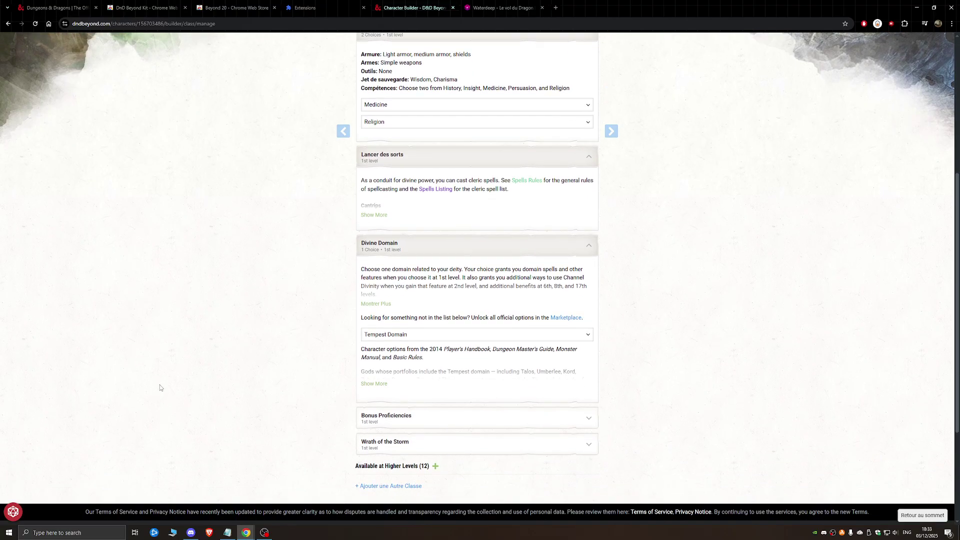
{"action": "left_click", "coordinate": [376, 384]}
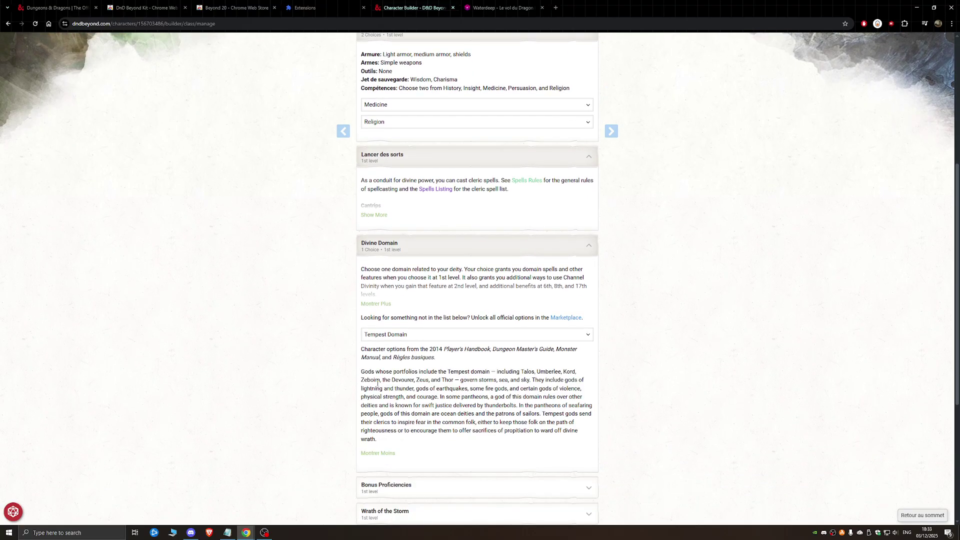
{"action": "left_click", "coordinate": [384, 454]}
{"action": "left_click", "coordinate": [430, 417]}
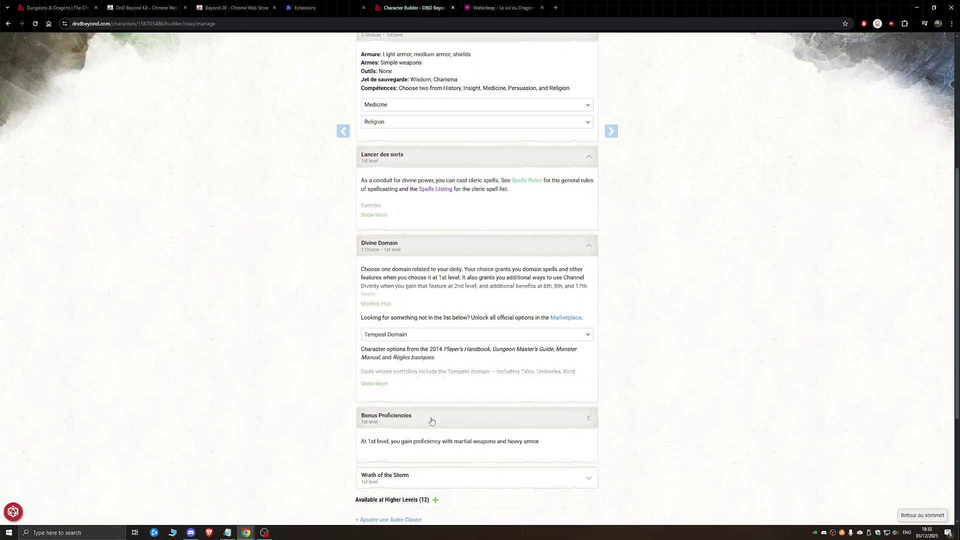
{"action": "scroll", "coordinate": [415, 423], "scroll_direction": "down", "scroll_amount": 2}
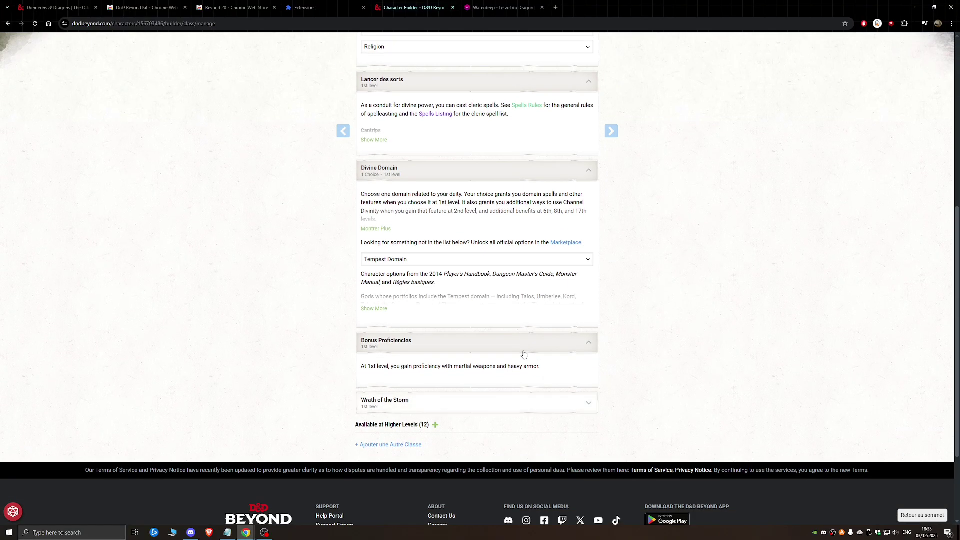
{"action": "left_click", "coordinate": [380, 402]}
{"action": "scroll", "coordinate": [268, 388], "scroll_direction": "down", "scroll_amount": 2}
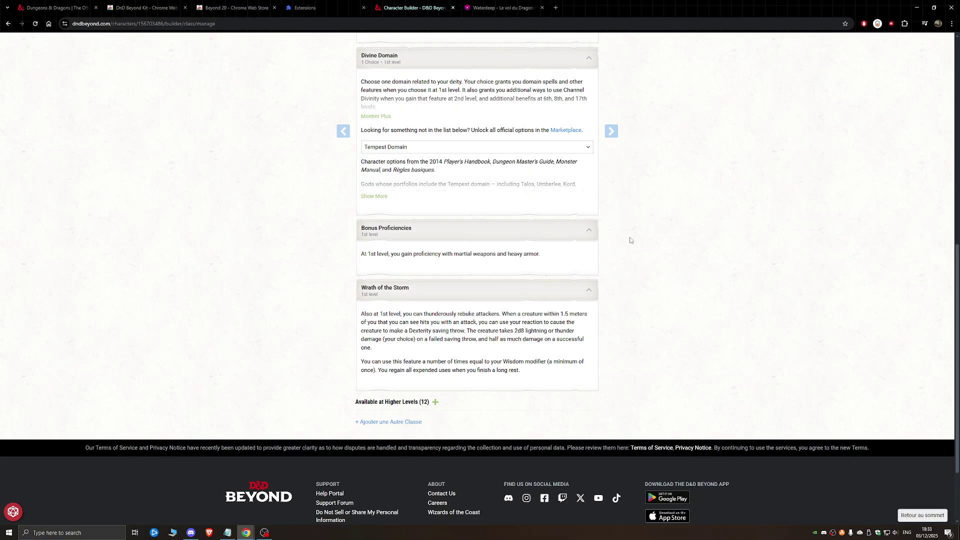
Filter the cleric's known spells to level 0 and learn the cantrips Guidance, Sacred Flame and Mending
{"action": "scroll", "coordinate": [536, 331], "scroll_direction": "up", "scroll_amount": 8}
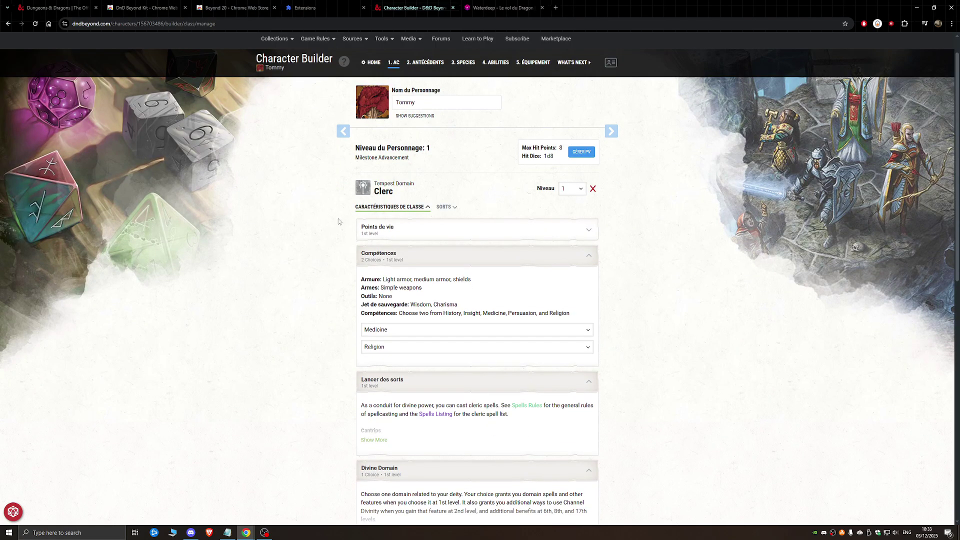
{"action": "left_click", "coordinate": [444, 207]}
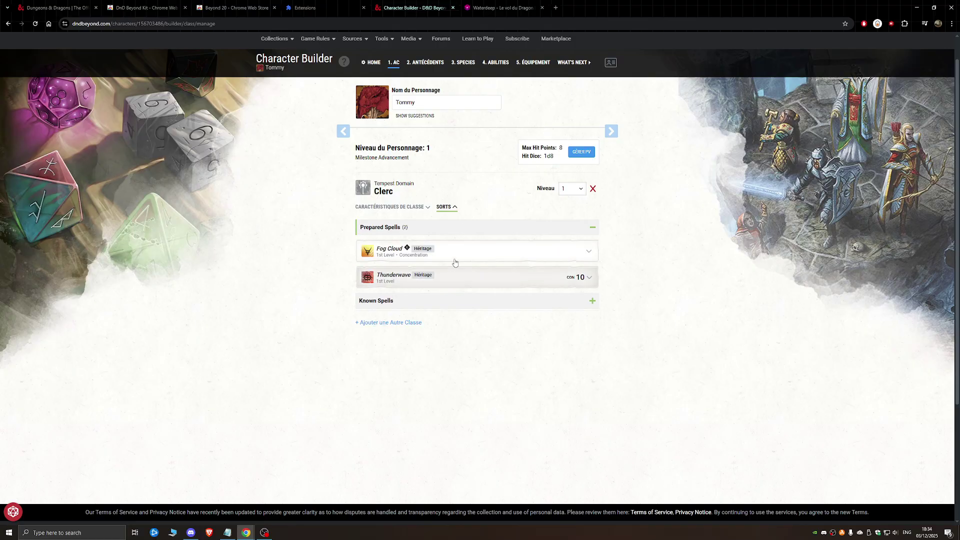
{"action": "left_click", "coordinate": [460, 301]}
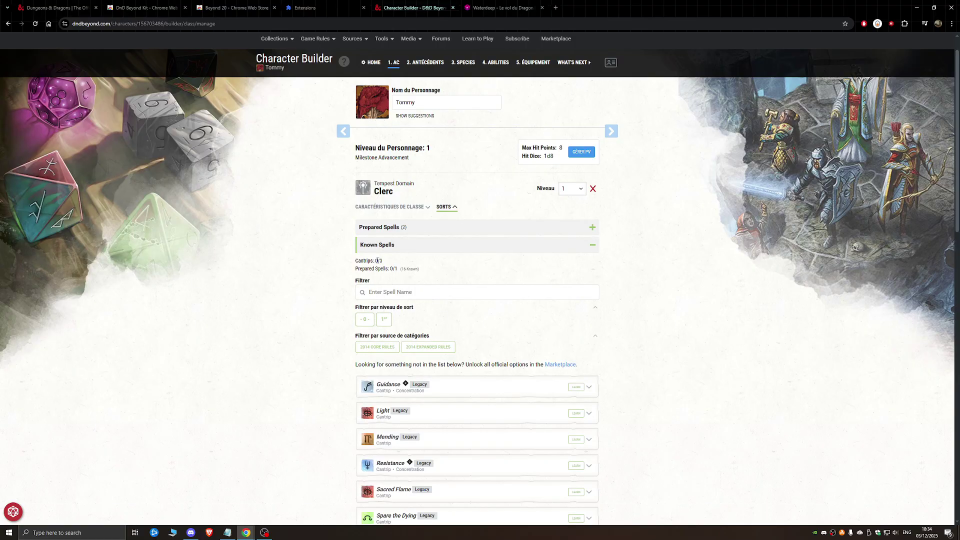
{"action": "left_click", "coordinate": [365, 319]}
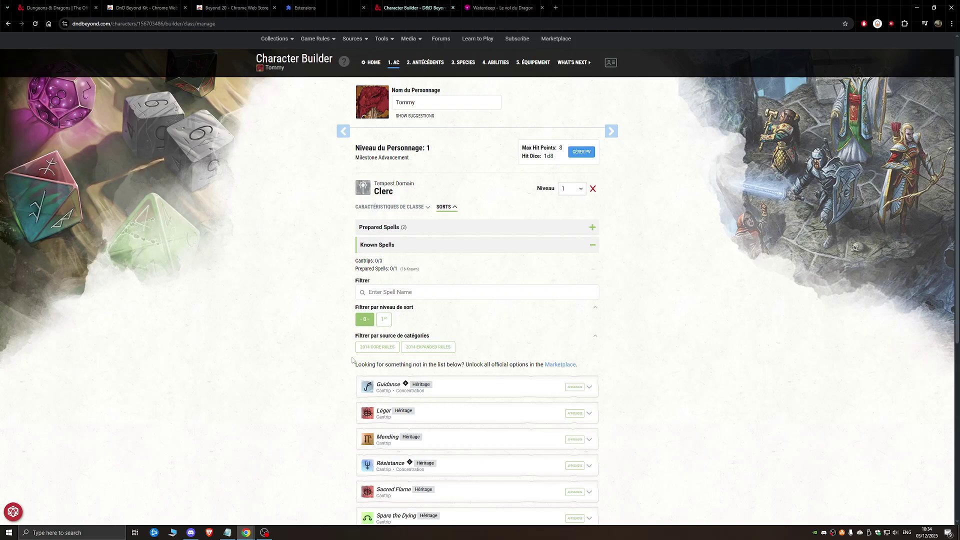
{"action": "scroll", "coordinate": [348, 374], "scroll_direction": "down", "scroll_amount": 1}
{"action": "left_click", "coordinate": [577, 313]}
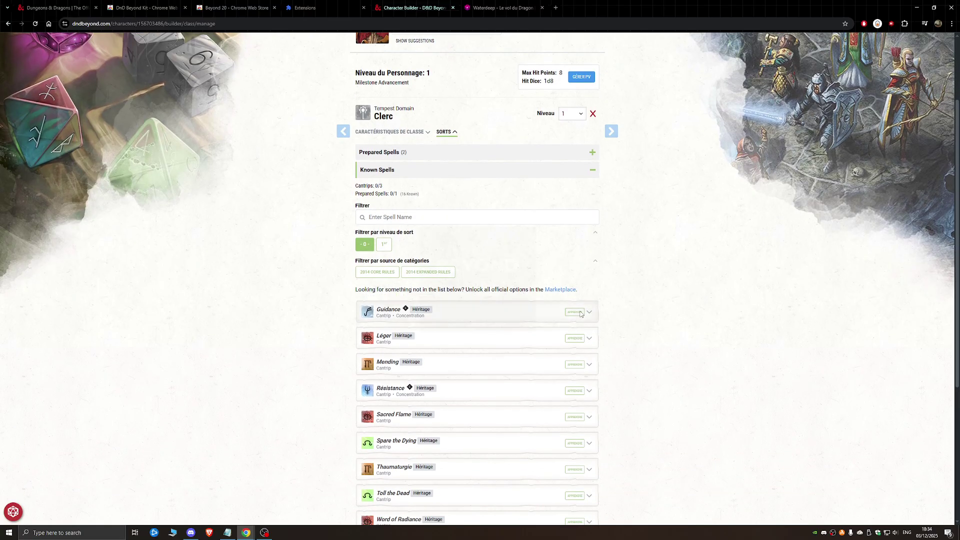
{"action": "left_click", "coordinate": [576, 417]}
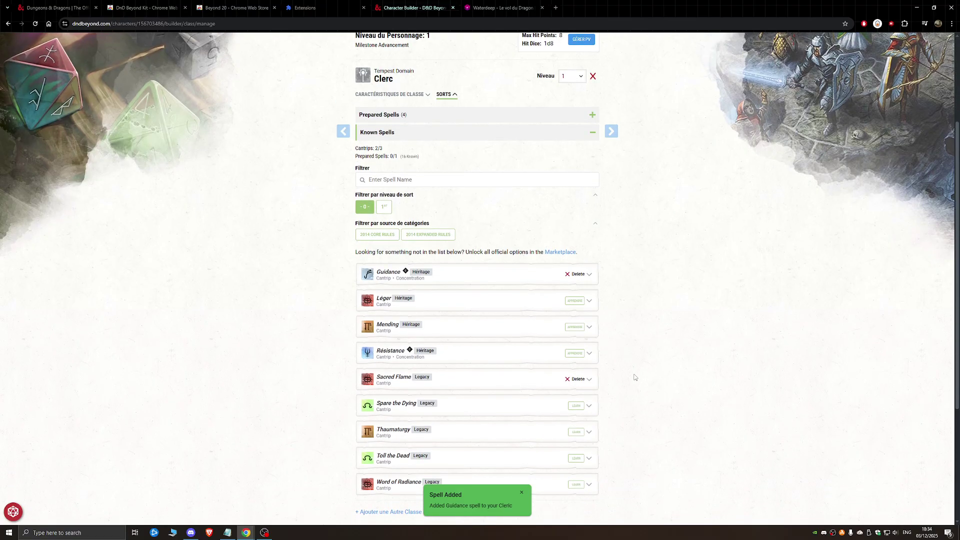
{"action": "scroll", "coordinate": [520, 392], "scroll_direction": "down", "scroll_amount": 1}
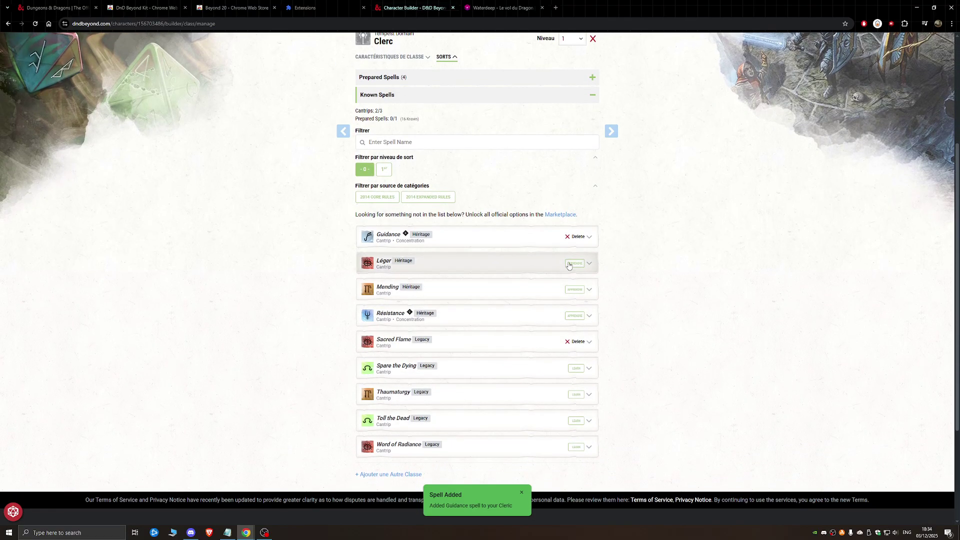
{"action": "left_click", "coordinate": [573, 290]}
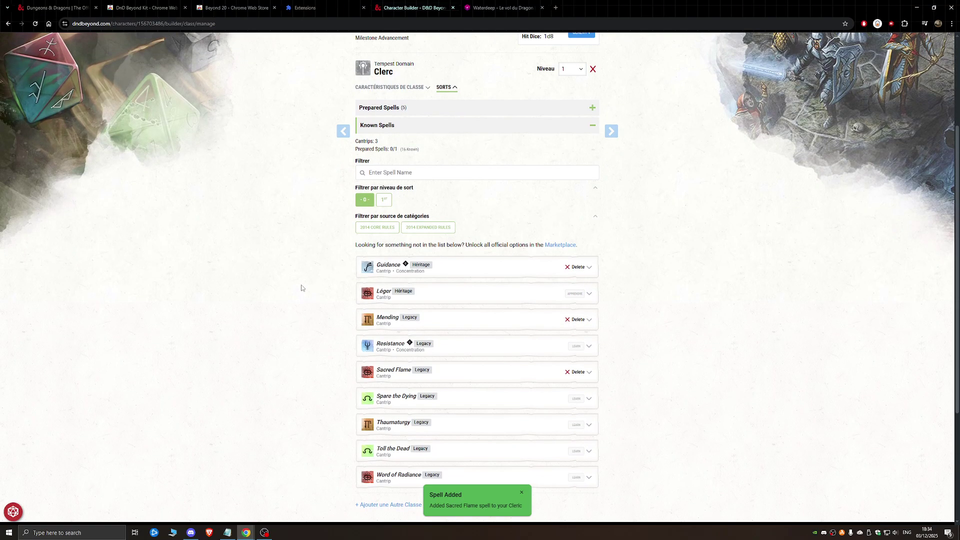
Switch the known spells level filter from cantrips to 1st-level spells and look over the list
{"action": "left_click", "coordinate": [364, 201]}
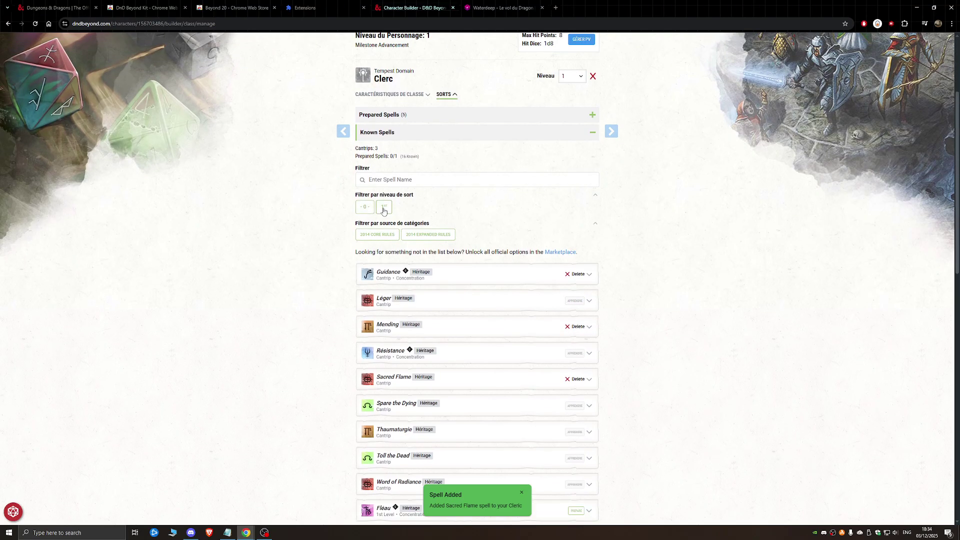
{"action": "left_click", "coordinate": [384, 207]}
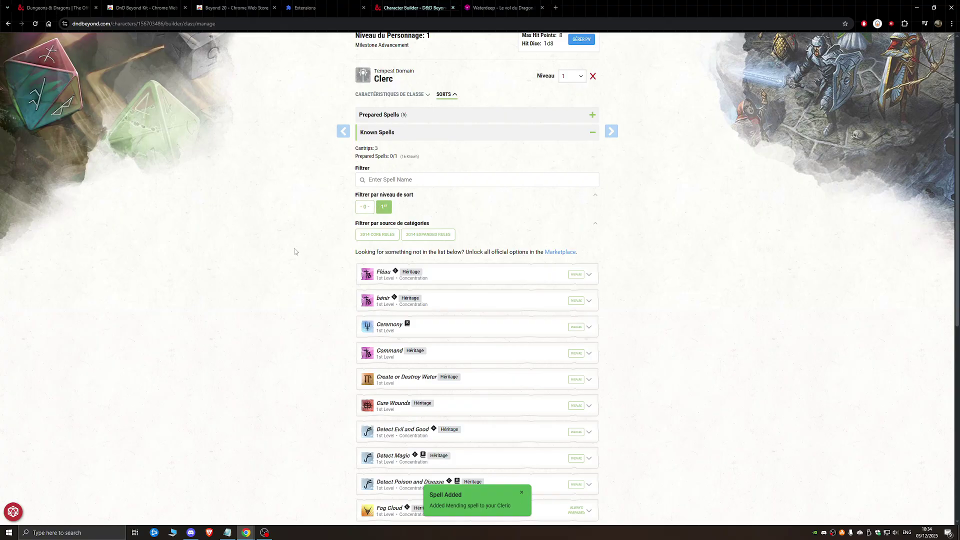
{"action": "scroll", "coordinate": [456, 124], "scroll_direction": "up", "scroll_amount": 3}
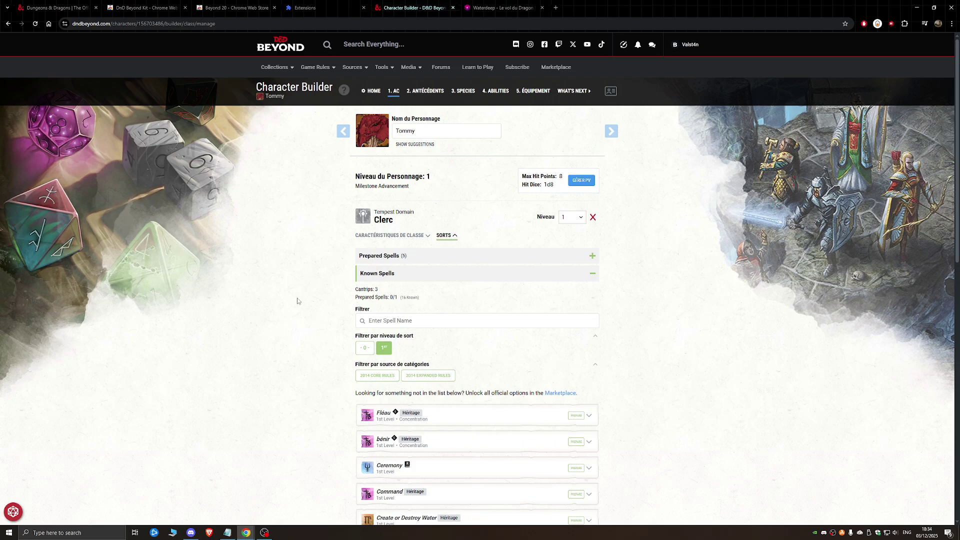
Prepare the 1st-level spell Command and collapse the cleric's known spells
{"action": "scroll", "coordinate": [297, 301], "scroll_direction": "down", "scroll_amount": 3}
{"action": "scroll", "coordinate": [322, 261], "scroll_direction": "down", "scroll_amount": 2}
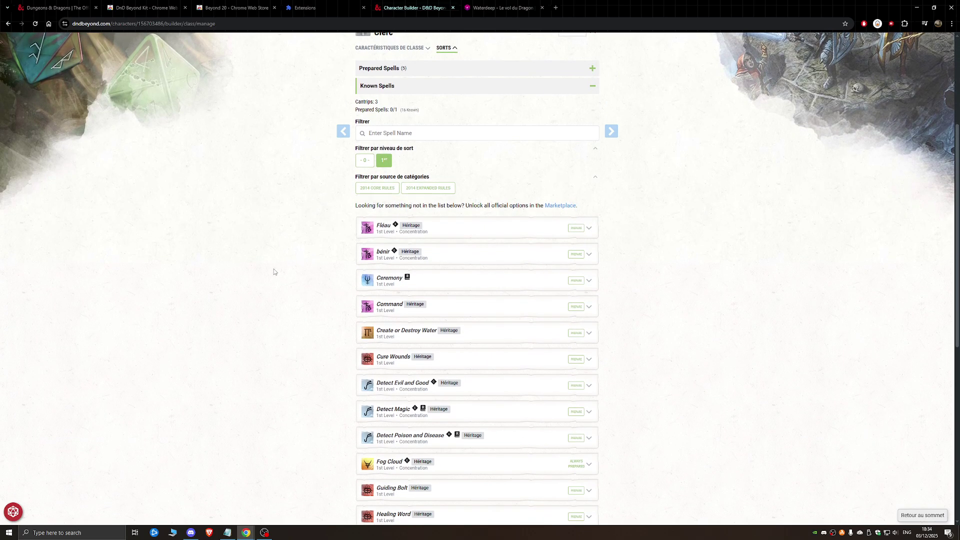
{"action": "left_click", "coordinate": [577, 271]}
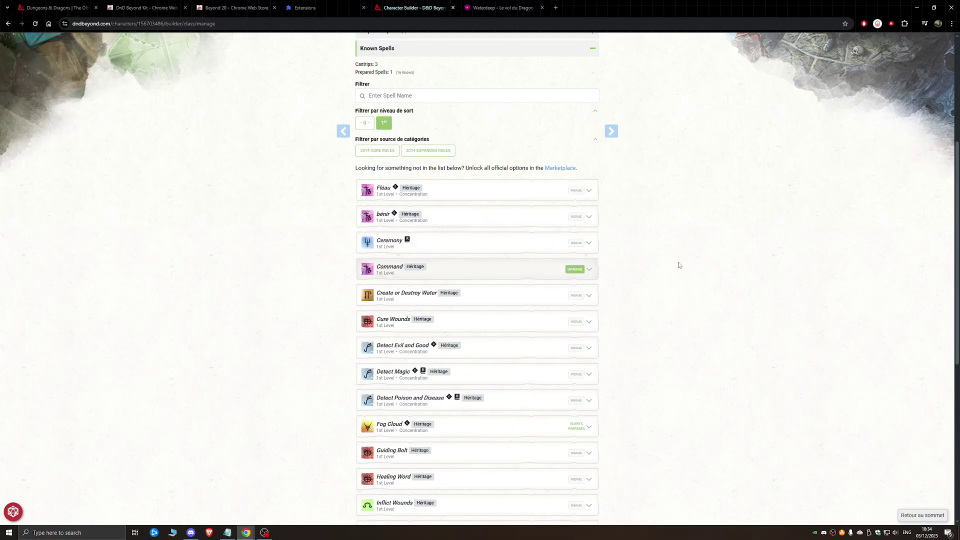
{"action": "scroll", "coordinate": [600, 225], "scroll_direction": "up", "scroll_amount": 3}
{"action": "left_click", "coordinate": [506, 198]}
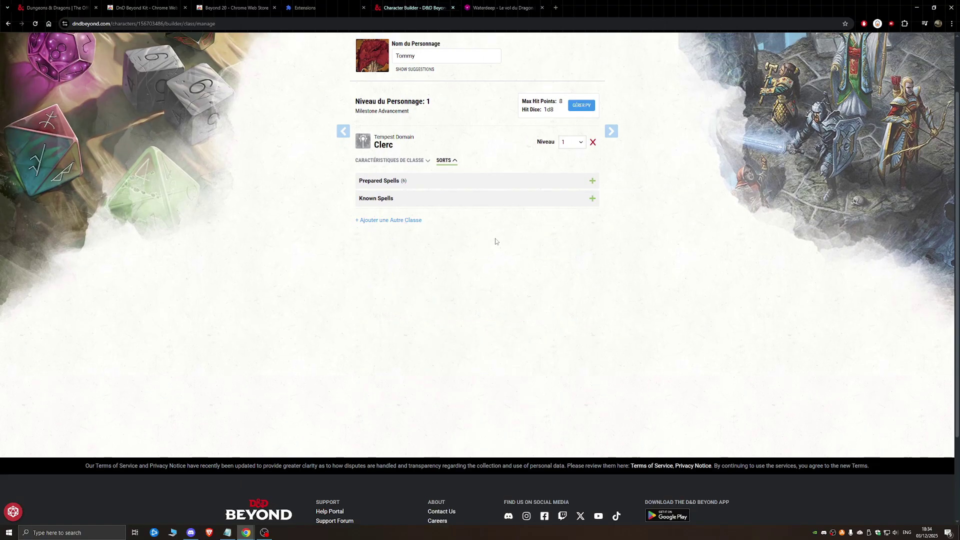
Review the cleric's list of prepared spells and collapse it again
{"action": "left_click", "coordinate": [484, 185]}
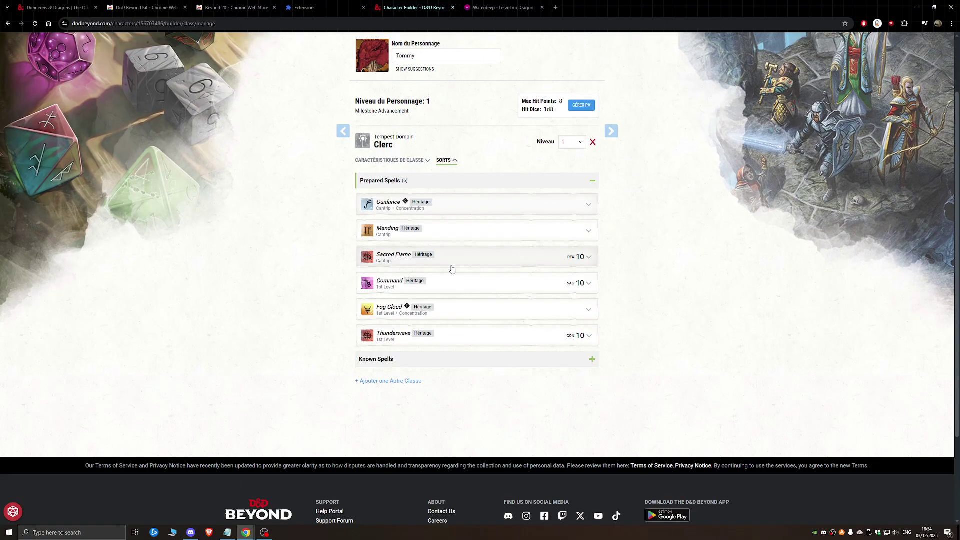
{"action": "scroll", "coordinate": [625, 267], "scroll_direction": "up", "scroll_amount": 2}
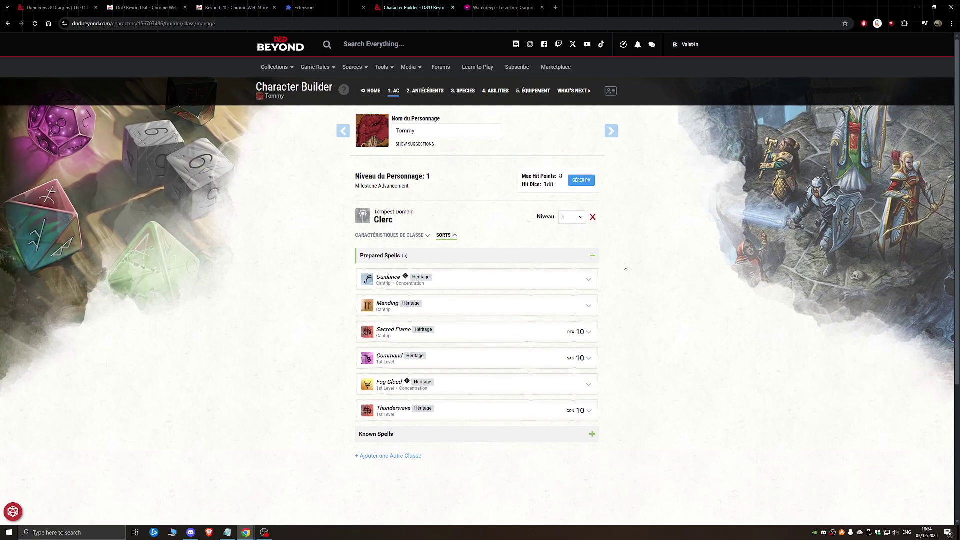
{"action": "left_click", "coordinate": [396, 257]}
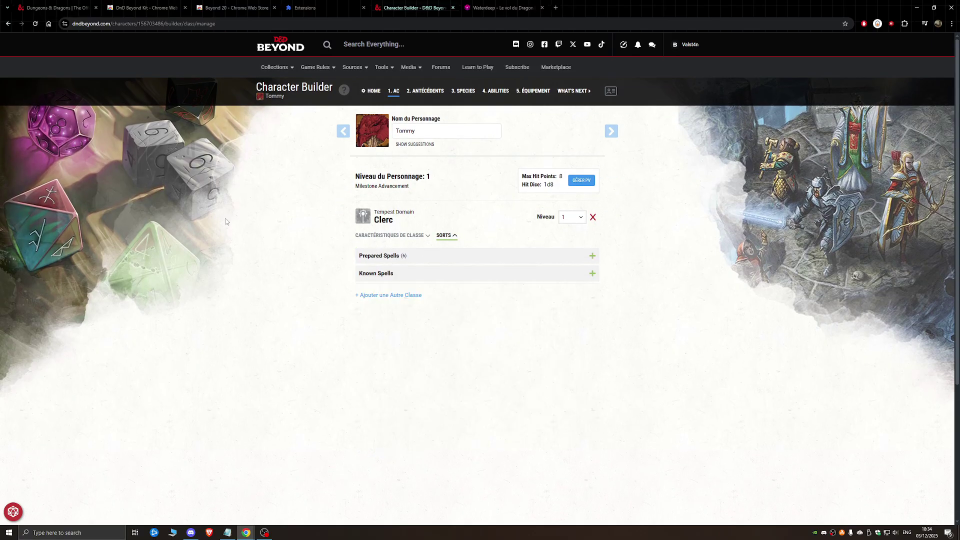
Advance to the background stage and choose the Acolyte background from the 2014 Core Rules
{"action": "left_click", "coordinate": [612, 134]}
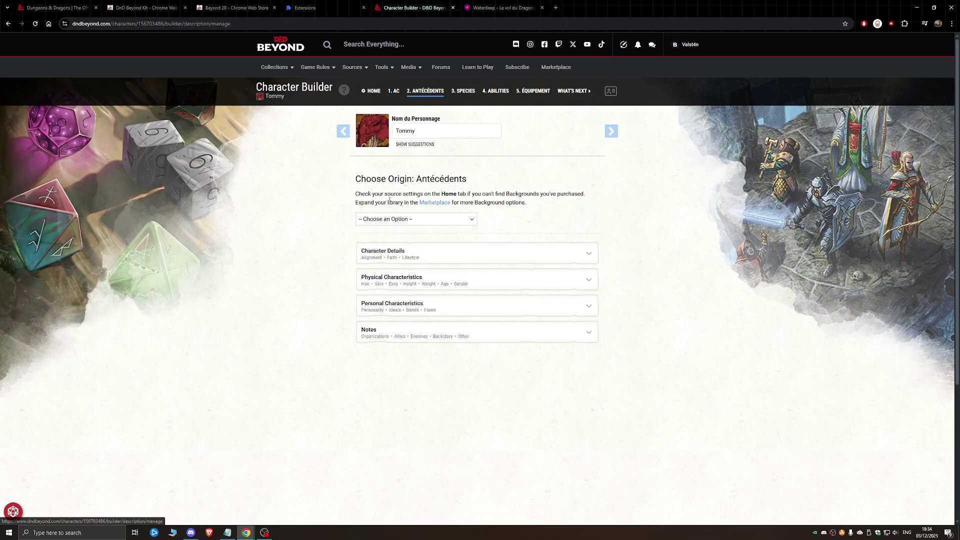
{"action": "left_click", "coordinate": [388, 220]}
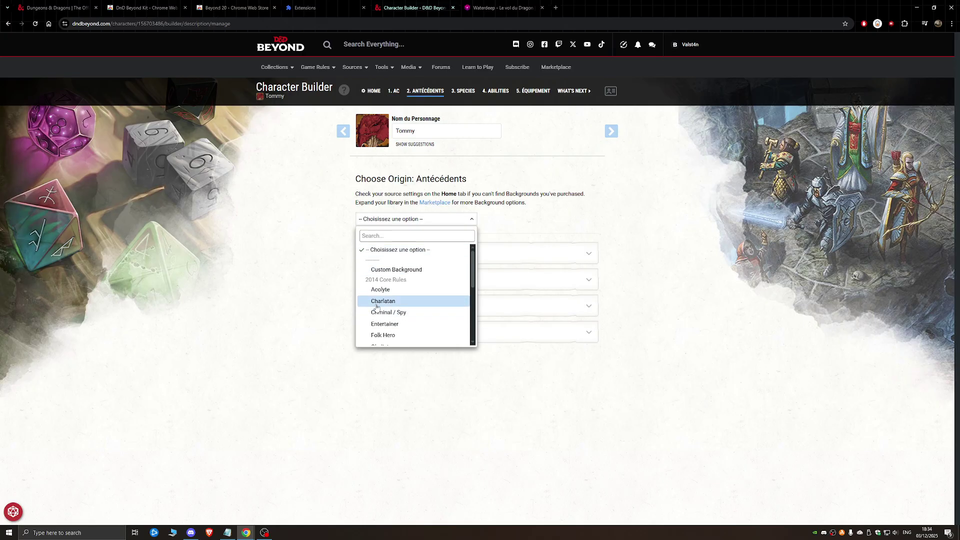
{"action": "scroll", "coordinate": [382, 307], "scroll_direction": "down", "scroll_amount": 3}
{"action": "scroll", "coordinate": [395, 308], "scroll_direction": "up", "scroll_amount": 3}
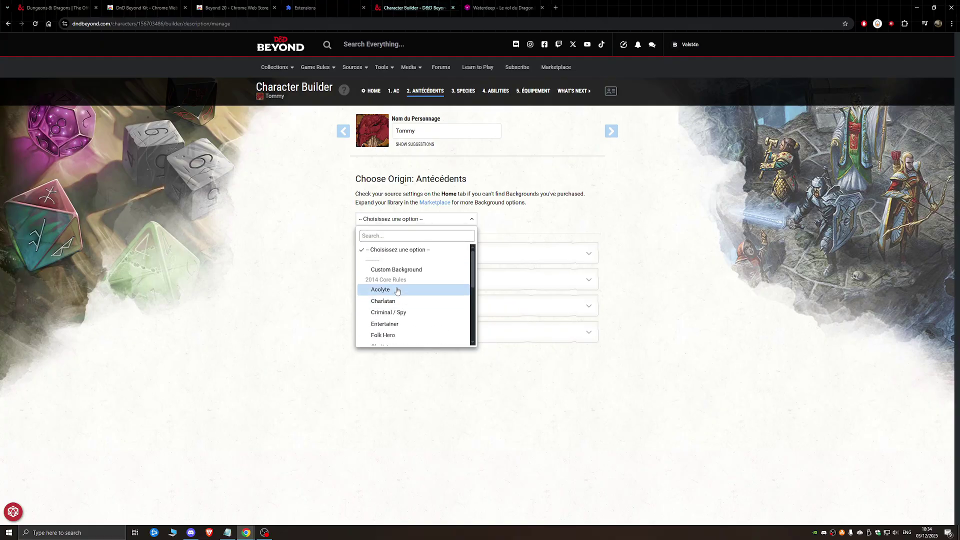
{"action": "left_click", "coordinate": [397, 291]}
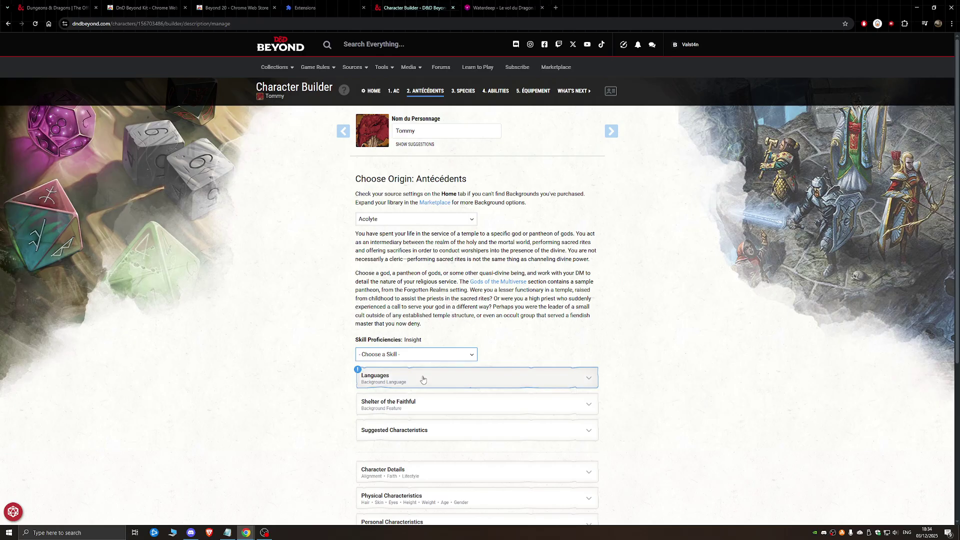
Choose Perception as the Acolyte background's selectable skill proficiency
{"action": "left_click", "coordinate": [418, 355]}
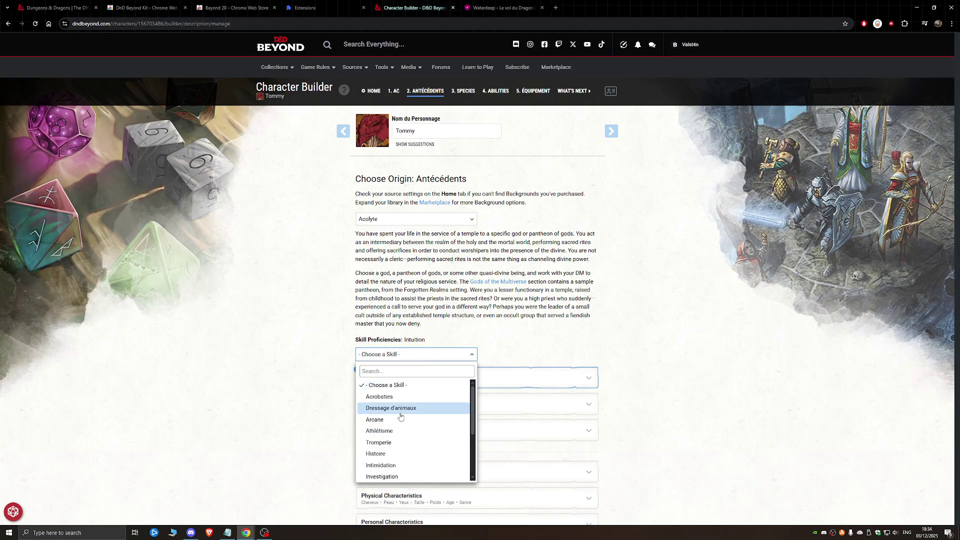
{"action": "scroll", "coordinate": [415, 448], "scroll_direction": "down", "scroll_amount": 1}
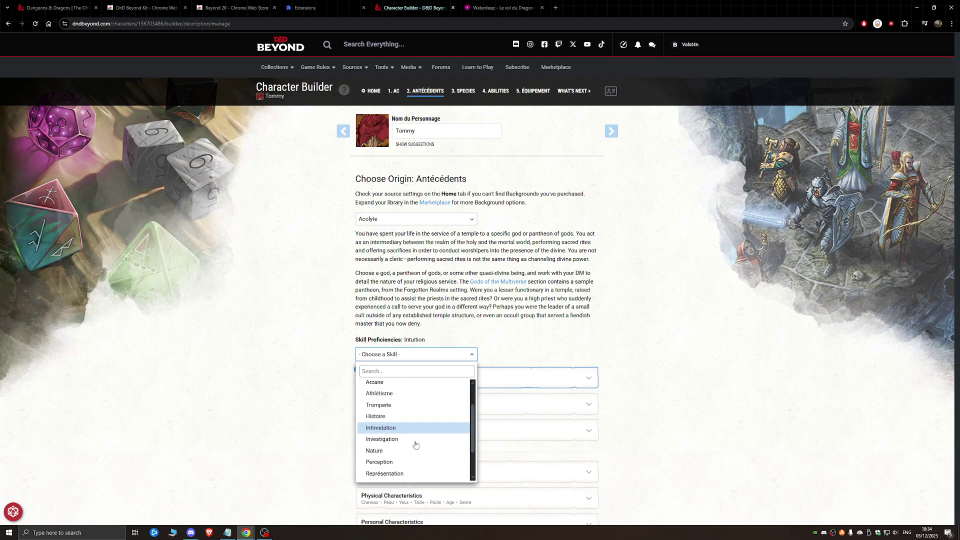
{"action": "left_click", "coordinate": [395, 461]}
Choose Celestial and Draconic as the Acolyte background's two languages
{"action": "left_click", "coordinate": [419, 387]}
{"action": "left_click", "coordinate": [405, 409]}
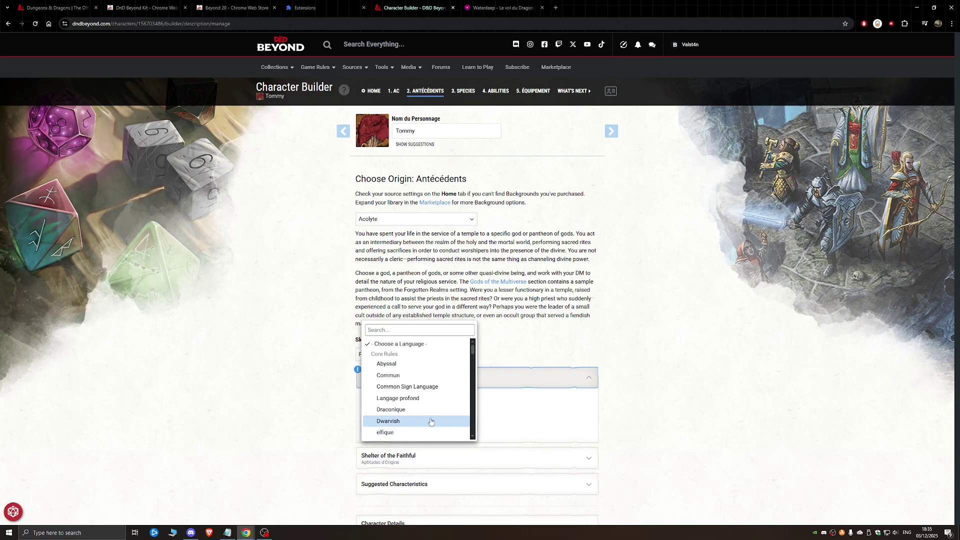
{"action": "left_click", "coordinate": [429, 416]}
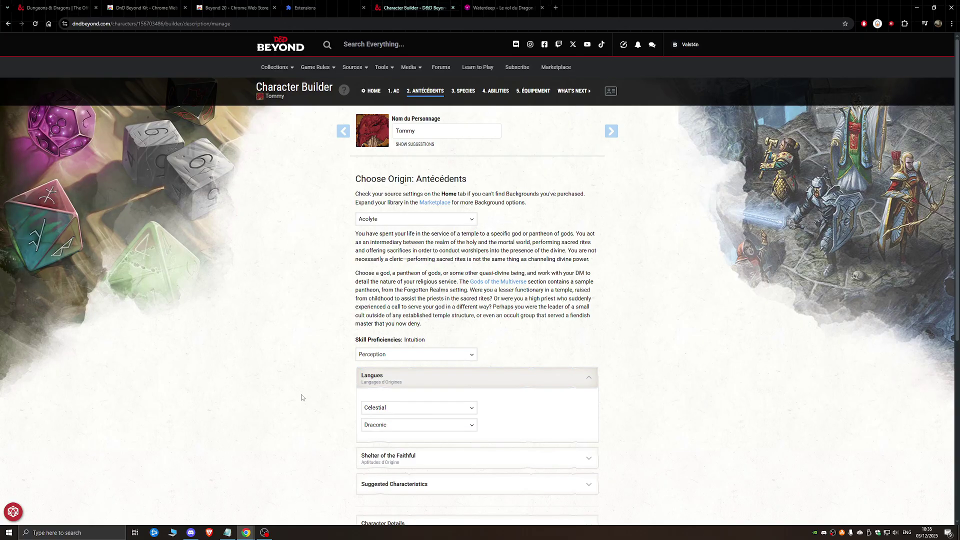
Read the description of the Acolyte's Shelter of the Faithful feature
{"action": "scroll", "coordinate": [315, 388], "scroll_direction": "down", "scroll_amount": 3}
{"action": "left_click", "coordinate": [450, 311]}
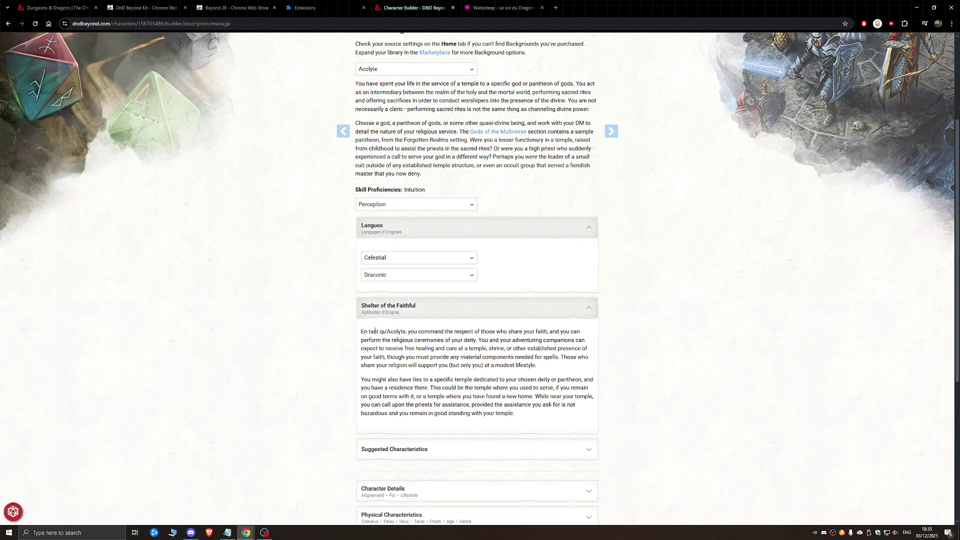
{"action": "left_click_drag", "start_coordinate": [360, 338], "coordinate": [557, 368]}
{"action": "left_click", "coordinate": [558, 368]}
{"action": "scroll", "coordinate": [281, 261], "scroll_direction": "up", "scroll_amount": 3}
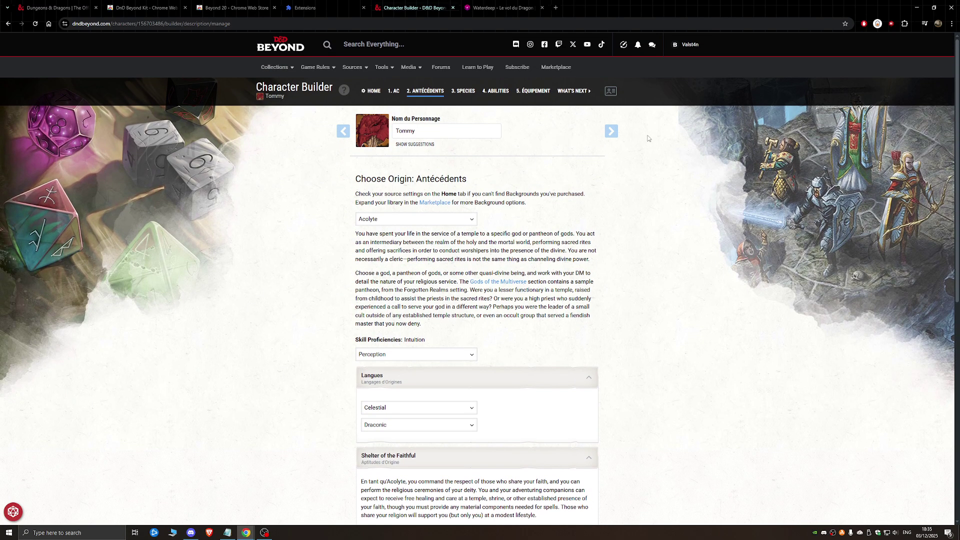
Advance to the species stage, browse the 2014 Expanded Rules species and confirm Tabaxi from Mordenkainen Presents: Monsters of the Multiverse
{"action": "left_click", "coordinate": [612, 131]}
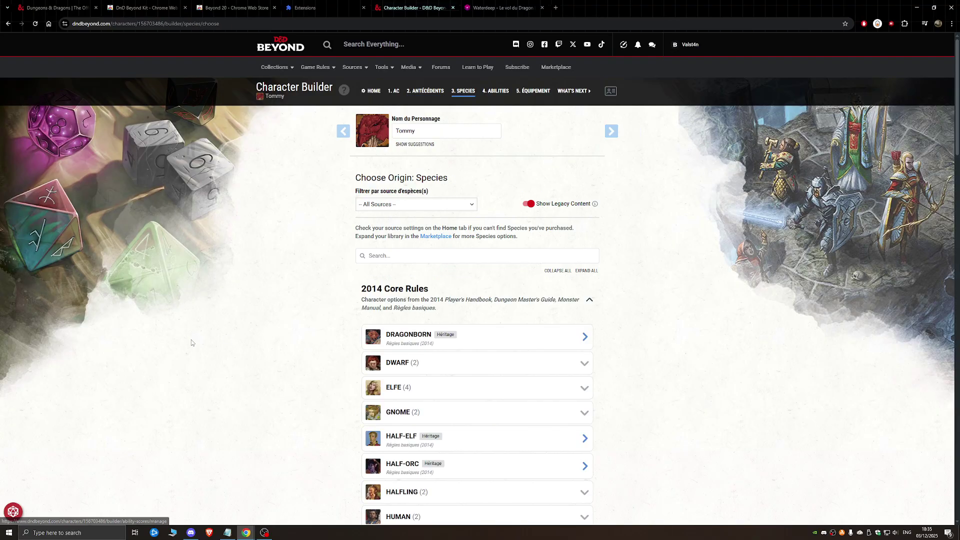
{"action": "scroll", "coordinate": [288, 310], "scroll_direction": "down", "scroll_amount": 2}
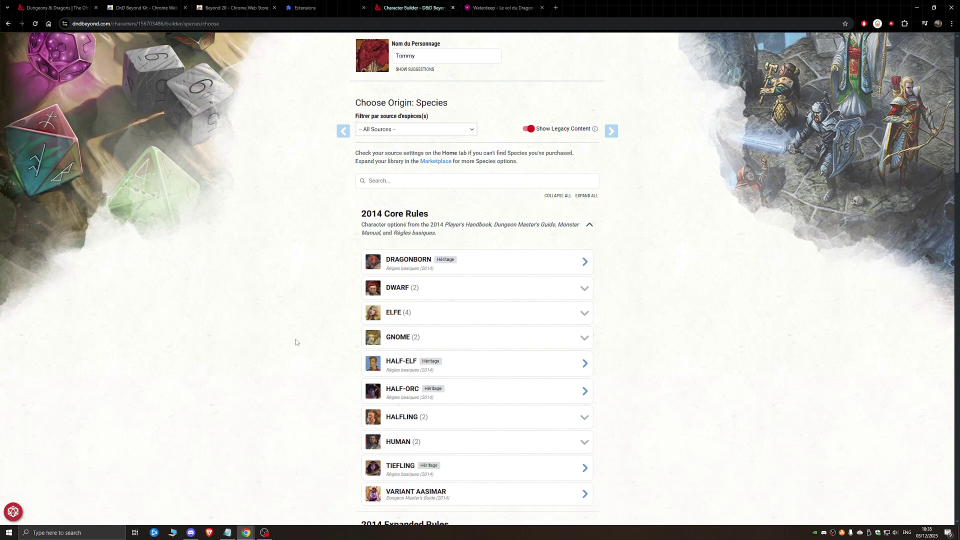
{"action": "scroll", "coordinate": [296, 342], "scroll_direction": "down", "scroll_amount": 8}
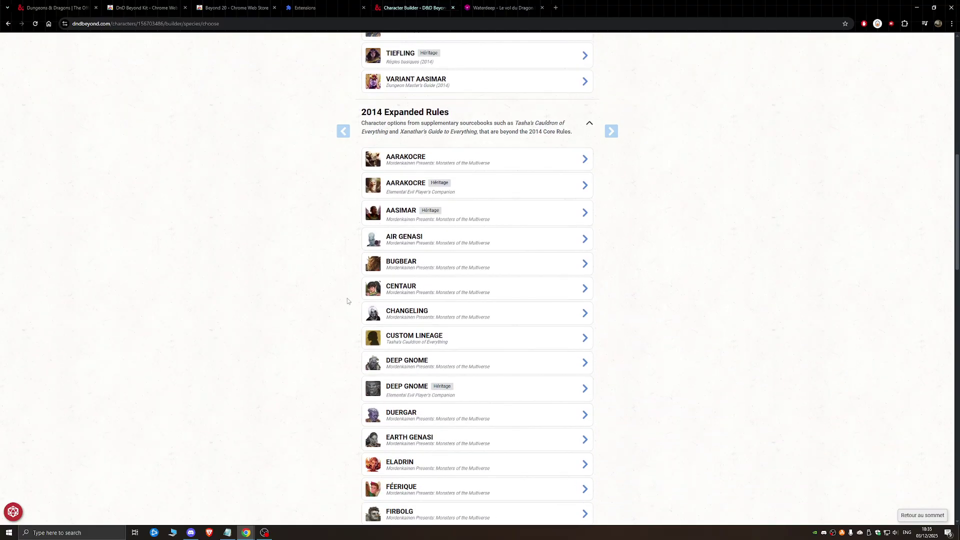
{"action": "scroll", "coordinate": [347, 298], "scroll_direction": "down", "scroll_amount": 5}
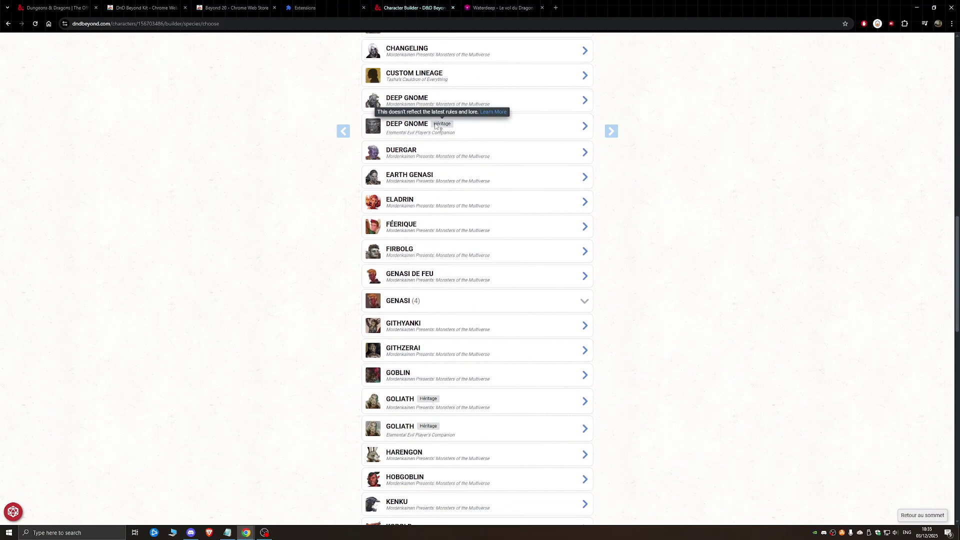
{"action": "scroll", "coordinate": [340, 178], "scroll_direction": "up", "scroll_amount": 4}
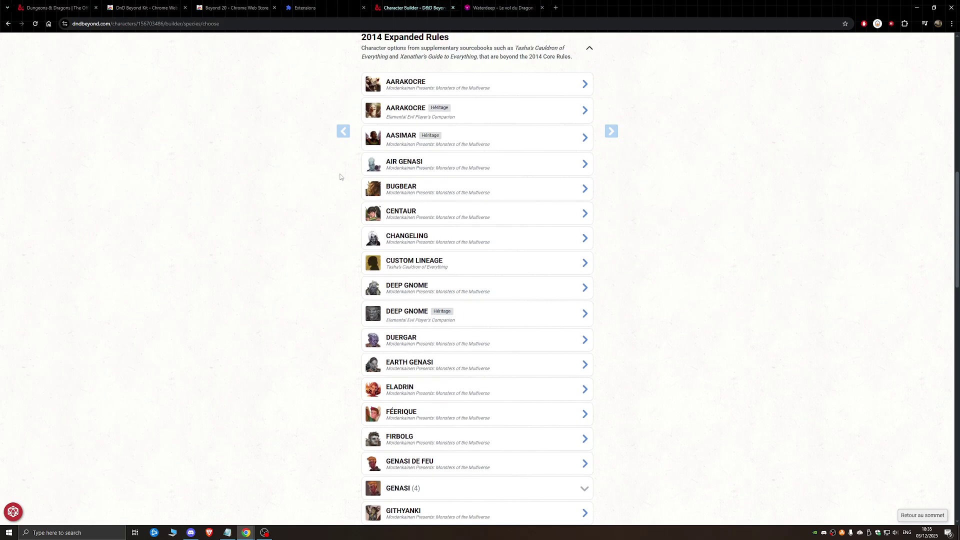
{"action": "scroll", "coordinate": [340, 177], "scroll_direction": "down", "scroll_amount": 4}
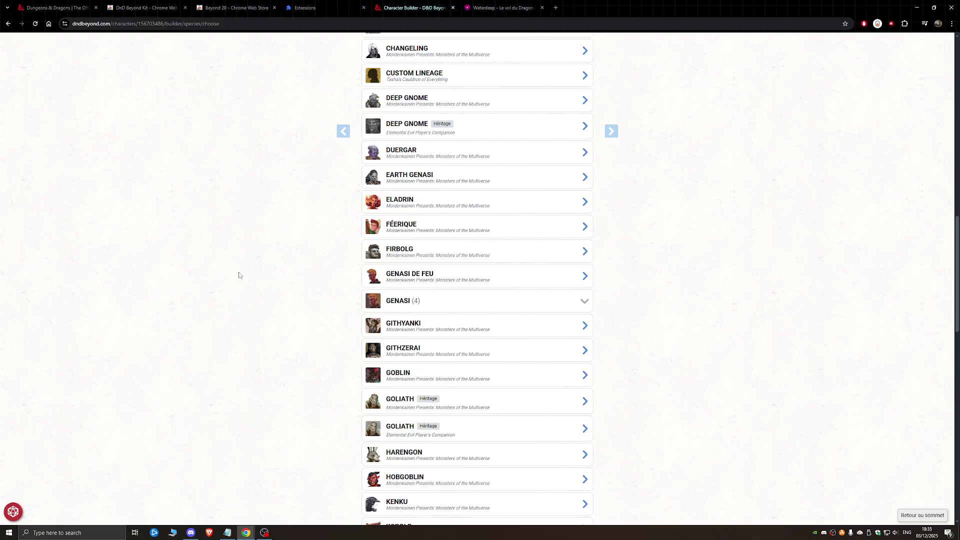
{"action": "left_click", "coordinate": [559, 299]}
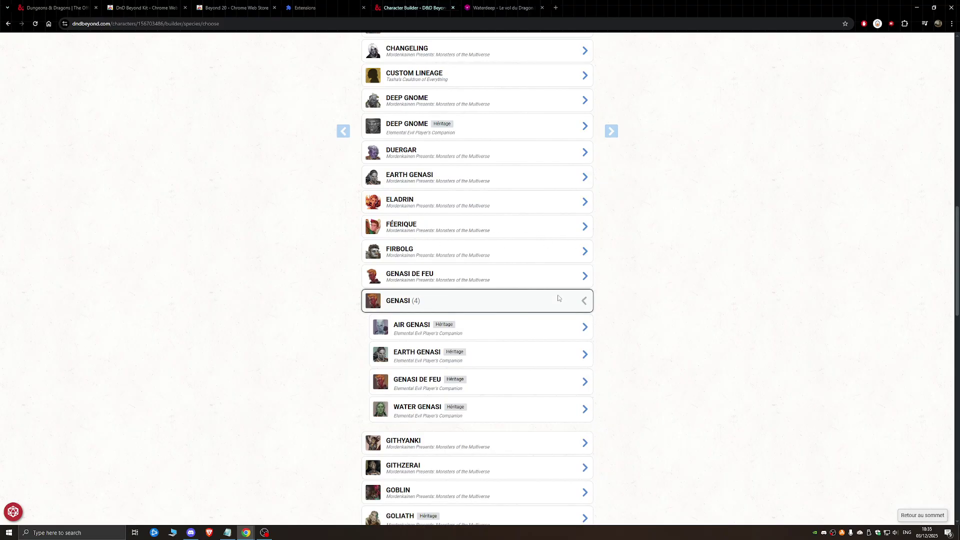
{"action": "left_click", "coordinate": [559, 298]}
{"action": "scroll", "coordinate": [540, 310], "scroll_direction": "down", "scroll_amount": 5}
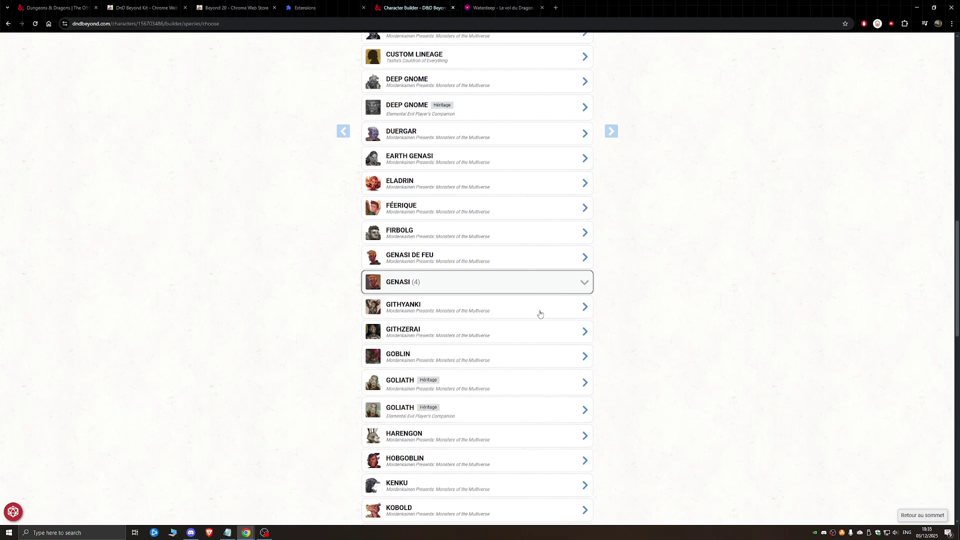
{"action": "scroll", "coordinate": [535, 312], "scroll_direction": "down", "scroll_amount": 3}
{"action": "left_click", "coordinate": [512, 351]}
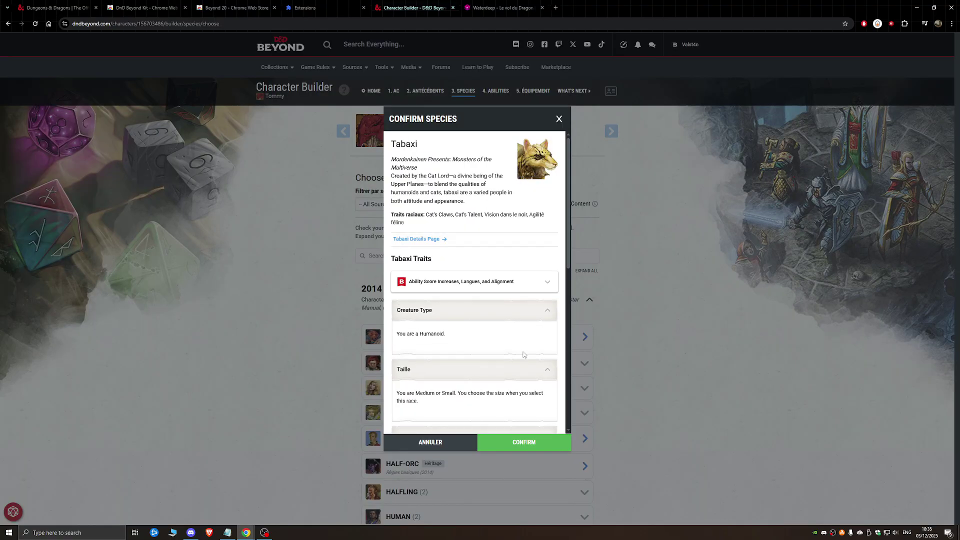
{"action": "left_click", "coordinate": [520, 446]}
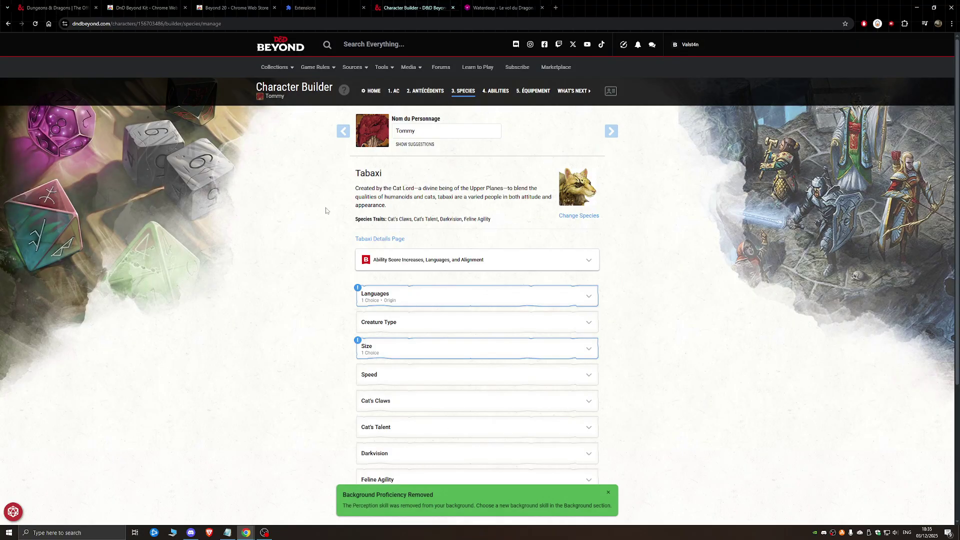
Choose Dwarvish as the Tabaxi's additional language and view the Cat's Talent trait
{"action": "left_click", "coordinate": [375, 296]}
{"action": "left_click", "coordinate": [400, 355]}
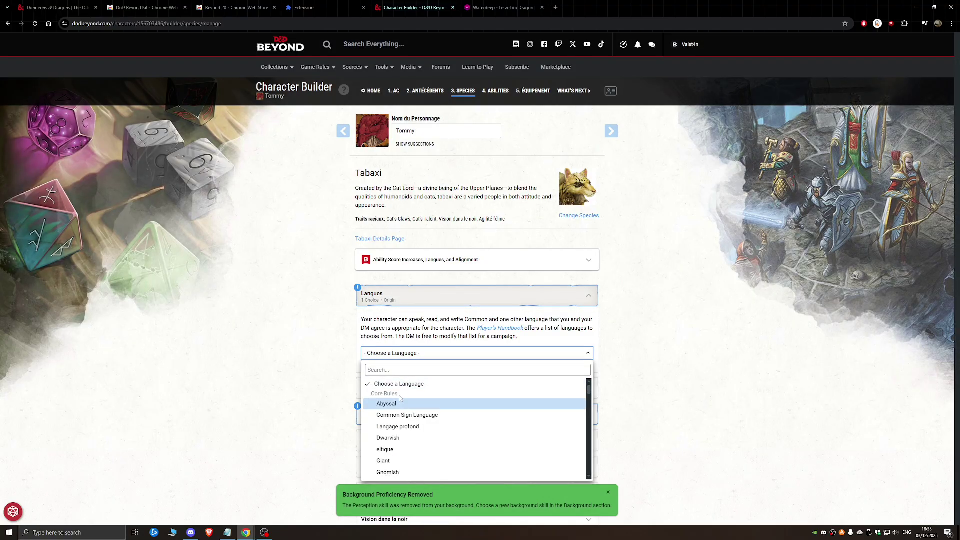
{"action": "left_click", "coordinate": [388, 438]}
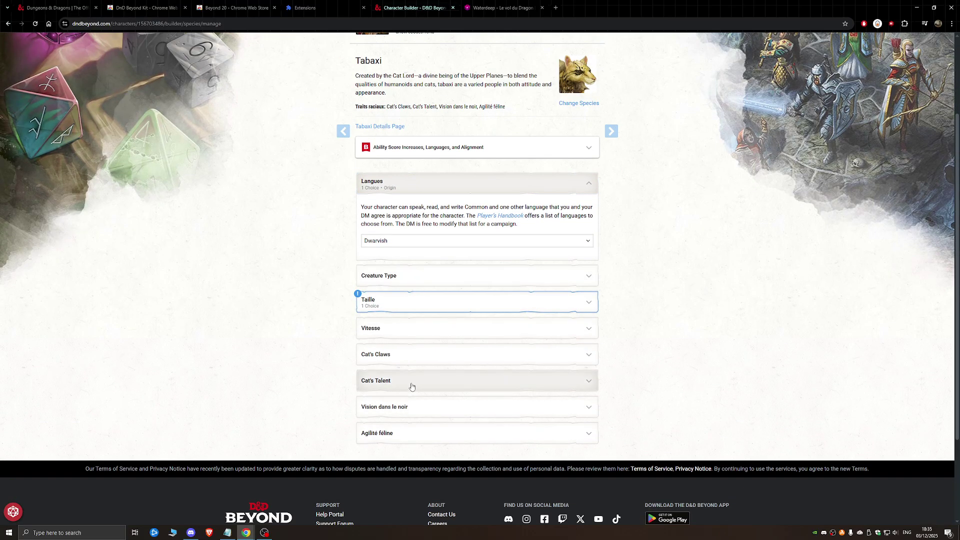
{"action": "left_click", "coordinate": [410, 386]}
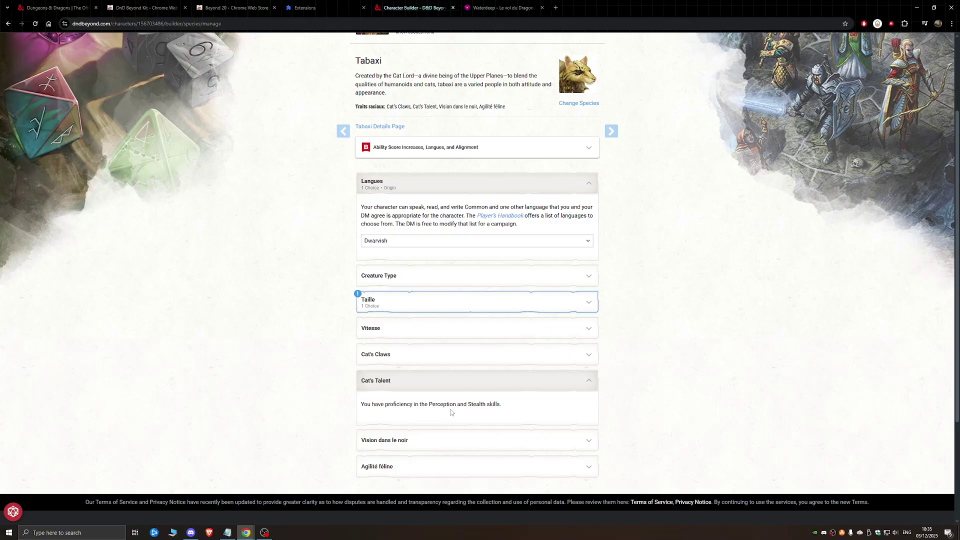
Set the Tabaxi's size to Medium
{"action": "left_click", "coordinate": [395, 308]}
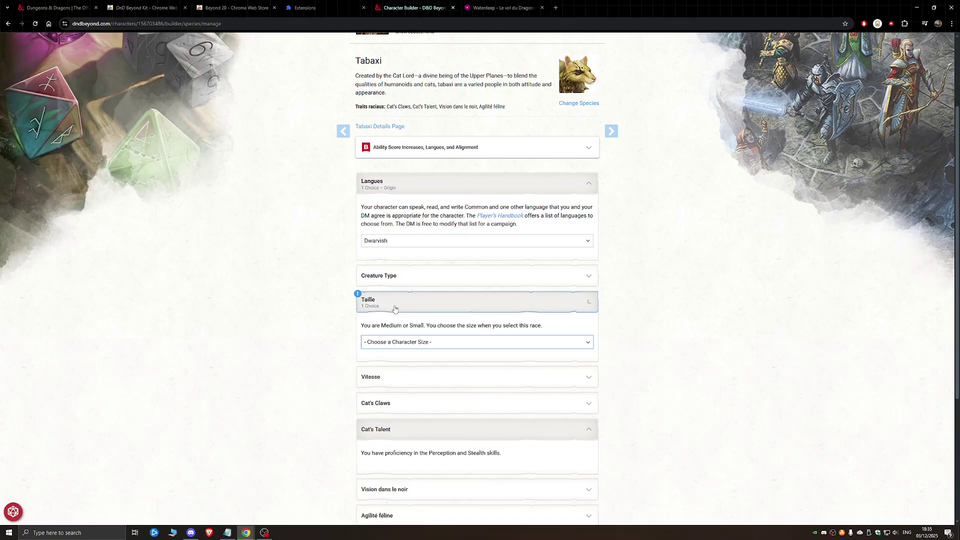
{"action": "left_click", "coordinate": [383, 342]}
{"action": "left_click", "coordinate": [395, 372]}
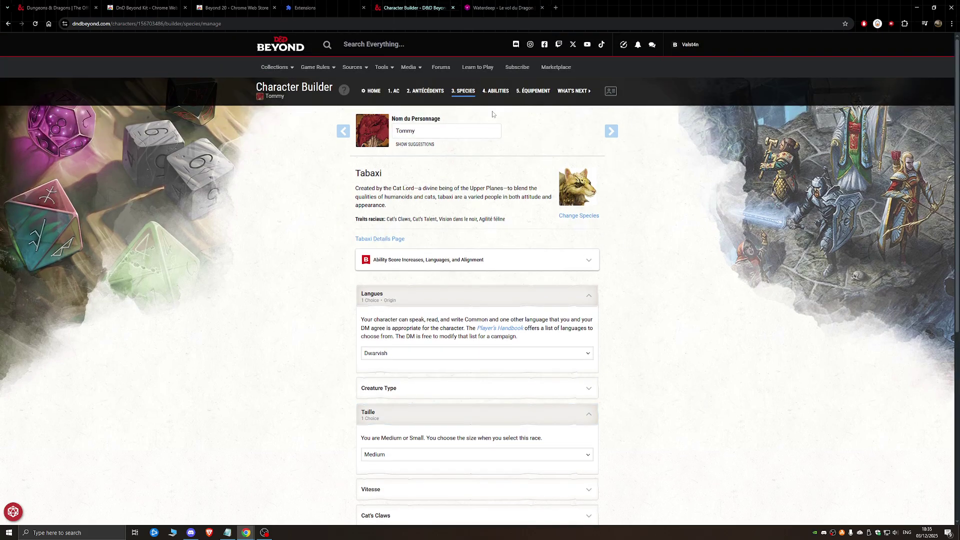
Return to the Acolyte background and choose Nature as its selectable skill proficiency
{"action": "left_click", "coordinate": [421, 95]}
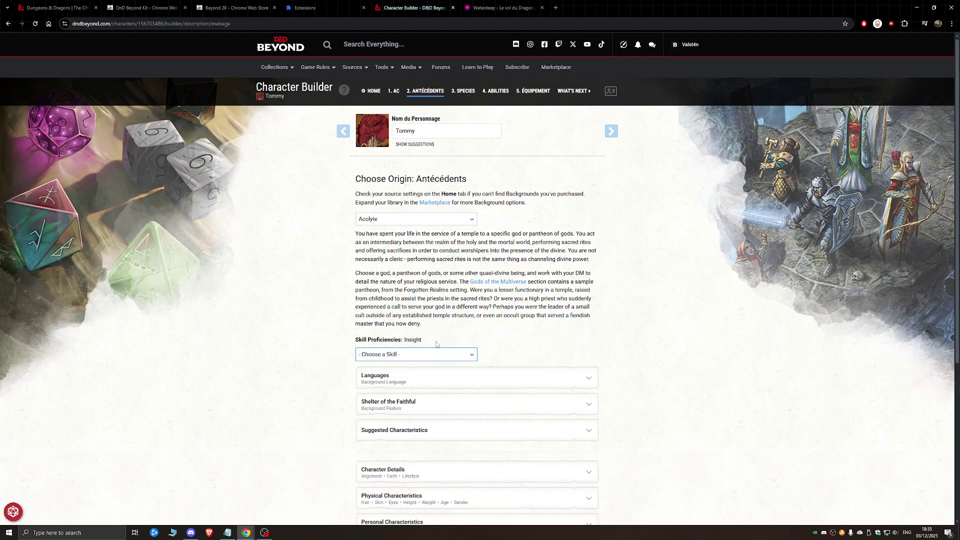
{"action": "left_click", "coordinate": [383, 359]}
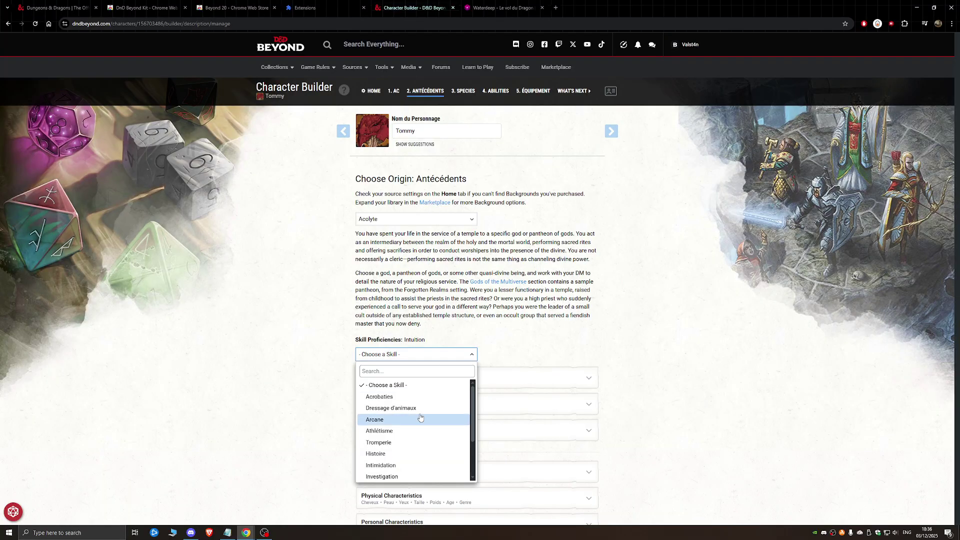
{"action": "scroll", "coordinate": [420, 416], "scroll_direction": "down", "scroll_amount": 2}
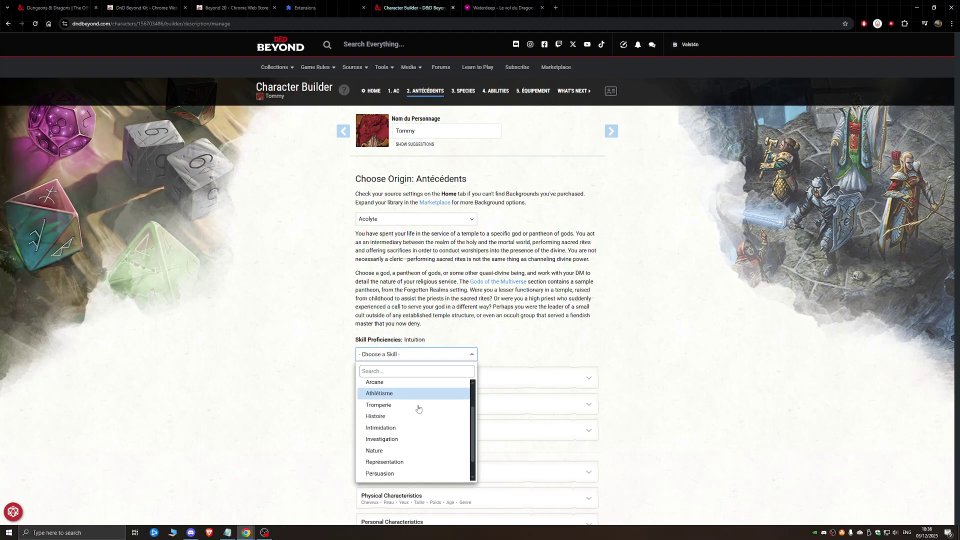
{"action": "left_click", "coordinate": [393, 449]}
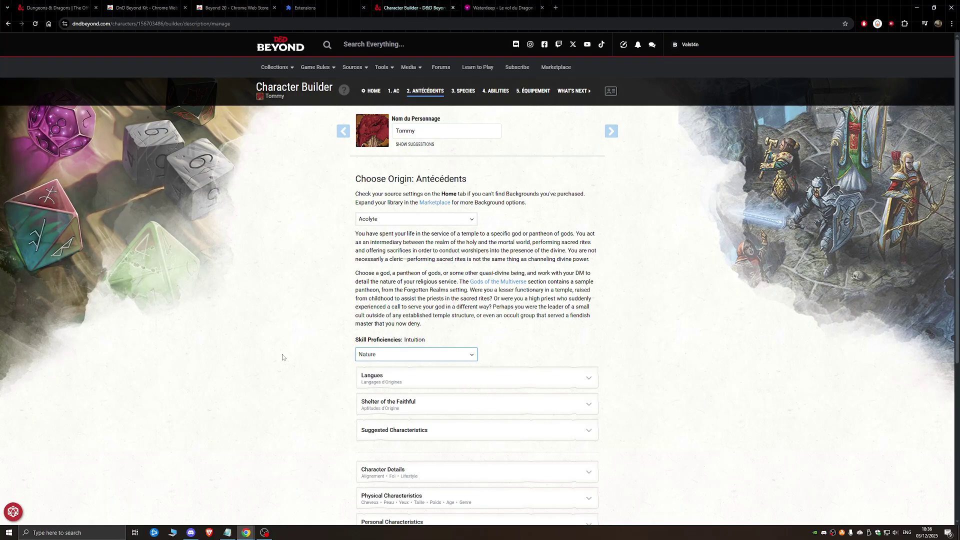
Review the cleric's Compétences choices, revisit the species and background stages, and open the ability scores stage
{"action": "left_click", "coordinate": [394, 91]}
{"action": "left_click", "coordinate": [488, 289]}
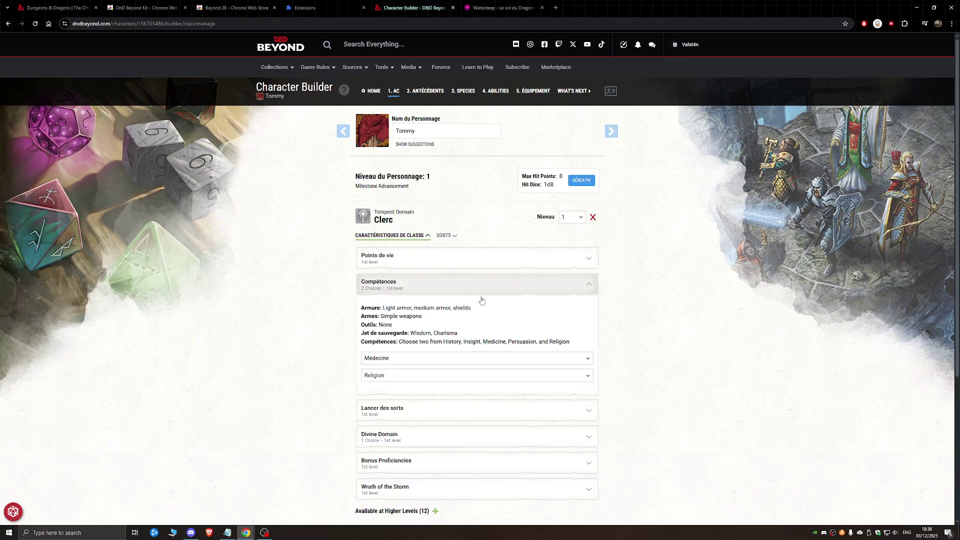
{"action": "left_click", "coordinate": [447, 286]}
{"action": "left_click", "coordinate": [458, 92]}
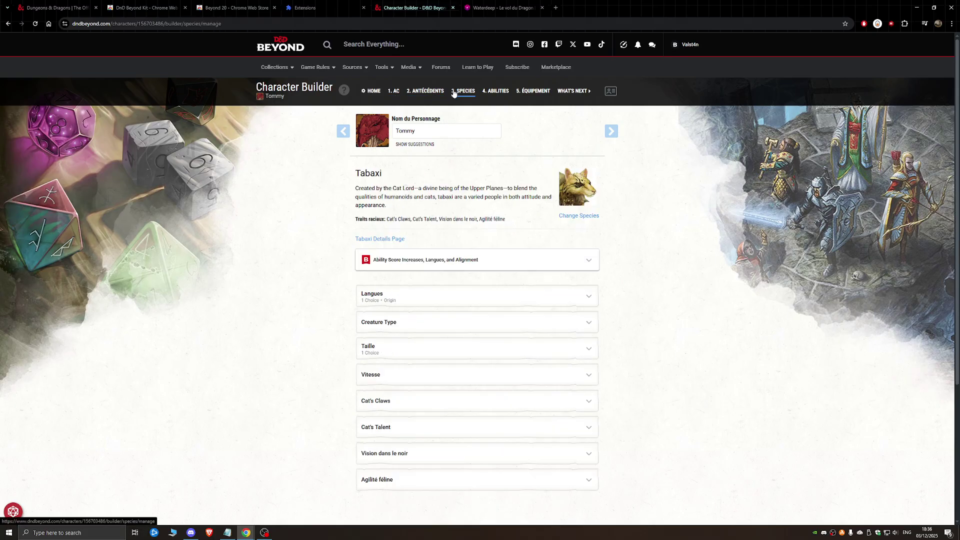
{"action": "left_click", "coordinate": [433, 92]}
{"action": "left_click", "coordinate": [470, 97]}
{"action": "left_click", "coordinate": [496, 98]}
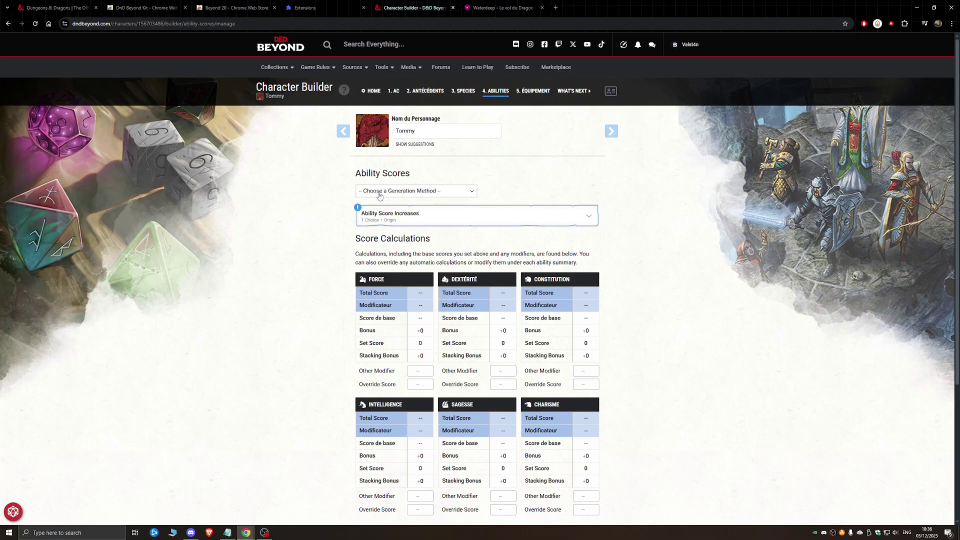
Try the Point Buy generation method for the ability scores, choosing a value for Constitution
{"action": "left_click", "coordinate": [443, 191]}
{"action": "left_click", "coordinate": [422, 239]}
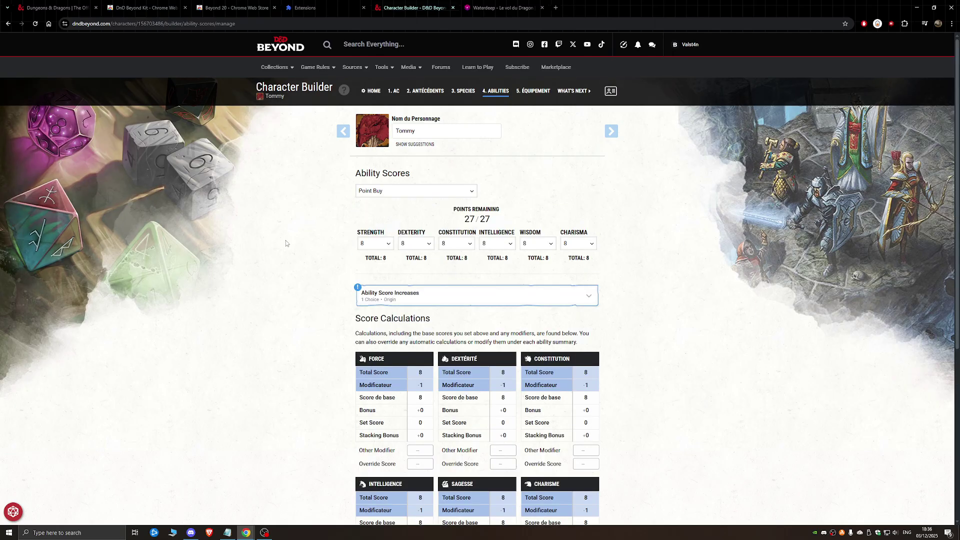
{"action": "left_click", "coordinate": [456, 243]}
{"action": "left_click", "coordinate": [456, 316]}
Try the Standard Array method, assigning 15 to Strength, 10 to Dexterity and 13 to Constitution
{"action": "left_click", "coordinate": [406, 191]}
{"action": "left_click", "coordinate": [403, 216]}
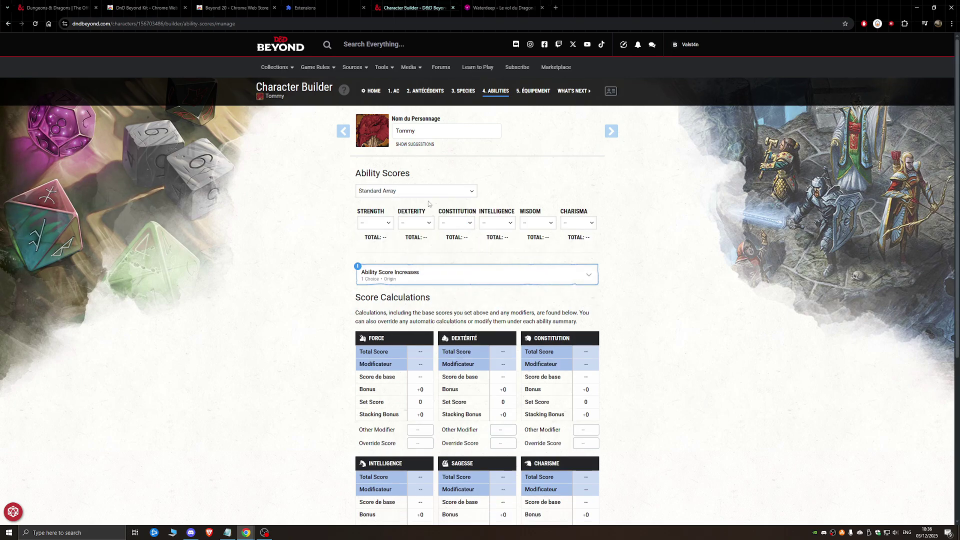
{"action": "left_click", "coordinate": [375, 223]}
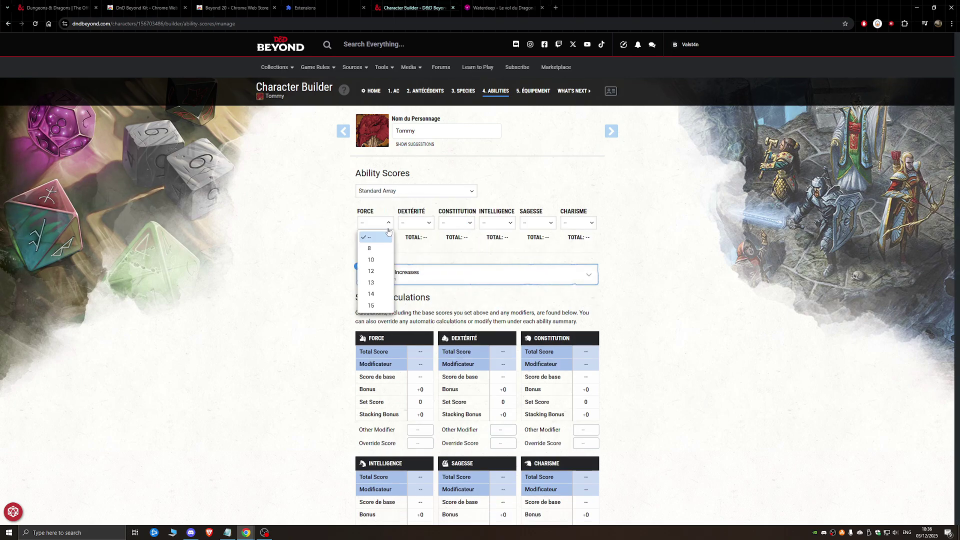
{"action": "left_click", "coordinate": [374, 306]}
{"action": "left_click", "coordinate": [422, 223]}
{"action": "left_click", "coordinate": [420, 259]}
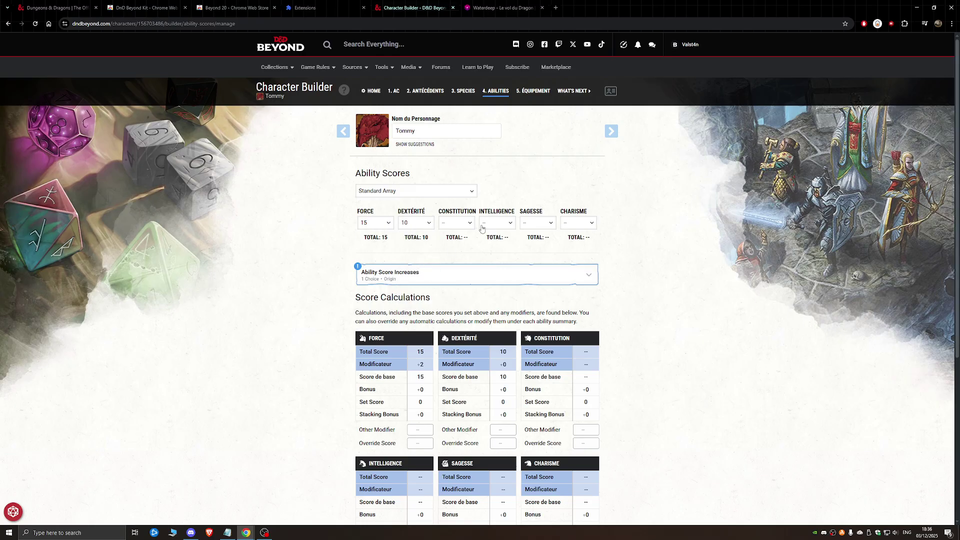
{"action": "left_click", "coordinate": [467, 223]}
{"action": "left_click", "coordinate": [462, 272]}
Switch the ability score generation method to Manual/Rolled and roll the dice for all six scores in the group
{"action": "left_click", "coordinate": [389, 195]}
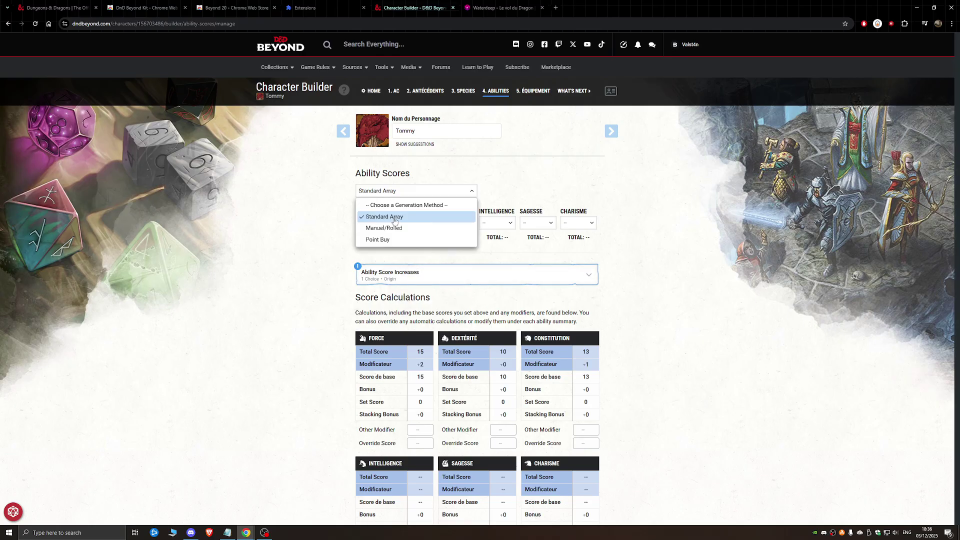
{"action": "left_click", "coordinate": [392, 227]}
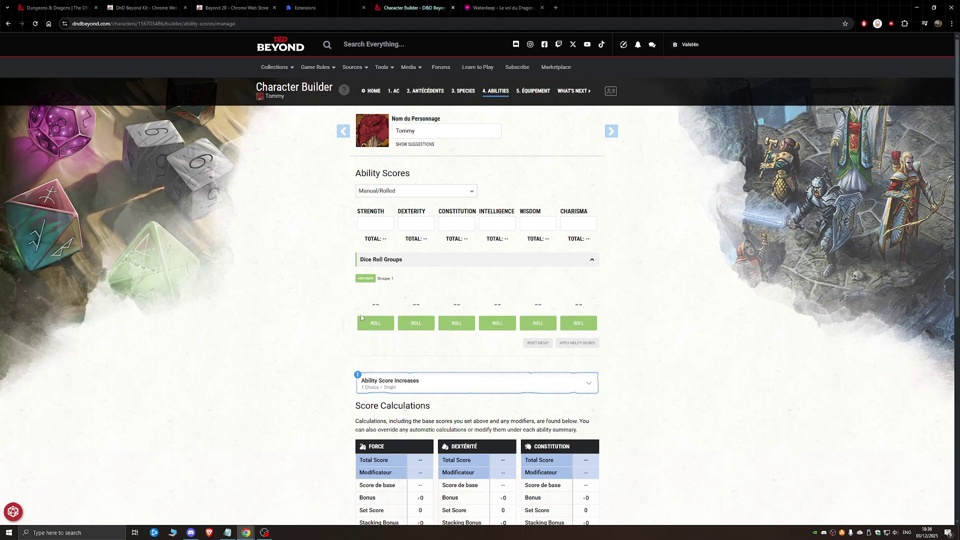
{"action": "left_click", "coordinate": [375, 323]}
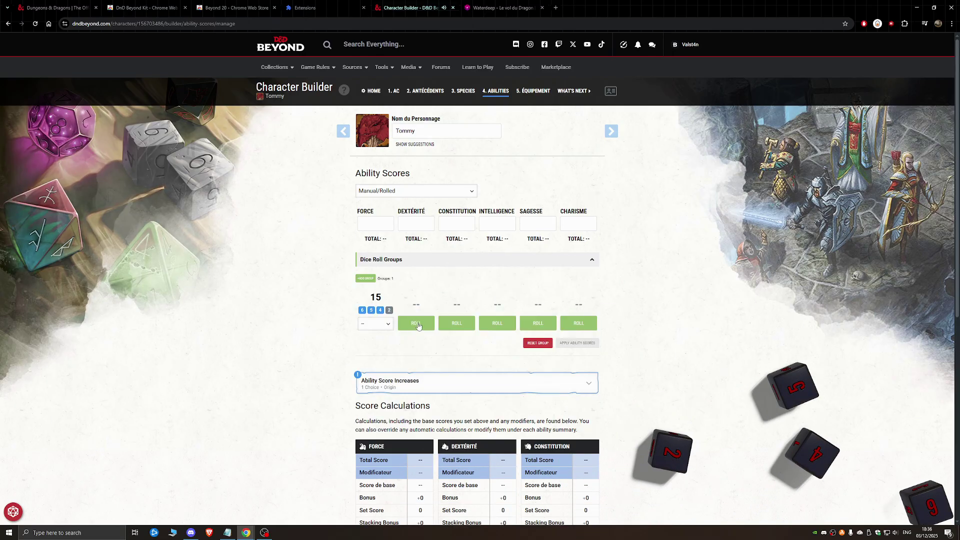
{"action": "left_click", "coordinate": [418, 324]}
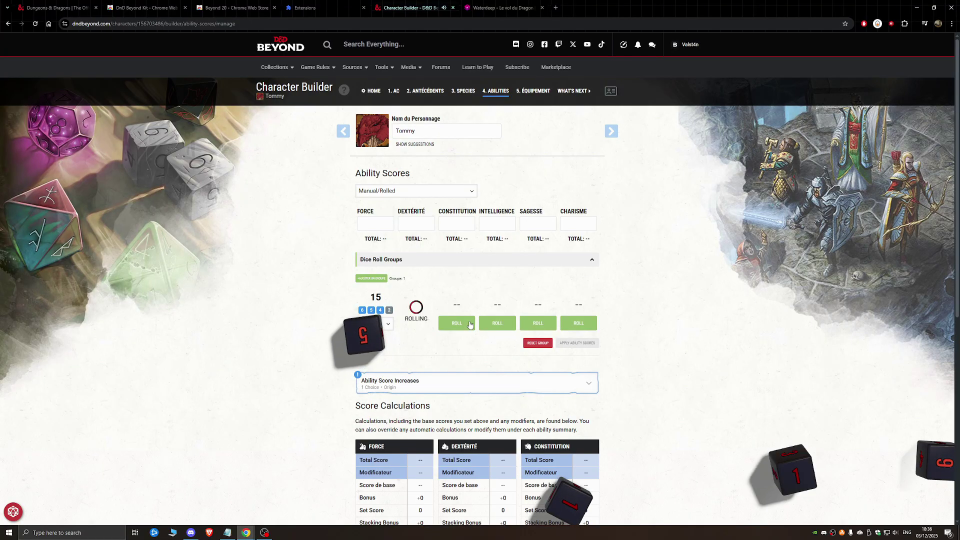
{"action": "left_click", "coordinate": [470, 324]}
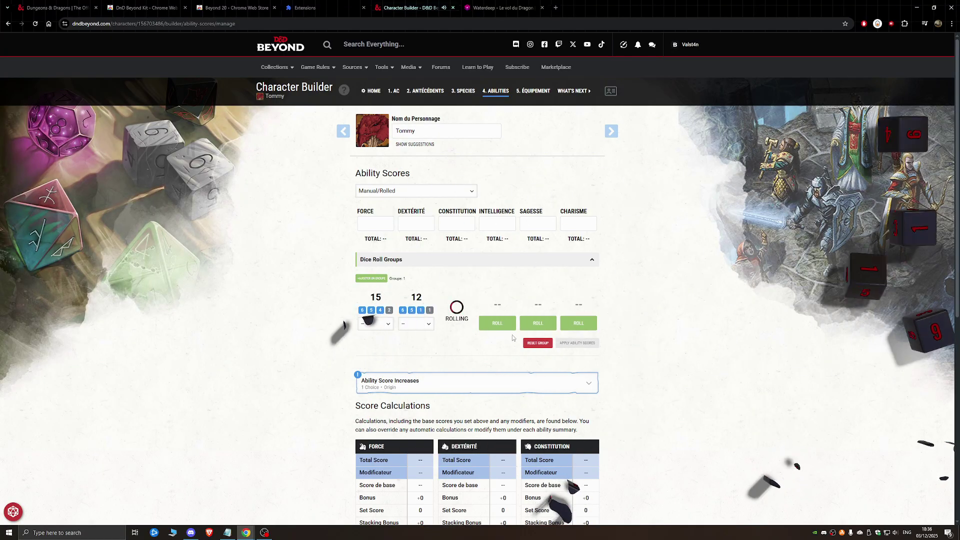
{"action": "left_click", "coordinate": [496, 323]}
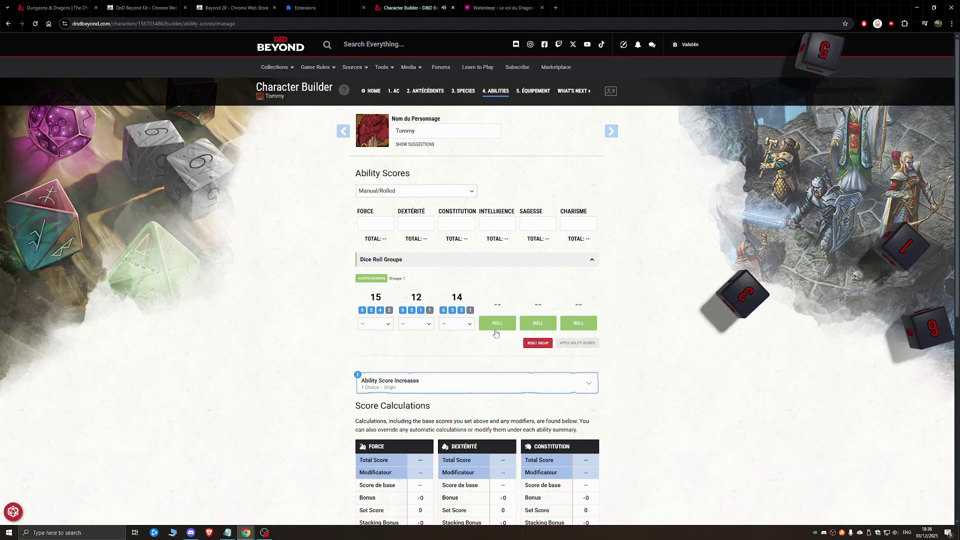
{"action": "left_click", "coordinate": [540, 323]}
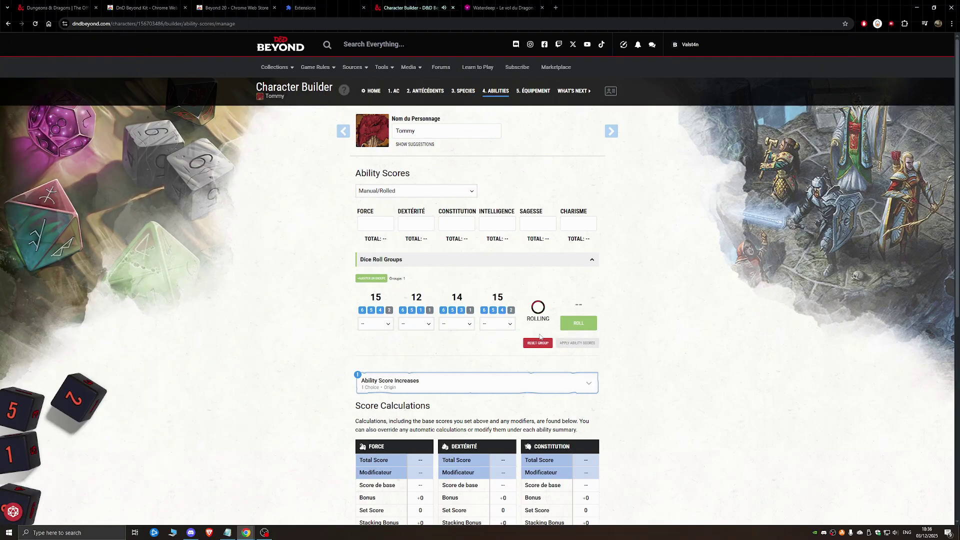
{"action": "left_click", "coordinate": [577, 325]}
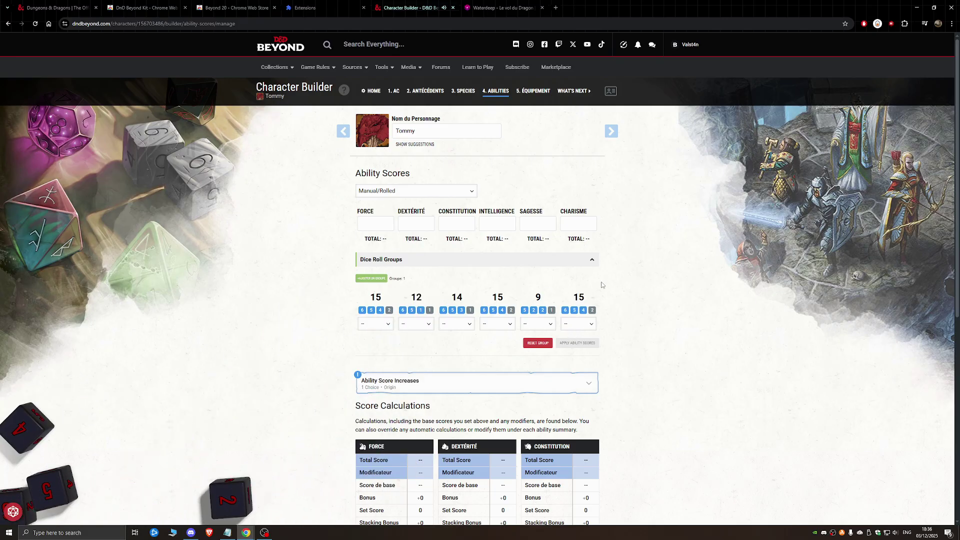
Assign the fourth roll to Wisdom (SAG), the sixth to Constitution (CON) and the first to Charisma (CHA)
{"action": "left_click", "coordinate": [499, 325]}
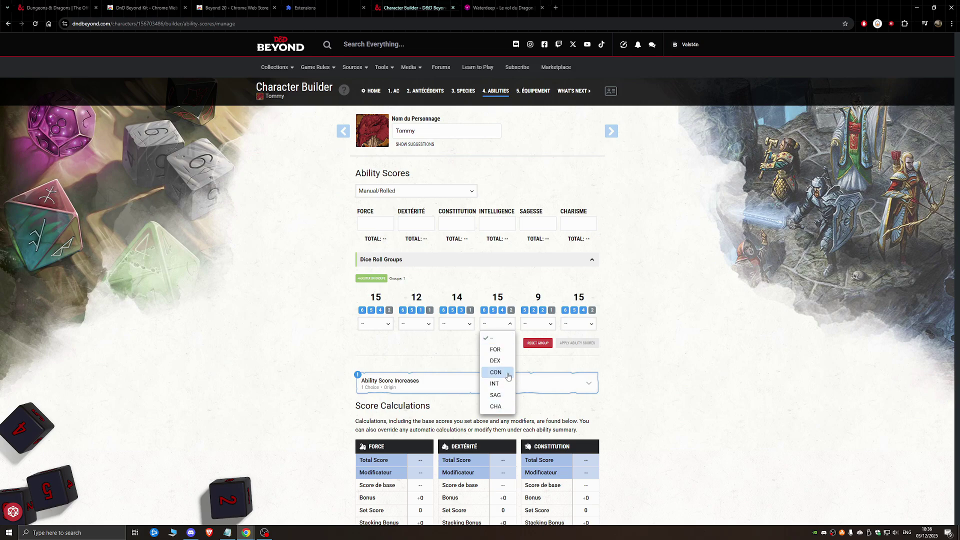
{"action": "left_click", "coordinate": [502, 395]}
{"action": "left_click", "coordinate": [578, 324]}
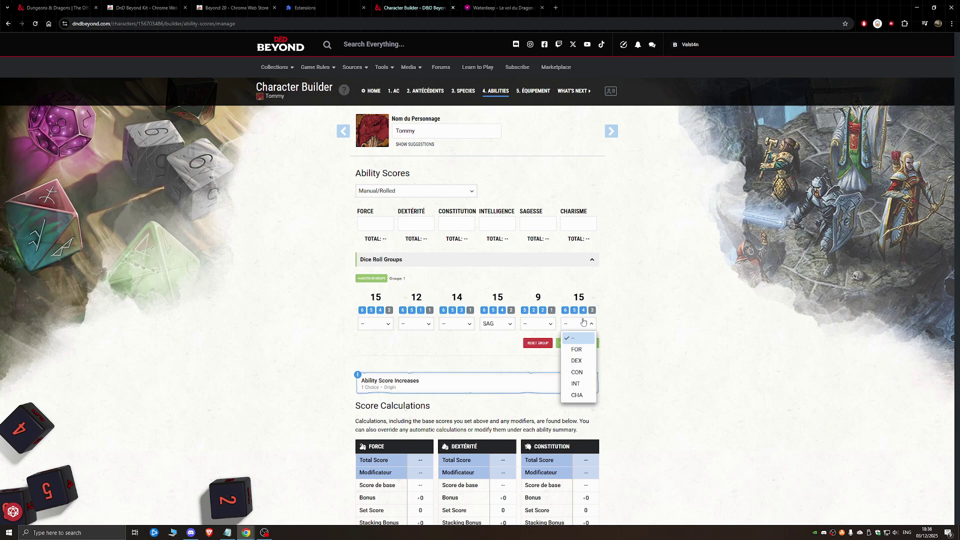
{"action": "left_click", "coordinate": [577, 372]}
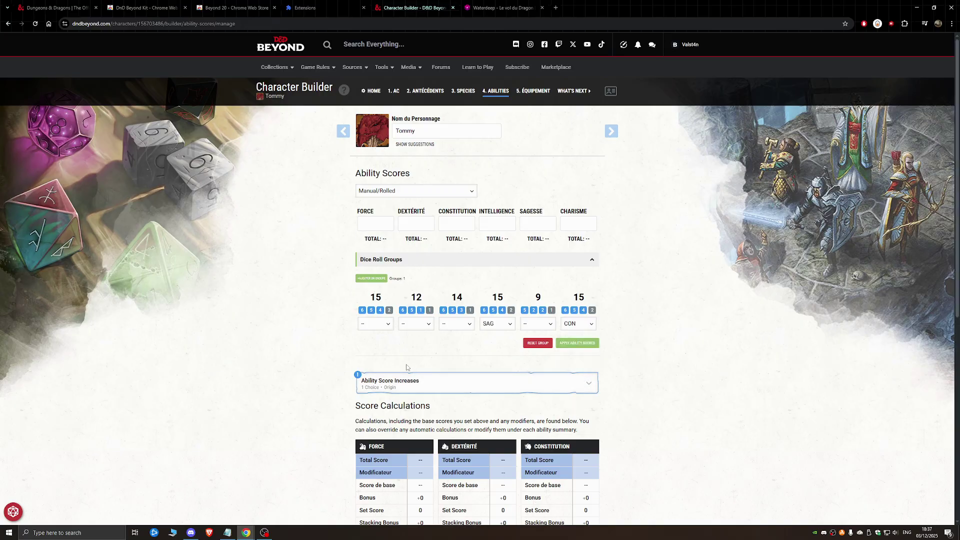
{"action": "left_click", "coordinate": [427, 325]}
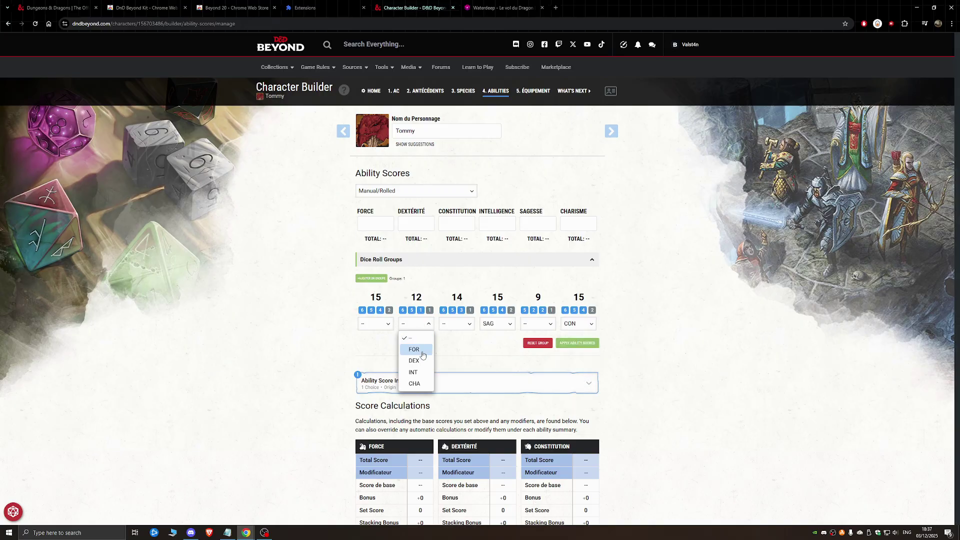
{"action": "left_click", "coordinate": [382, 326]}
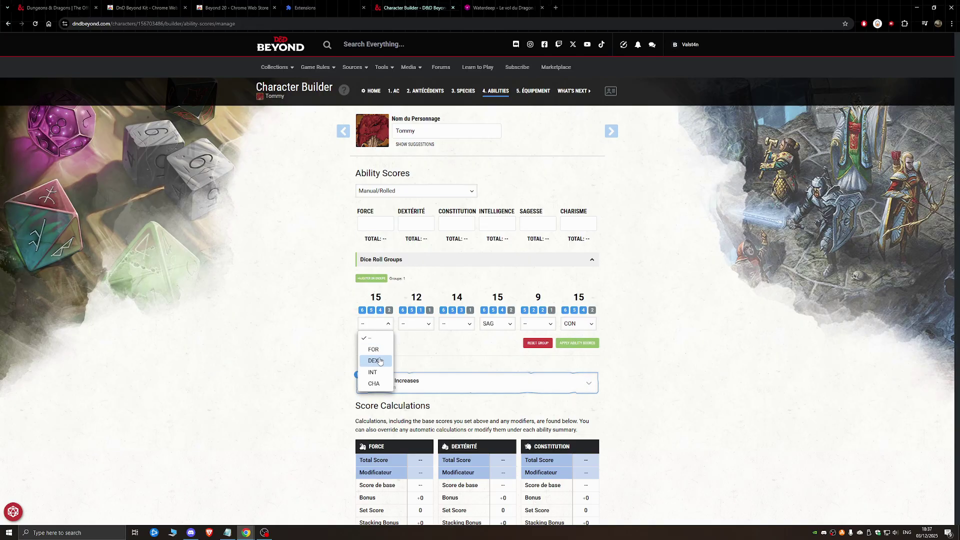
{"action": "left_click", "coordinate": [374, 384]}
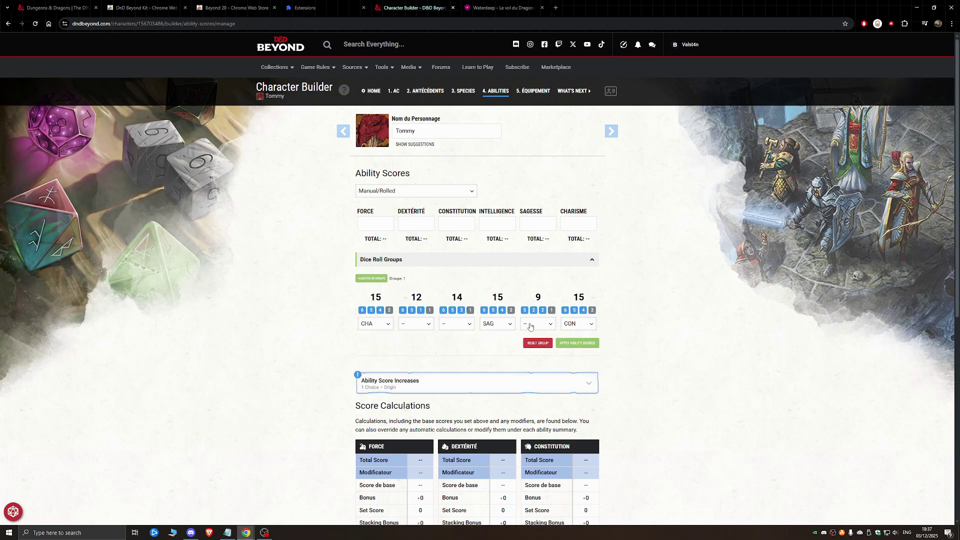
Assign the 9 to Strength (FOR), the 14 to Dexterity and the 12 to Intelligence, and apply the rolled ability scores
{"action": "left_click", "coordinate": [530, 329]}
{"action": "left_click", "coordinate": [536, 349]}
{"action": "left_click", "coordinate": [470, 325]}
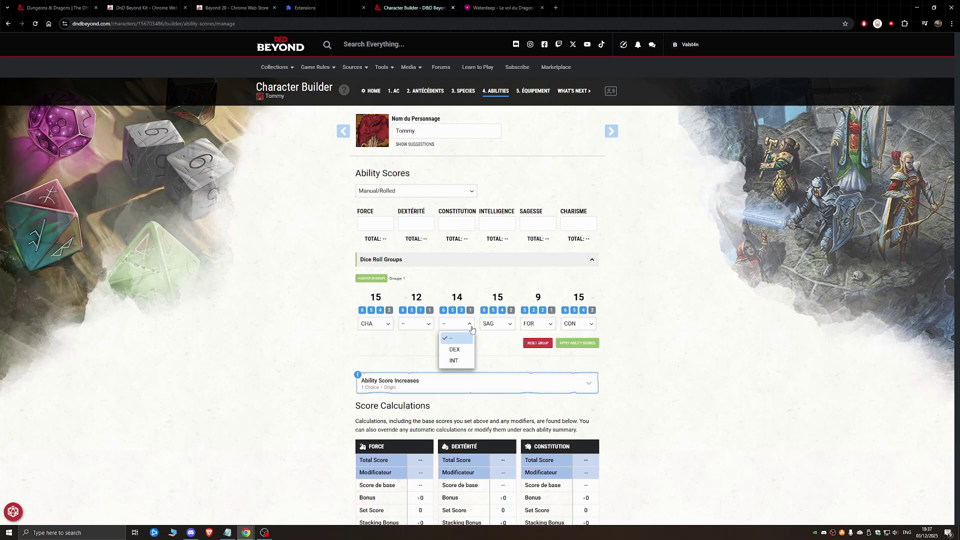
{"action": "left_click", "coordinate": [454, 350]}
{"action": "left_click", "coordinate": [427, 324]}
{"action": "left_click", "coordinate": [414, 349]}
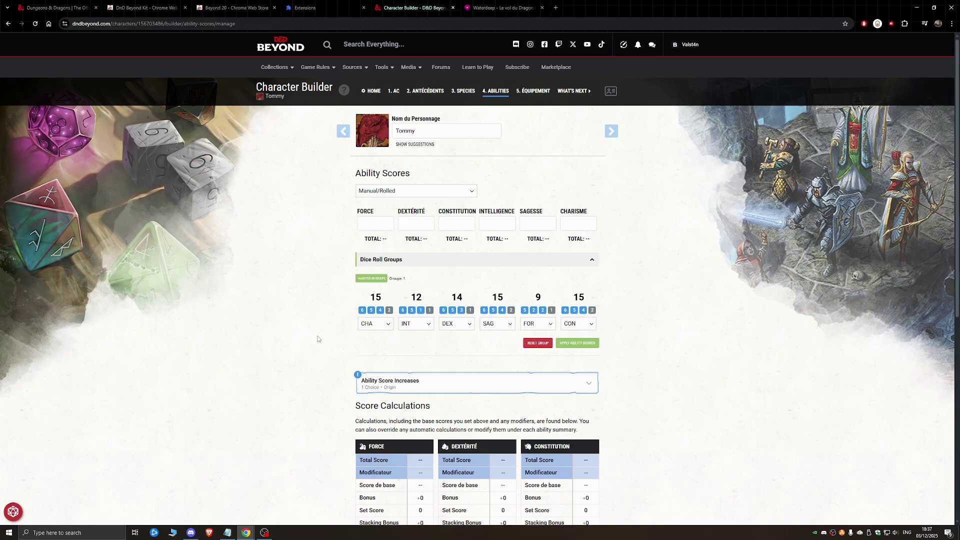
{"action": "left_click", "coordinate": [571, 344]}
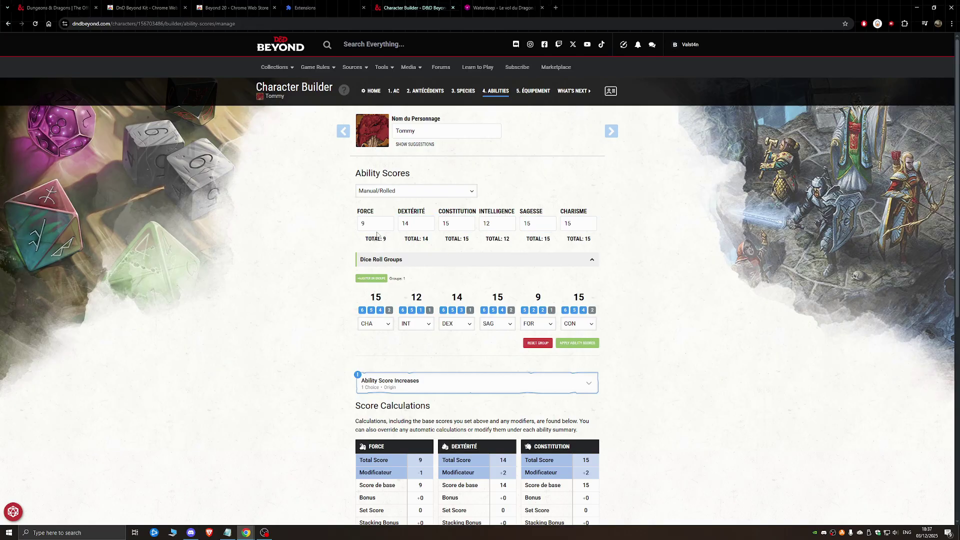
Set the Ability Score Increases to three scores (+1 / +1 / +1), raising Wisdom, Constitution and Charisma by 1 each
{"action": "left_click", "coordinate": [362, 383]}
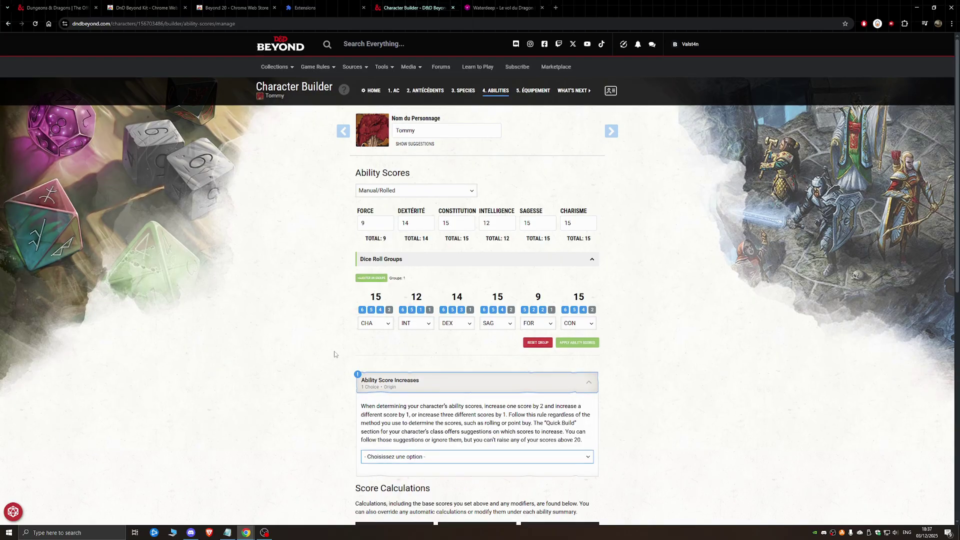
{"action": "scroll", "coordinate": [334, 379], "scroll_direction": "down", "scroll_amount": 1}
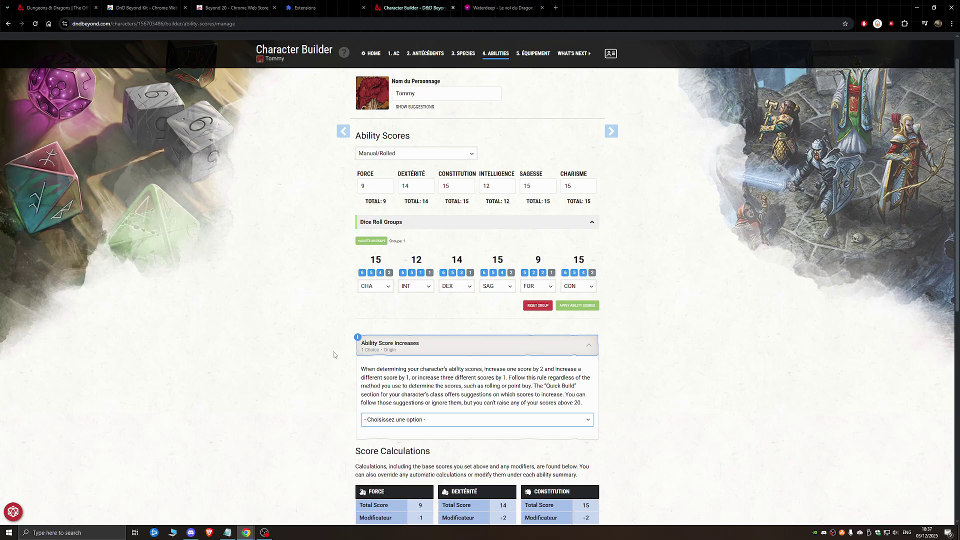
{"action": "left_click", "coordinate": [472, 423]}
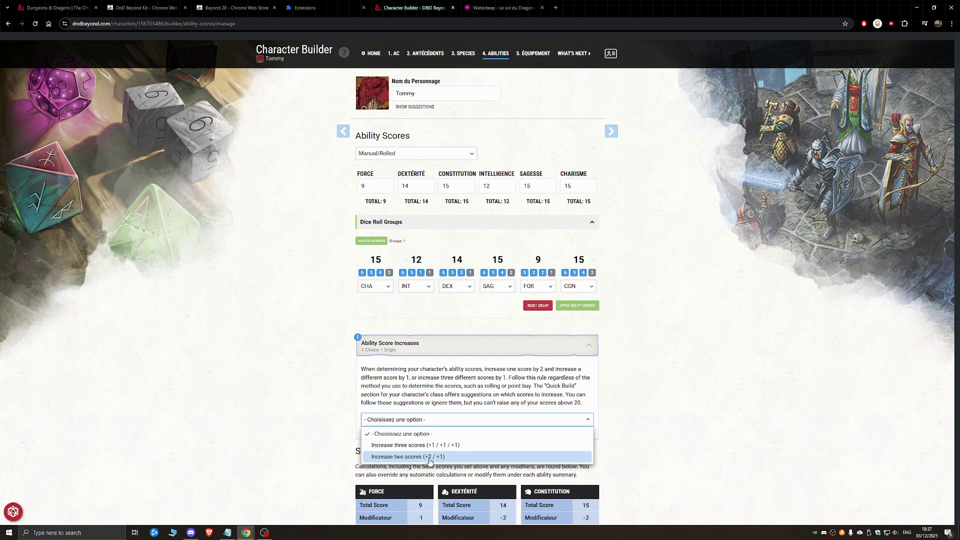
{"action": "left_click", "coordinate": [453, 445]}
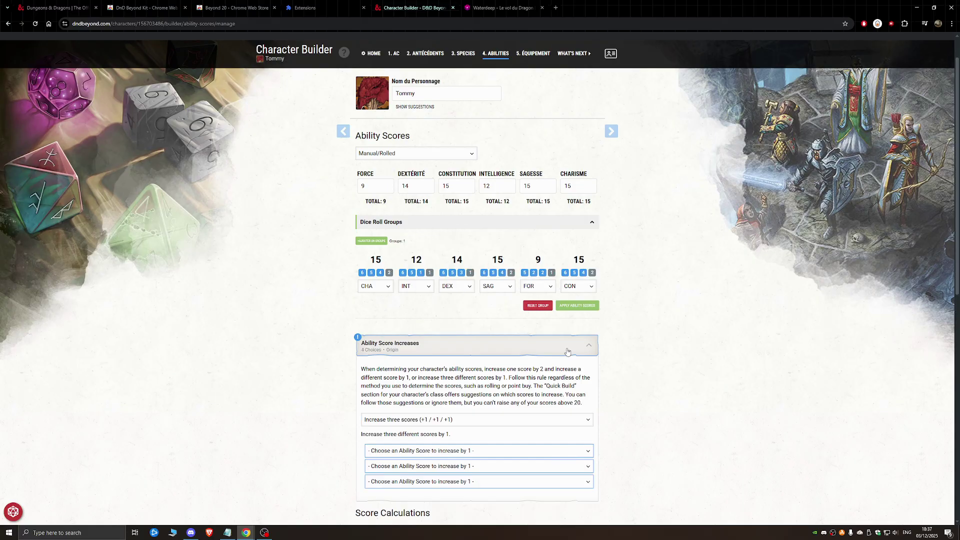
{"action": "scroll", "coordinate": [568, 352], "scroll_direction": "down", "scroll_amount": 2}
{"action": "left_click", "coordinate": [452, 376]}
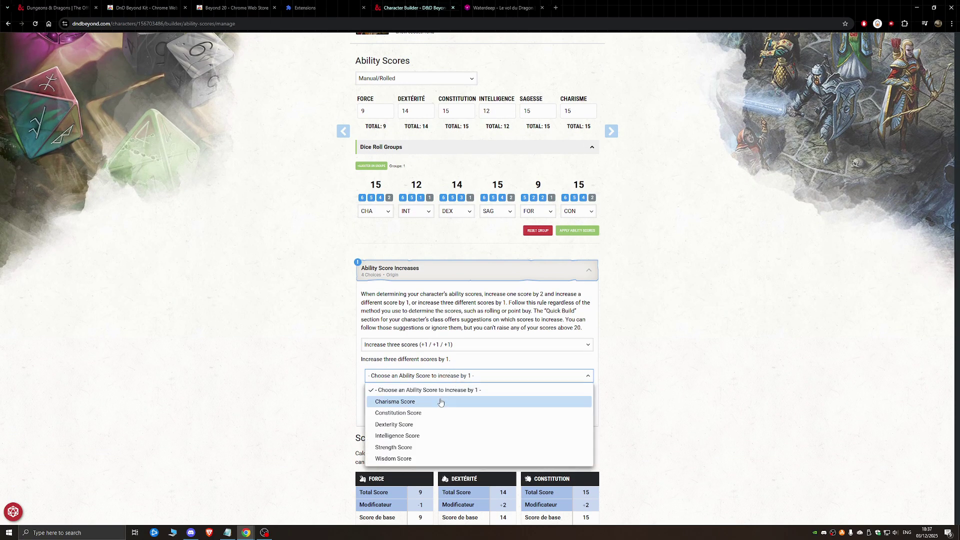
{"action": "left_click", "coordinate": [425, 459]}
{"action": "left_click", "coordinate": [423, 391]}
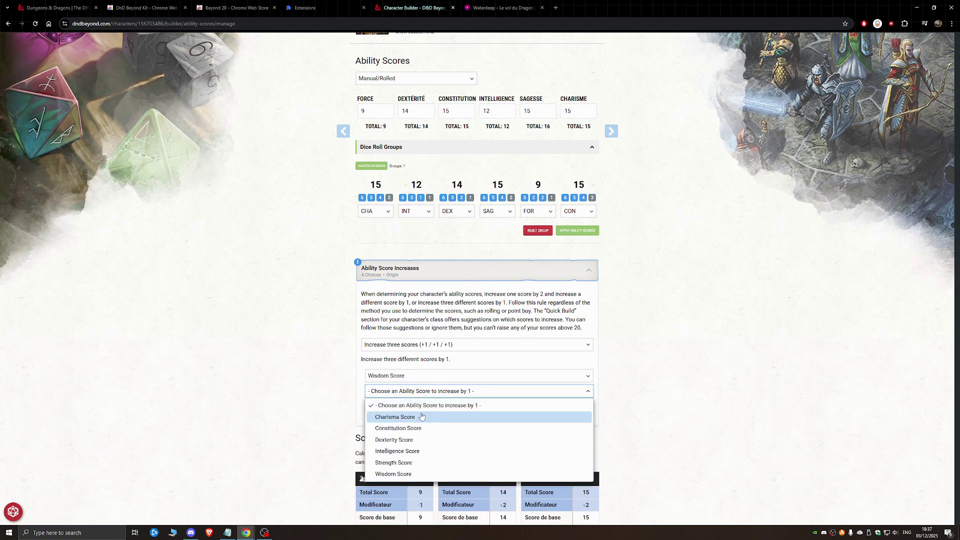
{"action": "left_click", "coordinate": [421, 428]}
{"action": "left_click", "coordinate": [412, 407]}
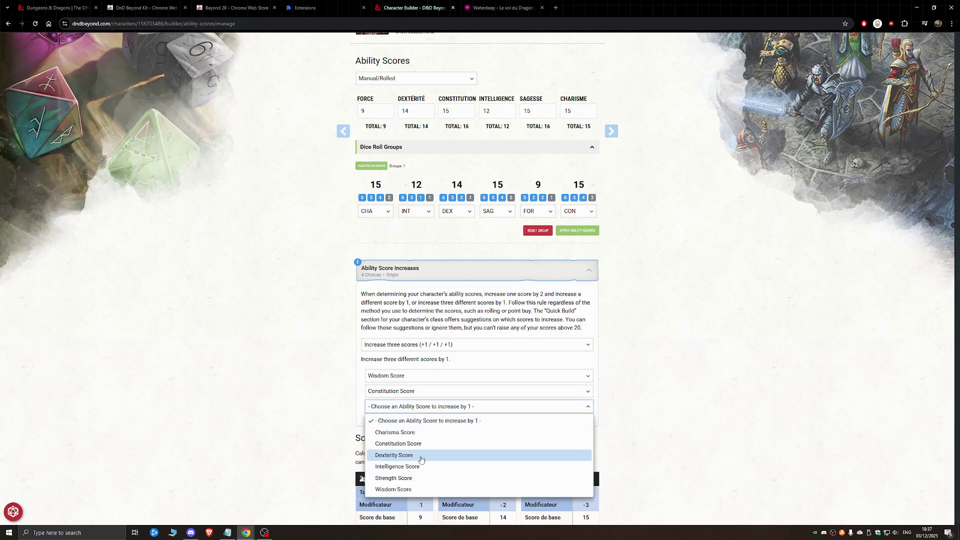
{"action": "left_click", "coordinate": [395, 433]}
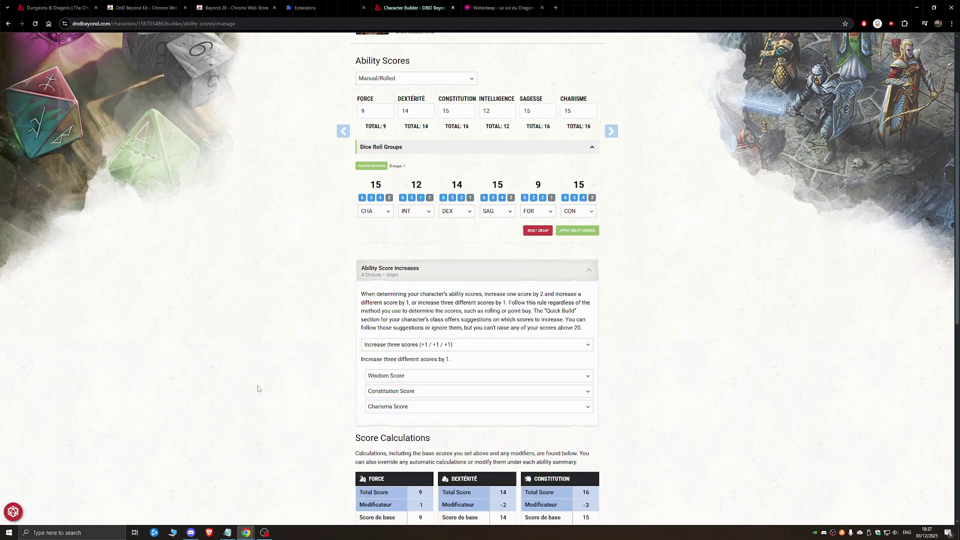
Check the ability score totals and return to the cleric's class stage
{"action": "scroll", "coordinate": [258, 388], "scroll_direction": "up", "scroll_amount": 1}
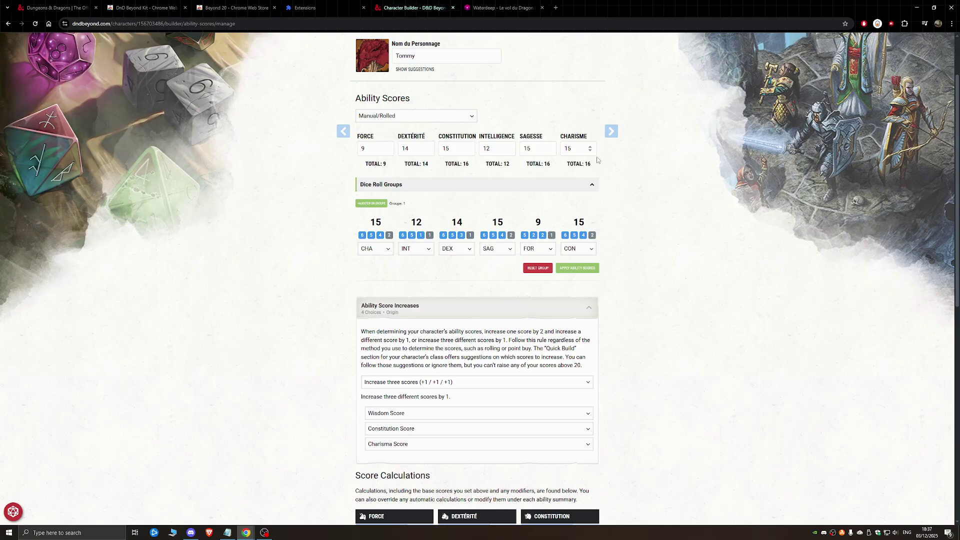
{"action": "scroll", "coordinate": [660, 272], "scroll_direction": "up", "scroll_amount": 2}
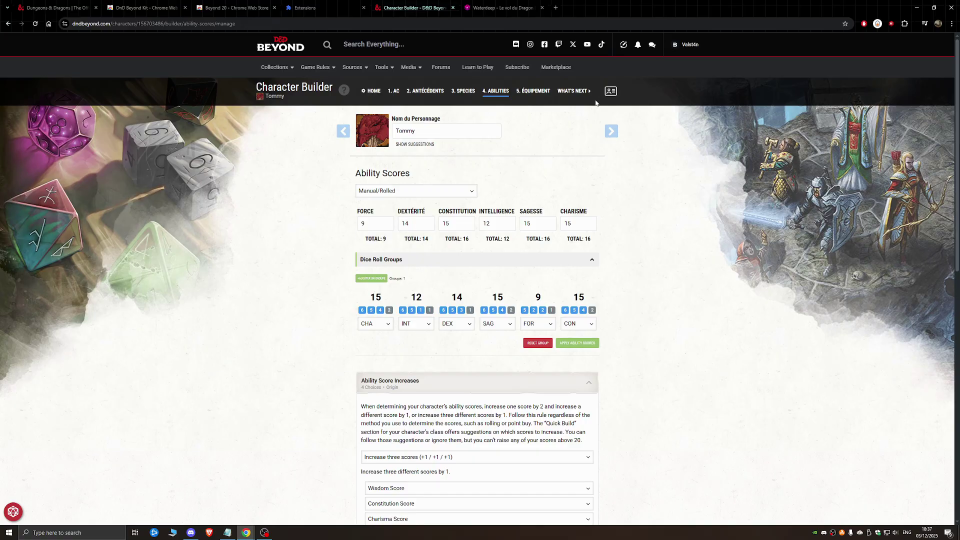
{"action": "left_click", "coordinate": [395, 92]}
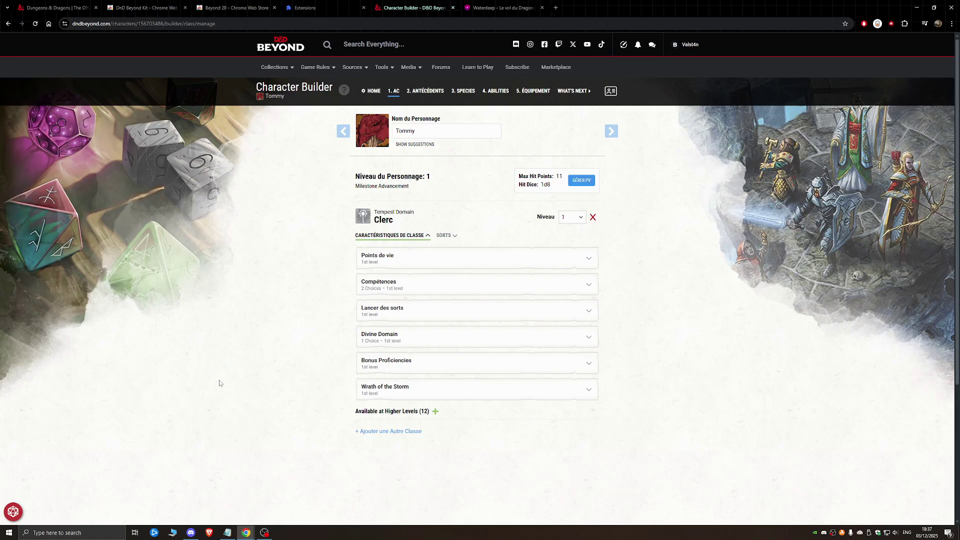
Filter the cleric's known spells to 1st level and prepare Guiding Bolt
{"action": "left_click", "coordinate": [450, 239]}
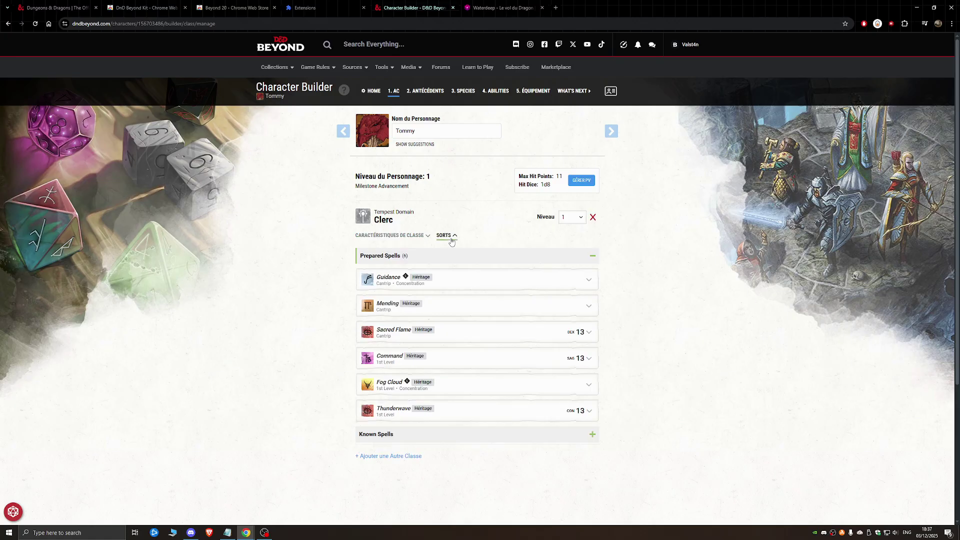
{"action": "left_click", "coordinate": [418, 257]}
{"action": "left_click", "coordinate": [417, 275]}
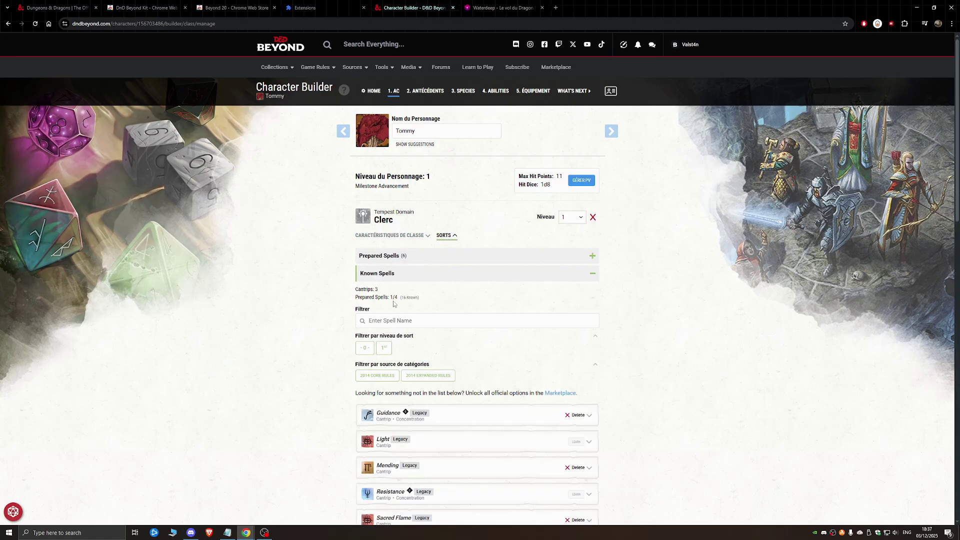
{"action": "scroll", "coordinate": [390, 303], "scroll_direction": "down", "scroll_amount": 3}
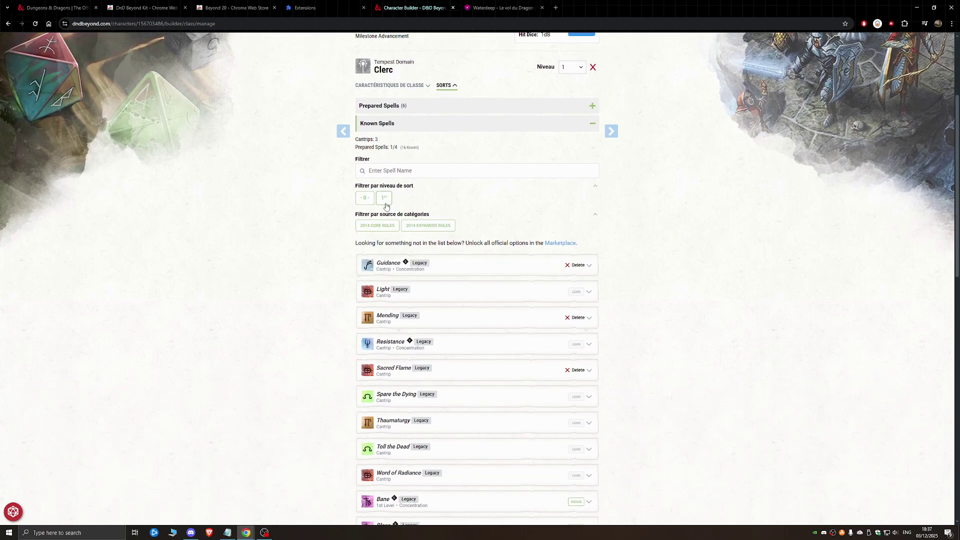
{"action": "left_click", "coordinate": [386, 202]}
{"action": "scroll", "coordinate": [410, 325], "scroll_direction": "down", "scroll_amount": 4}
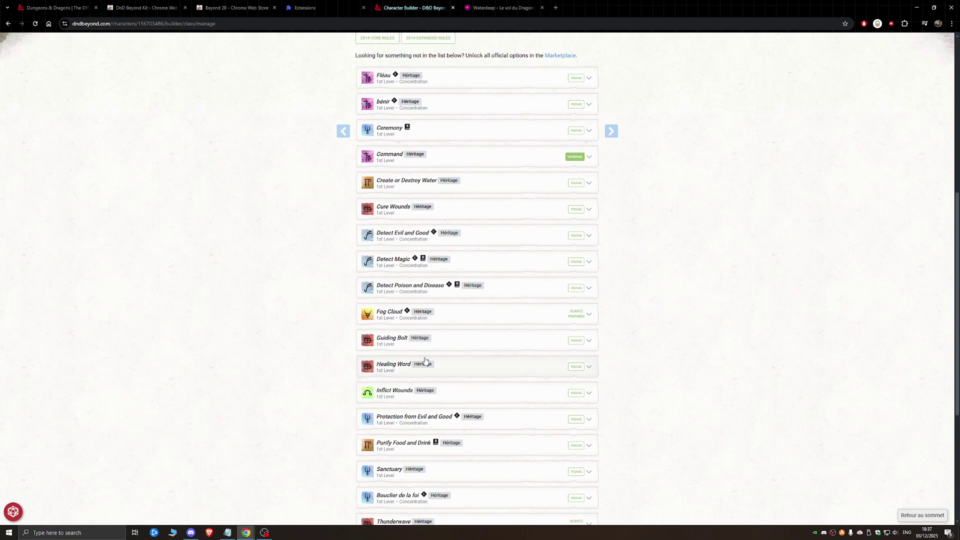
{"action": "left_click", "coordinate": [573, 339]}
{"action": "left_click", "coordinate": [576, 341]}
Prepare Inflict Wounds and Sanctuary as well, and review the cleric's list of prepared spells
{"action": "scroll", "coordinate": [542, 393], "scroll_direction": "down", "scroll_amount": 2}
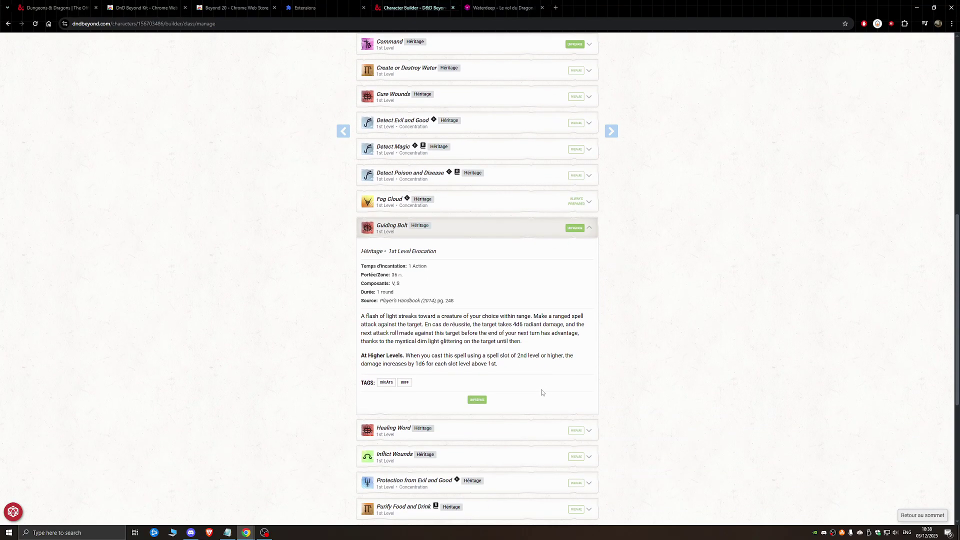
{"action": "scroll", "coordinate": [542, 393], "scroll_direction": "down", "scroll_amount": 2}
{"action": "left_click", "coordinate": [575, 345]}
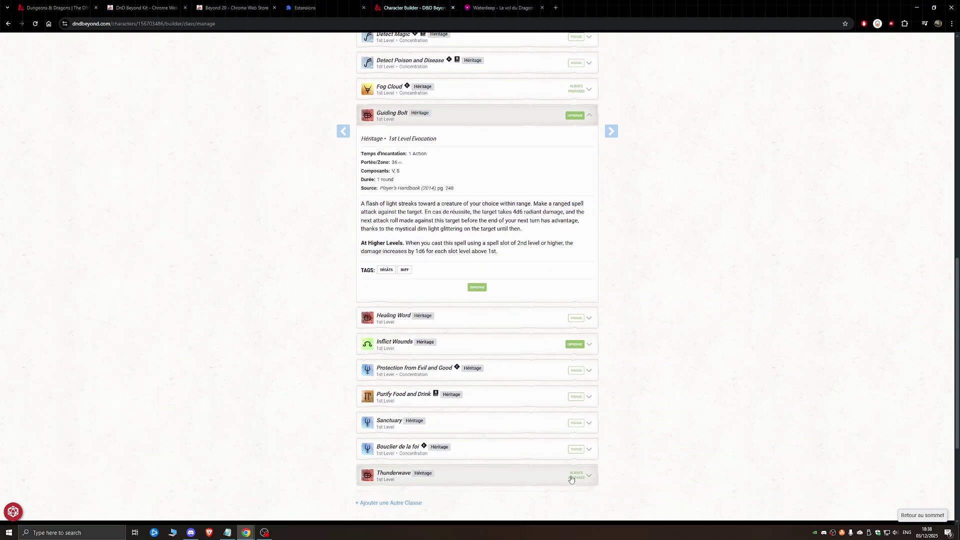
{"action": "left_click", "coordinate": [575, 425]}
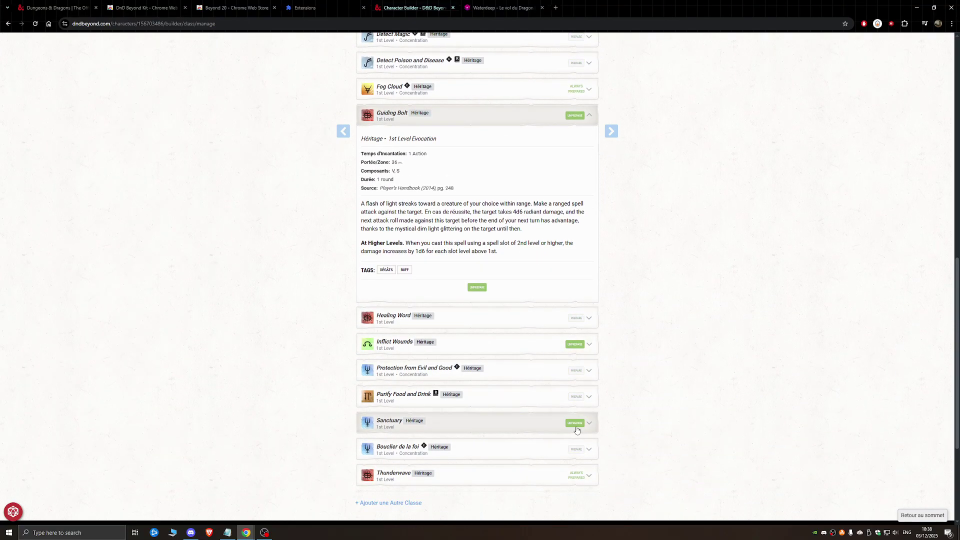
{"action": "scroll", "coordinate": [576, 430], "scroll_direction": "up", "scroll_amount": 9}
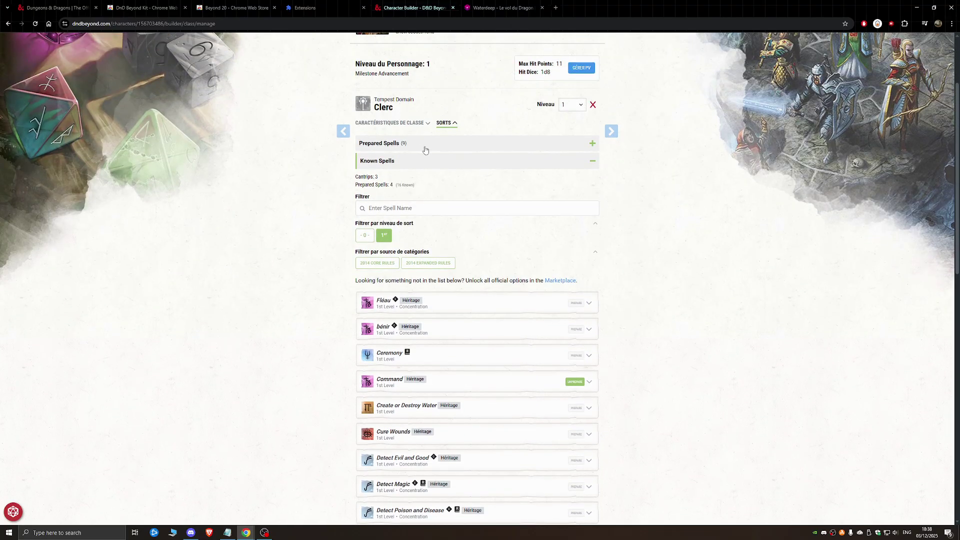
{"action": "left_click", "coordinate": [425, 149]}
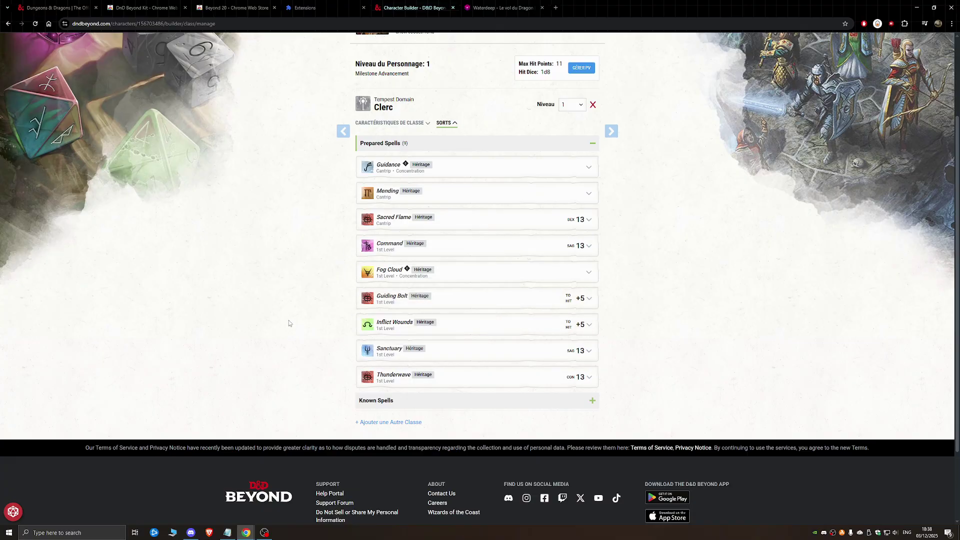
{"action": "scroll", "coordinate": [422, 224], "scroll_direction": "up", "scroll_amount": 3}
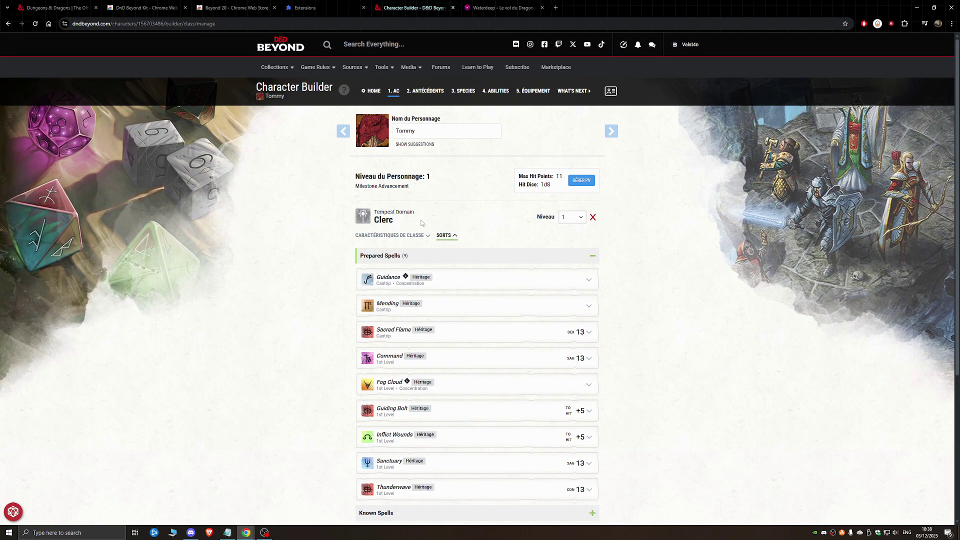
Advance to the equipment stage, choose equipment rather than gold, and select the mace and the chain mail (Cotte de mailles)
{"action": "left_click", "coordinate": [613, 131]}
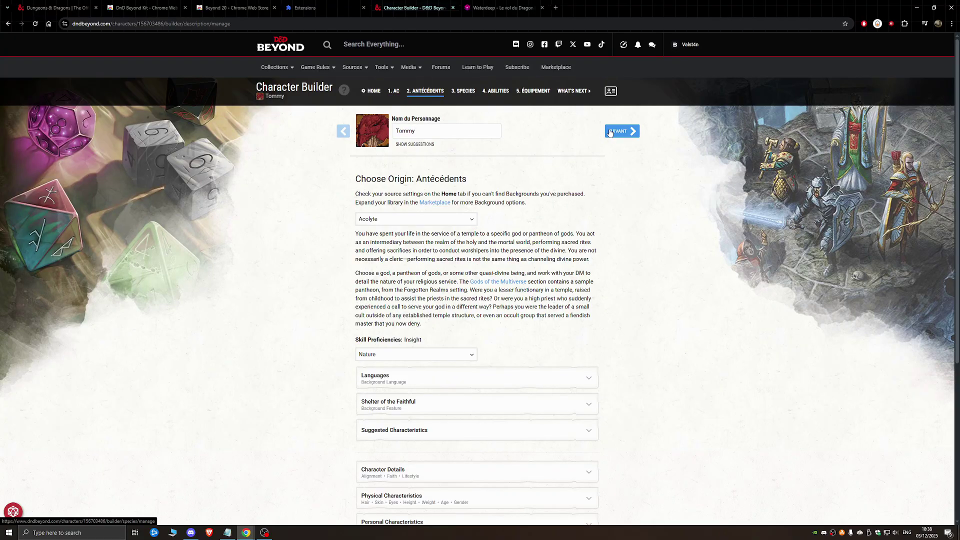
{"action": "left_click", "coordinate": [613, 131]}
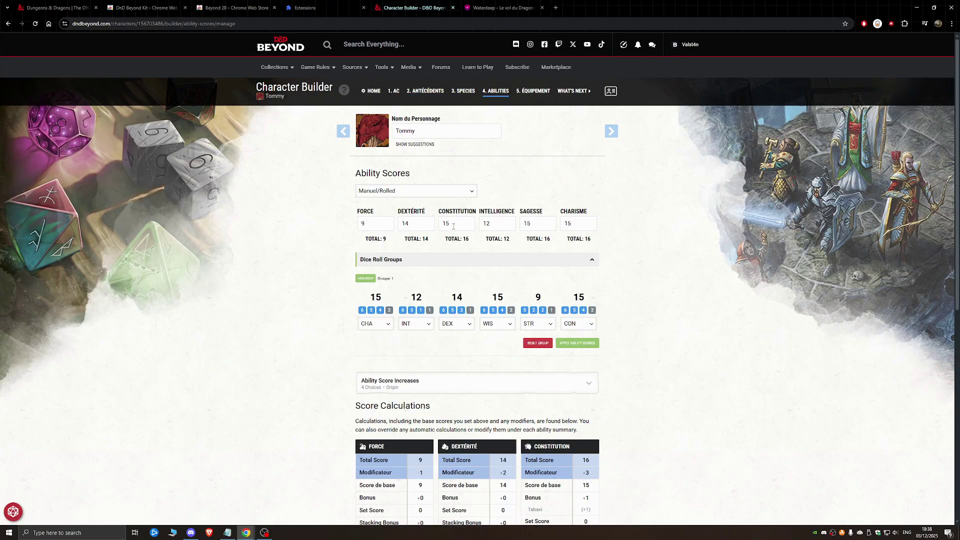
{"action": "left_click", "coordinate": [612, 131]}
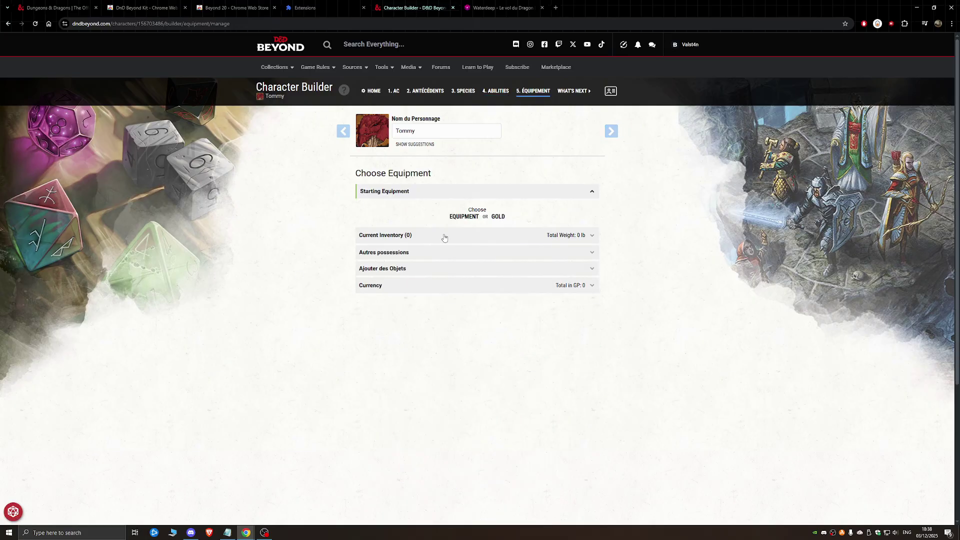
{"action": "left_click", "coordinate": [463, 217]}
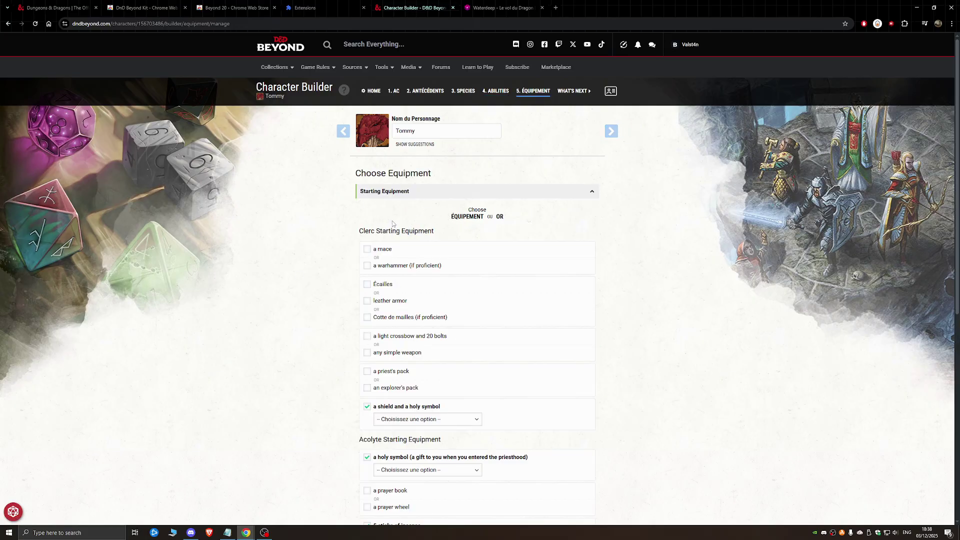
{"action": "left_click", "coordinate": [368, 250]}
{"action": "left_click", "coordinate": [367, 318]}
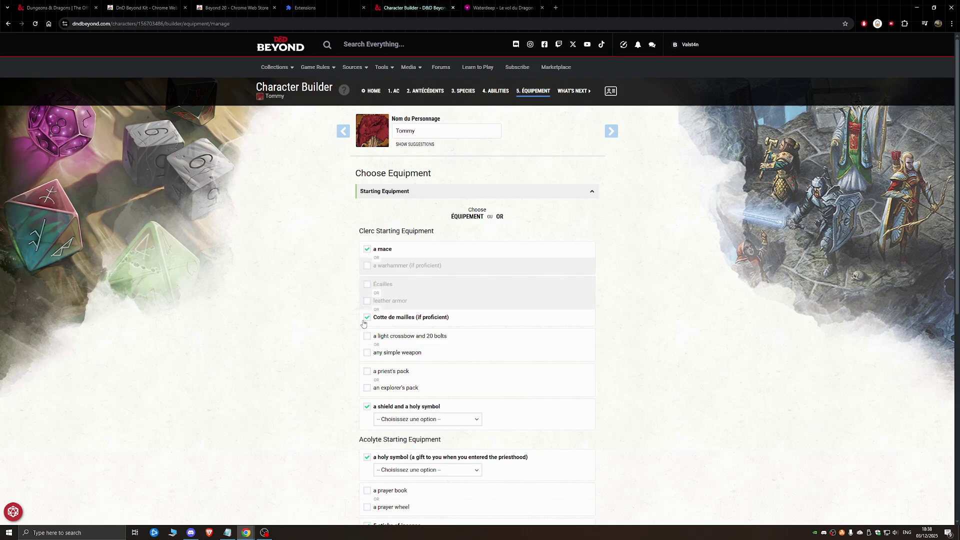
Set the cleric's holy symbol to Amulet and deselect the additional holy symbol in the Acolyte starting equipment
{"action": "scroll", "coordinate": [257, 381], "scroll_direction": "down", "scroll_amount": 1}
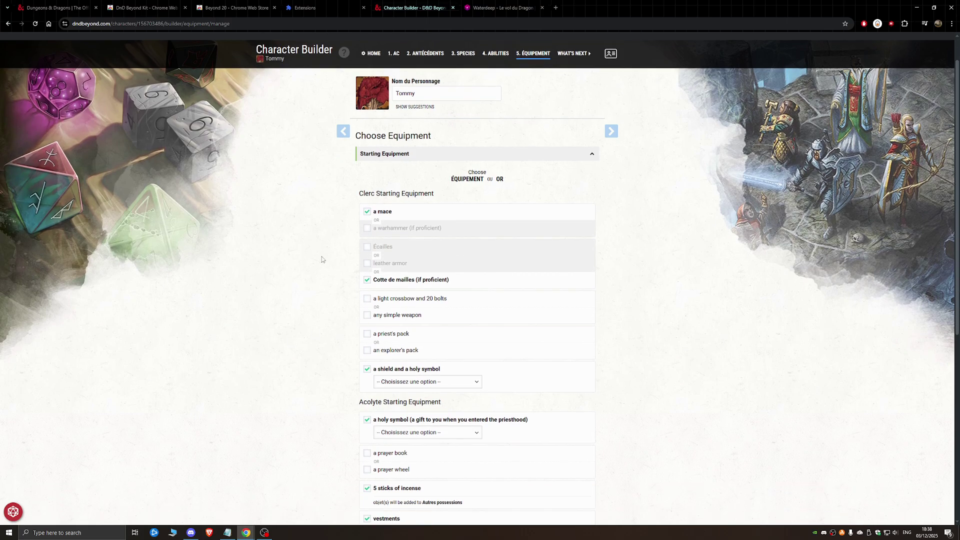
{"action": "left_click", "coordinate": [388, 381]}
{"action": "left_click", "coordinate": [396, 413]}
{"action": "left_click", "coordinate": [367, 420]}
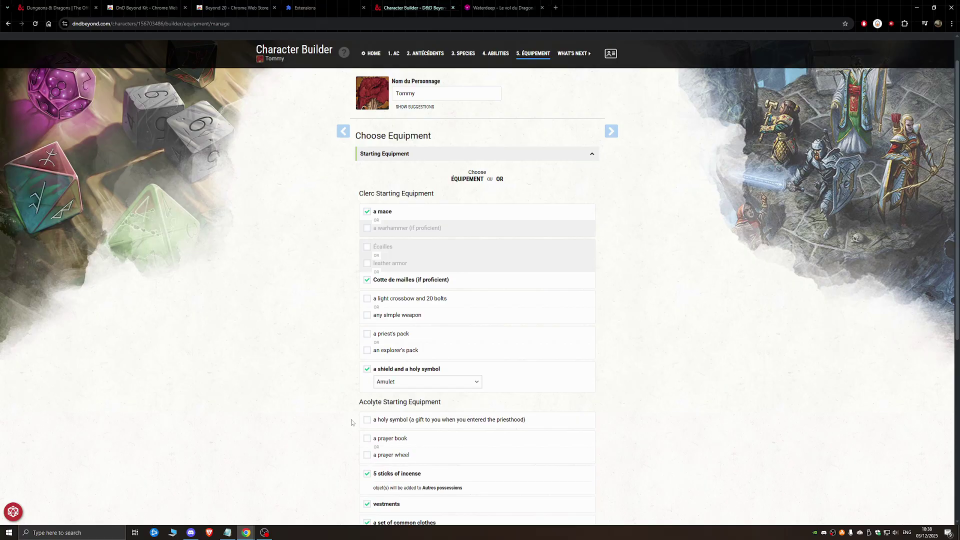
Compare the priest's pack with the explorer's pack, select the explorer's pack and add the starting equipment to the inventory
{"action": "scroll", "coordinate": [300, 411], "scroll_direction": "down", "scroll_amount": 2}
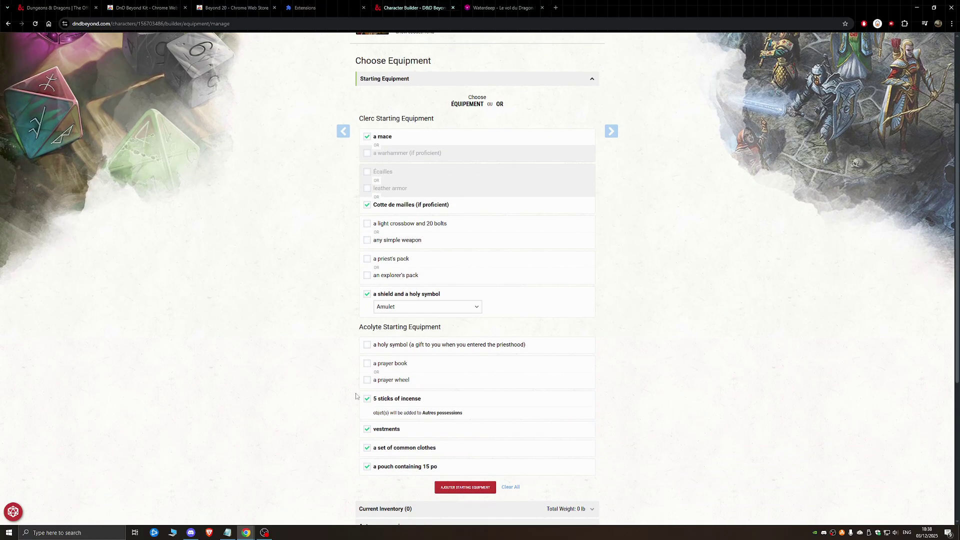
{"action": "left_click", "coordinate": [391, 259]}
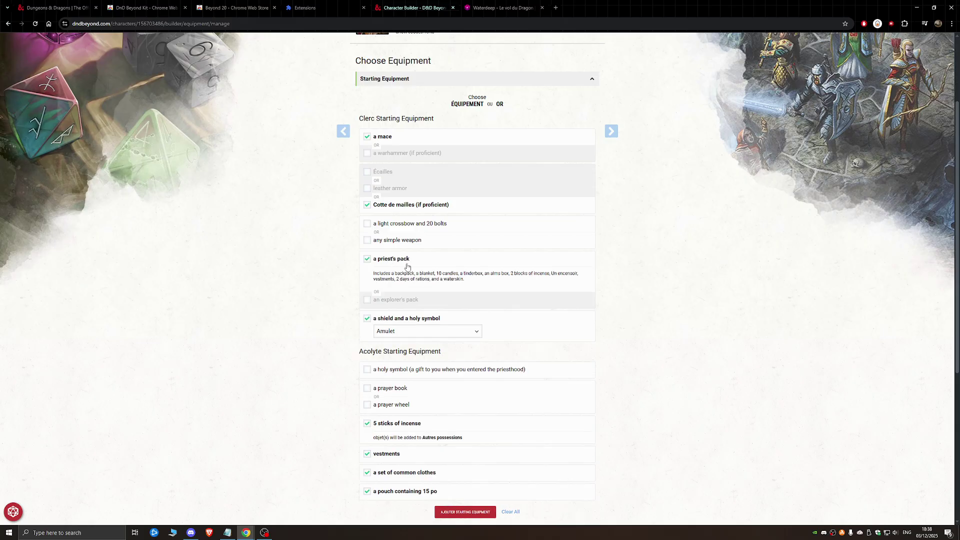
{"action": "left_click", "coordinate": [407, 266]}
{"action": "left_click", "coordinate": [410, 261]}
{"action": "left_click", "coordinate": [443, 266]}
{"action": "left_click", "coordinate": [429, 282]}
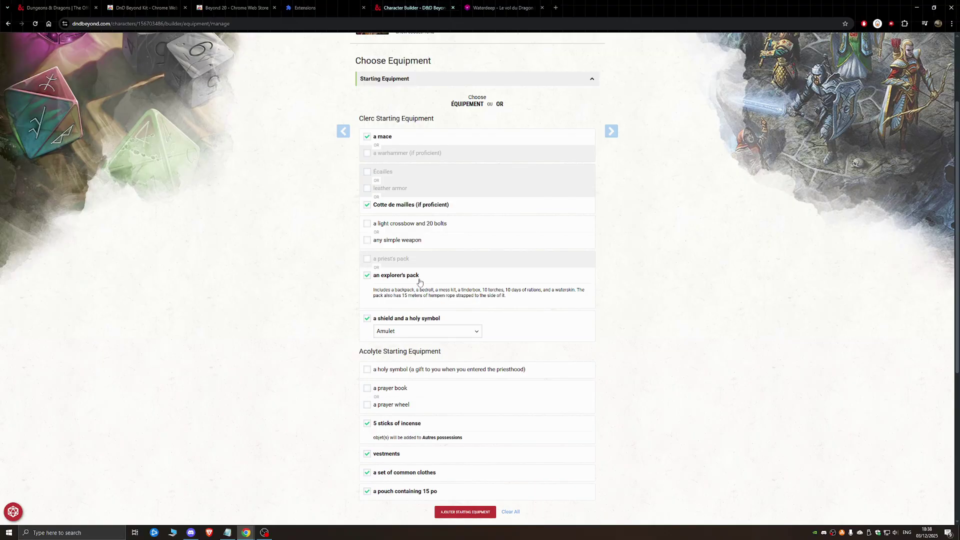
{"action": "scroll", "coordinate": [287, 356], "scroll_direction": "down", "scroll_amount": 3}
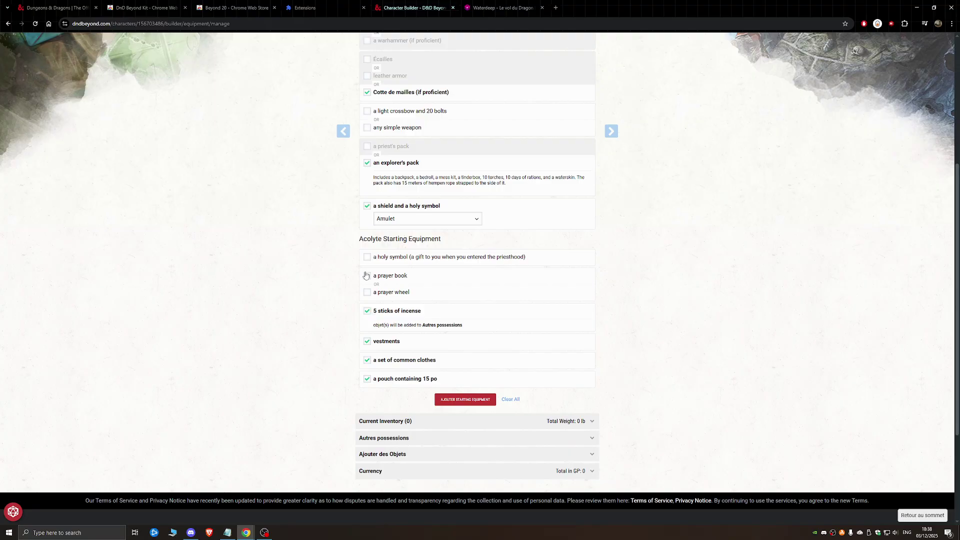
{"action": "left_click", "coordinate": [465, 400]}
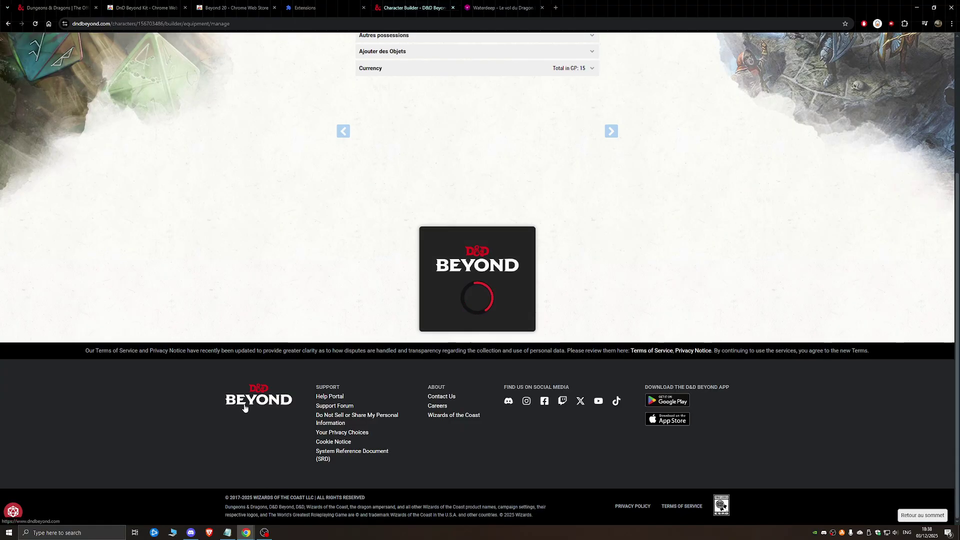
Equip the mace and the shield in the current inventory, and collapse the inventory list
{"action": "scroll", "coordinate": [263, 362], "scroll_direction": "up", "scroll_amount": 2}
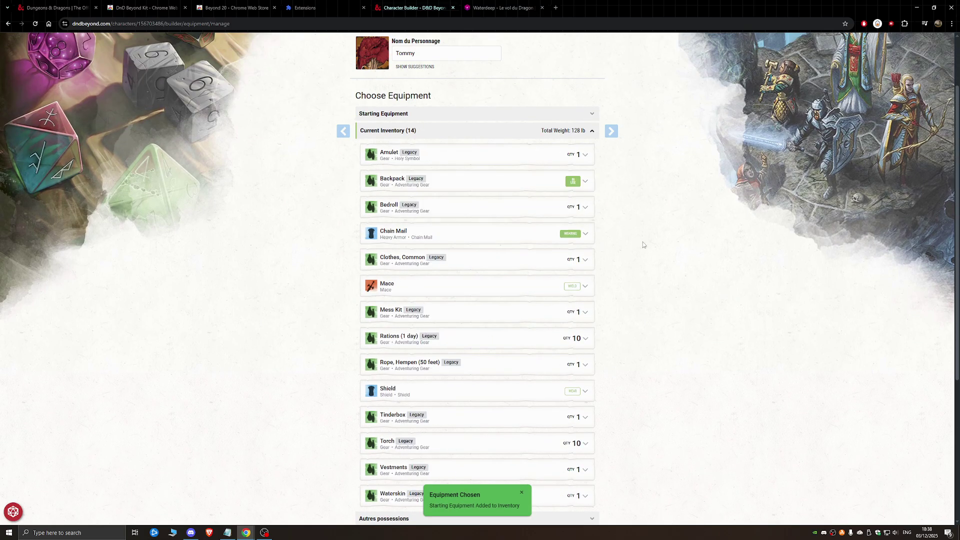
{"action": "left_click", "coordinate": [573, 287]}
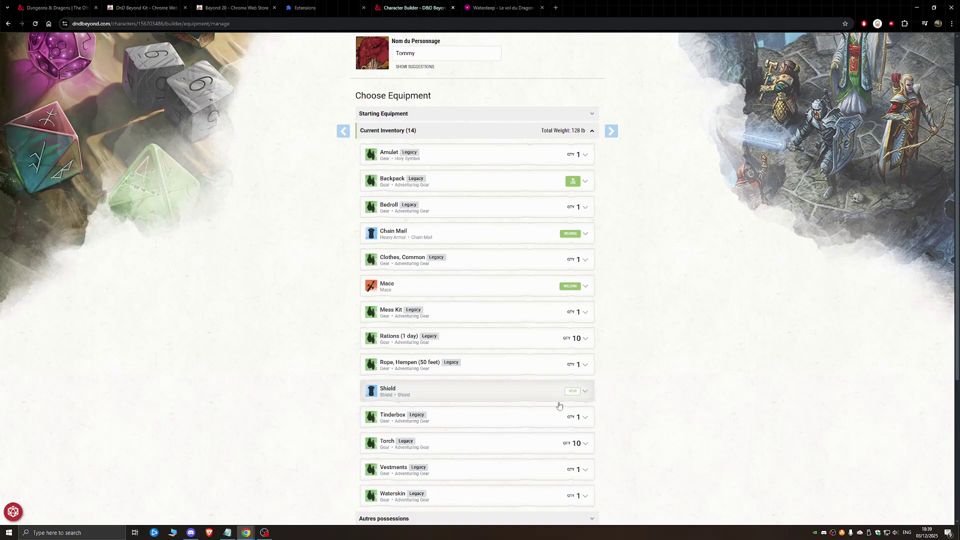
{"action": "left_click", "coordinate": [575, 397]}
{"action": "left_click", "coordinate": [574, 391]}
{"action": "left_click", "coordinate": [509, 394]}
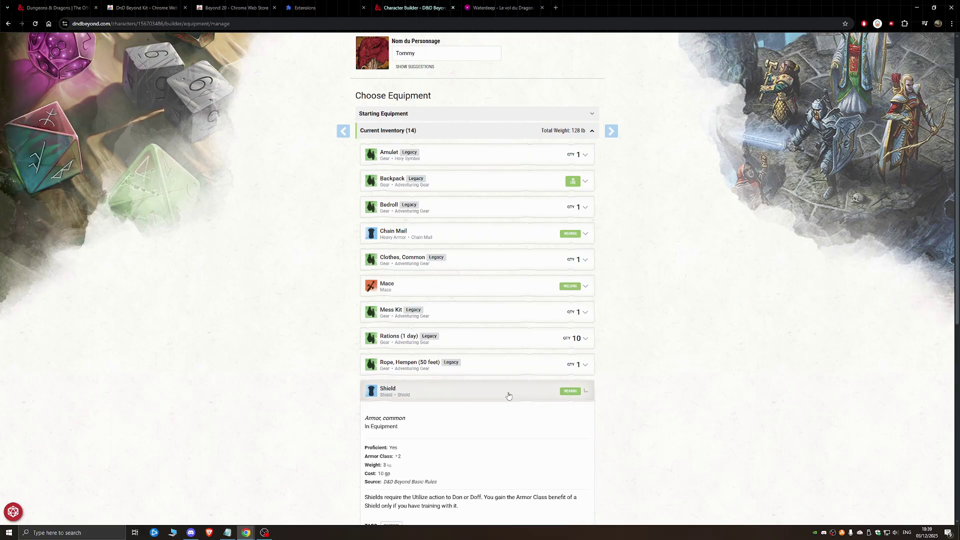
{"action": "left_click", "coordinate": [508, 394]}
{"action": "scroll", "coordinate": [513, 408], "scroll_direction": "down", "scroll_amount": 1}
{"action": "scroll", "coordinate": [513, 408], "scroll_direction": "up", "scroll_amount": 3}
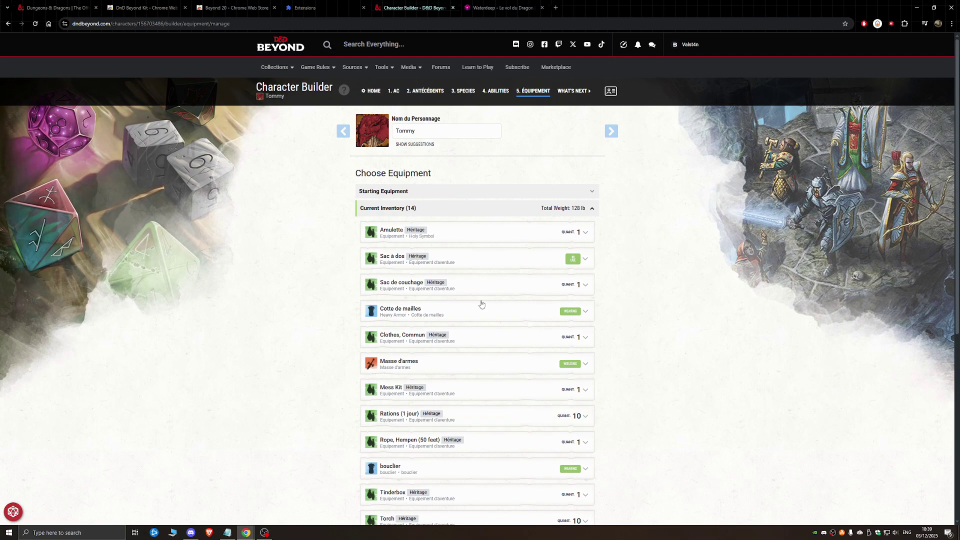
{"action": "left_click", "coordinate": [484, 208]}
Review the character preferences on the Home stage, from the enabled sources to the hit point type
{"action": "left_click", "coordinate": [393, 94]}
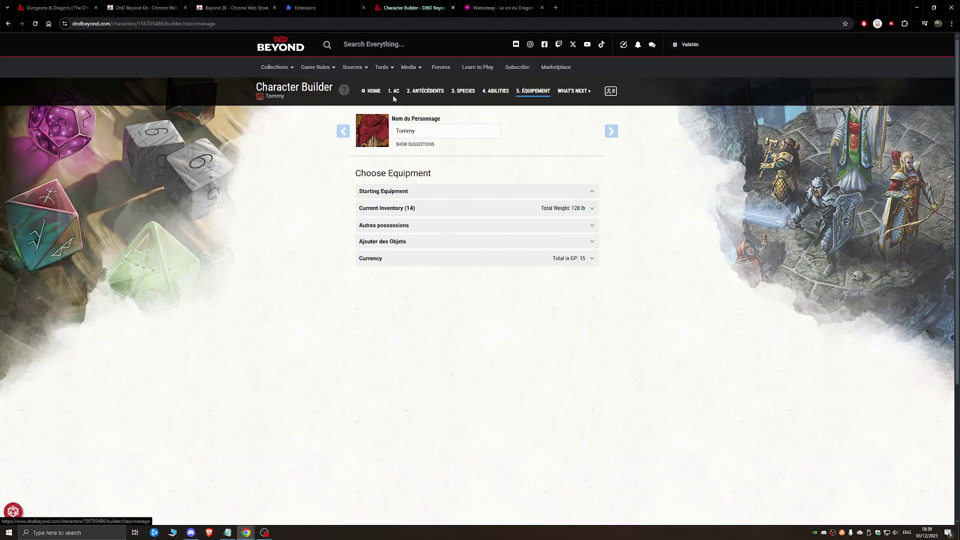
{"action": "left_click", "coordinate": [373, 92]}
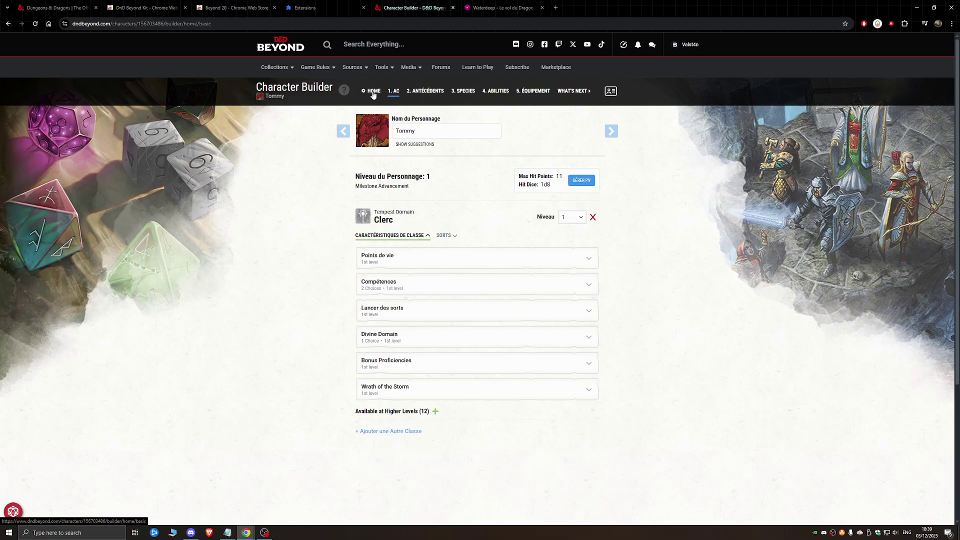
{"action": "scroll", "coordinate": [466, 252], "scroll_direction": "down", "scroll_amount": 1}
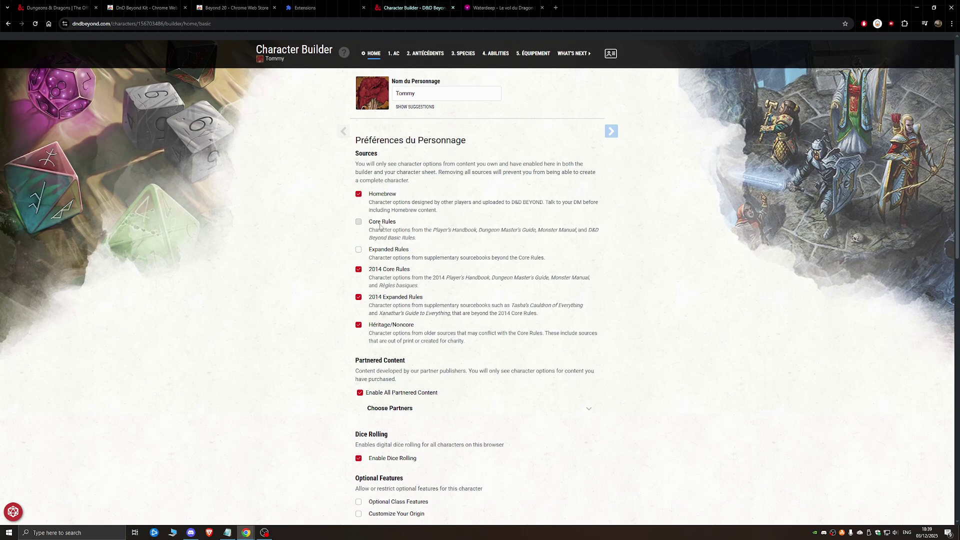
{"action": "scroll", "coordinate": [329, 256], "scroll_direction": "down", "scroll_amount": 5}
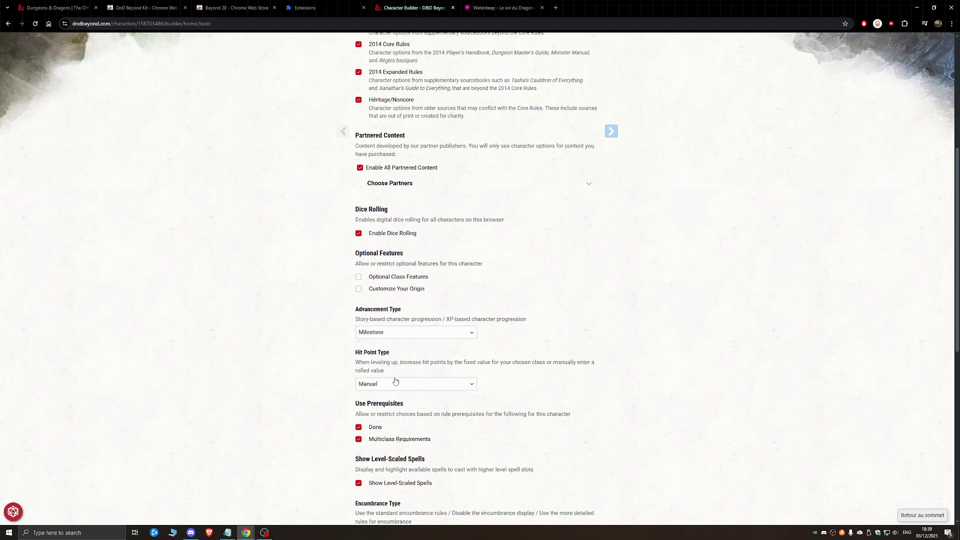
{"action": "scroll", "coordinate": [580, 183], "scroll_direction": "up", "scroll_amount": 6}
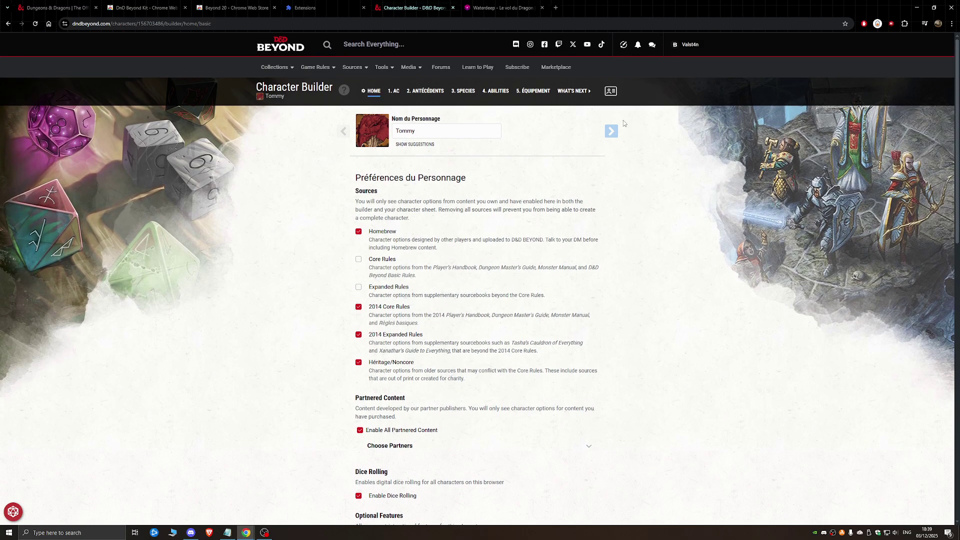
Advance through all the builder stages to What's Next and open Tommy's character sheet
{"action": "left_click", "coordinate": [613, 130]}
{"action": "left_click", "coordinate": [616, 130]}
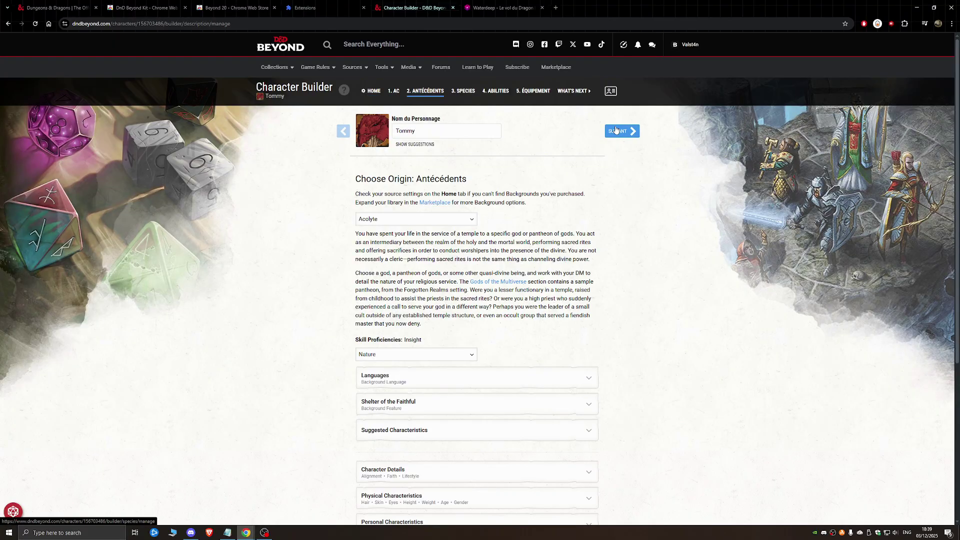
{"action": "left_click", "coordinate": [616, 130]}
{"action": "left_click", "coordinate": [618, 131]}
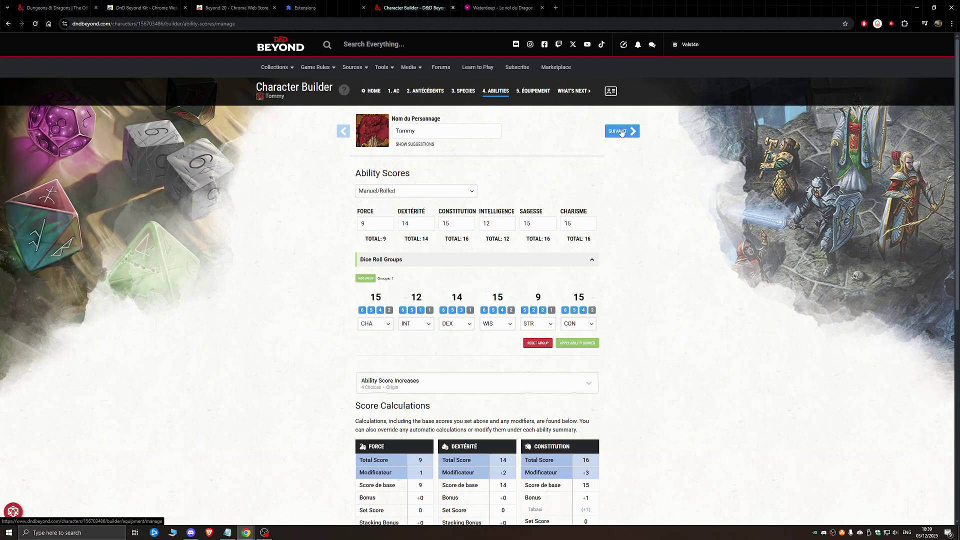
{"action": "left_click", "coordinate": [624, 132]}
{"action": "left_click", "coordinate": [625, 134]}
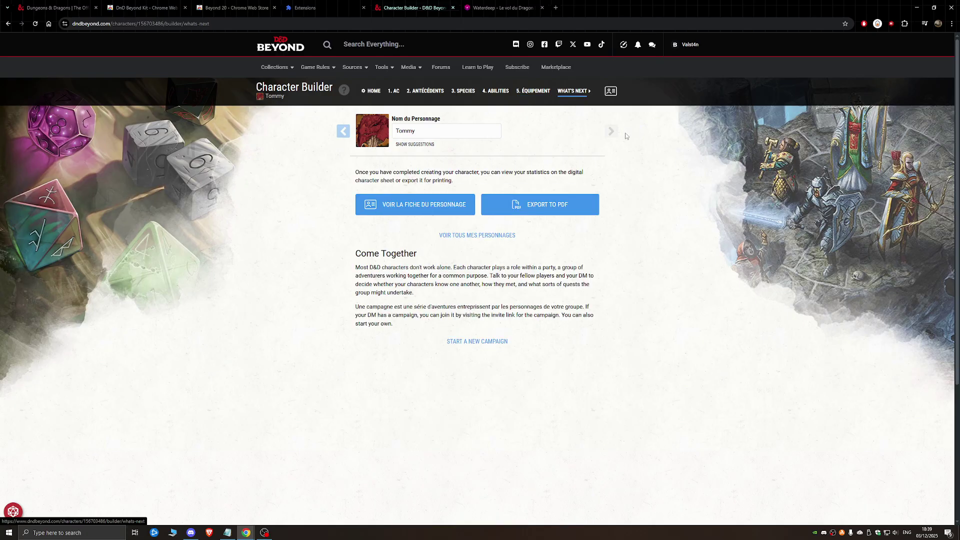
{"action": "left_click", "coordinate": [380, 206]}
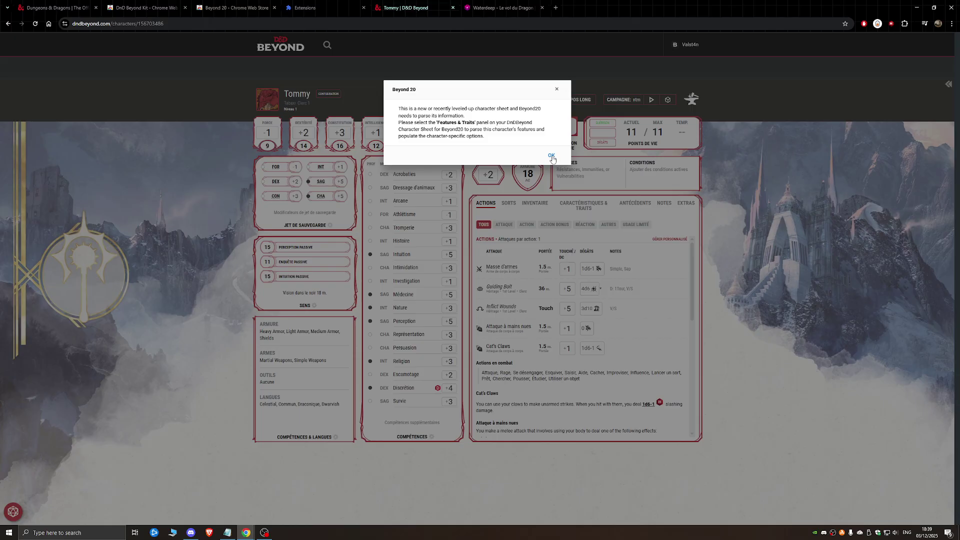
Dismiss the Beyond20 notice, and open and review Tommy's features and traits so the extension parses them
{"action": "left_click", "coordinate": [552, 157]}
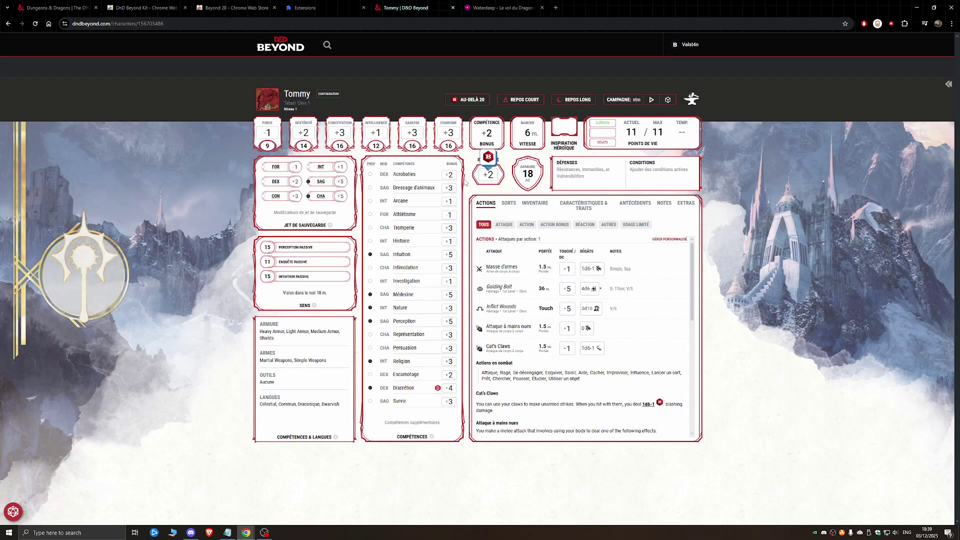
{"action": "left_click", "coordinate": [584, 206]}
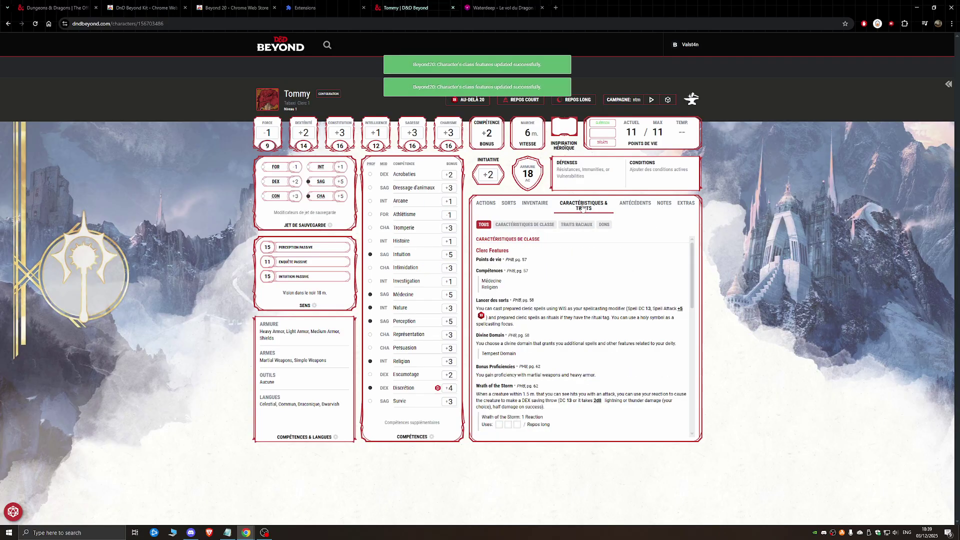
{"action": "scroll", "coordinate": [550, 300], "scroll_direction": "down", "scroll_amount": 5}
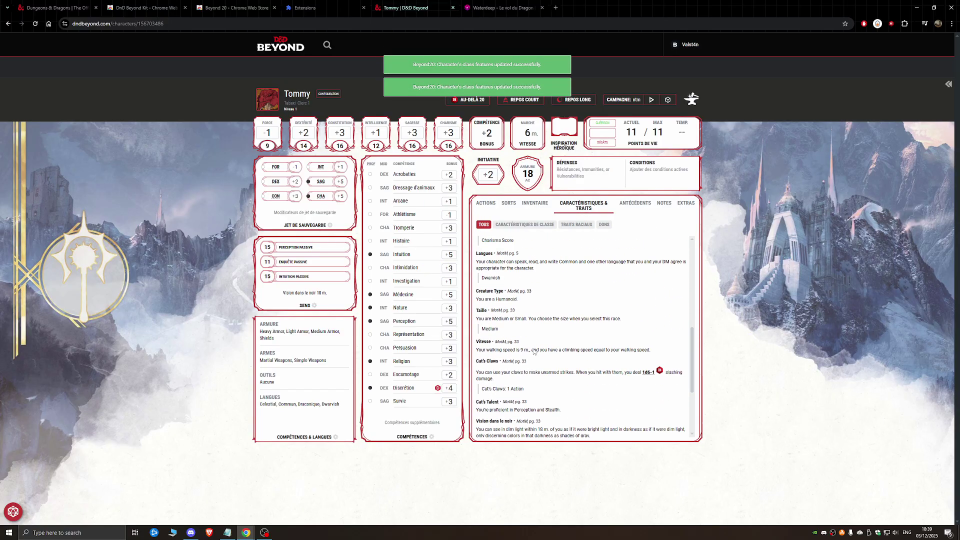
{"action": "scroll", "coordinate": [534, 351], "scroll_direction": "up", "scroll_amount": 6}
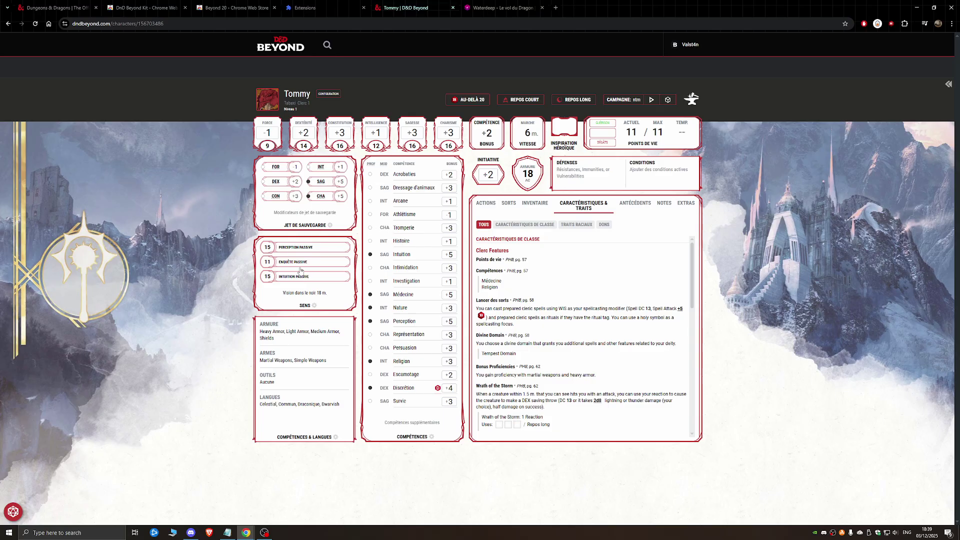
Open the actions list and examine the details of the Guiding Bolt and Inflict Wounds spells
{"action": "left_click", "coordinate": [485, 203]}
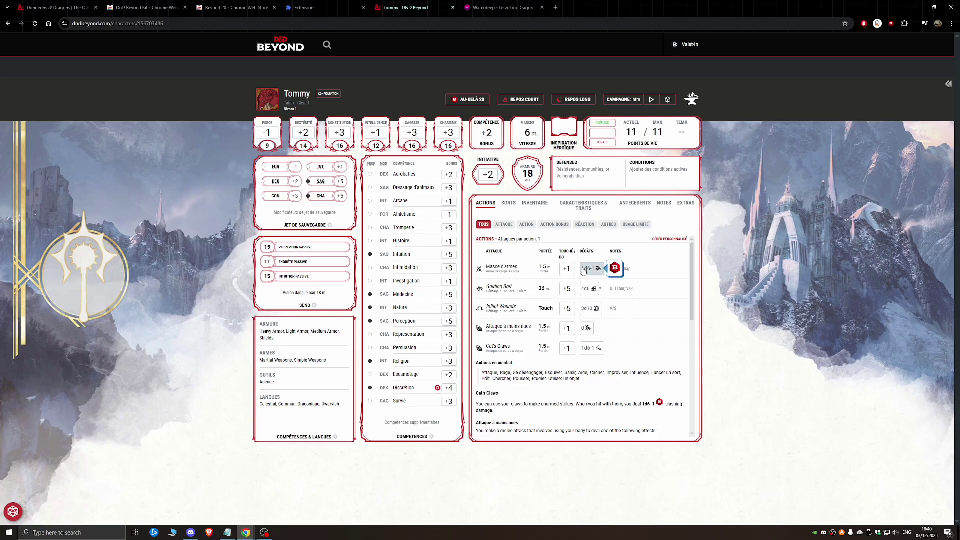
{"action": "left_click", "coordinate": [502, 293]}
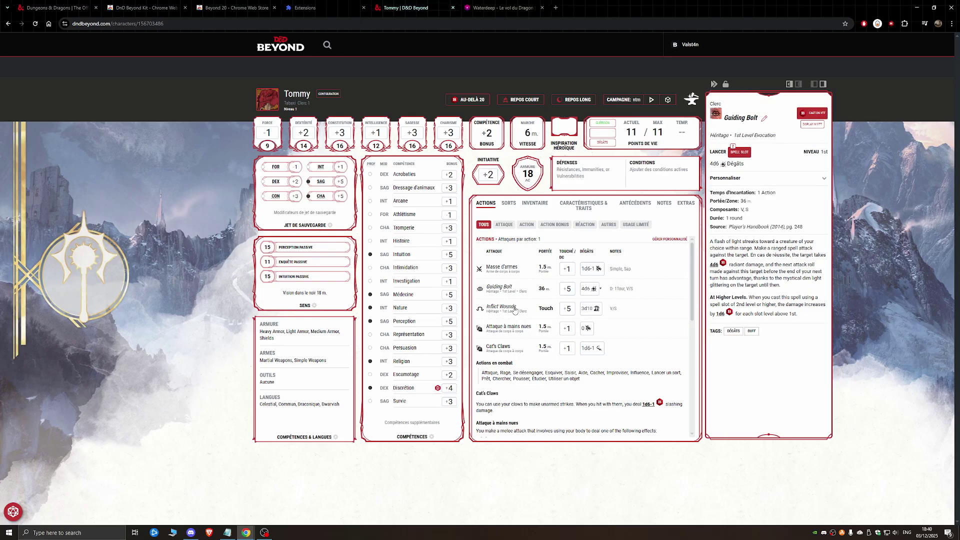
{"action": "left_click", "coordinate": [502, 311]}
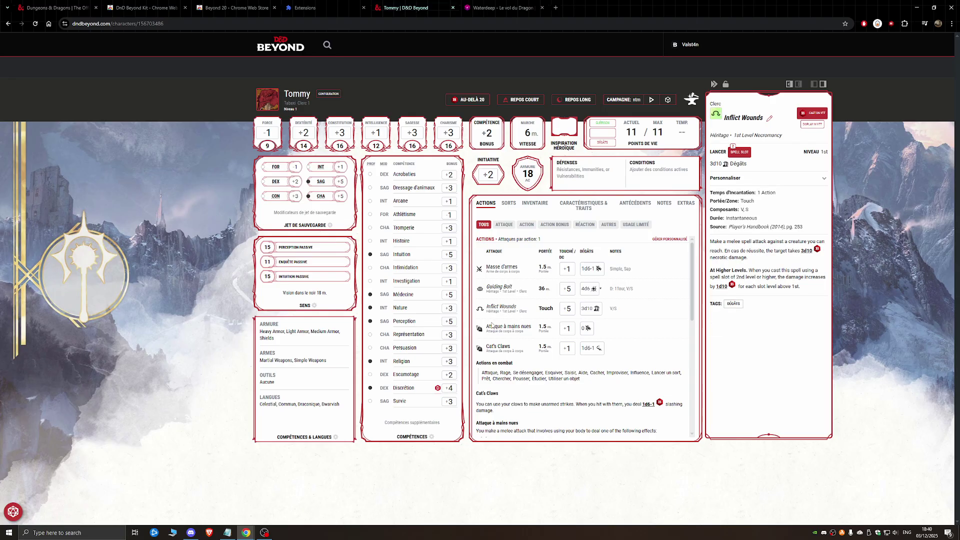
Roll the attack and the damage for Guiding Bolt from the actions list, dismissing each result
{"action": "mouse_move", "coordinate": [564, 290]}
{"action": "left_click", "coordinate": [569, 290]}
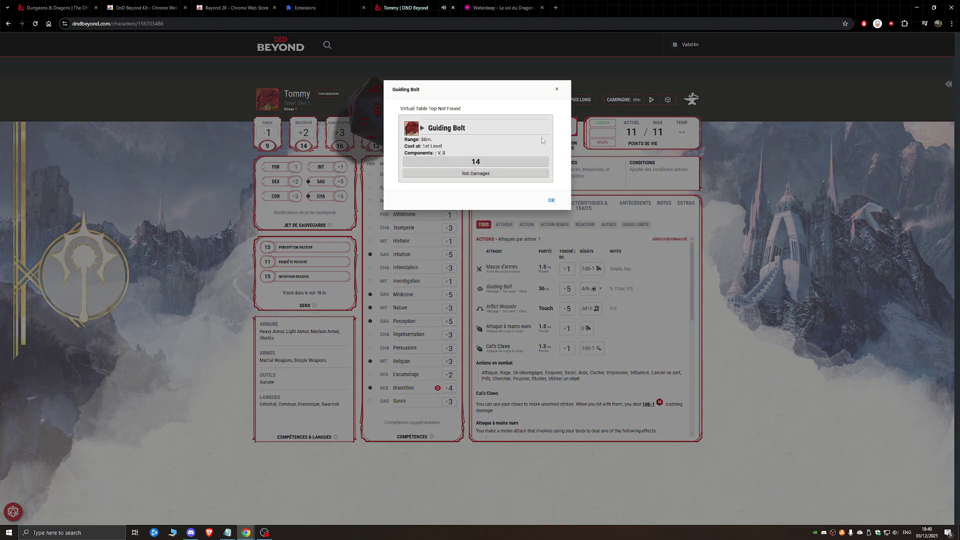
{"action": "left_click", "coordinate": [551, 201]}
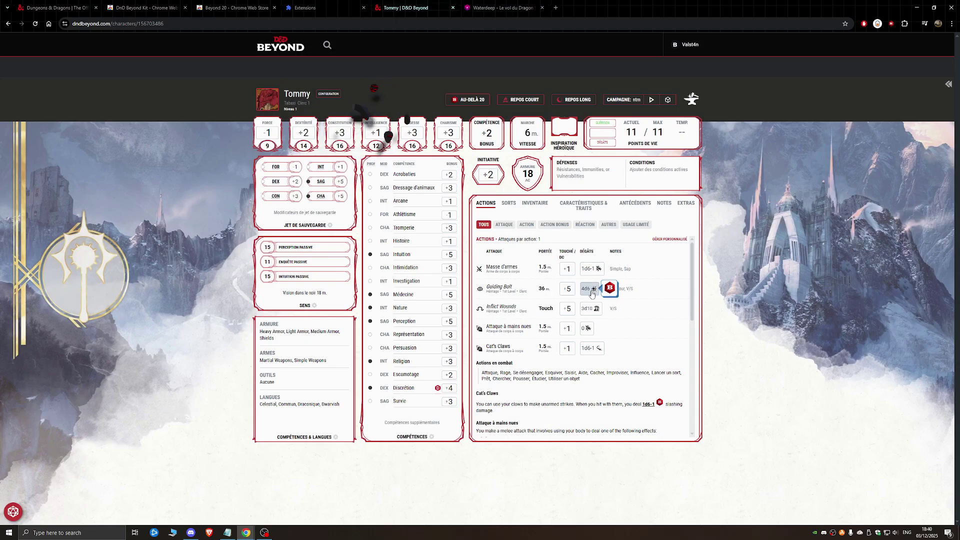
{"action": "left_click", "coordinate": [592, 289]}
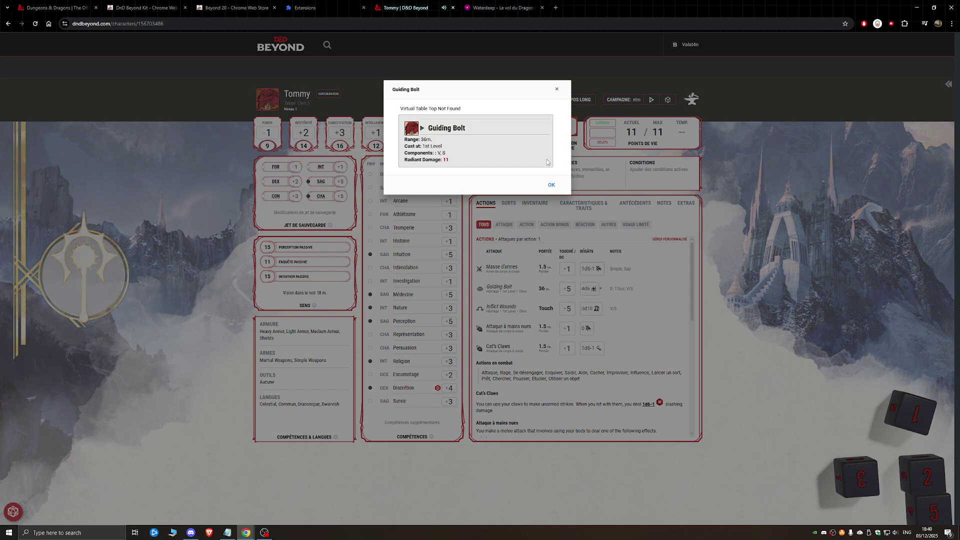
{"action": "left_click", "coordinate": [551, 184]}
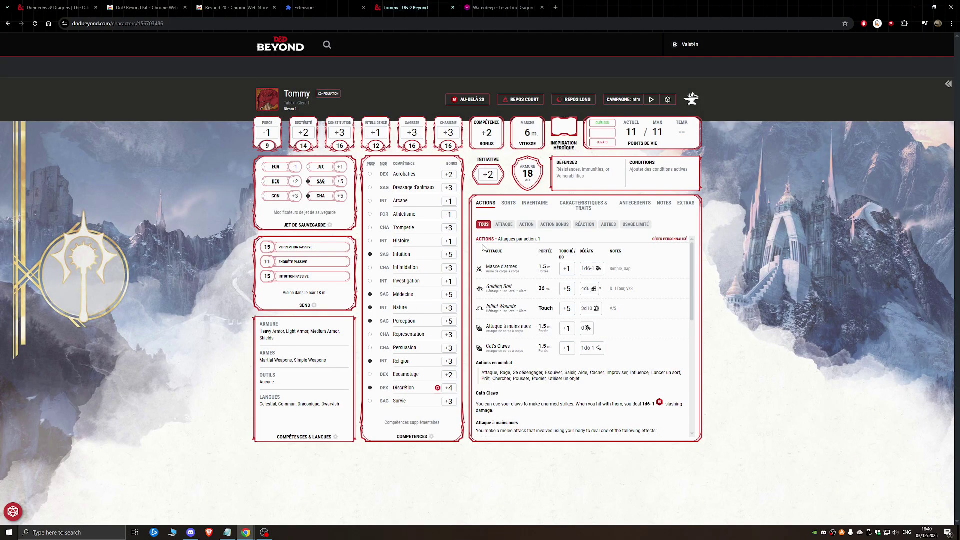
Roll two Insight skill checks and dismiss each result
{"action": "mouse_move", "coordinate": [454, 262]}
{"action": "left_click", "coordinate": [449, 260]}
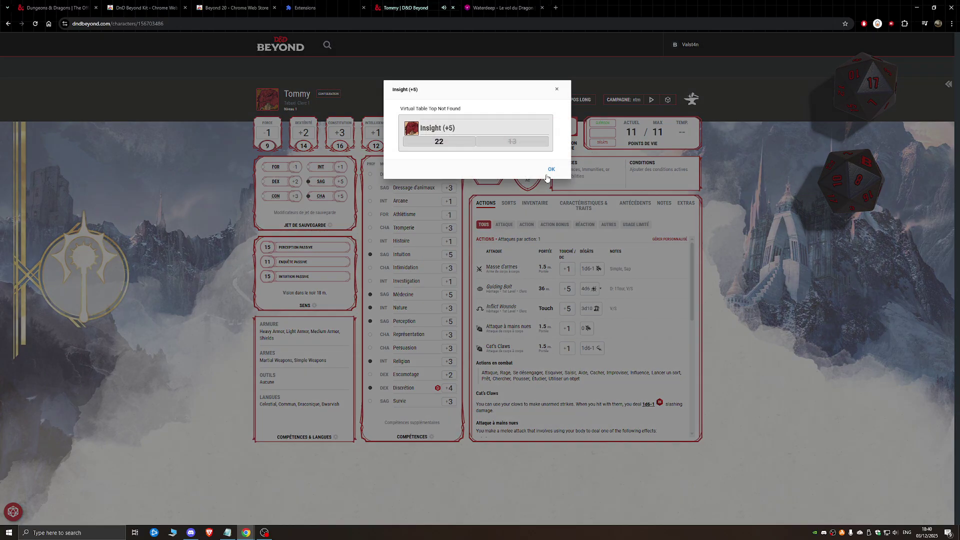
{"action": "left_click", "coordinate": [548, 173]}
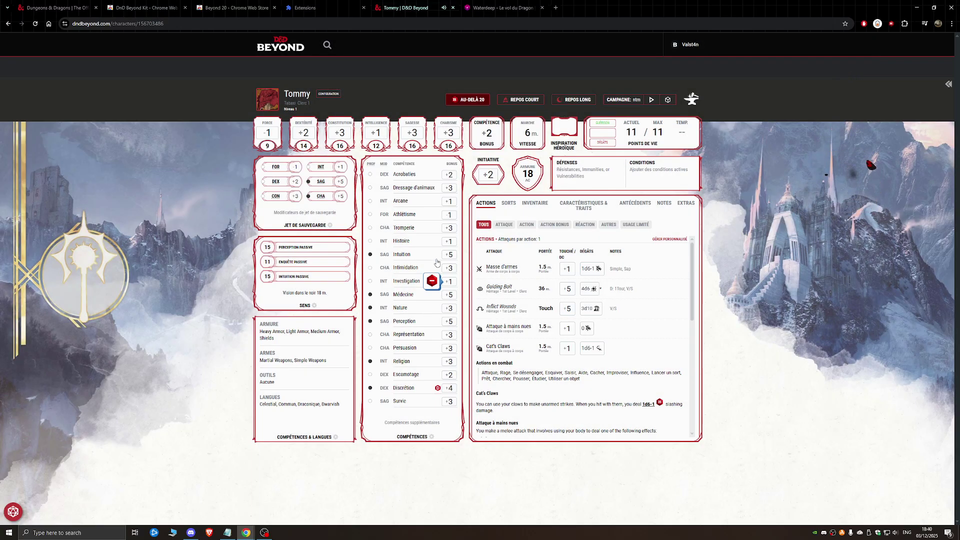
{"action": "left_click", "coordinate": [450, 255]}
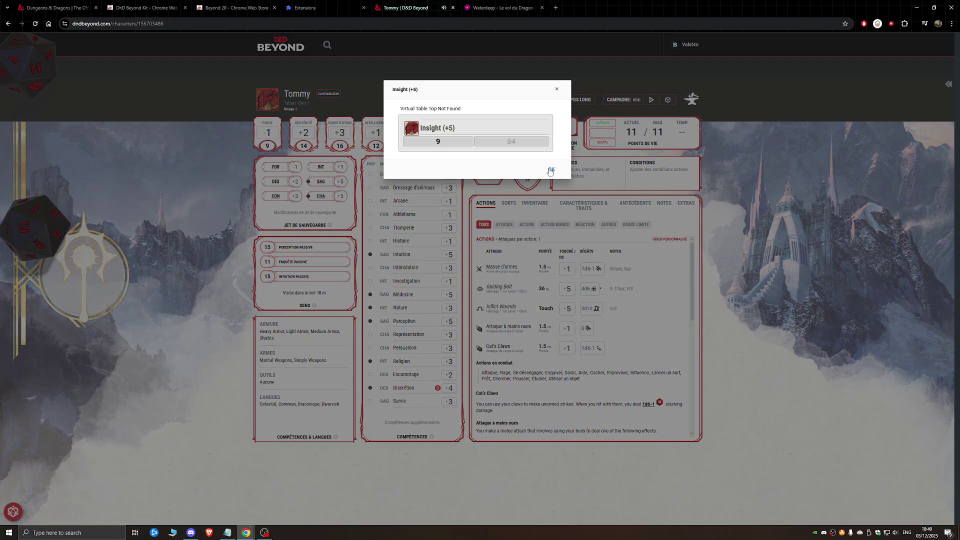
{"action": "left_click", "coordinate": [551, 172]}
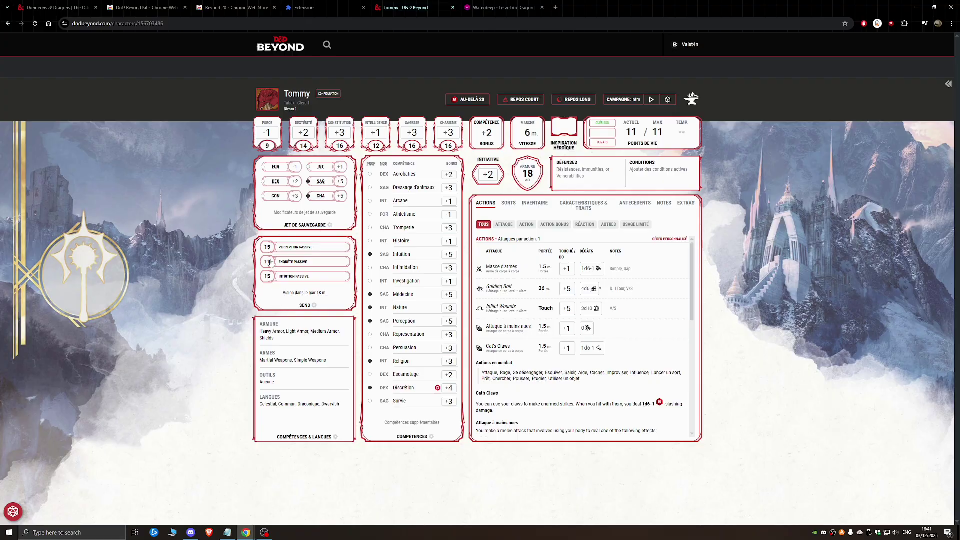
View the defenses and the conditions, switching the Frightened condition on and off again
{"action": "mouse_move", "coordinate": [265, 131]}
{"action": "mouse_move", "coordinate": [439, 389]}
{"action": "left_click", "coordinate": [599, 179]}
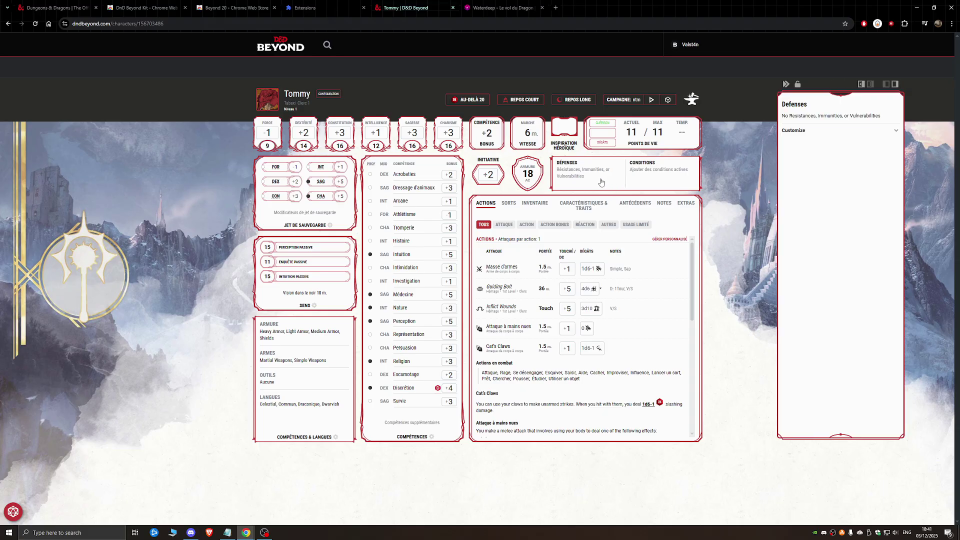
{"action": "left_click", "coordinate": [678, 175]}
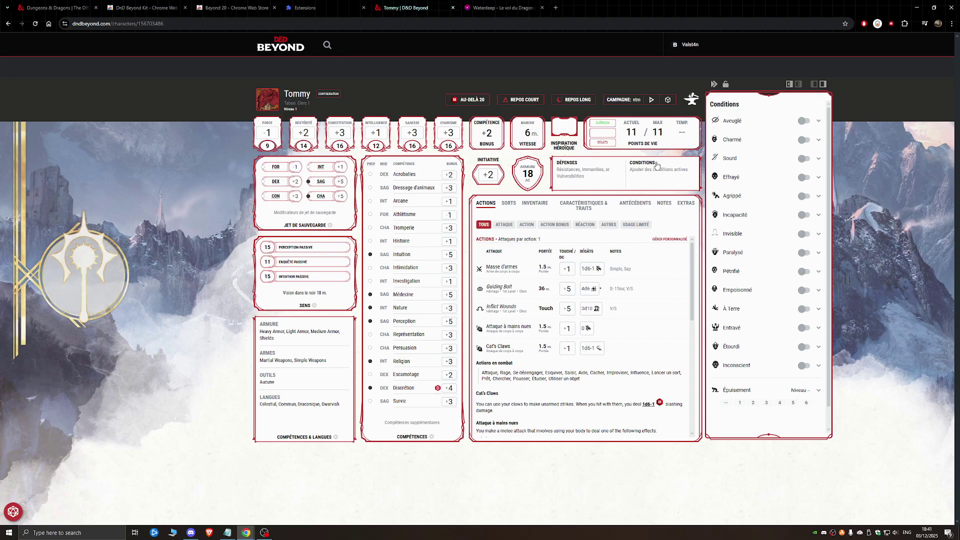
{"action": "left_click", "coordinate": [804, 177]}
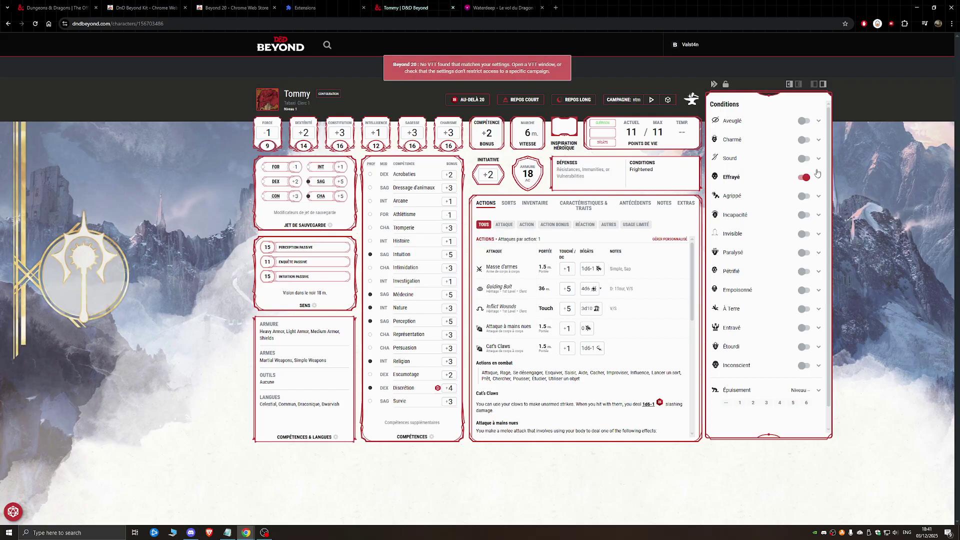
{"action": "left_click", "coordinate": [804, 178]}
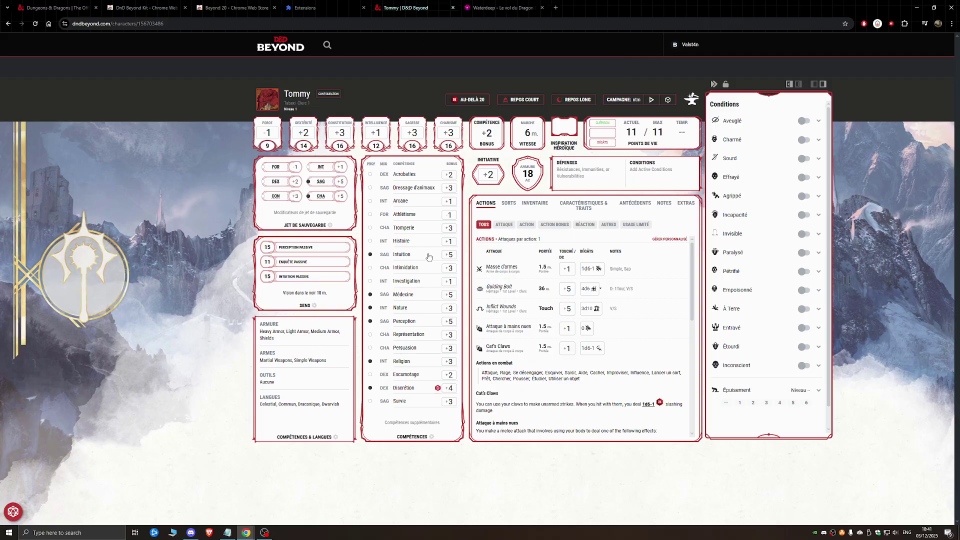
Review the full actions list, including the combat actions, bonus actions, reactions and other abilities
{"action": "scroll", "coordinate": [550, 328], "scroll_direction": "down", "scroll_amount": 3}
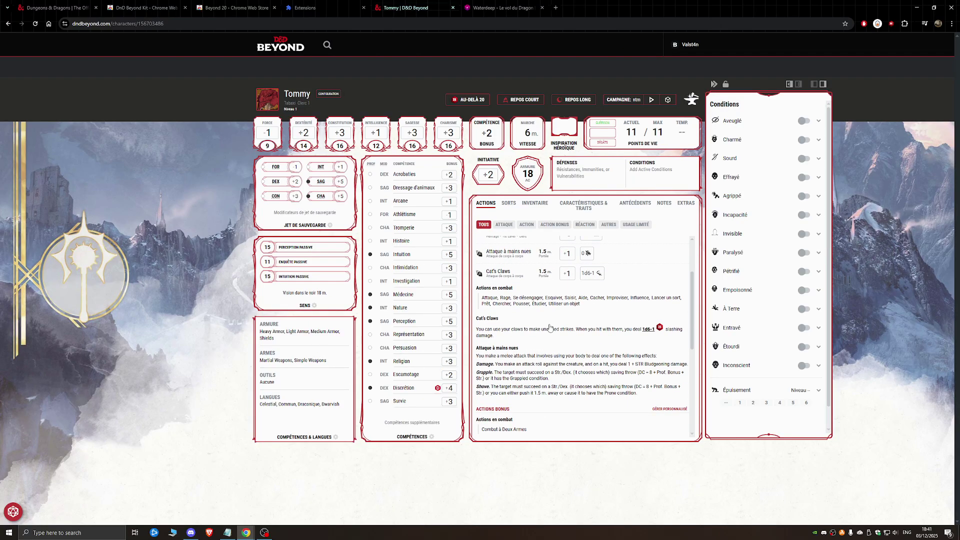
{"action": "scroll", "coordinate": [548, 328], "scroll_direction": "down", "scroll_amount": 4}
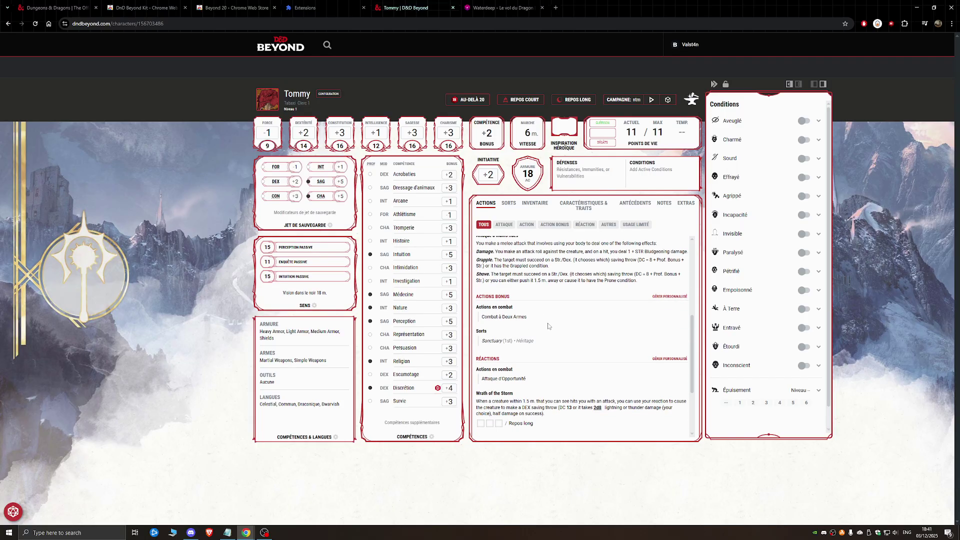
{"action": "scroll", "coordinate": [499, 318], "scroll_direction": "down", "scroll_amount": 4}
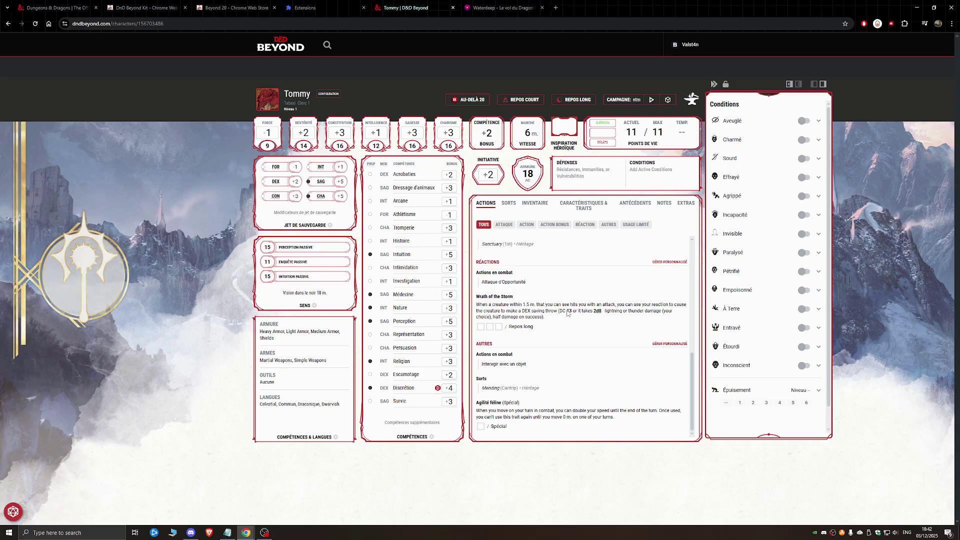
{"action": "scroll", "coordinate": [576, 330], "scroll_direction": "up", "scroll_amount": 6}
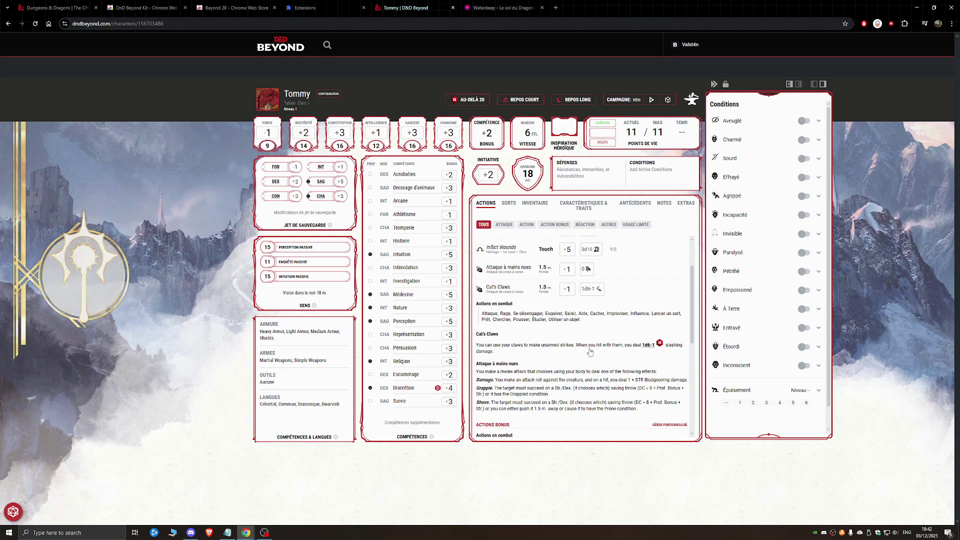
{"action": "scroll", "coordinate": [591, 351], "scroll_direction": "up", "scroll_amount": 2}
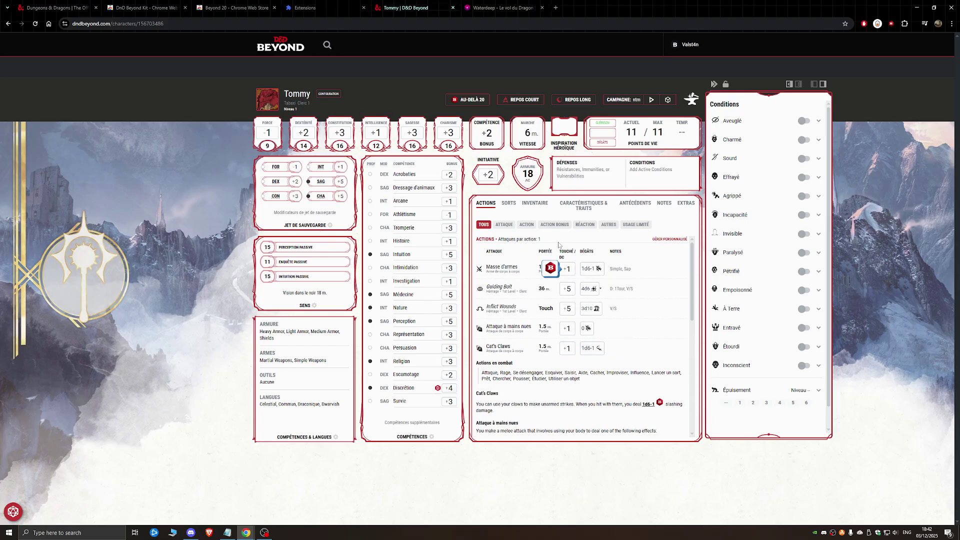
Open the spell list, roll the damage of the Sacred Flame cantrip and dismiss the result
{"action": "left_click", "coordinate": [509, 204]}
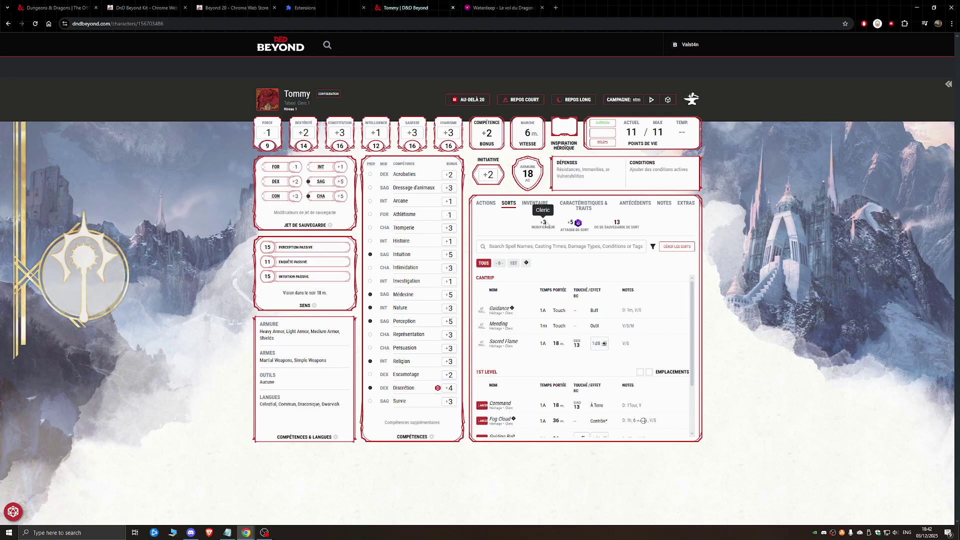
{"action": "scroll", "coordinate": [593, 323], "scroll_direction": "down", "scroll_amount": 2}
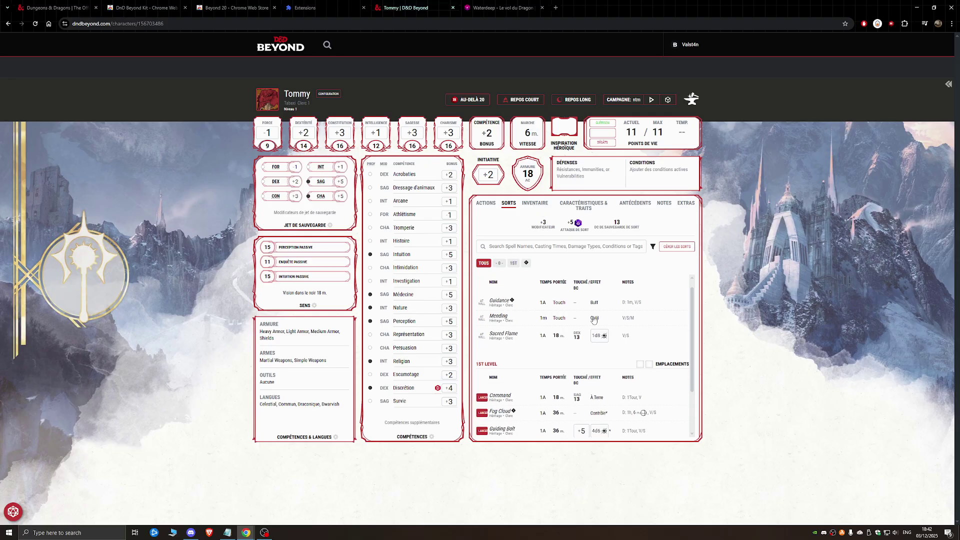
{"action": "scroll", "coordinate": [603, 320], "scroll_direction": "up", "scroll_amount": 2}
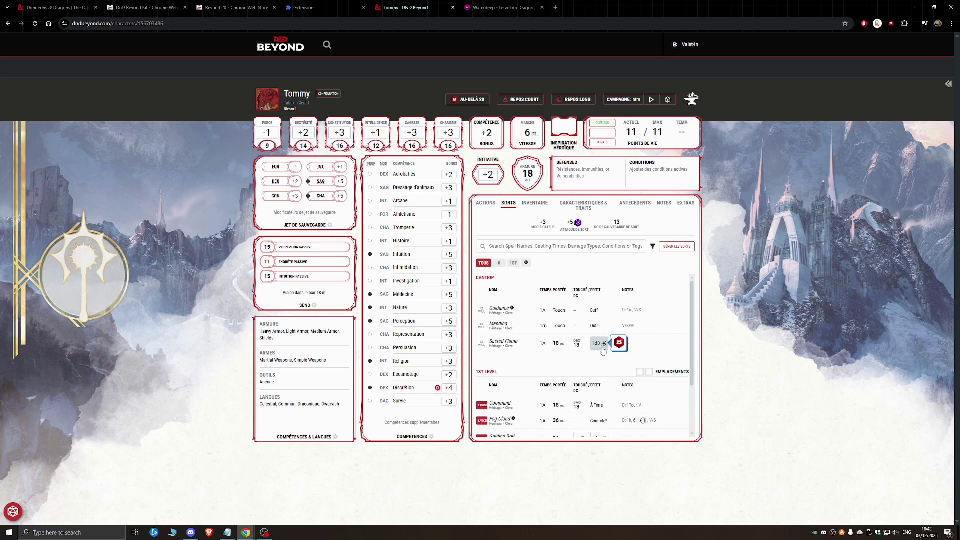
{"action": "left_click", "coordinate": [599, 344]}
{"action": "scroll", "coordinate": [586, 386], "scroll_direction": "down", "scroll_amount": 2}
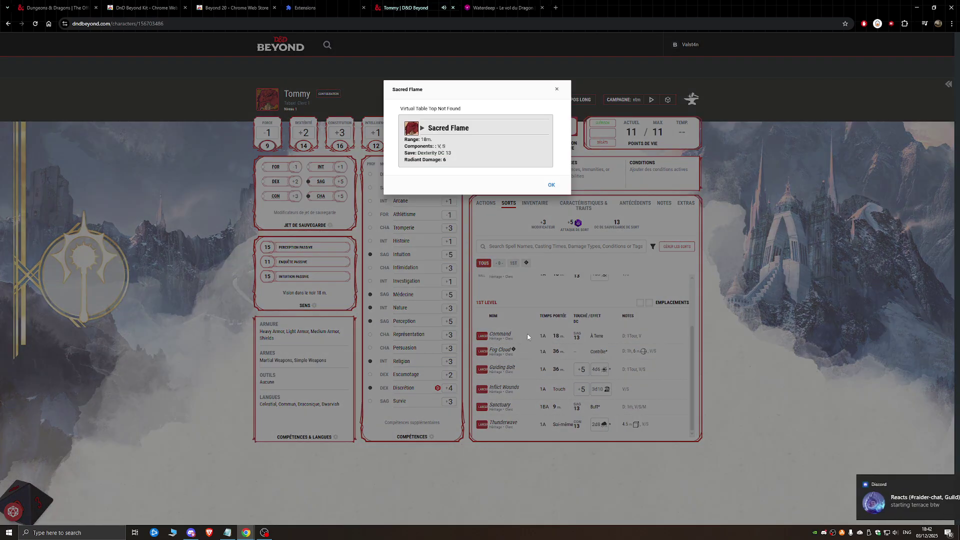
{"action": "left_click", "coordinate": [551, 185]}
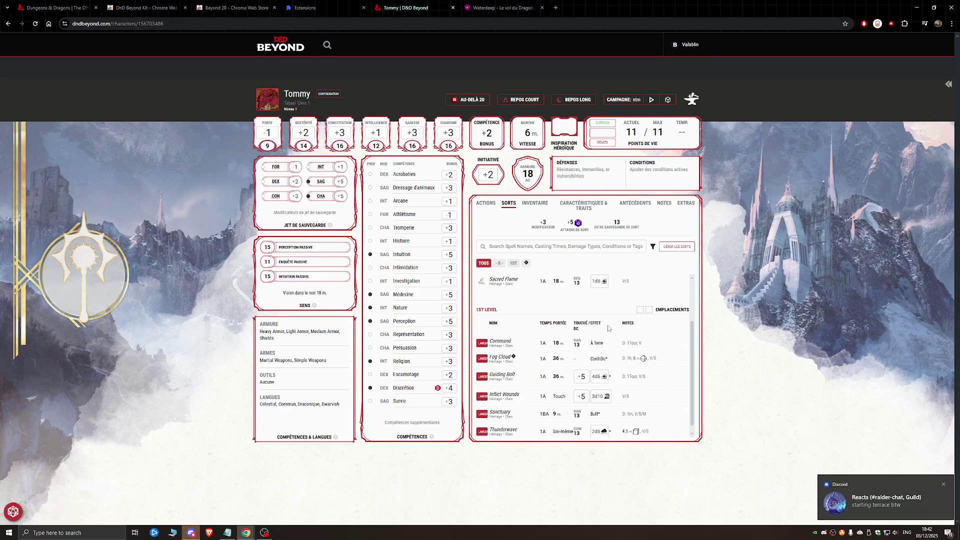
Cast Command and Fog Cloud at 1st level, using up the two 1st-level spell slots
{"action": "left_click", "coordinate": [483, 344]}
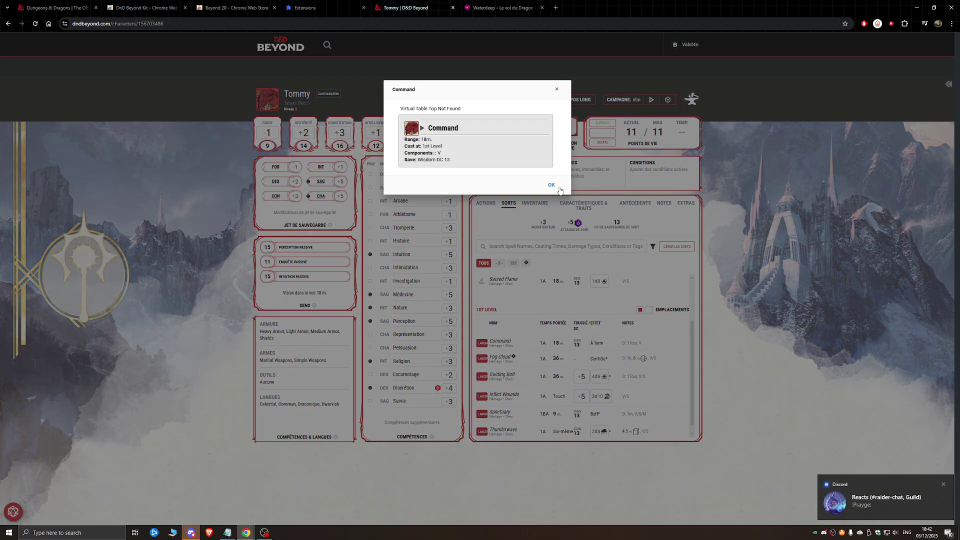
{"action": "left_click", "coordinate": [551, 185]}
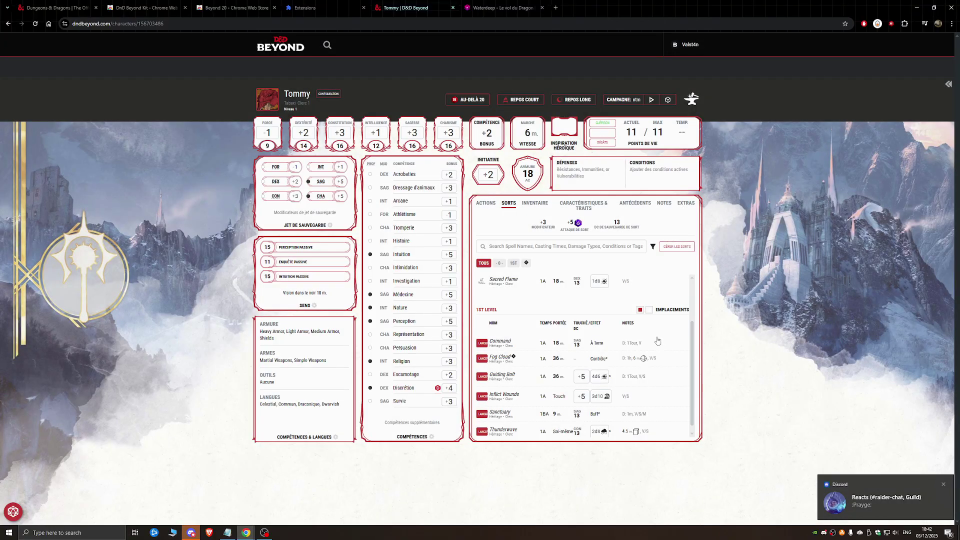
{"action": "left_click", "coordinate": [482, 359]}
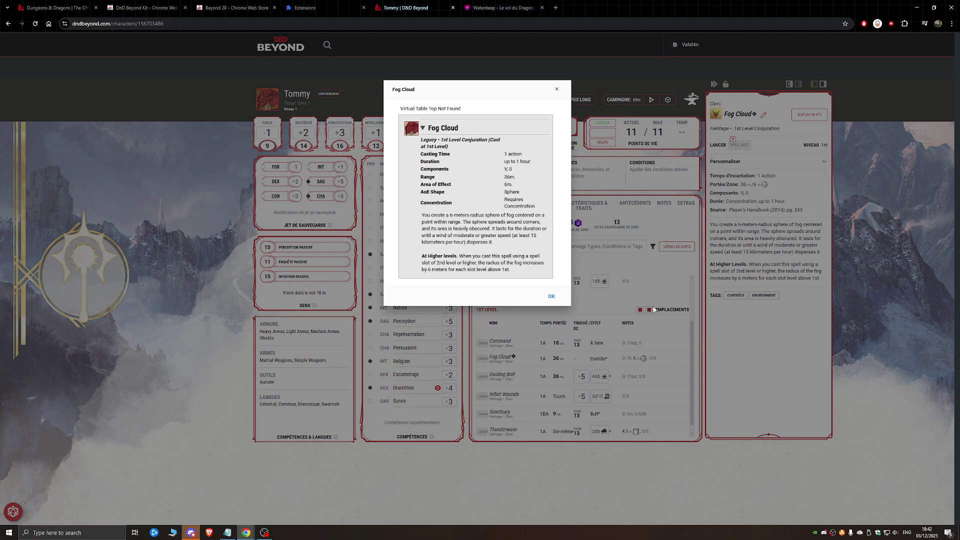
{"action": "left_click", "coordinate": [560, 304]}
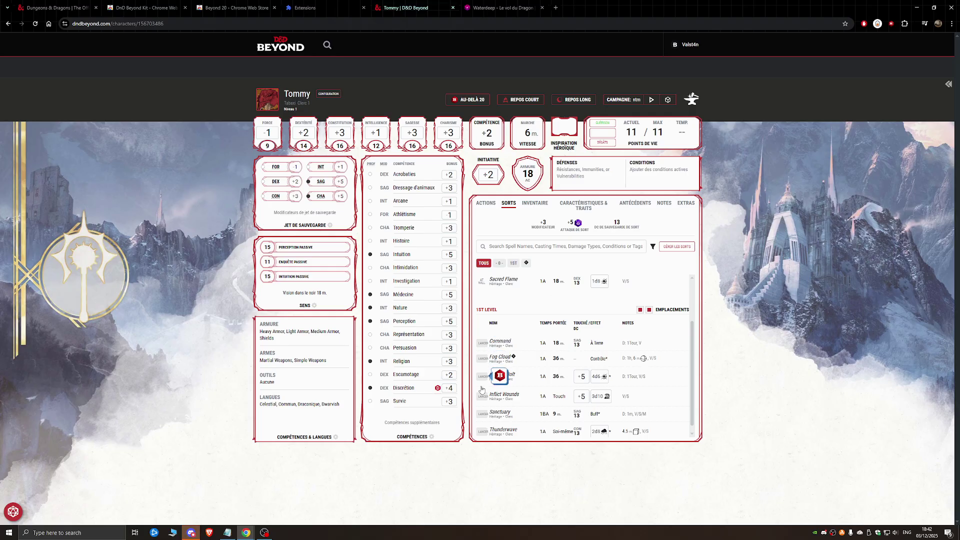
{"action": "scroll", "coordinate": [632, 372], "scroll_direction": "up", "scroll_amount": 2}
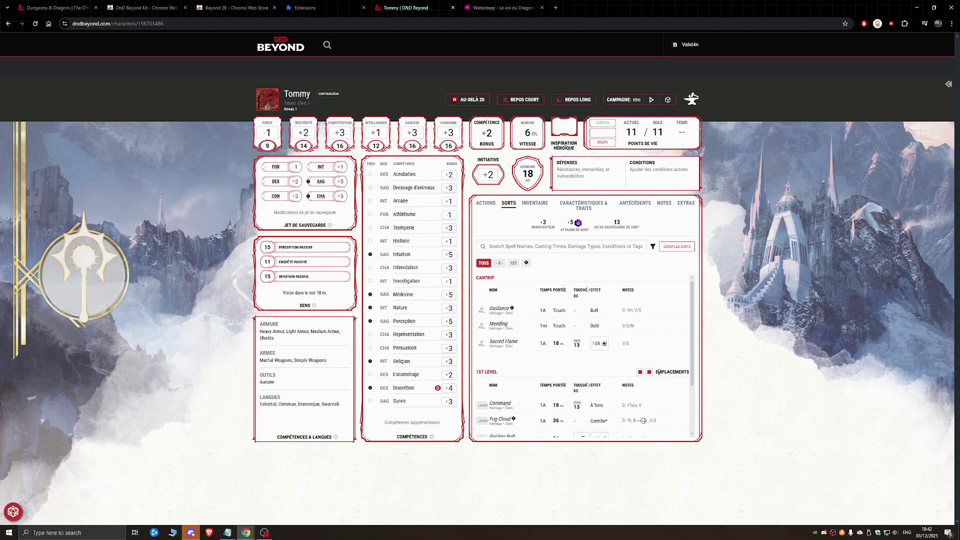
{"action": "left_click", "coordinate": [646, 376]}
{"action": "left_click", "coordinate": [646, 376]}
{"action": "left_click", "coordinate": [648, 374]}
Filter the cleric's known spells to 1st level, unprepare Inflict Wounds and prepare Detect Magic in its place
{"action": "left_click", "coordinate": [679, 247]}
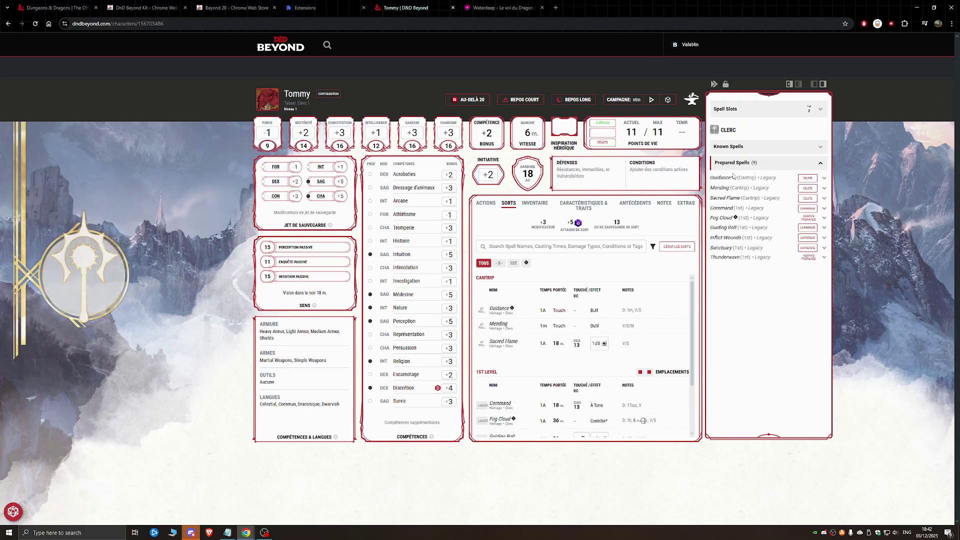
{"action": "left_click", "coordinate": [763, 149]}
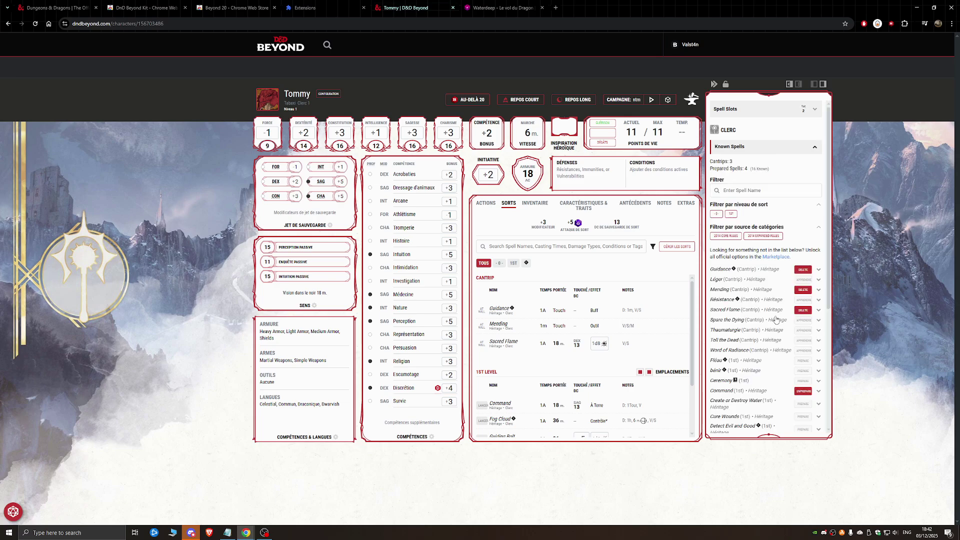
{"action": "left_click", "coordinate": [732, 214]}
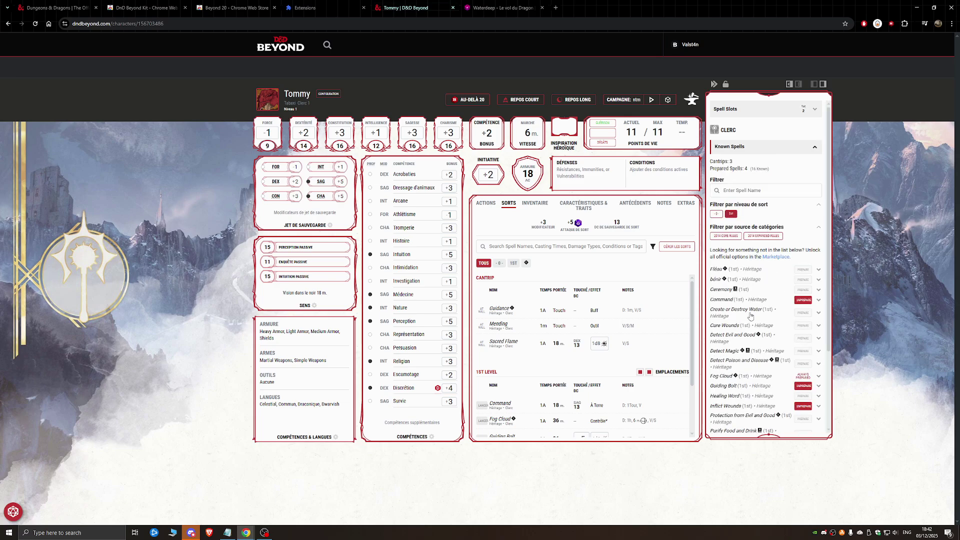
{"action": "scroll", "coordinate": [750, 316], "scroll_direction": "down", "scroll_amount": 2}
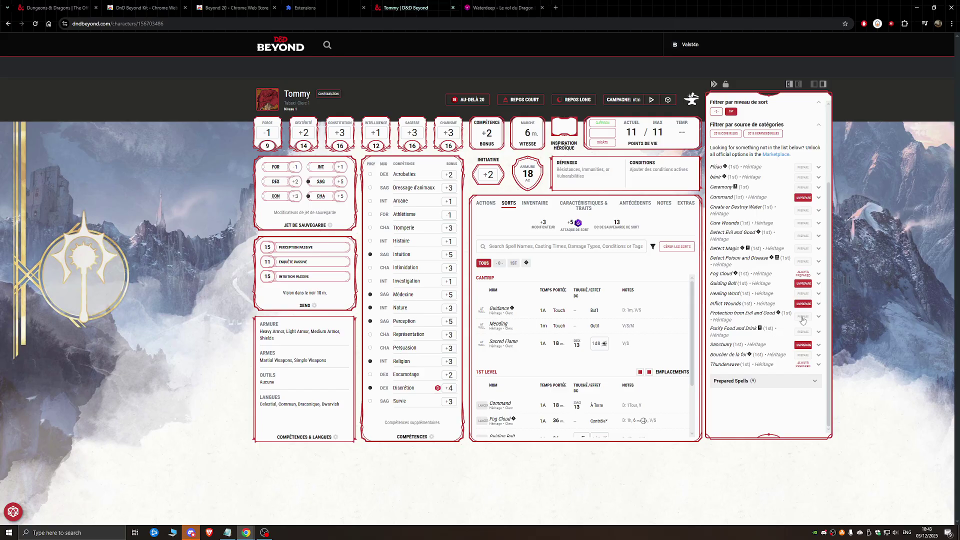
{"action": "left_click", "coordinate": [803, 303]}
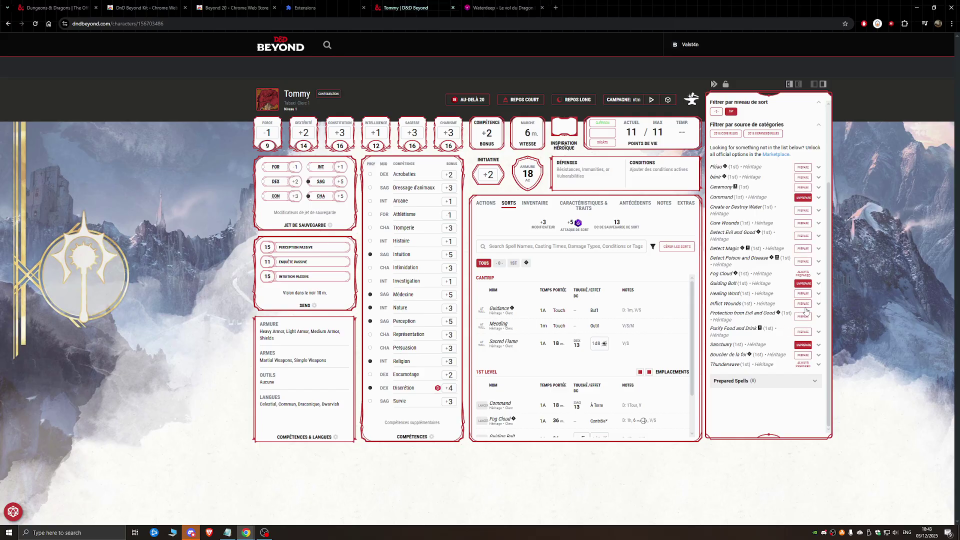
{"action": "left_click", "coordinate": [804, 249]}
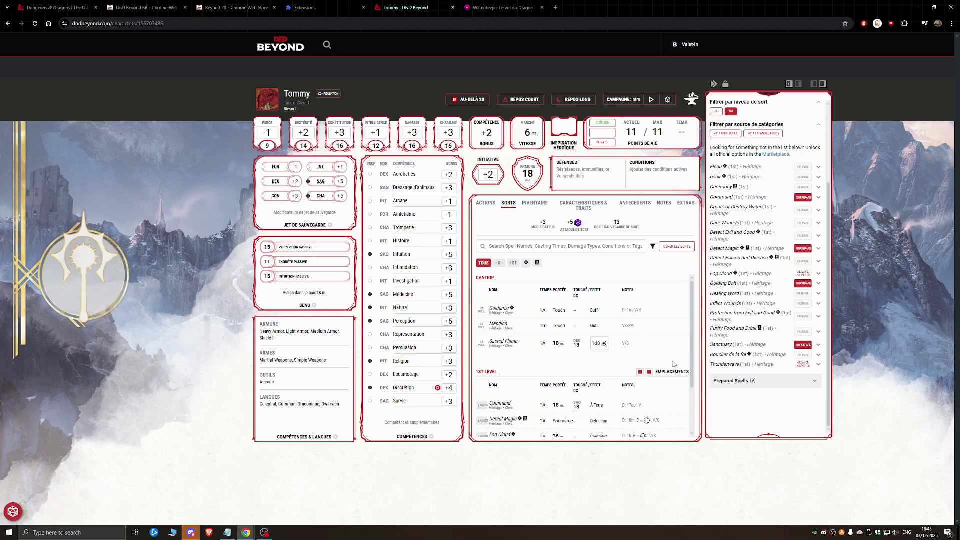
{"action": "scroll", "coordinate": [603, 393], "scroll_direction": "down", "scroll_amount": 2}
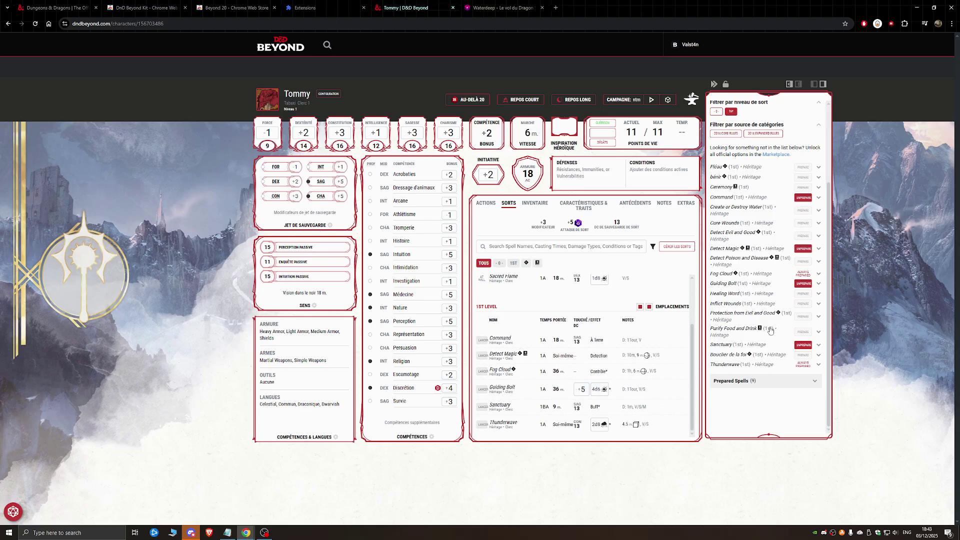
{"action": "left_click", "coordinate": [871, 187]}
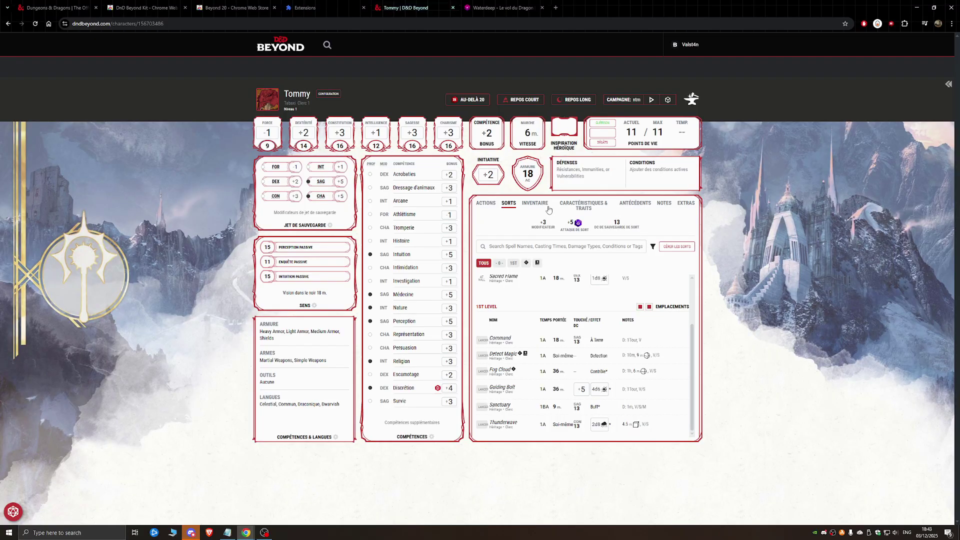
Glance at the features and traits, return to the spell list and read the Guiding Bolt spell's description
{"action": "left_click", "coordinate": [587, 210]}
{"action": "scroll", "coordinate": [614, 297], "scroll_direction": "down", "scroll_amount": 3}
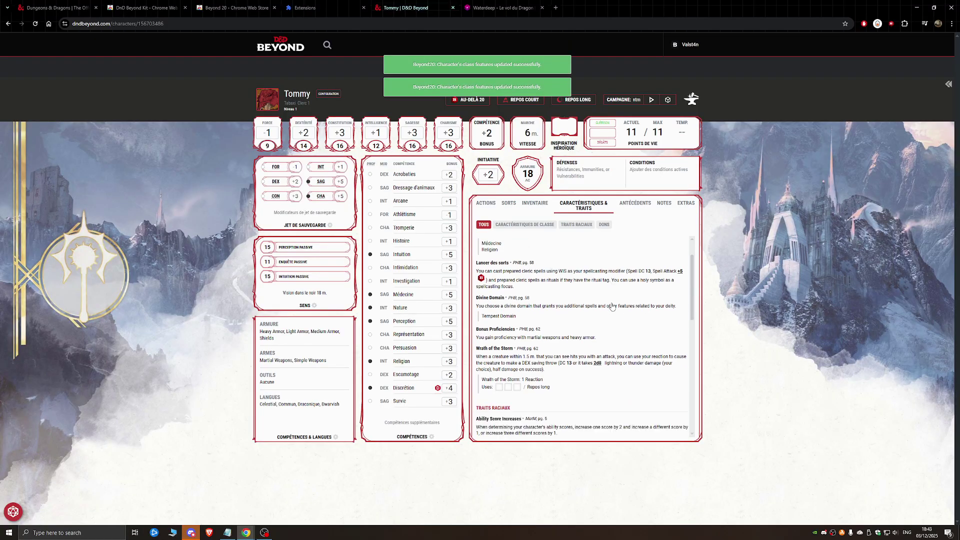
{"action": "left_click", "coordinate": [508, 203]}
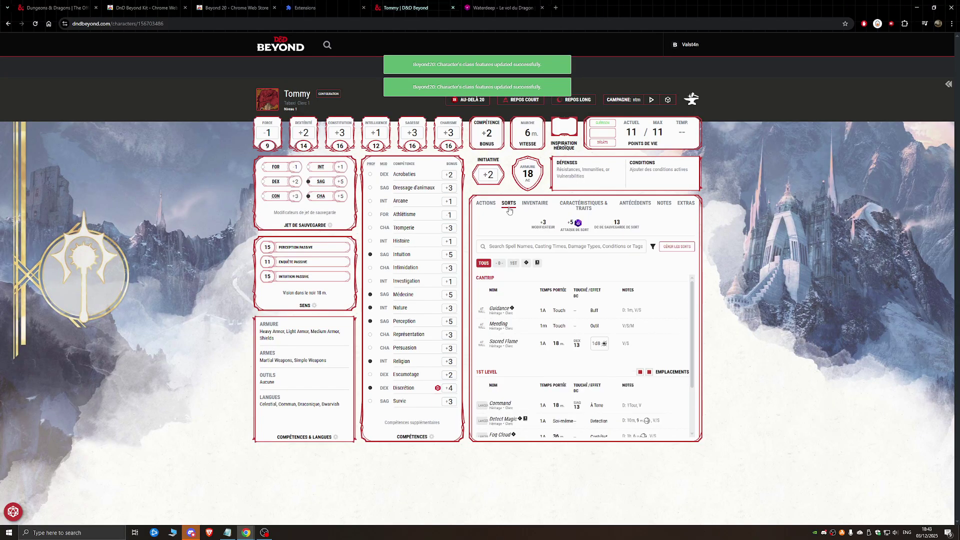
{"action": "scroll", "coordinate": [560, 333], "scroll_direction": "down", "scroll_amount": 2}
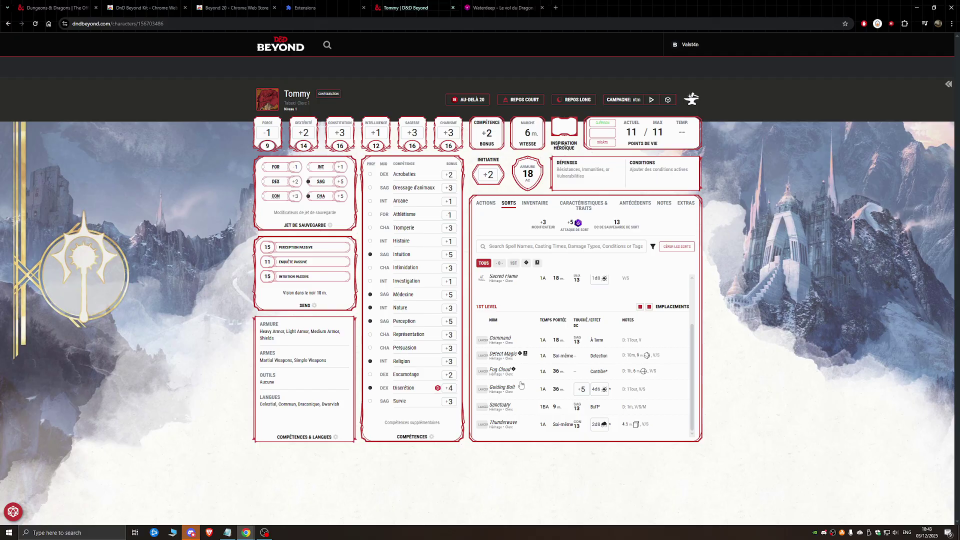
{"action": "left_click", "coordinate": [511, 394]}
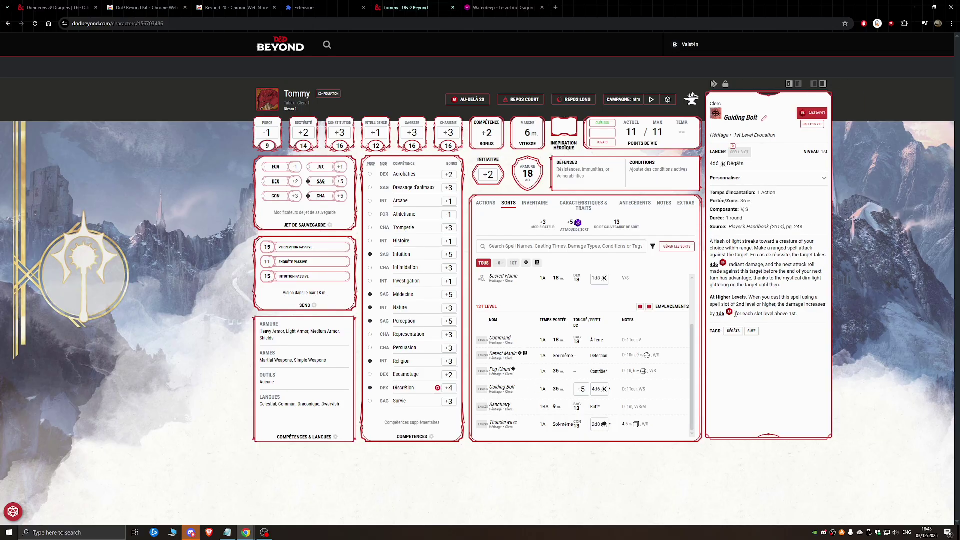
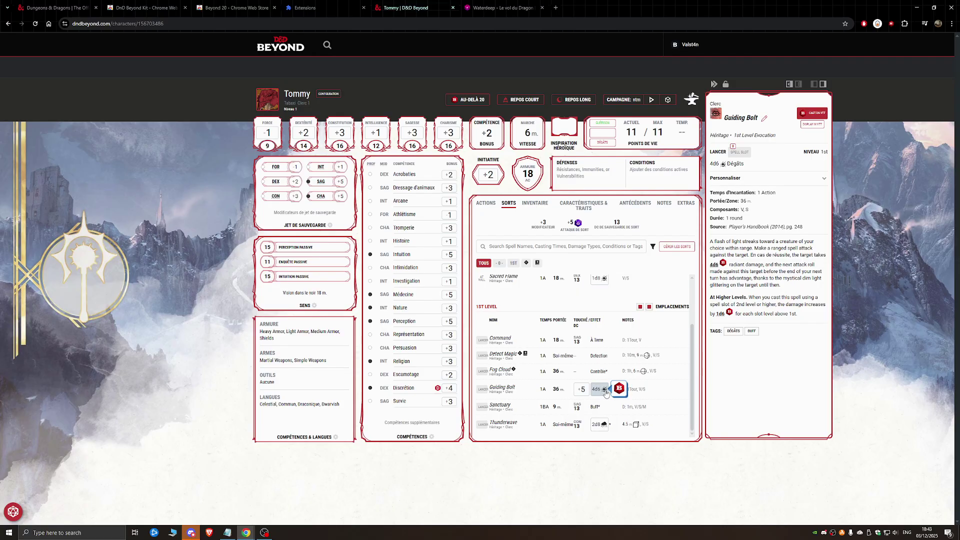
{"action": "scroll", "coordinate": [615, 370], "scroll_direction": "up", "scroll_amount": 2}
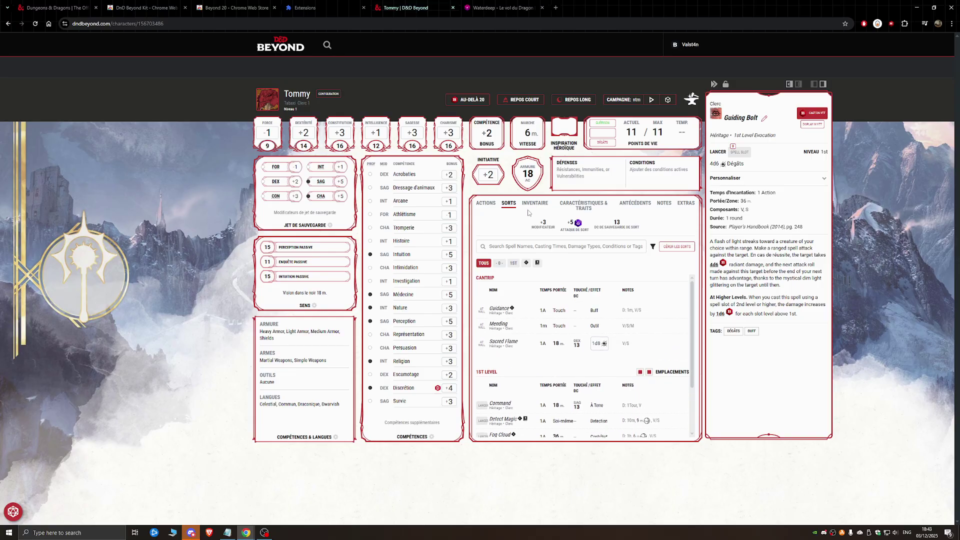
Open the class features and view the Wrath of the Storm details and its limited uses
{"action": "left_click", "coordinate": [569, 206]}
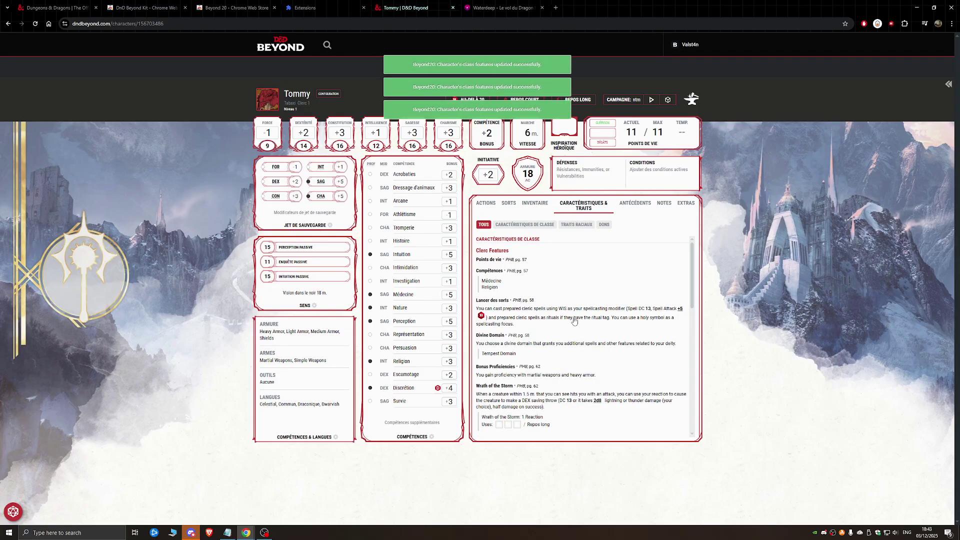
{"action": "scroll", "coordinate": [574, 321], "scroll_direction": "down", "scroll_amount": 2}
{"action": "left_click", "coordinate": [500, 351]}
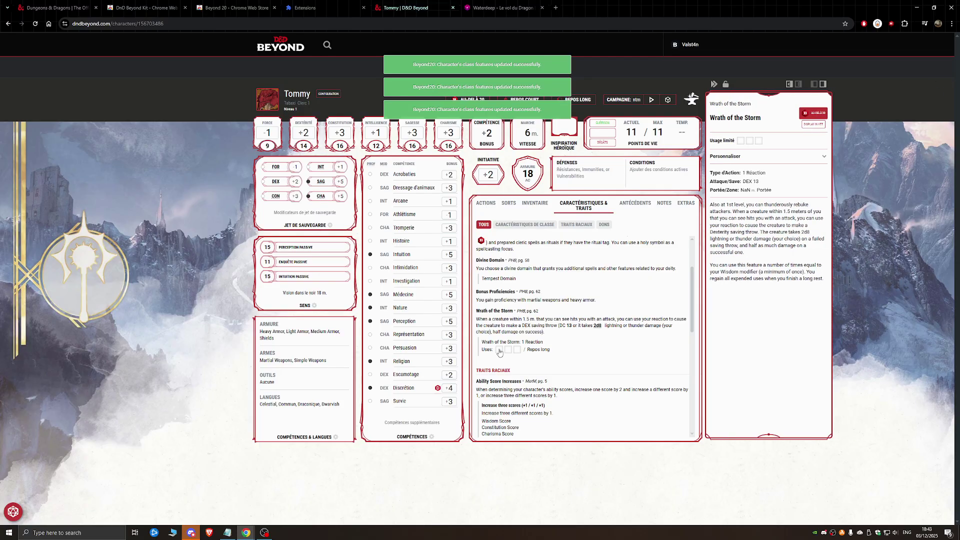
{"action": "left_click", "coordinate": [500, 350]}
{"action": "left_click", "coordinate": [508, 350]}
Review the Tabaxi racial traits, from the ability score increases to Agilité féline
{"action": "scroll", "coordinate": [550, 357], "scroll_direction": "down", "scroll_amount": 3}
{"action": "scroll", "coordinate": [549, 358], "scroll_direction": "down", "scroll_amount": 3}
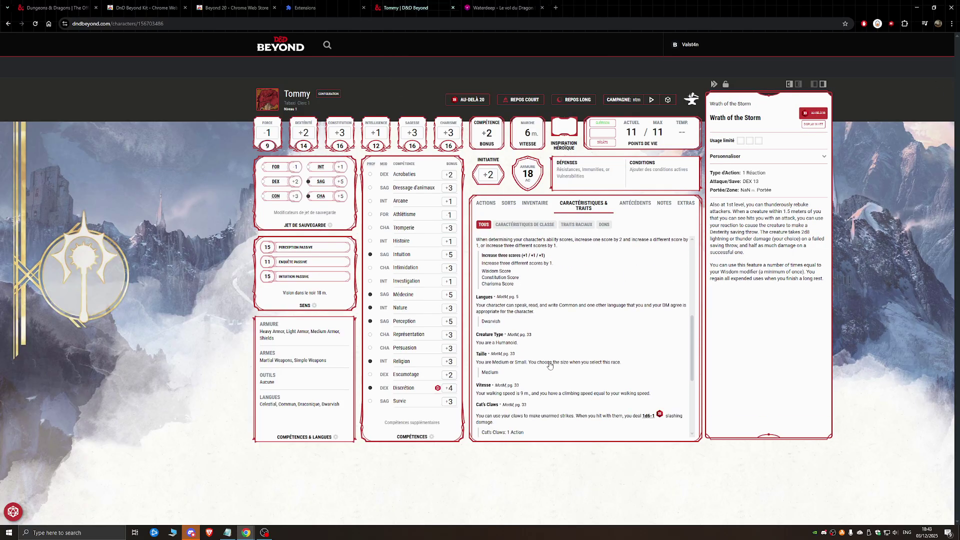
{"action": "scroll", "coordinate": [557, 374], "scroll_direction": "down", "scroll_amount": 1}
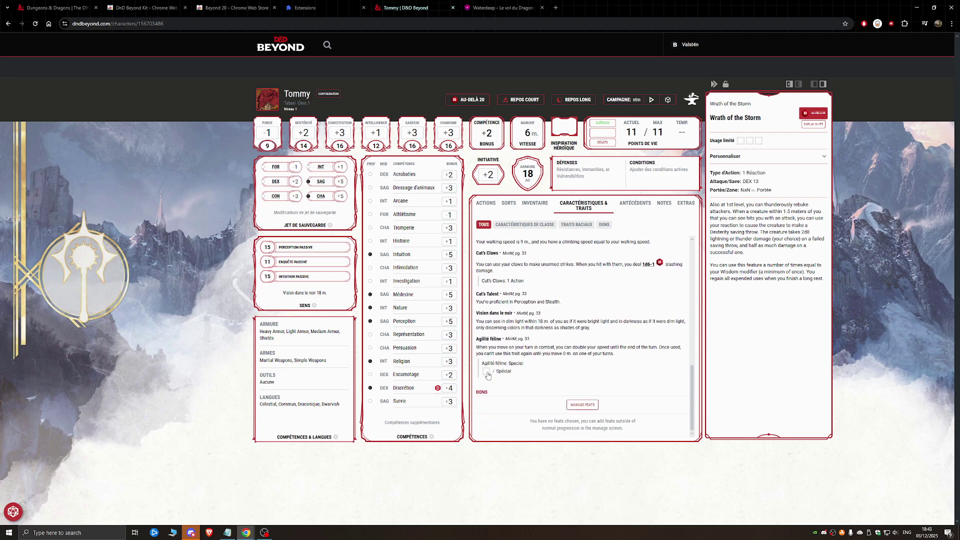
{"action": "scroll", "coordinate": [570, 360], "scroll_direction": "up", "scroll_amount": 10}
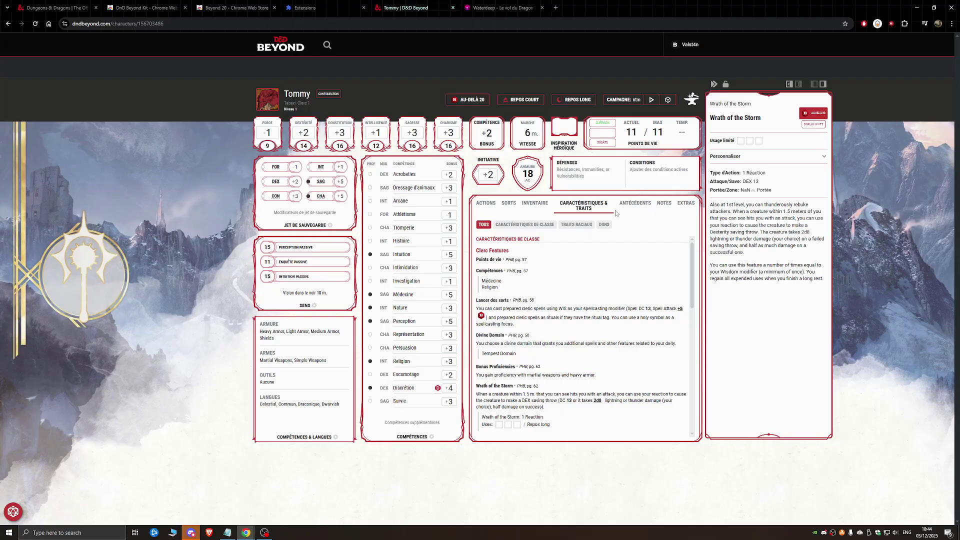
Review the Acolyte background with its characteristics and personality sections, and look at the notes categories
{"action": "left_click", "coordinate": [634, 204]}
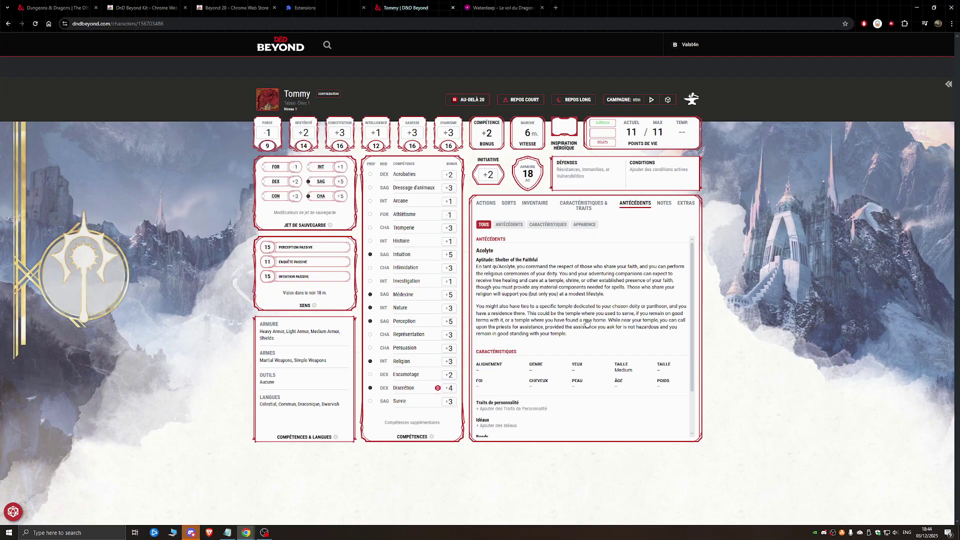
{"action": "scroll", "coordinate": [510, 301], "scroll_direction": "down", "scroll_amount": 1}
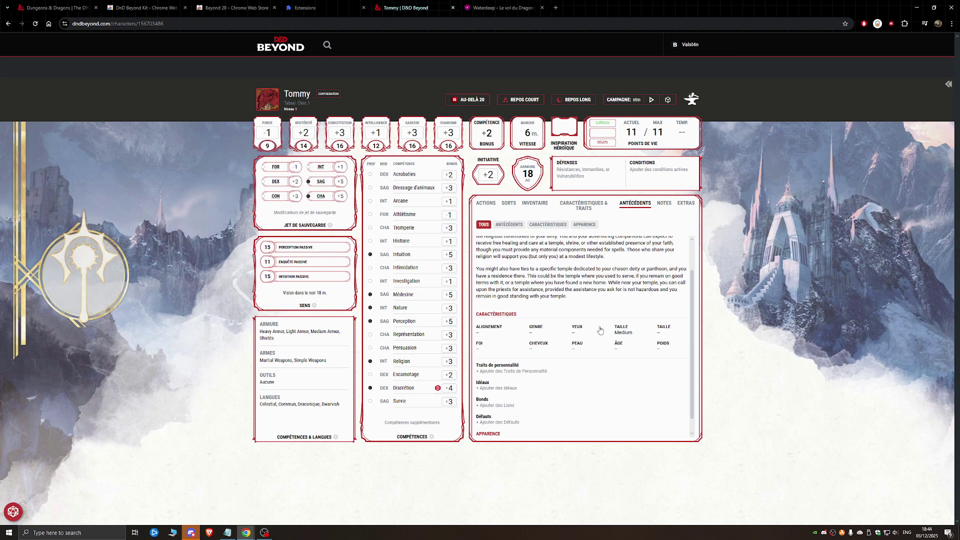
{"action": "scroll", "coordinate": [485, 331], "scroll_direction": "down", "scroll_amount": 1}
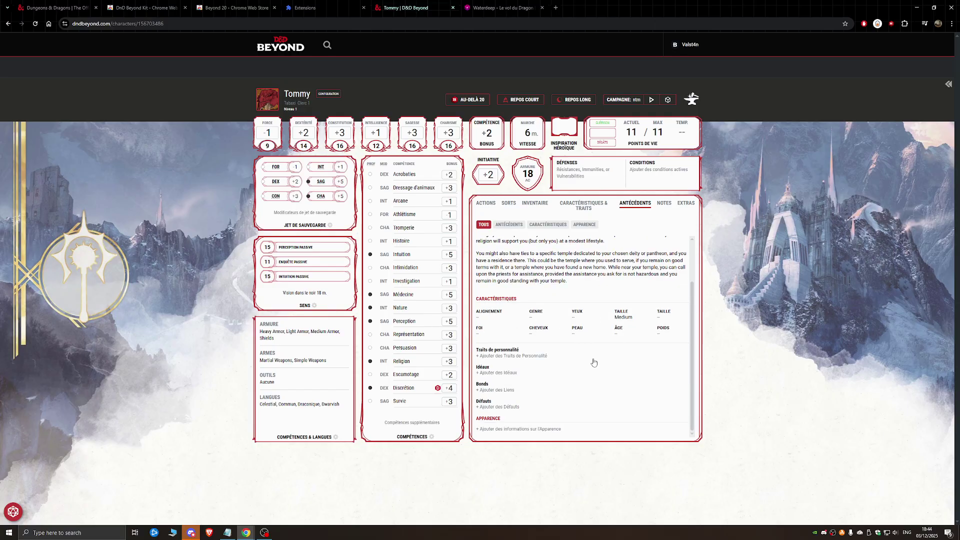
{"action": "scroll", "coordinate": [600, 345], "scroll_direction": "up", "scroll_amount": 2}
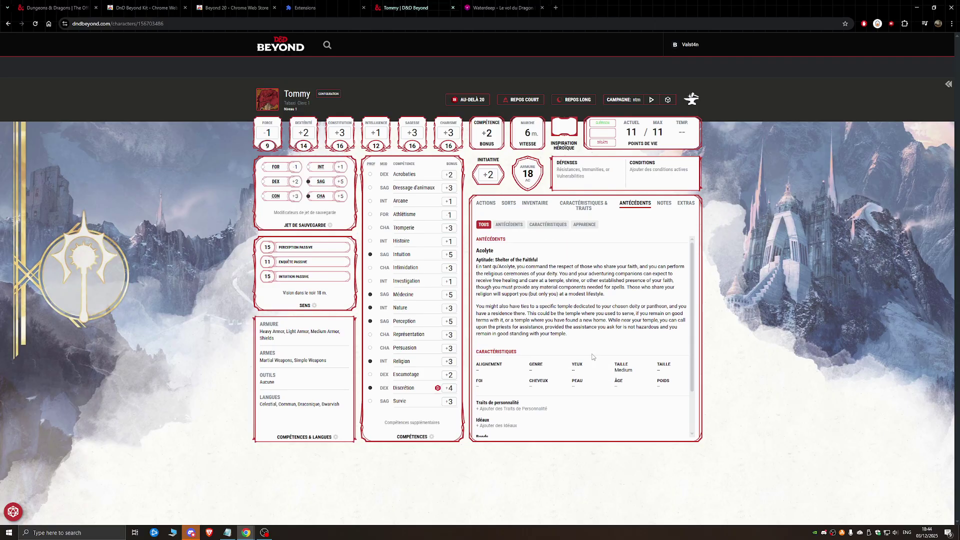
{"action": "left_click", "coordinate": [661, 202]}
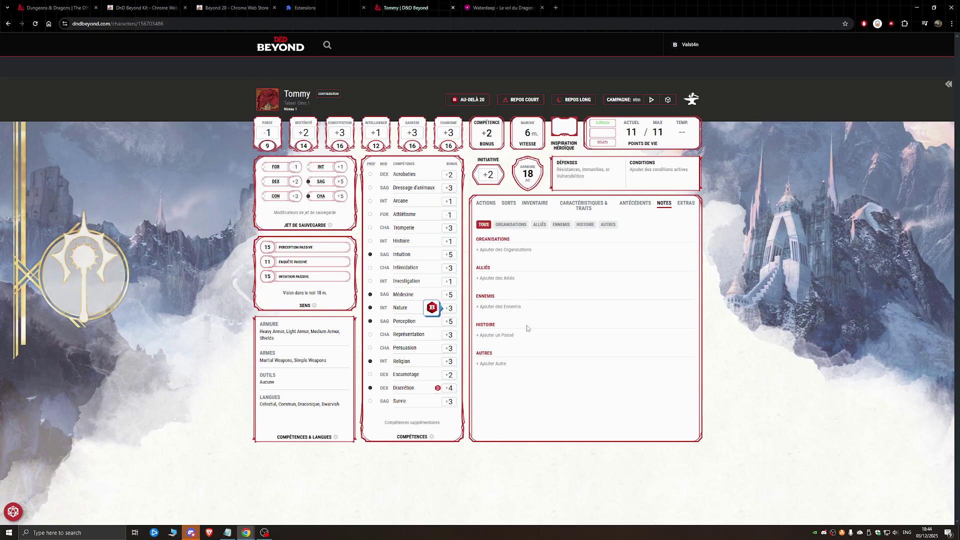
Open the management of the character's extras and choose Familiar as the category to add
{"action": "left_click", "coordinate": [682, 203]}
{"action": "left_click", "coordinate": [674, 227]}
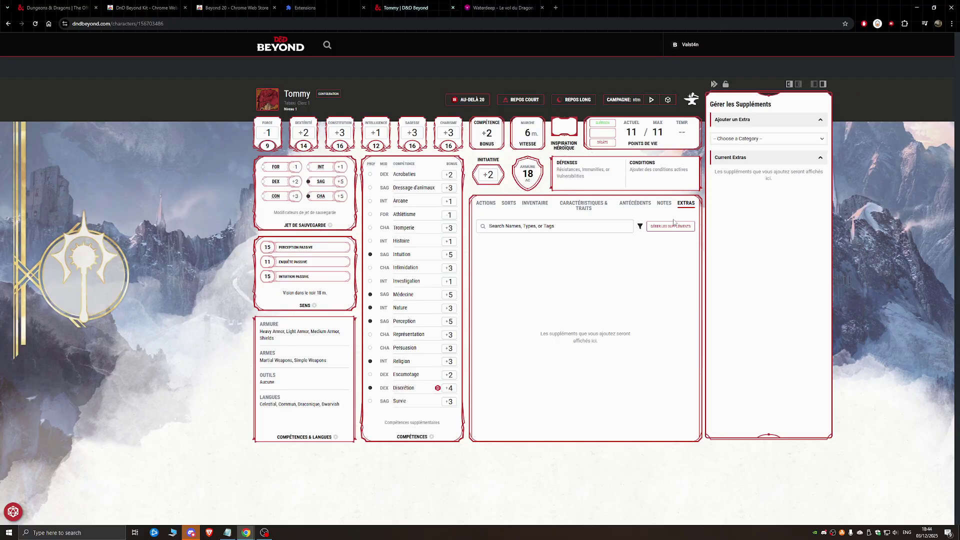
{"action": "left_click", "coordinate": [754, 139]}
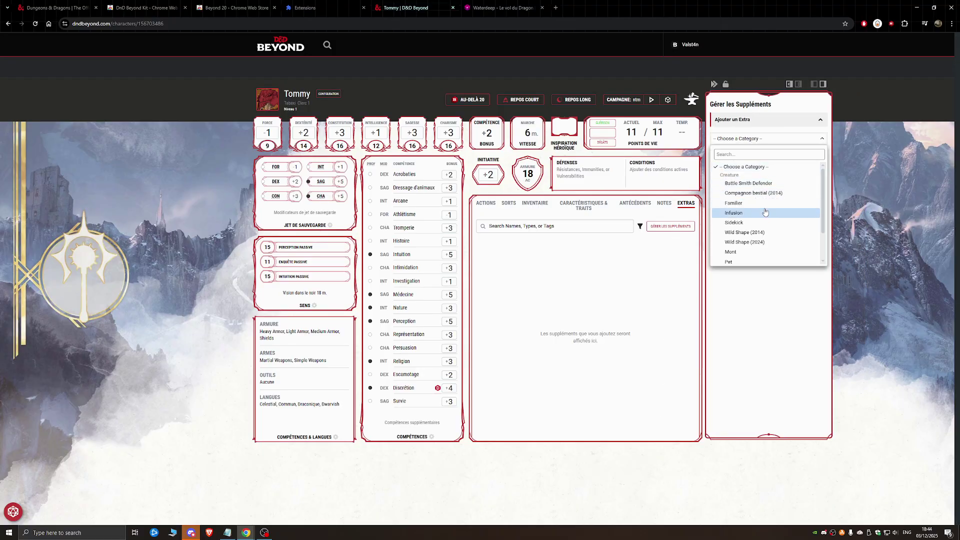
{"action": "left_click", "coordinate": [758, 213]}
{"action": "left_click", "coordinate": [753, 139]}
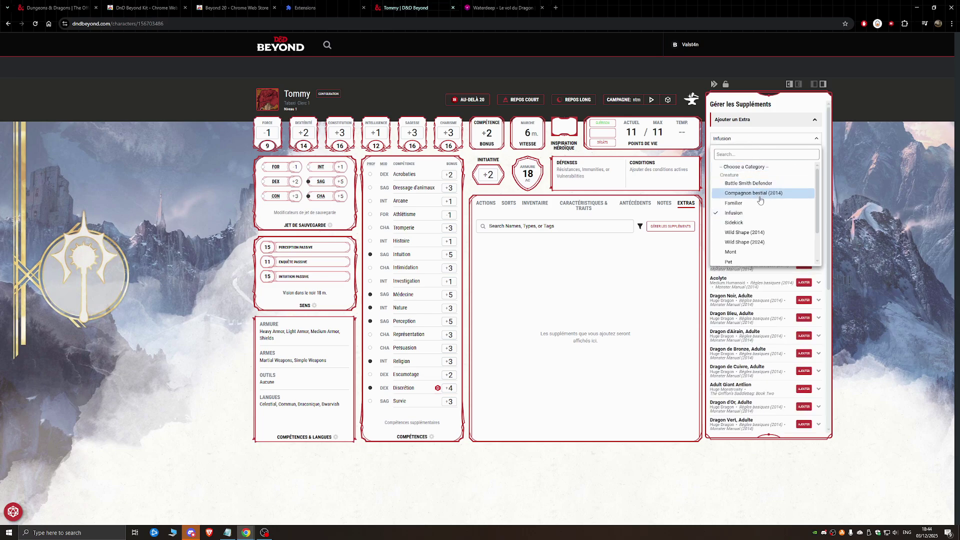
{"action": "left_click", "coordinate": [762, 206]}
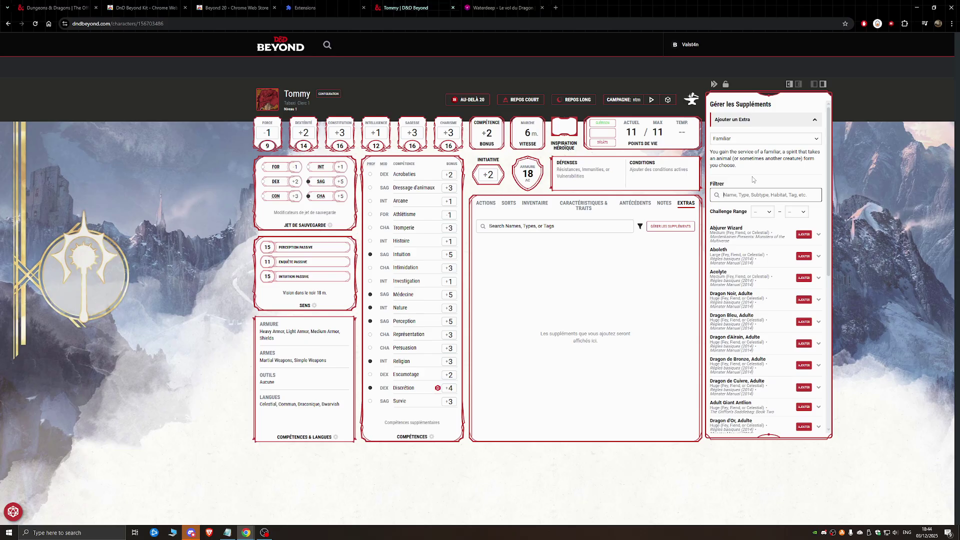
{"action": "type", "text": "cor"}
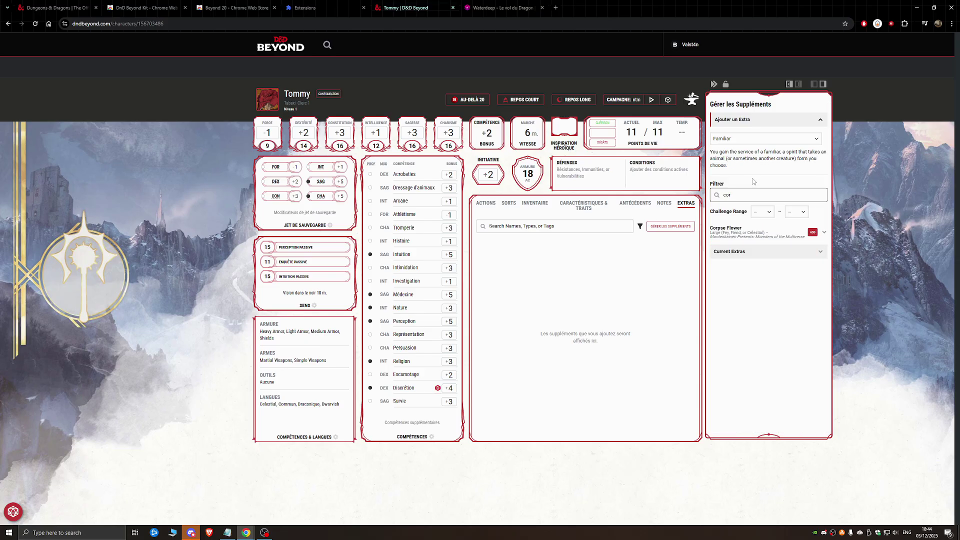
{"action": "key", "text": "BackSpace"}
{"action": "key", "text": "BackSpace"}
{"action": "key", "text": "BackSpace"}
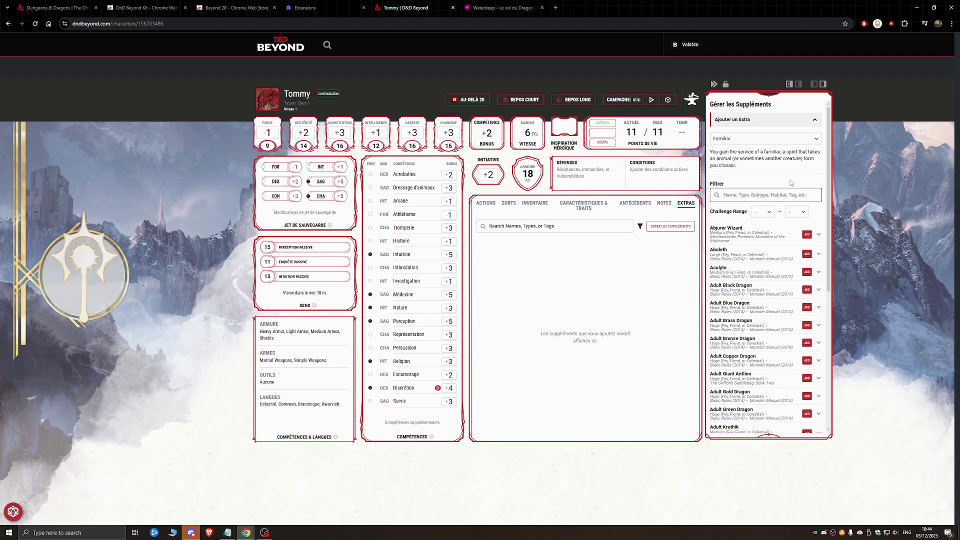
Filter the familiars by "raven", add the Raven to the extras and review its stat block
{"action": "type", "text": "raven"}
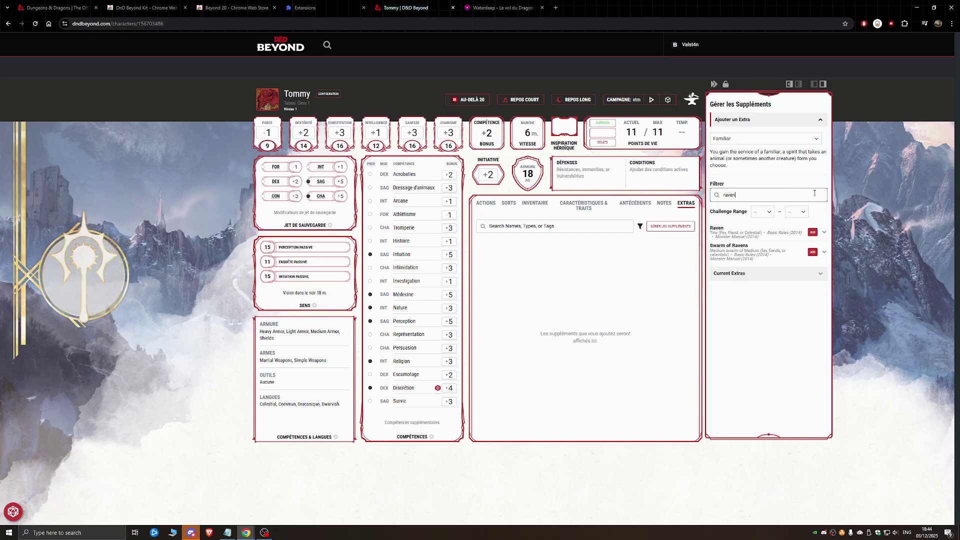
{"action": "left_click", "coordinate": [812, 232]}
{"action": "left_click", "coordinate": [574, 332]}
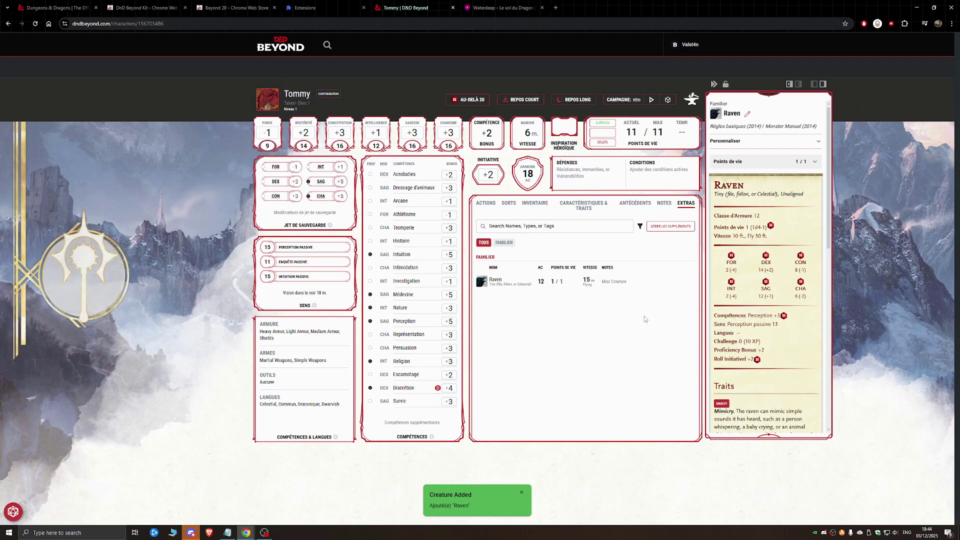
{"action": "scroll", "coordinate": [786, 304], "scroll_direction": "down", "scroll_amount": 6}
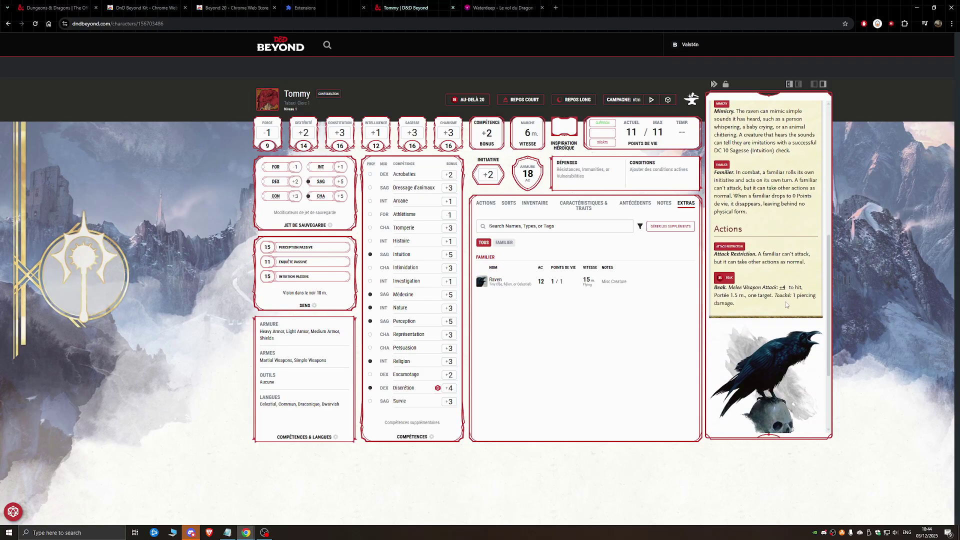
{"action": "scroll", "coordinate": [791, 289], "scroll_direction": "up", "scroll_amount": 6}
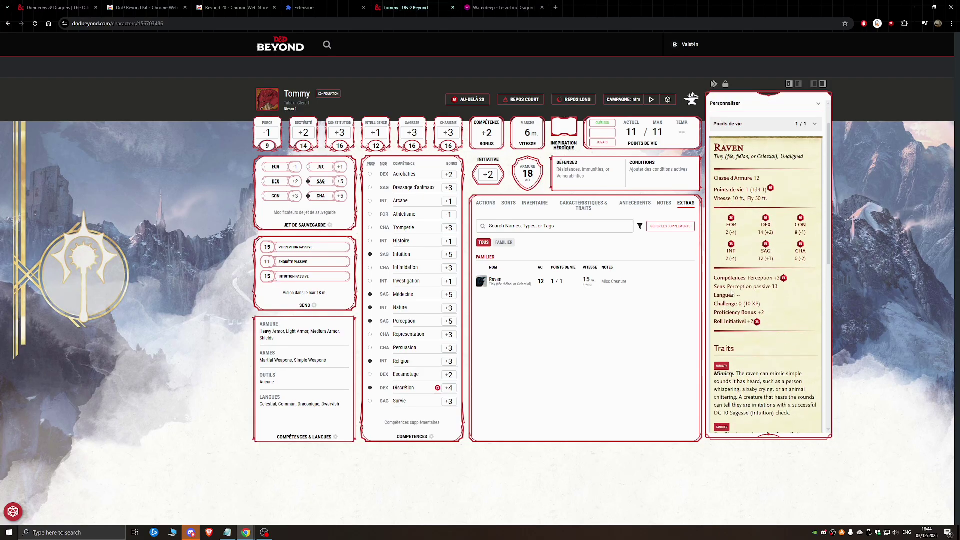
Add a Draft Horse to the extras as a Mount, filtering the creatures by "hor", and review its stat block
{"action": "left_click", "coordinate": [672, 227]}
{"action": "left_click", "coordinate": [751, 140]}
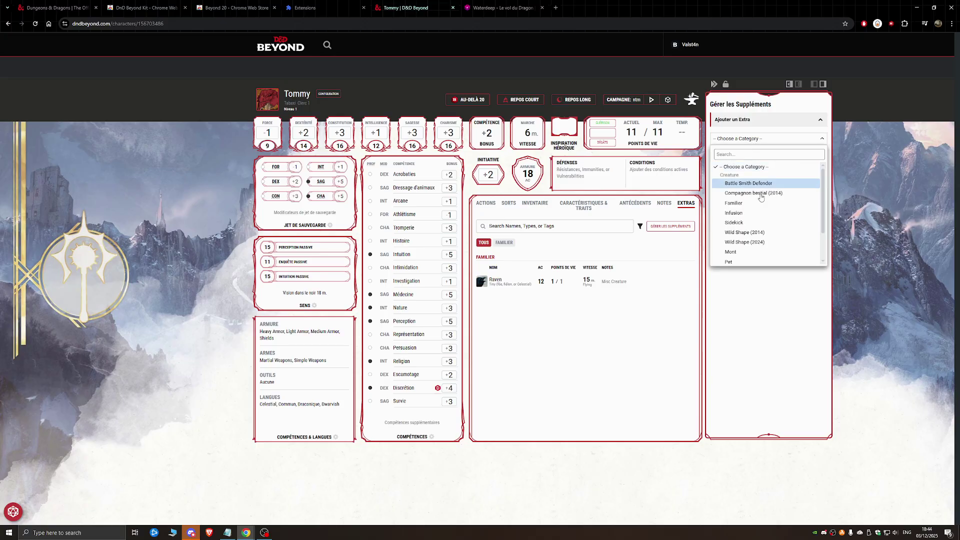
{"action": "left_click", "coordinate": [754, 252]}
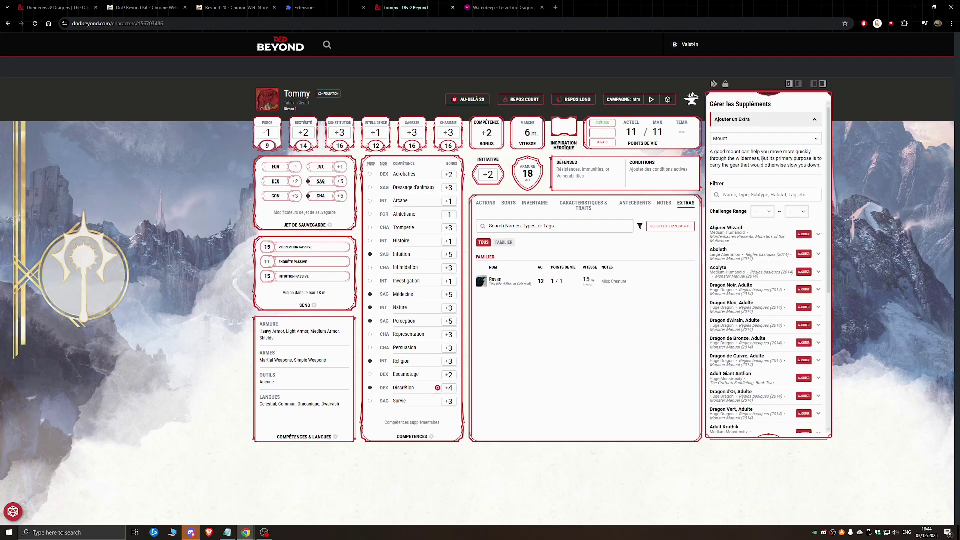
{"action": "type", "text": "hor"}
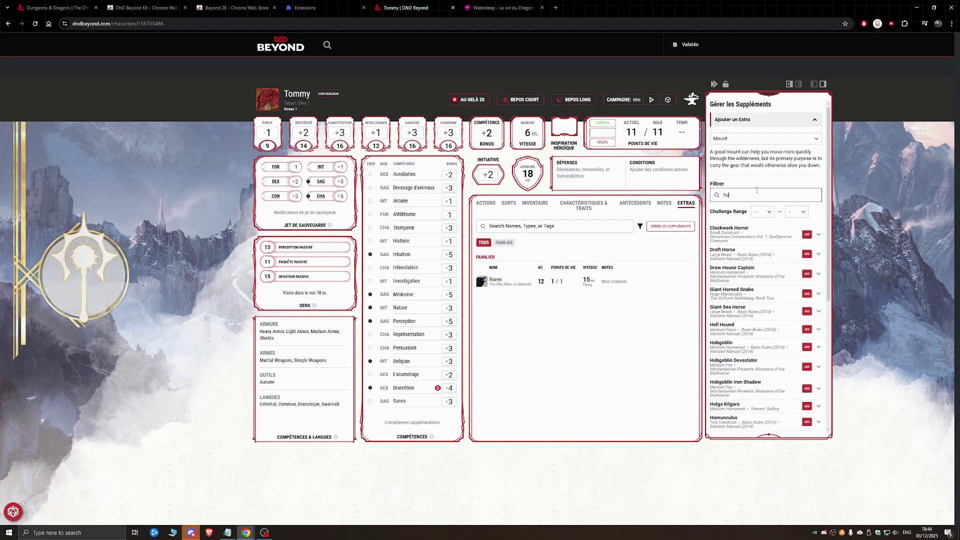
{"action": "left_click", "coordinate": [812, 254]}
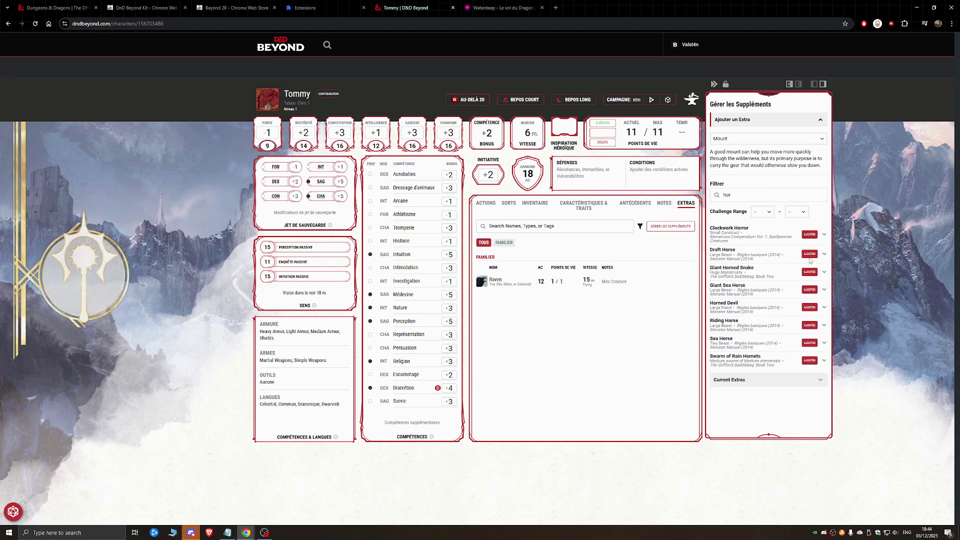
{"action": "left_click", "coordinate": [502, 326]}
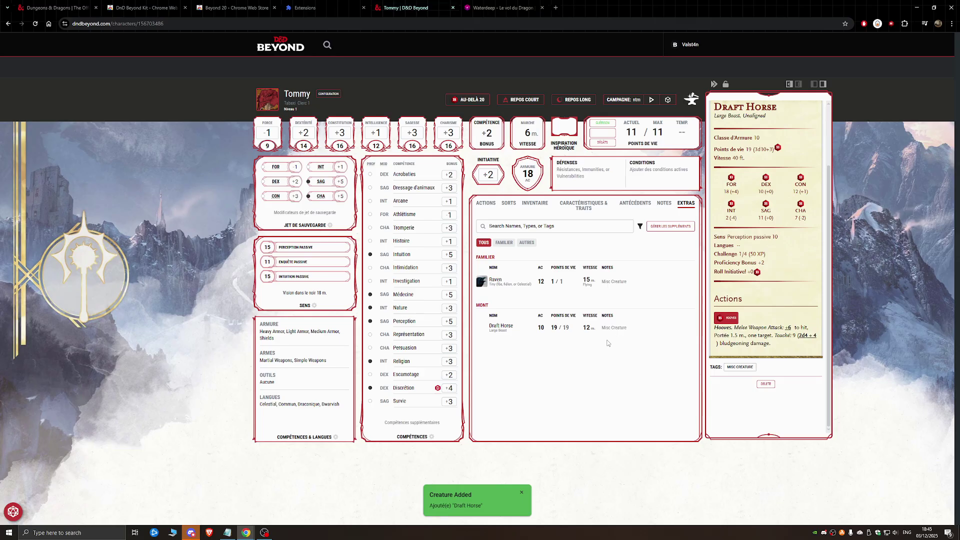
{"action": "left_click", "coordinate": [549, 369]}
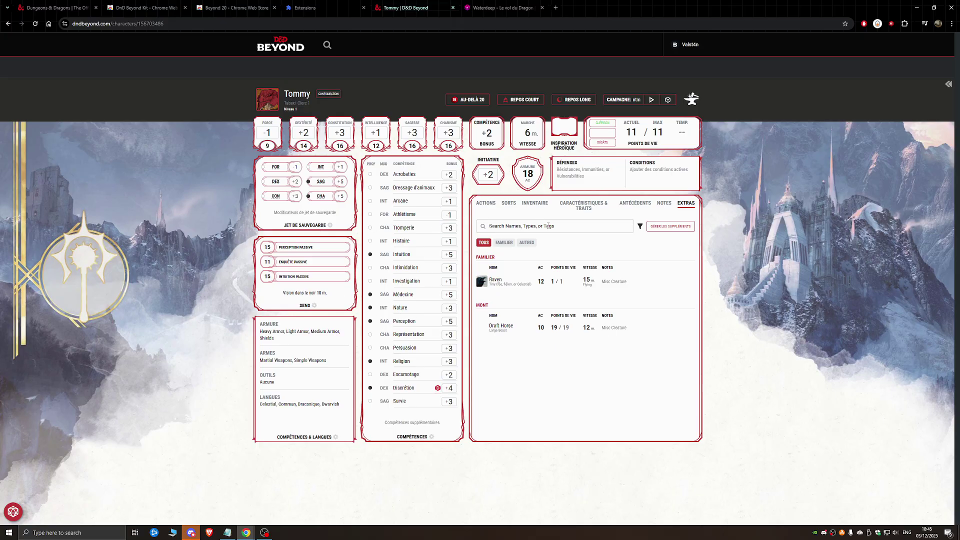
Search the character's inventory for "ogre" and filter the items available to add by "ogre"
{"action": "left_click", "coordinate": [536, 204]}
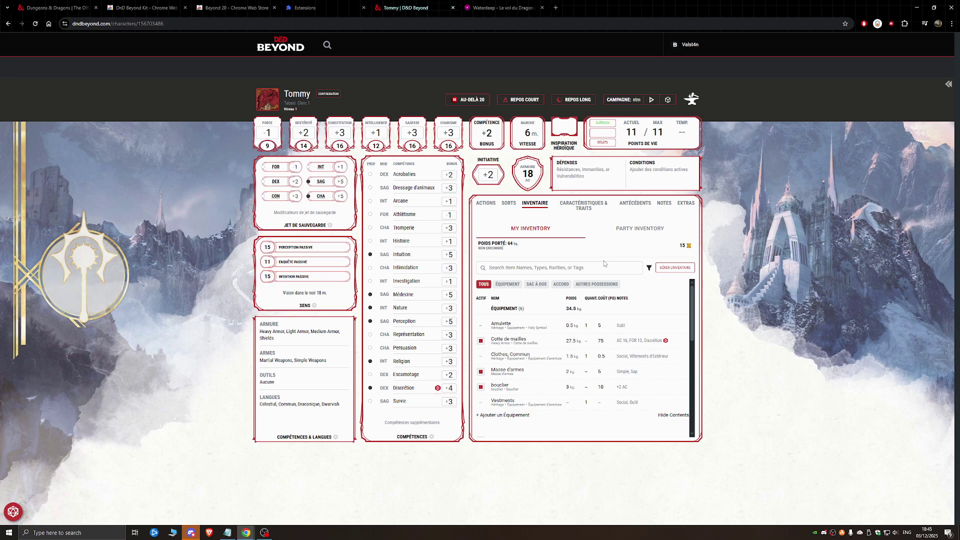
{"action": "type", "text": "ogrt"}
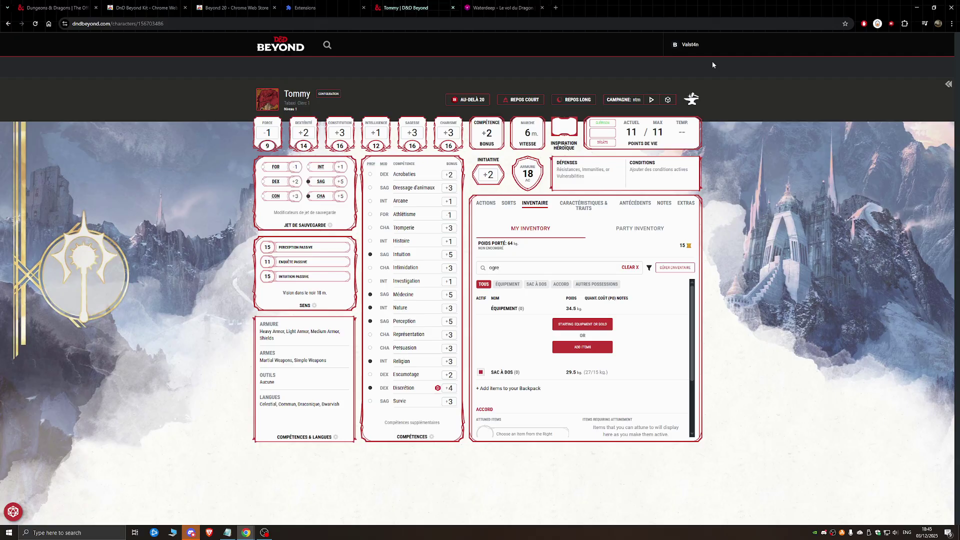
{"action": "left_click", "coordinate": [675, 268]}
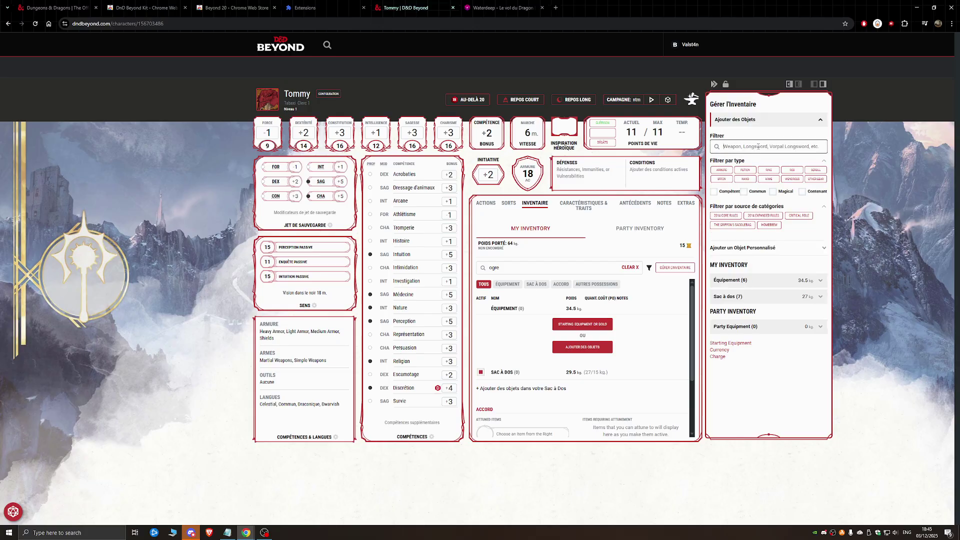
{"action": "left_click", "coordinate": [775, 146]}
{"action": "type", "text": "o"}
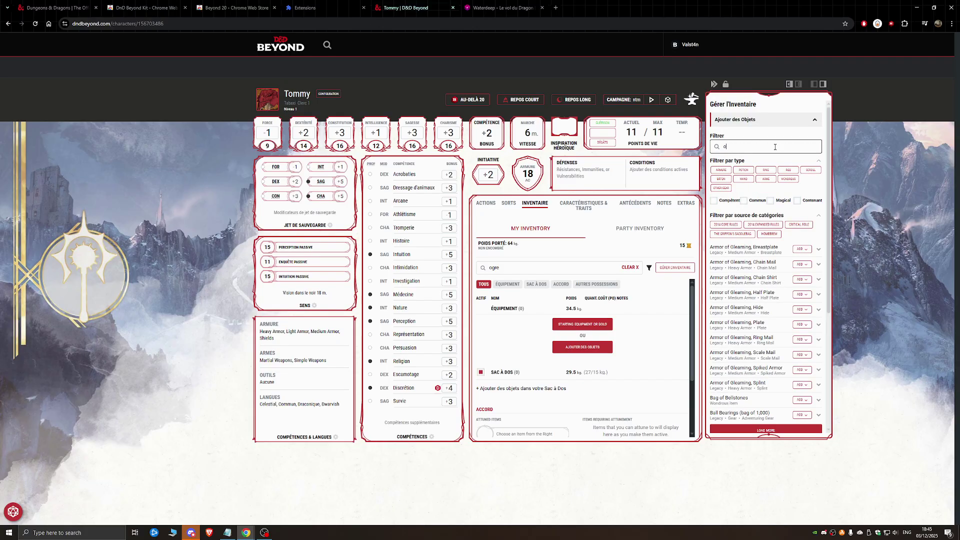
{"action": "type", "text": "gre"}
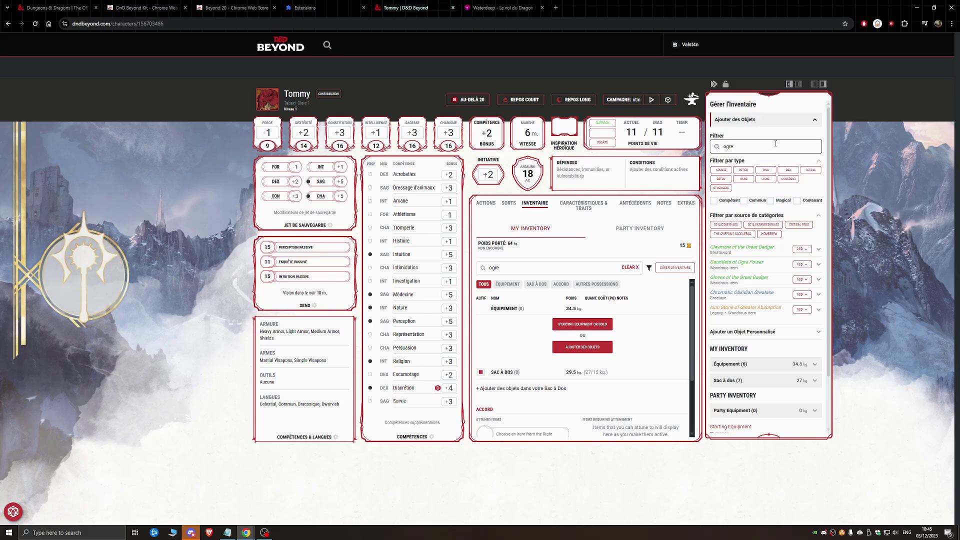
Review the description of the Gauntlets of Ogre Power and add them to the character's Équipement
{"action": "left_click", "coordinate": [748, 264]}
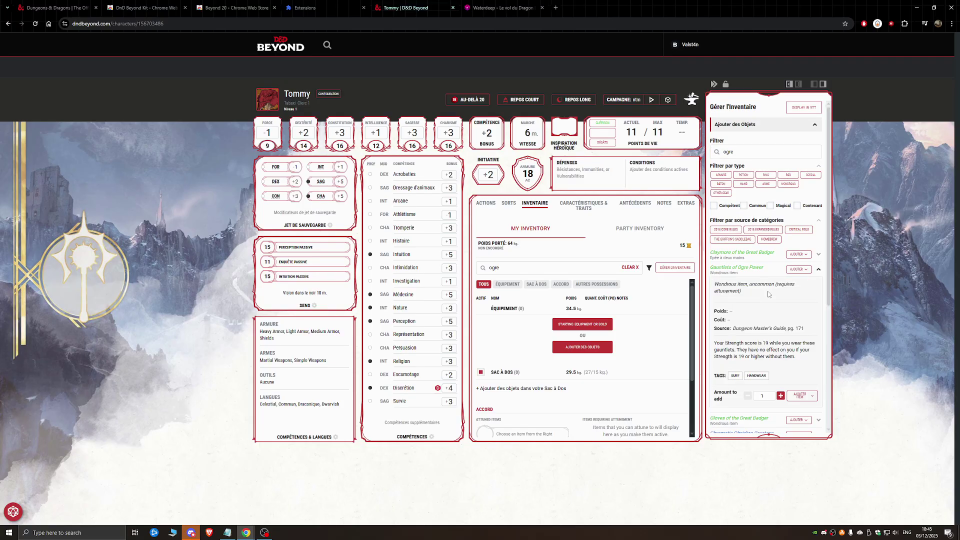
{"action": "scroll", "coordinate": [750, 315], "scroll_direction": "down", "scroll_amount": 1}
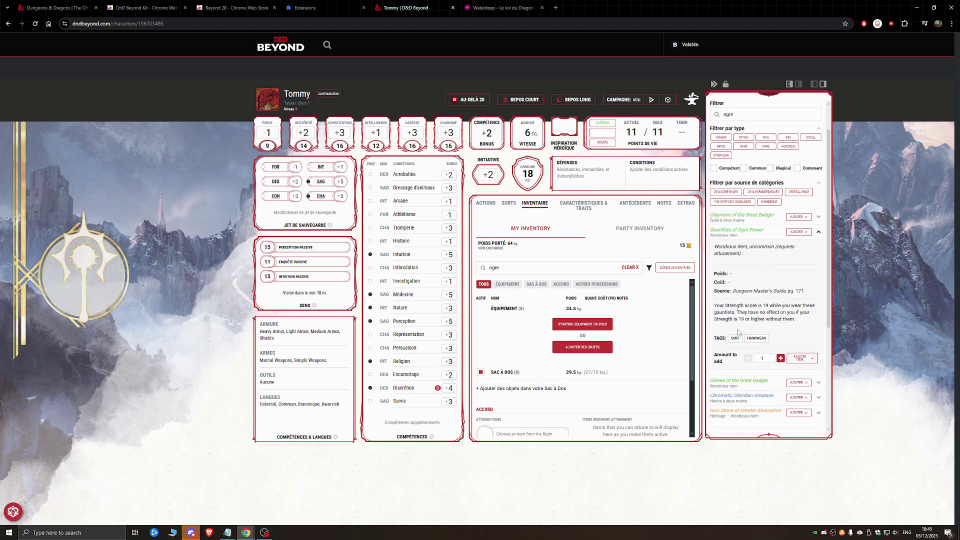
{"action": "left_click", "coordinate": [797, 232]}
{"action": "left_click", "coordinate": [785, 254]}
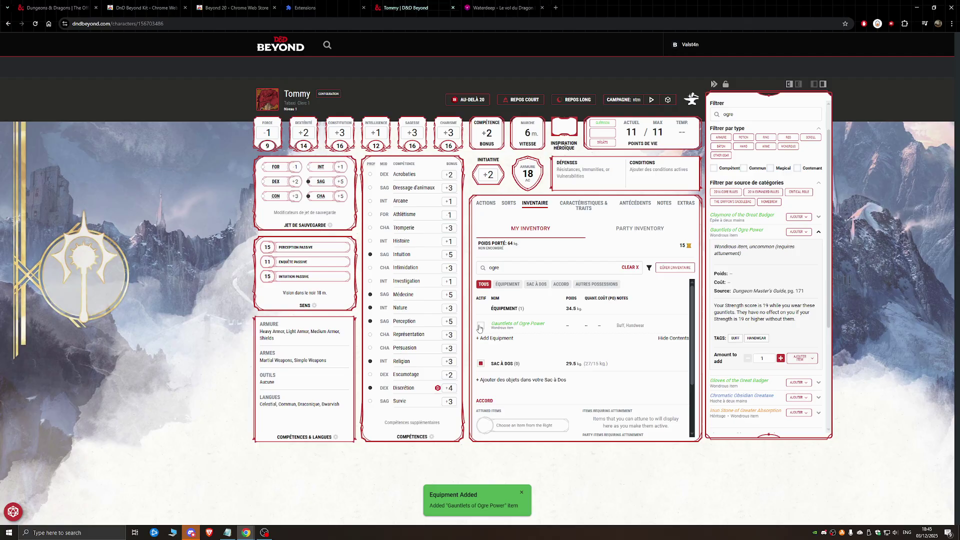
View the details of the Gauntlets of Ogre Power in the inventory, equip them and attune the character to them
{"action": "left_click", "coordinate": [532, 326]}
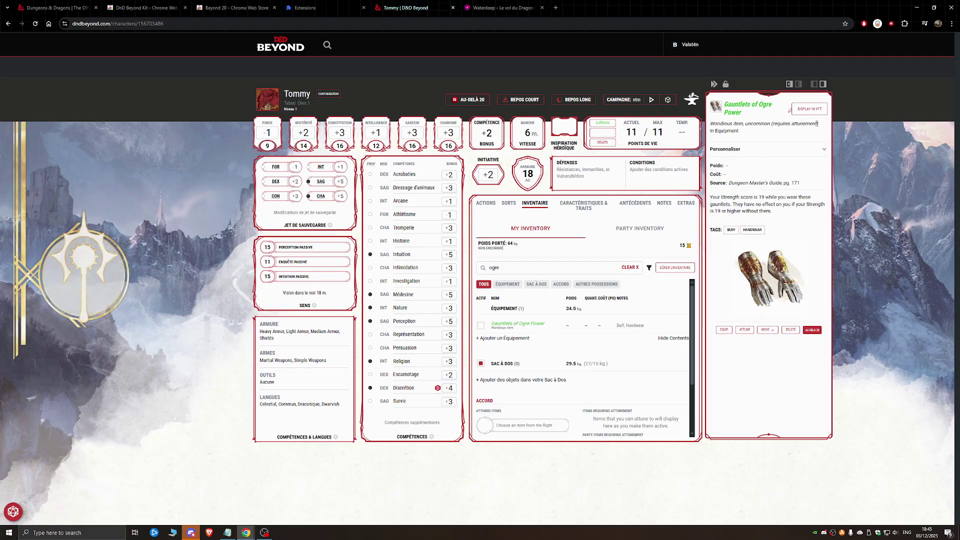
{"action": "left_click", "coordinate": [481, 326]}
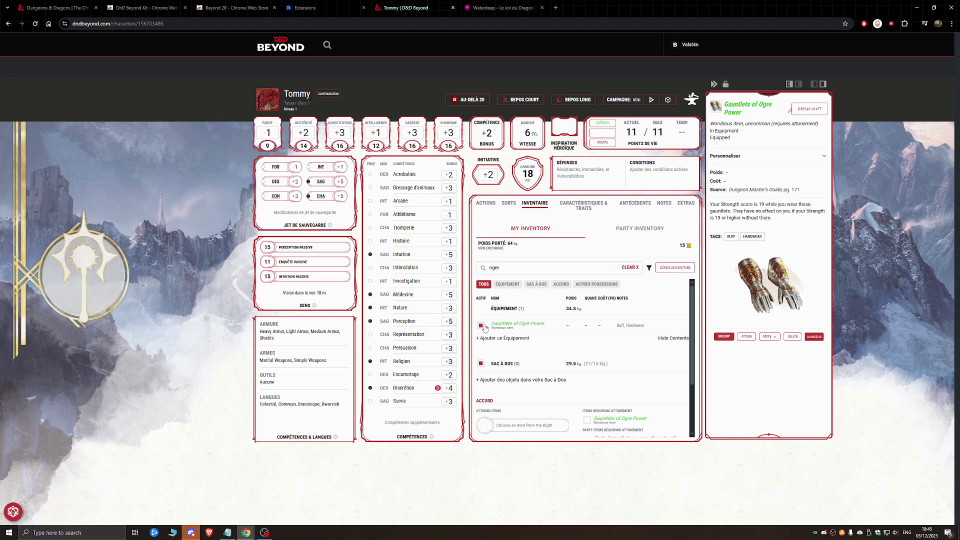
{"action": "scroll", "coordinate": [544, 342], "scroll_direction": "down", "scroll_amount": 2}
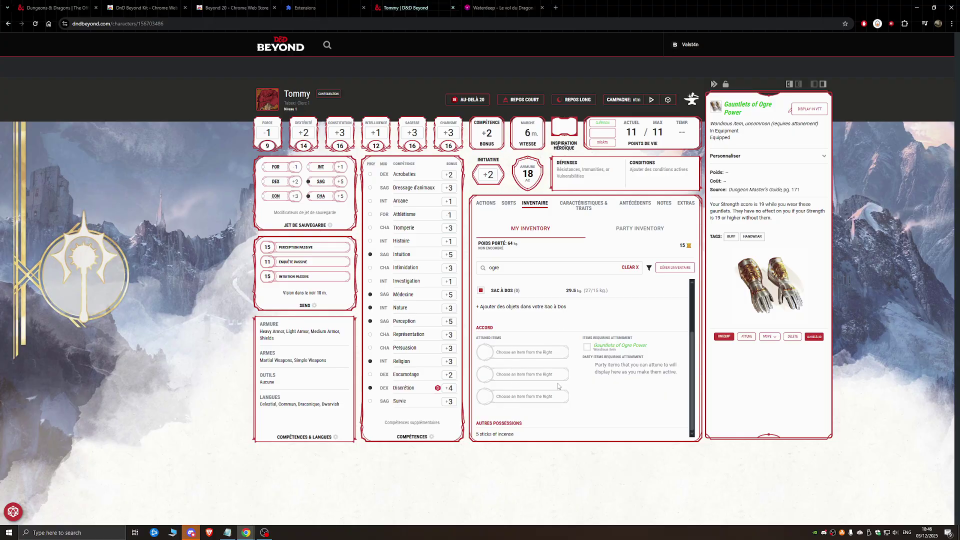
{"action": "left_click", "coordinate": [587, 347]}
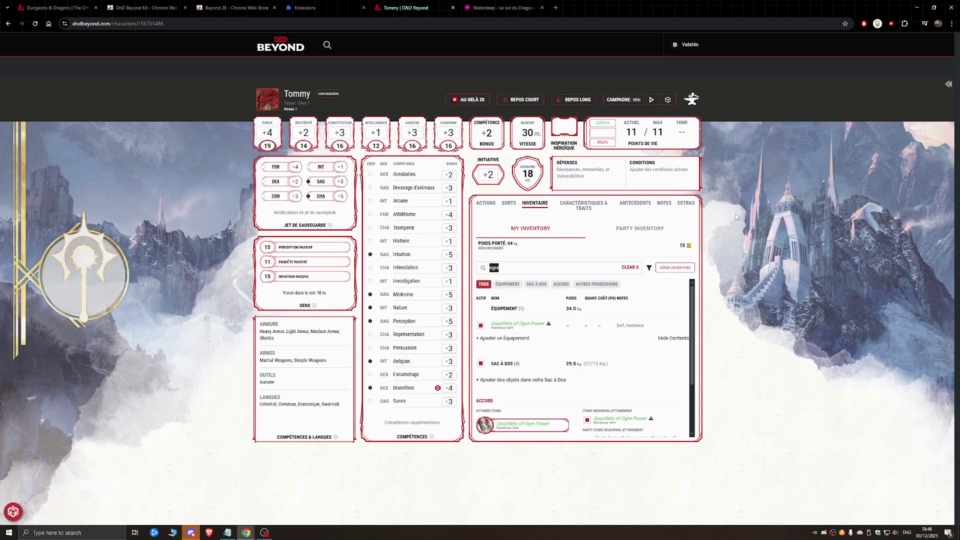
Filter the items available to add by "animal" and add the Ring of Animal Influence to the Équipement
{"action": "left_click", "coordinate": [676, 267]}
{"action": "left_click", "coordinate": [775, 149]}
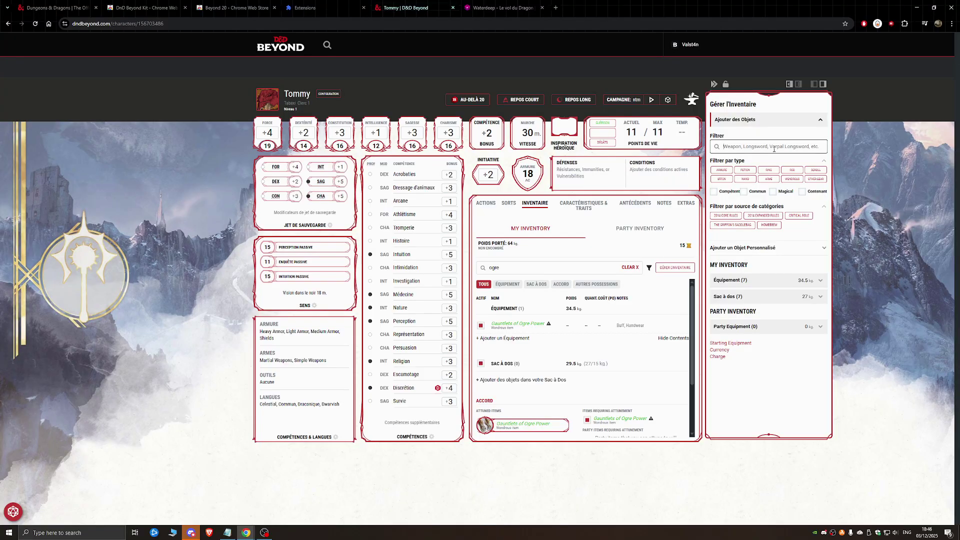
{"action": "type", "text": "anim"}
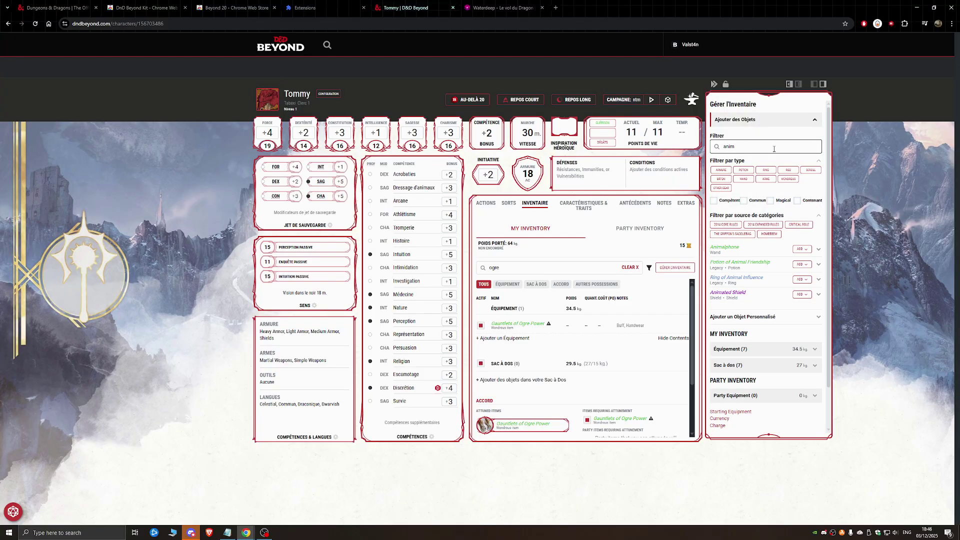
{"action": "type", "text": "al"}
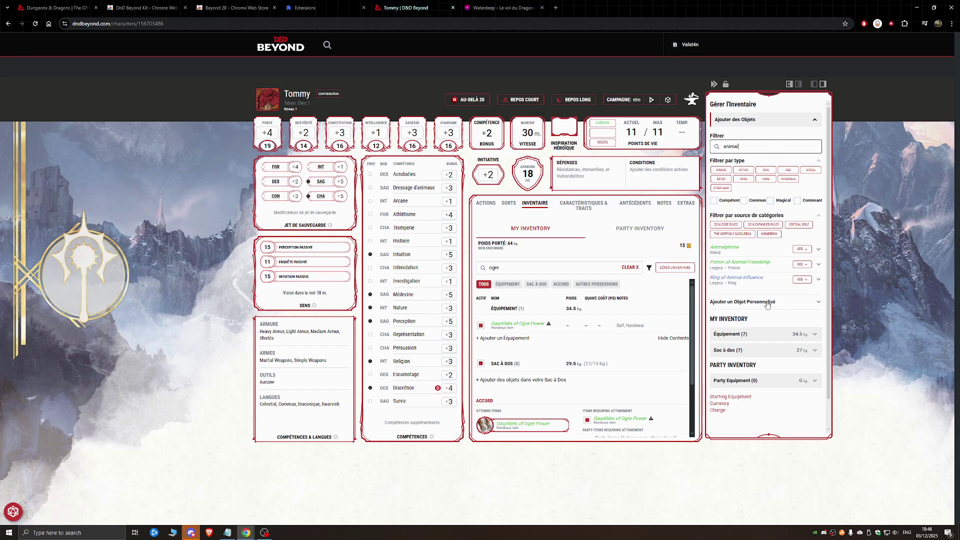
{"action": "left_click", "coordinate": [796, 280]}
{"action": "left_click", "coordinate": [778, 301]}
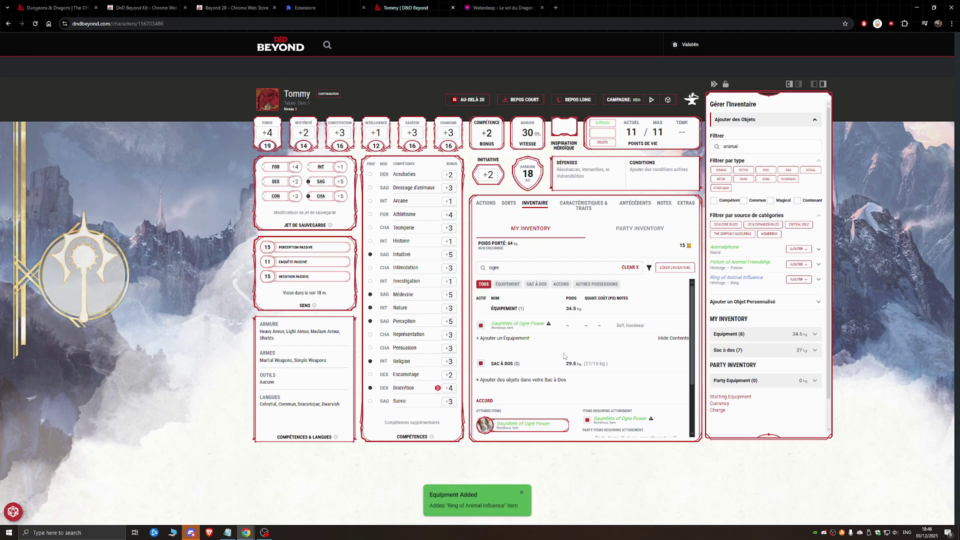
Add a second Ring of Animal Influence to the character's Équipement
{"action": "scroll", "coordinate": [554, 345], "scroll_direction": "down", "scroll_amount": 2}
{"action": "scroll", "coordinate": [556, 349], "scroll_direction": "up", "scroll_amount": 2}
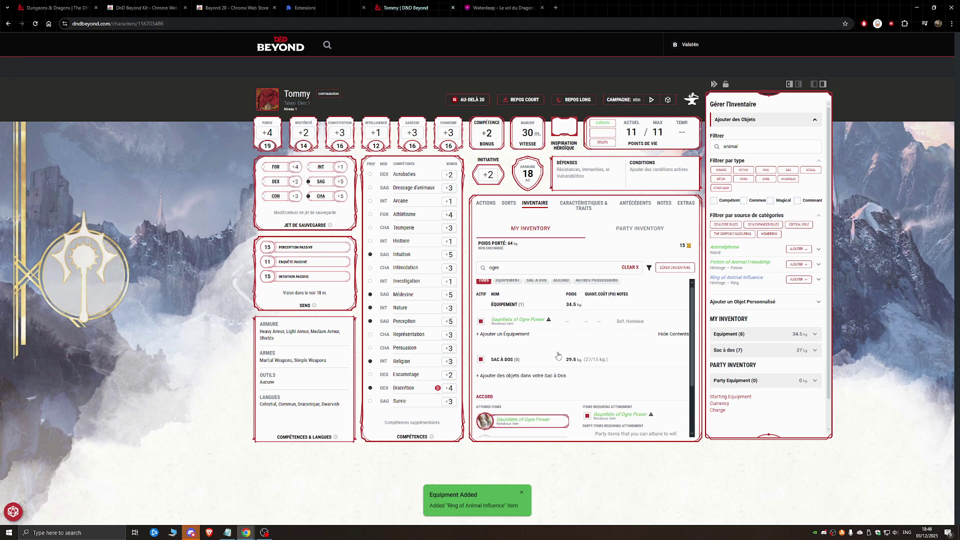
{"action": "left_click", "coordinate": [799, 281]}
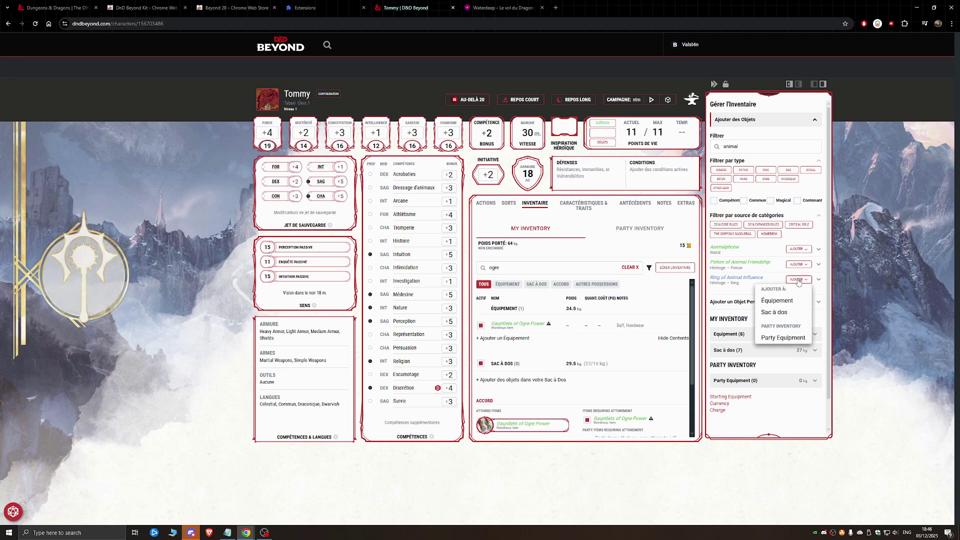
{"action": "left_click", "coordinate": [780, 302]}
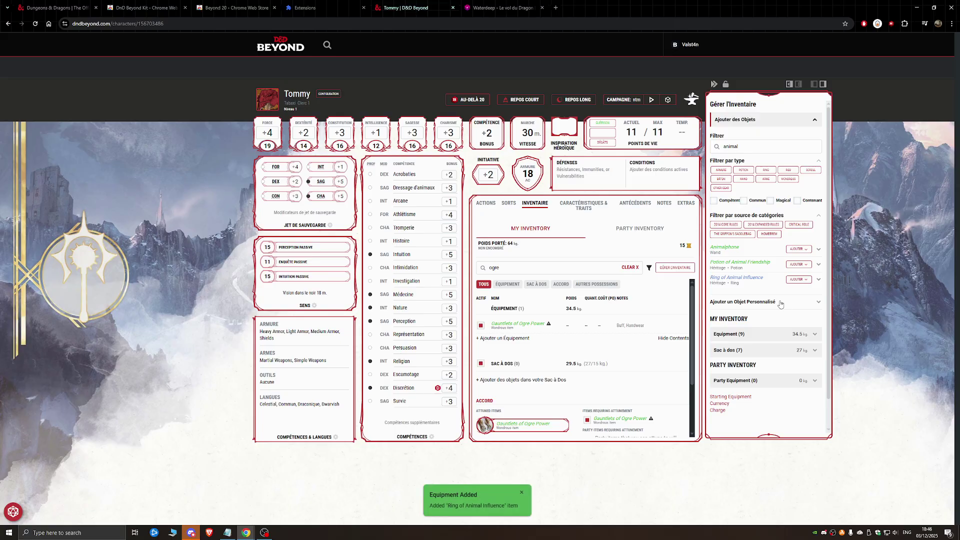
View the Ring of Animal Influence's details in the full inventory, equip the first ring and check the attunement section
{"action": "left_click", "coordinate": [509, 204]}
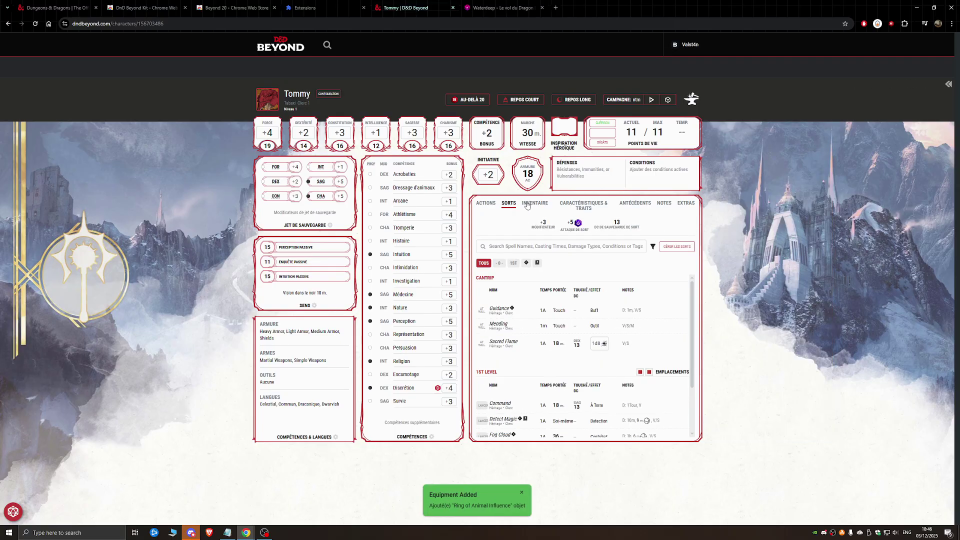
{"action": "left_click", "coordinate": [528, 205]}
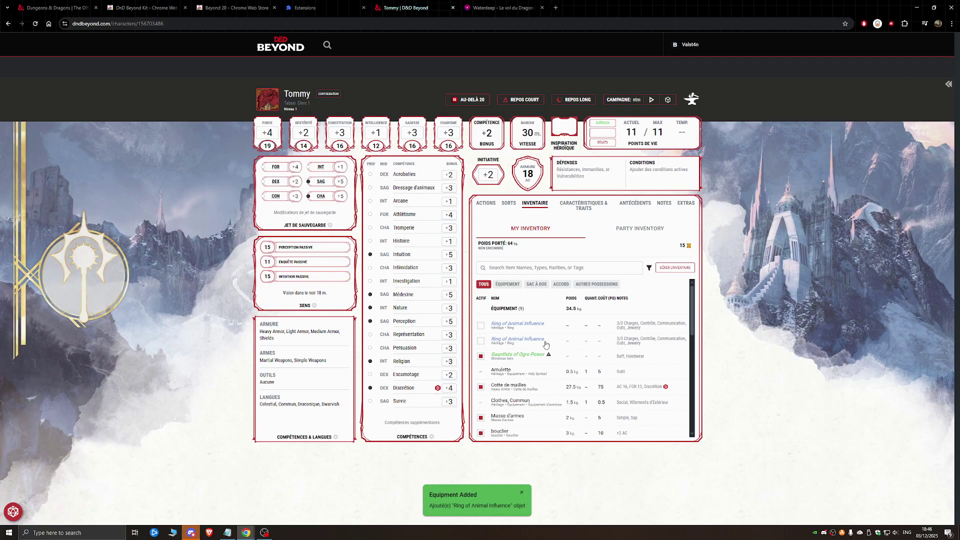
{"action": "left_click", "coordinate": [525, 340]}
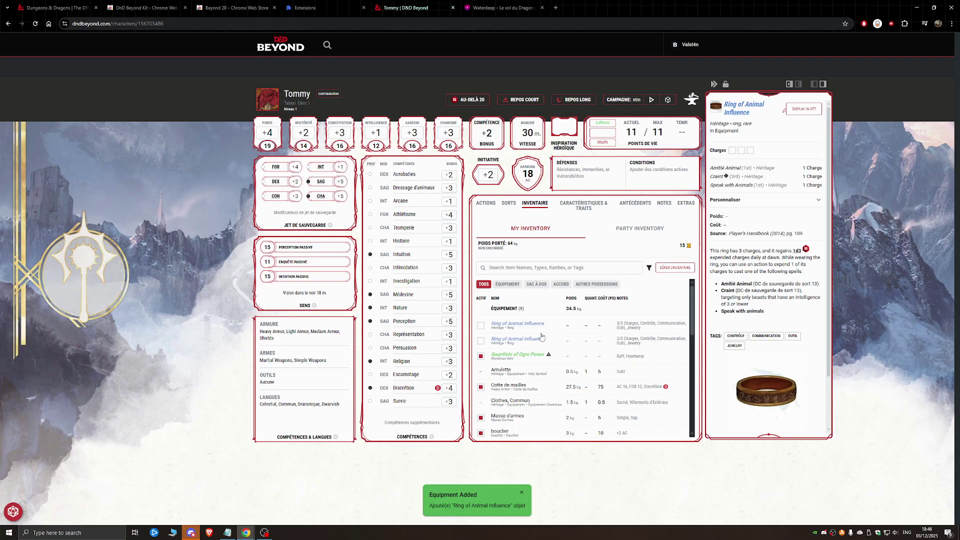
{"action": "left_click", "coordinate": [481, 325]}
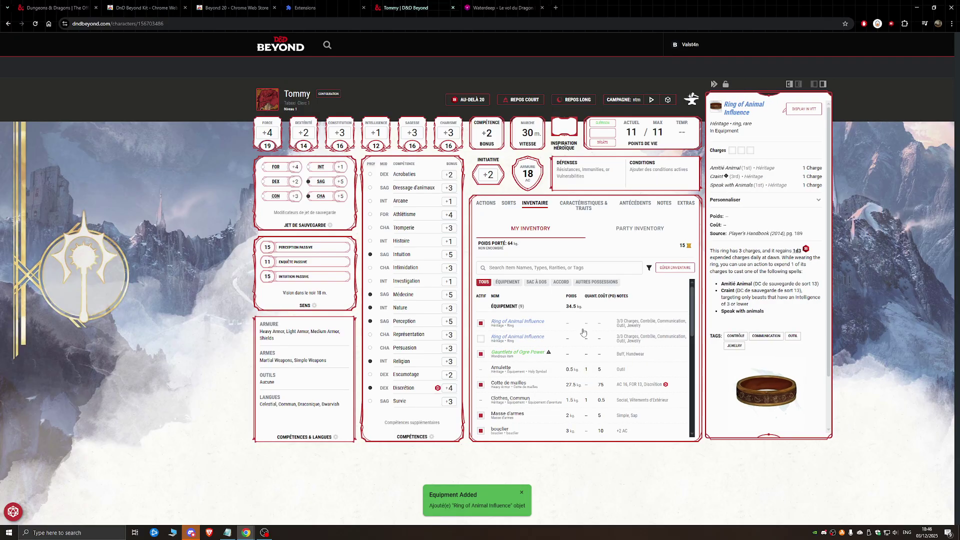
{"action": "scroll", "coordinate": [554, 403], "scroll_direction": "down", "scroll_amount": 5}
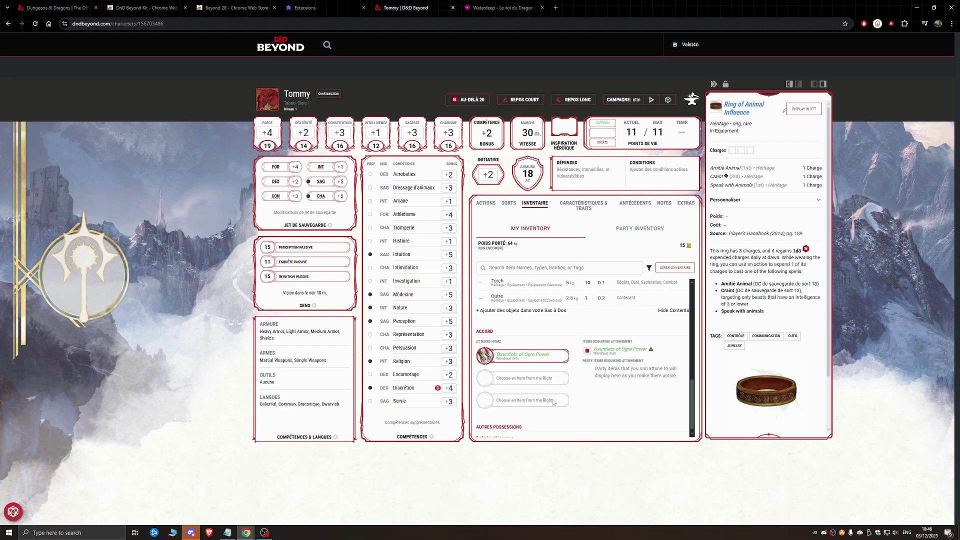
Examine the spell list for the 1st- and 3rd-level spells granted by the equipped ring, and return to the inventory
{"action": "left_click", "coordinate": [512, 204]}
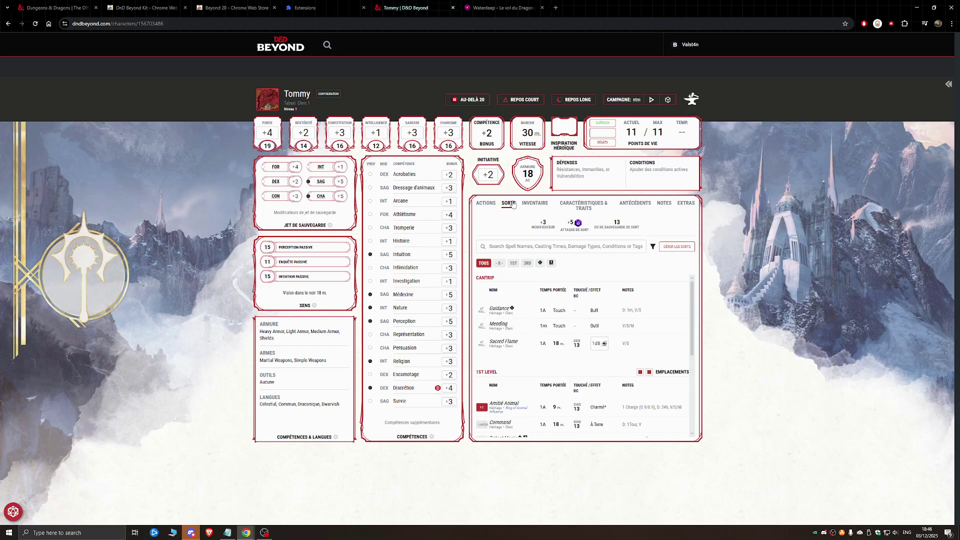
{"action": "scroll", "coordinate": [505, 359], "scroll_direction": "down", "scroll_amount": 2}
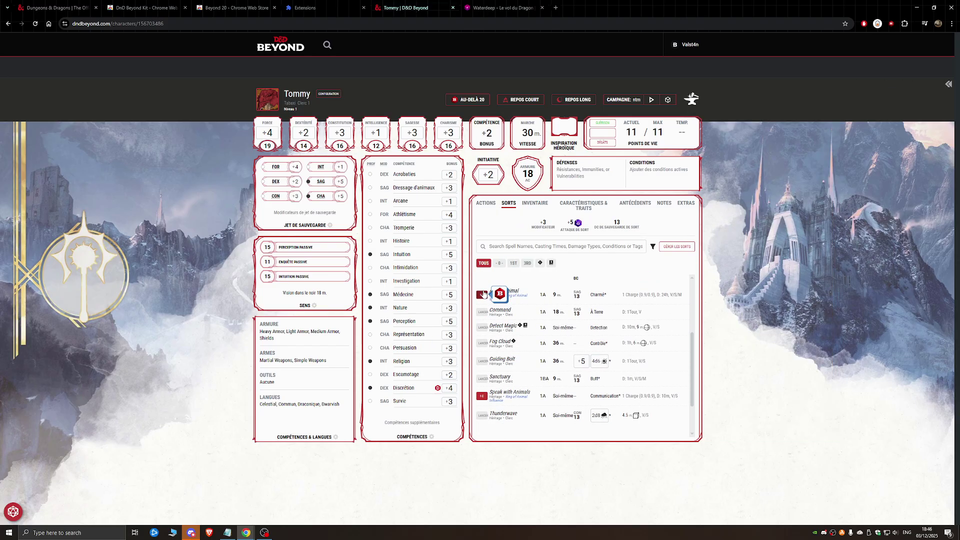
{"action": "mouse_move", "coordinate": [487, 299]}
{"action": "scroll", "coordinate": [530, 351], "scroll_direction": "down", "scroll_amount": 1}
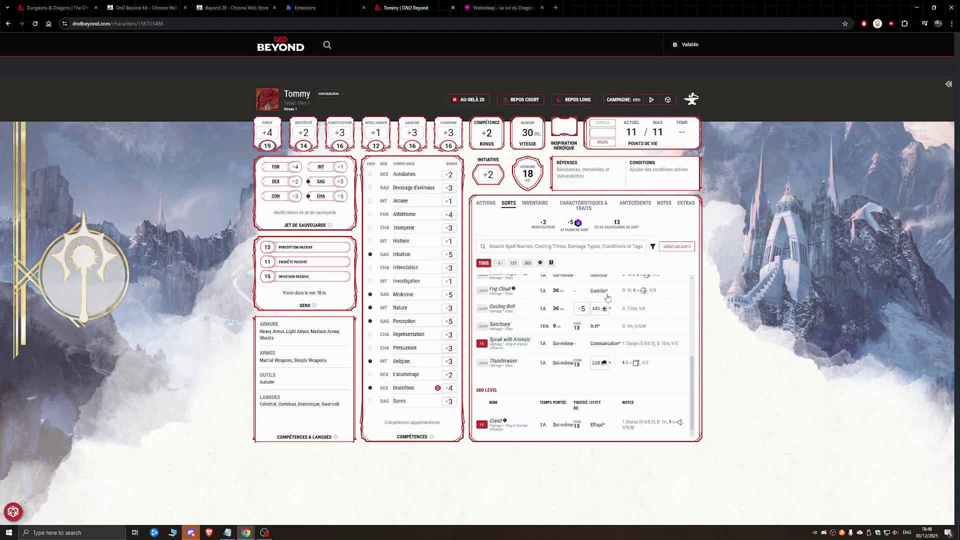
{"action": "scroll", "coordinate": [605, 320], "scroll_direction": "up", "scroll_amount": 6}
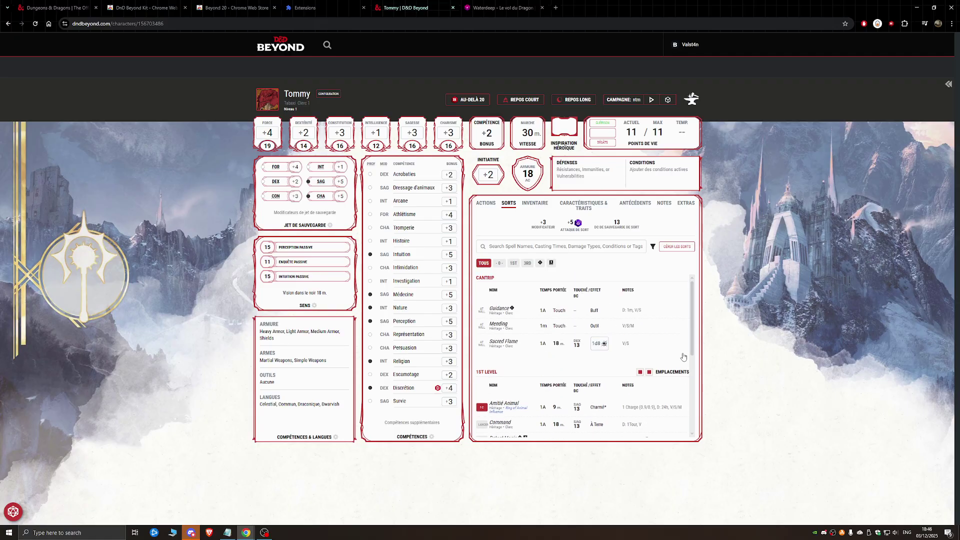
{"action": "left_click", "coordinate": [536, 203]}
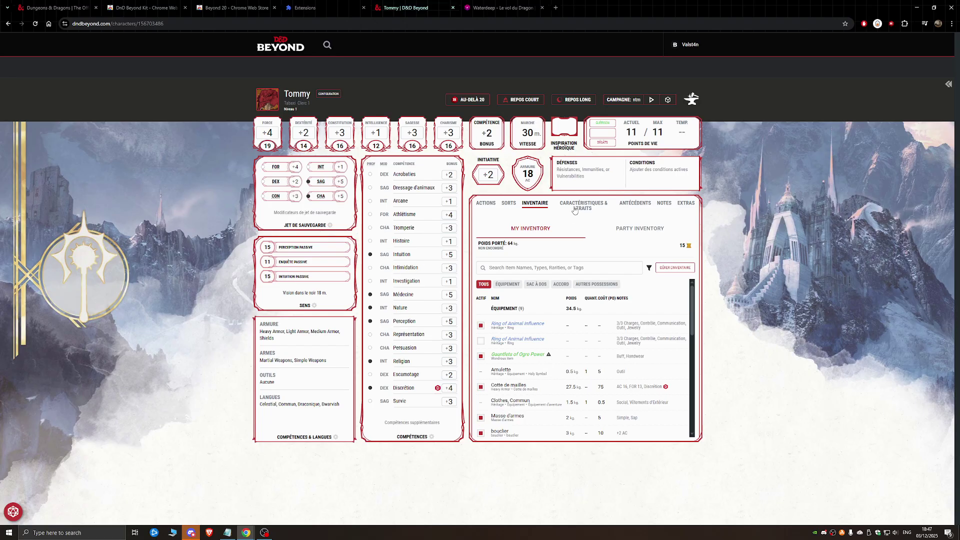
From the actions list, start a short rest, spend and roll the Cleric's 1d8+3 hit die, and confirm the rest
{"action": "left_click", "coordinate": [486, 203]}
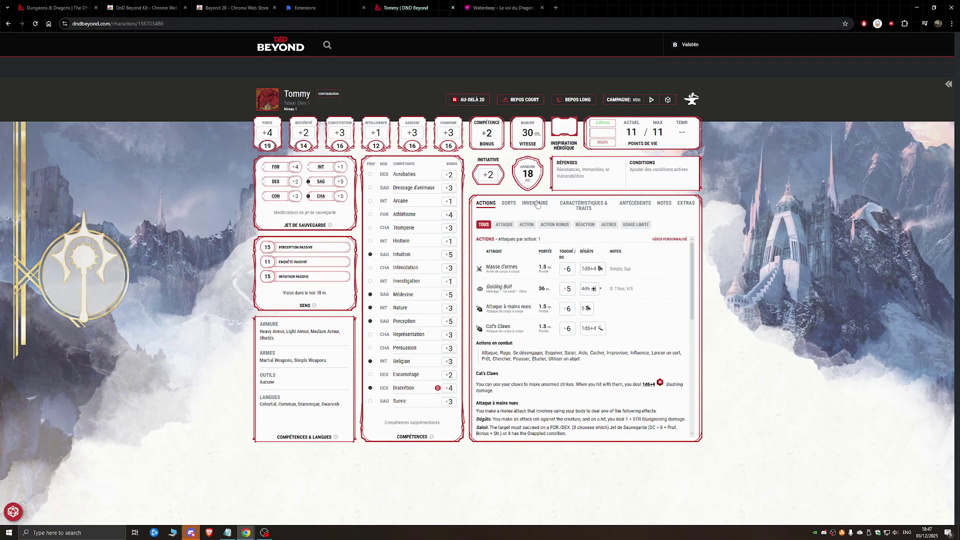
{"action": "left_click", "coordinate": [573, 271]}
{"action": "left_click", "coordinate": [555, 235]}
{"action": "left_click", "coordinate": [525, 100]}
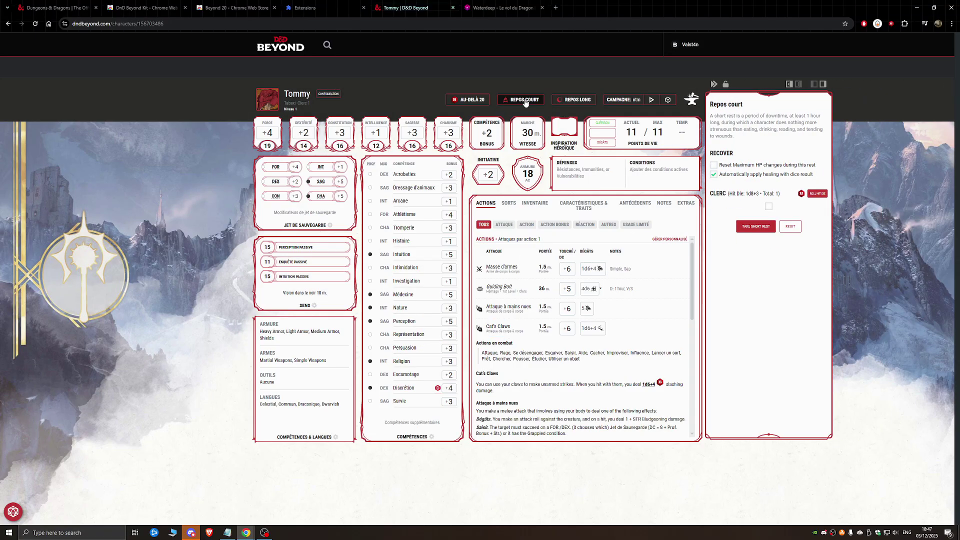
{"action": "left_click", "coordinate": [769, 206]}
{"action": "left_click", "coordinate": [770, 207]}
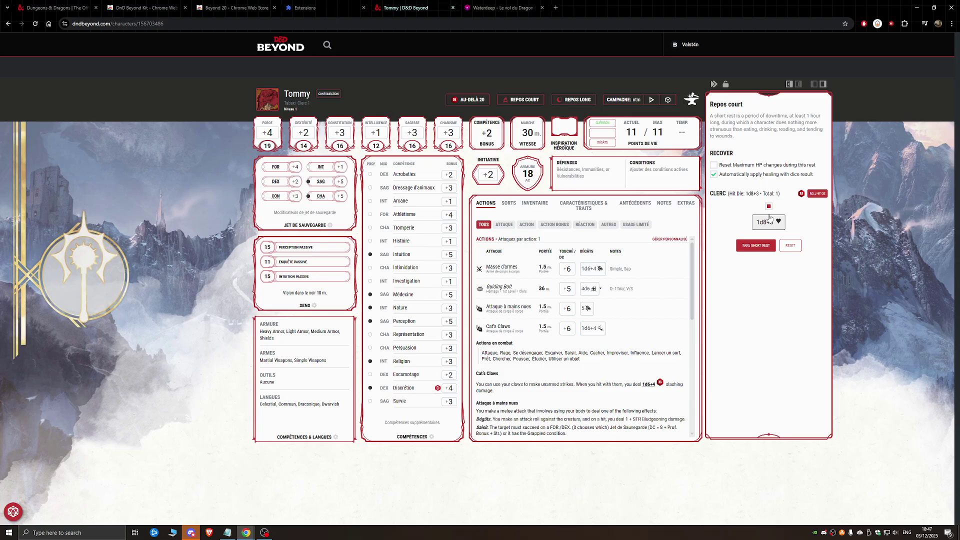
{"action": "left_click", "coordinate": [771, 206]}
{"action": "left_click", "coordinate": [768, 223]}
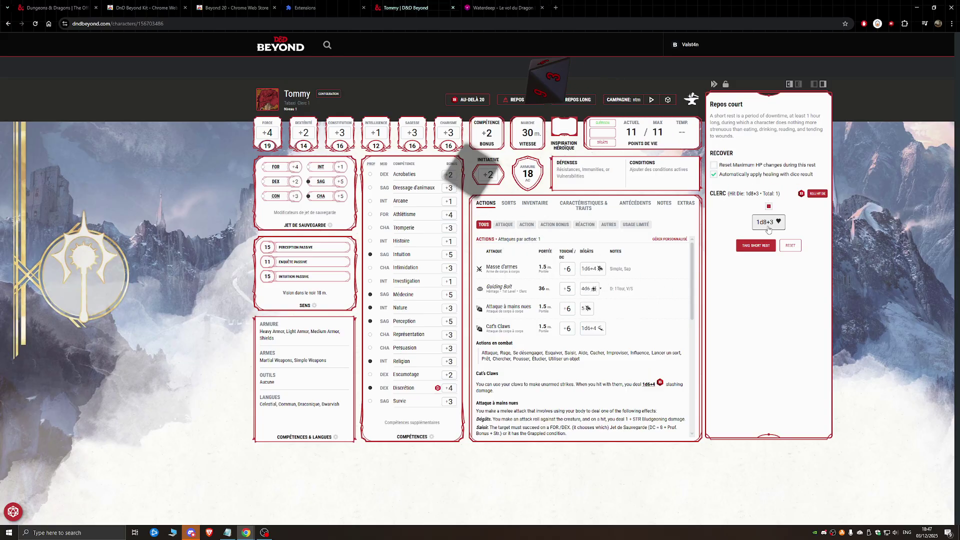
{"action": "left_click", "coordinate": [756, 228]}
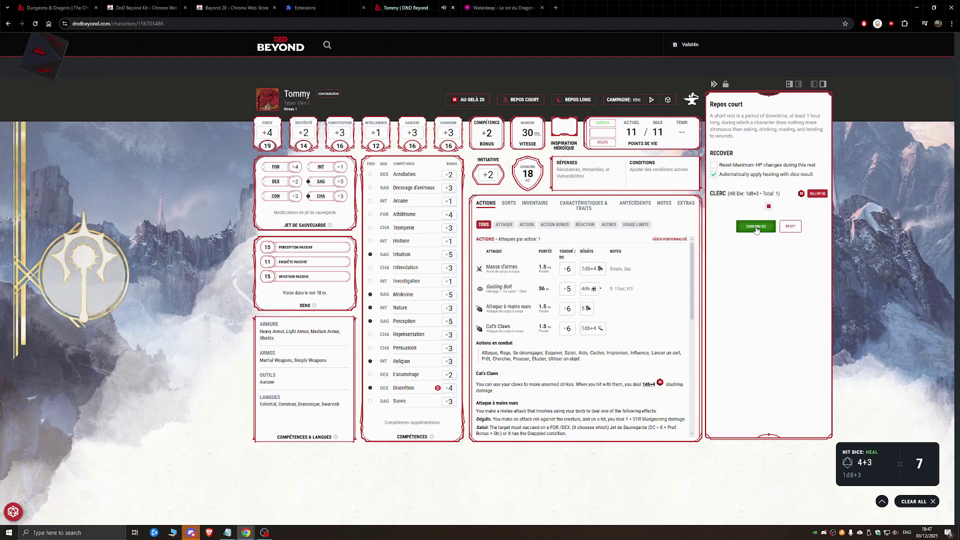
{"action": "left_click", "coordinate": [757, 228]}
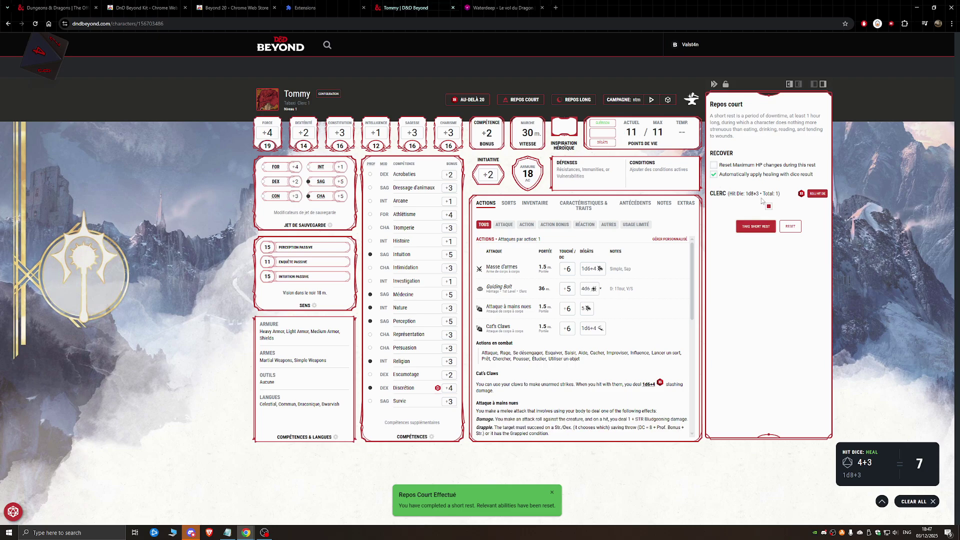
Apply 5 points of damage to the character's current hit points
{"action": "left_click", "coordinate": [638, 132]}
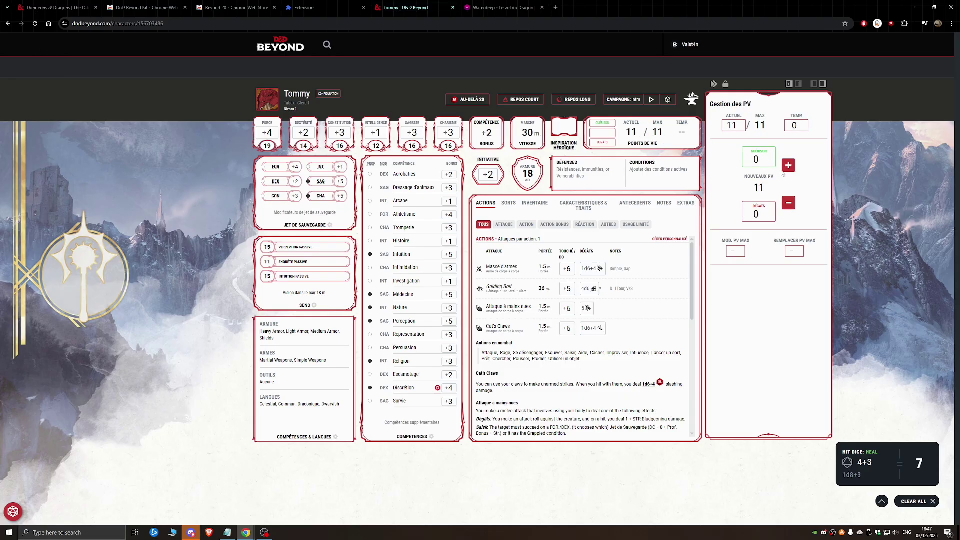
{"action": "left_click", "coordinate": [789, 203]}
{"action": "left_click", "coordinate": [788, 203]}
{"action": "left_click", "coordinate": [789, 203]}
{"action": "left_click", "coordinate": [789, 204]}
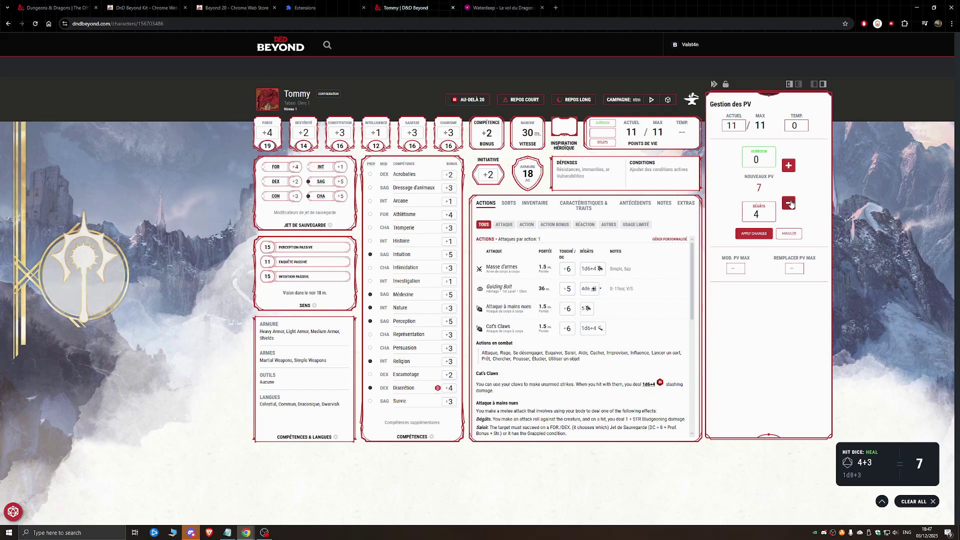
{"action": "left_click", "coordinate": [790, 204]}
{"action": "left_click", "coordinate": [758, 235]}
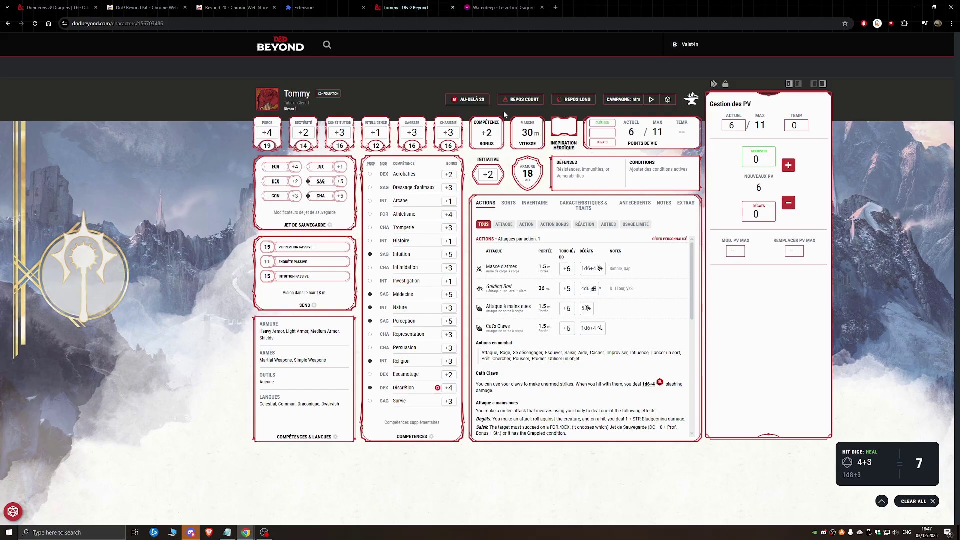
Take another short rest for the damaged character
{"action": "left_click", "coordinate": [520, 100]}
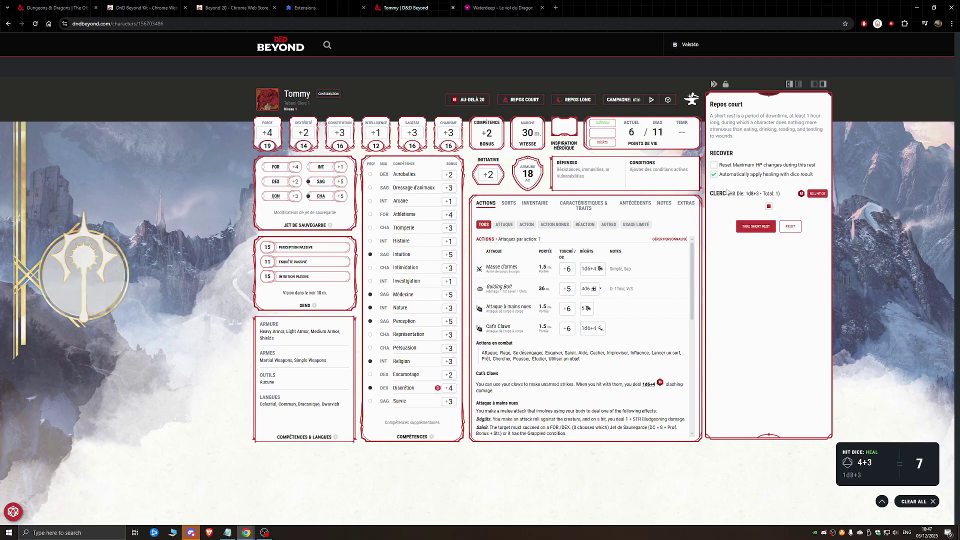
{"action": "left_click", "coordinate": [768, 207]}
{"action": "left_click", "coordinate": [764, 228]}
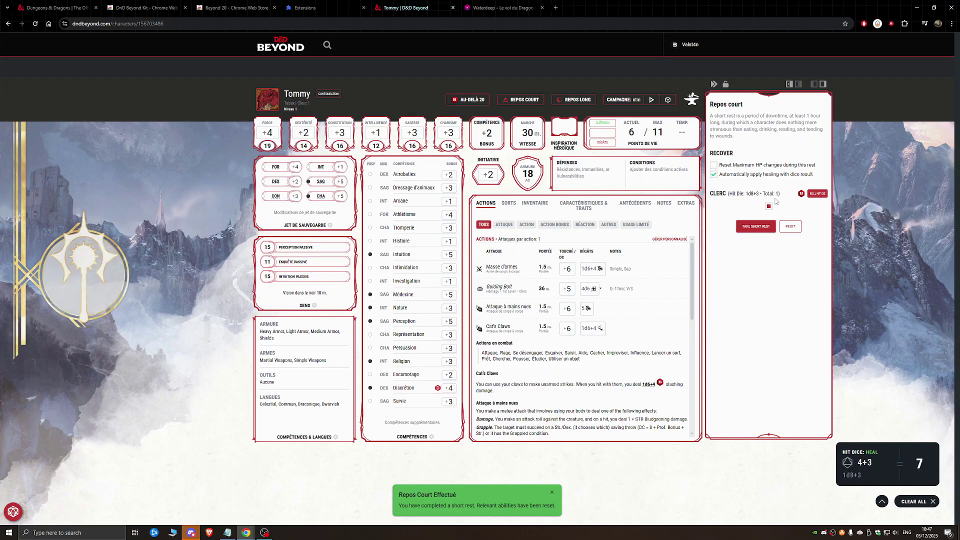
Free the spent Cleric hit die, roll the hit dice, dismiss the roll result and complete a short rest again
{"action": "left_click", "coordinate": [769, 207]}
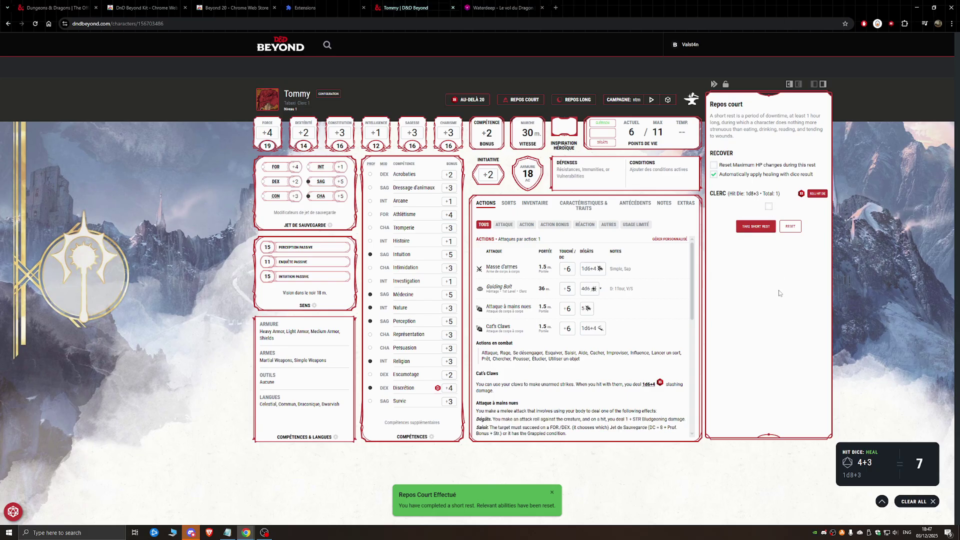
{"action": "left_click", "coordinate": [817, 194]}
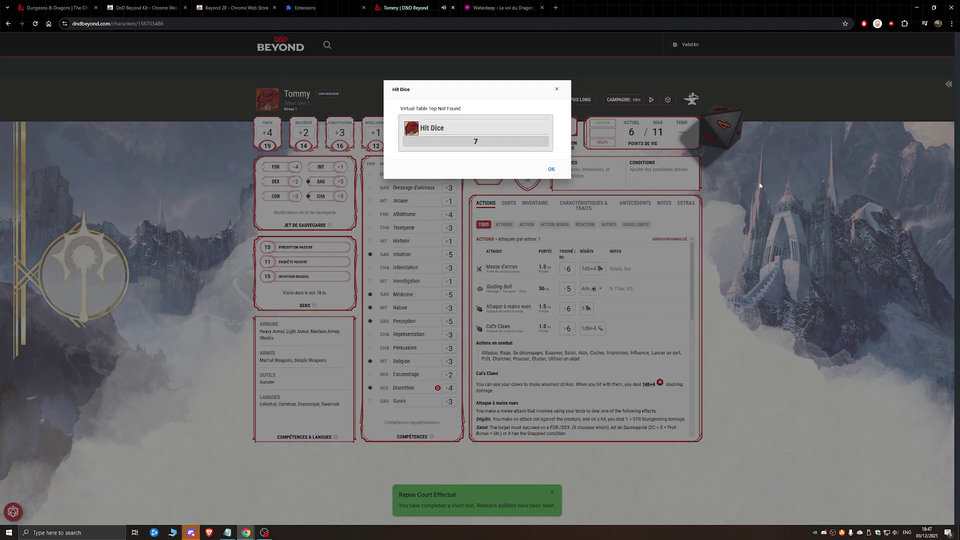
{"action": "left_click", "coordinate": [551, 169]}
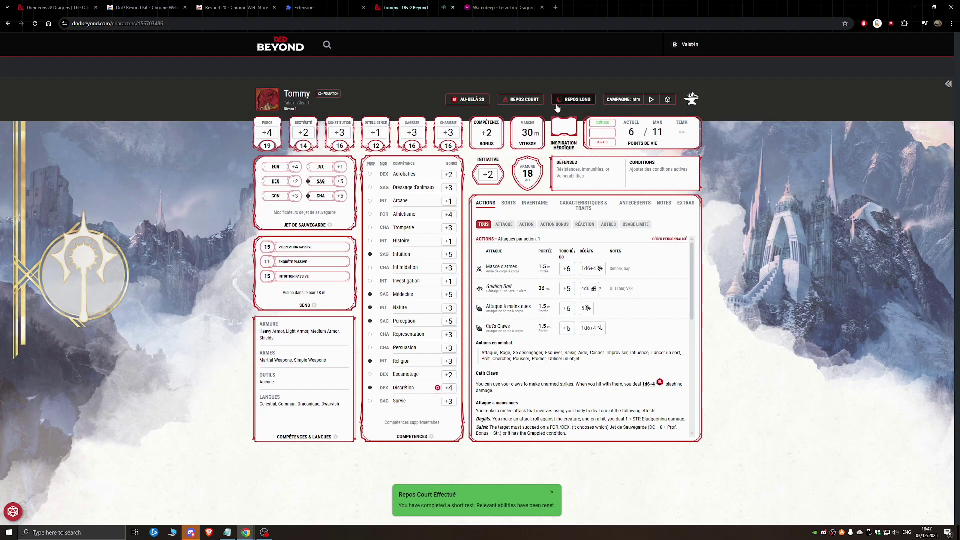
{"action": "left_click", "coordinate": [510, 97]}
{"action": "left_click", "coordinate": [746, 156]}
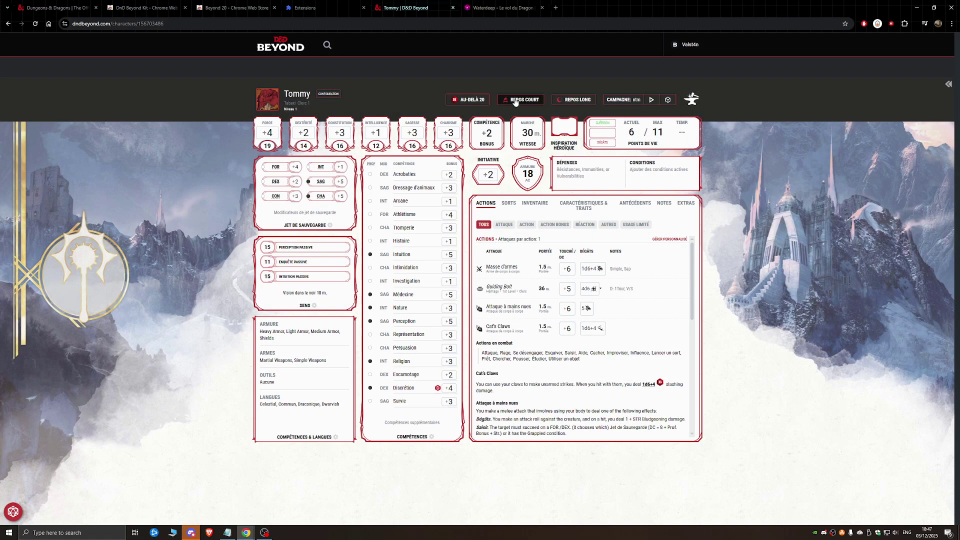
{"action": "left_click", "coordinate": [524, 100]}
{"action": "left_click", "coordinate": [756, 226]}
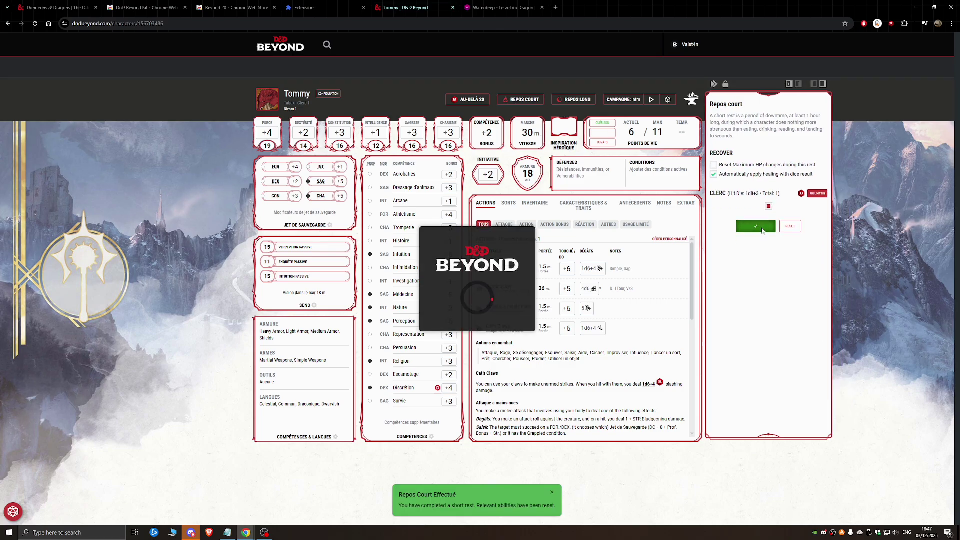
Check the spell slots and take a long rest with Recover 1/2 Hit Dice and the maximum HP reset enabled
{"action": "left_click", "coordinate": [510, 204]}
{"action": "scroll", "coordinate": [617, 333], "scroll_direction": "down", "scroll_amount": 3}
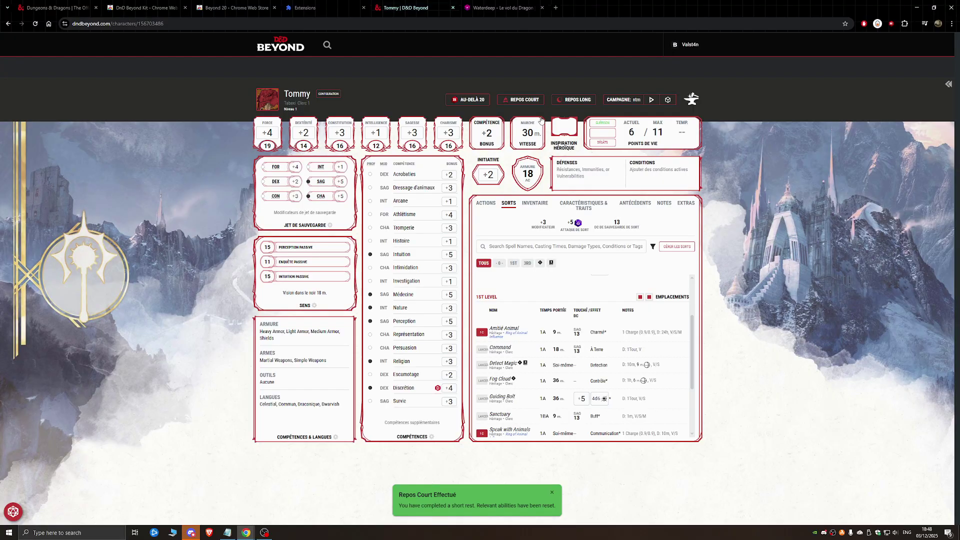
{"action": "left_click", "coordinate": [572, 100]}
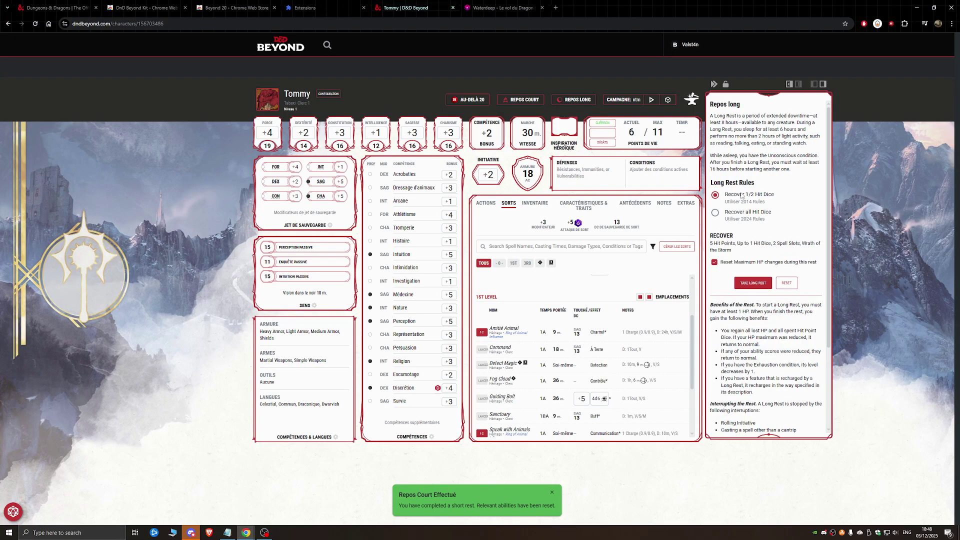
{"action": "left_click", "coordinate": [750, 284]}
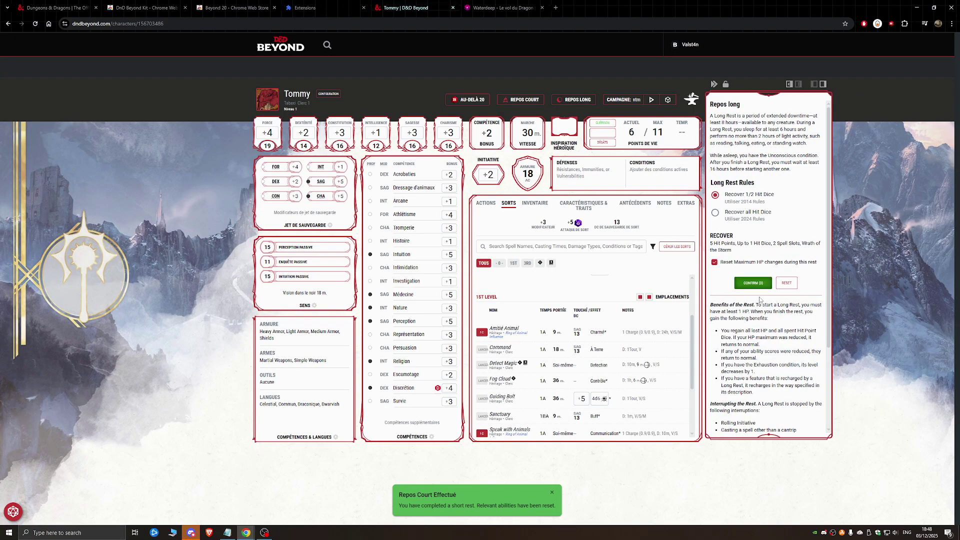
{"action": "left_click", "coordinate": [746, 284]}
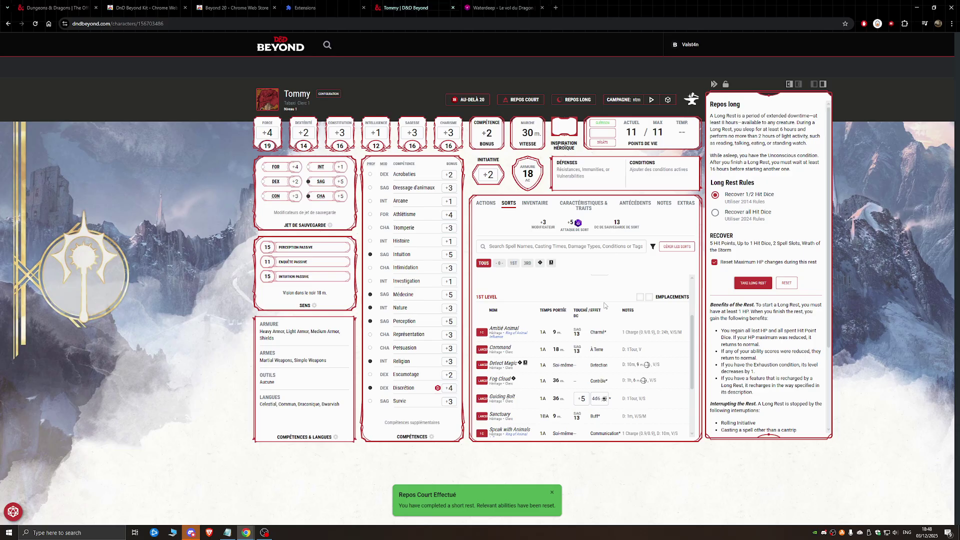
{"action": "scroll", "coordinate": [560, 353], "scroll_direction": "down", "scroll_amount": 2}
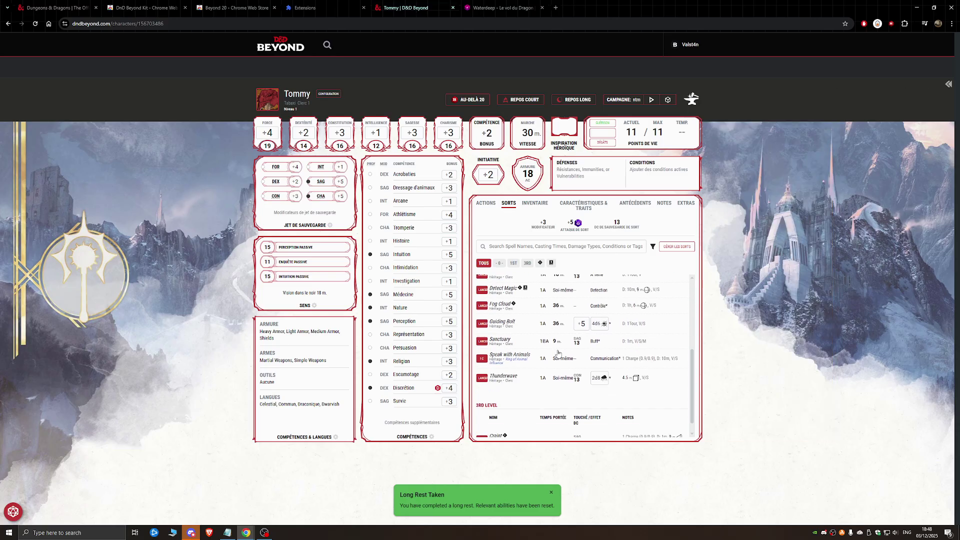
{"action": "scroll", "coordinate": [559, 356], "scroll_direction": "up", "scroll_amount": 5}
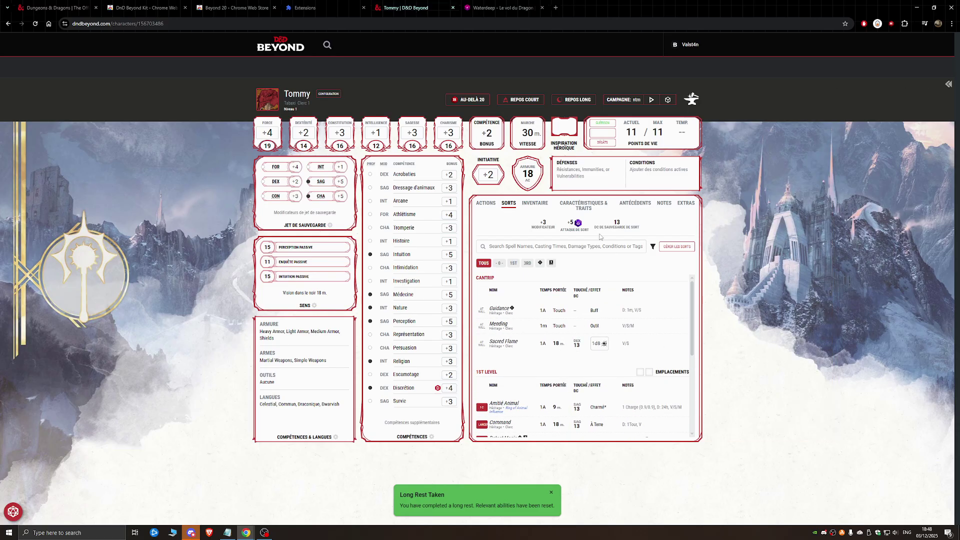
Open the character builder's class settings and set the Cleric level to 4
{"action": "left_click", "coordinate": [488, 103]}
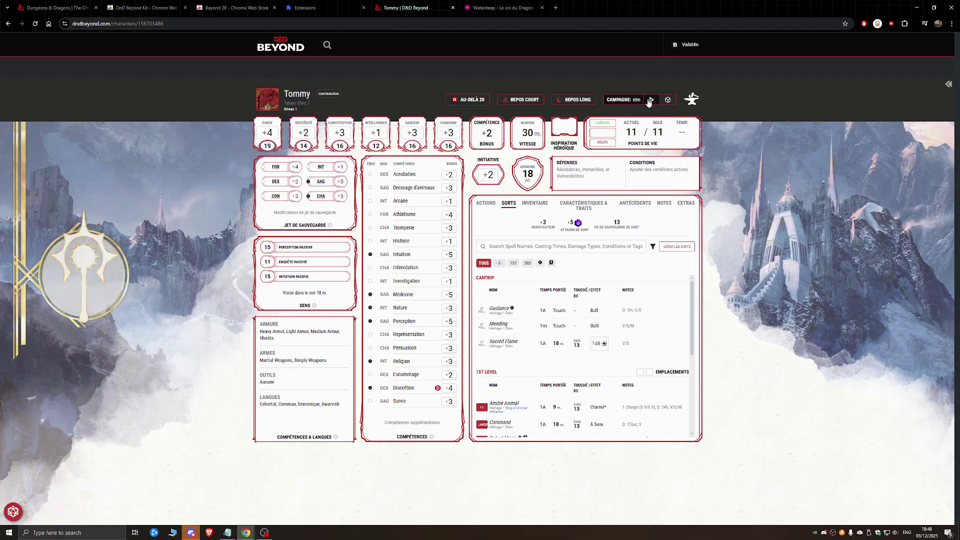
{"action": "left_click", "coordinate": [693, 103]}
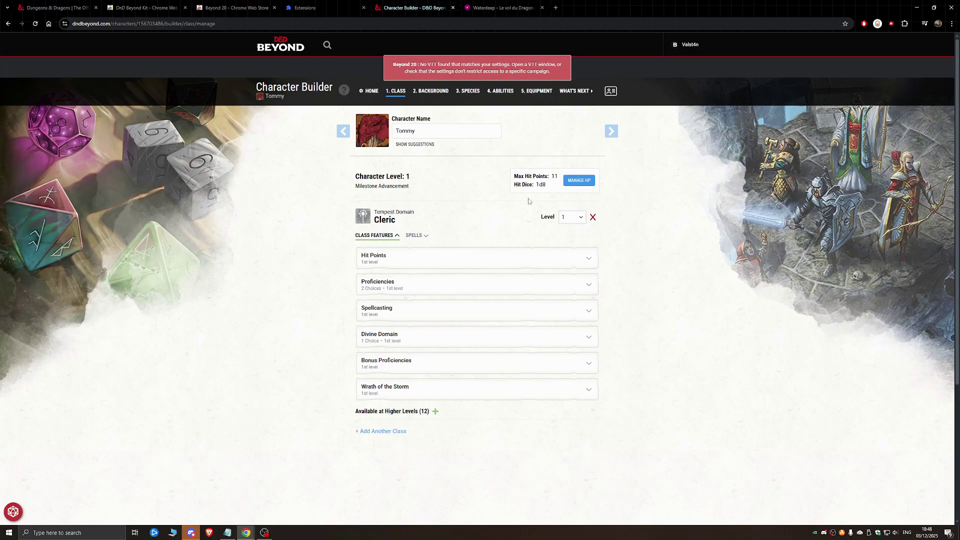
{"action": "left_click", "coordinate": [569, 217]}
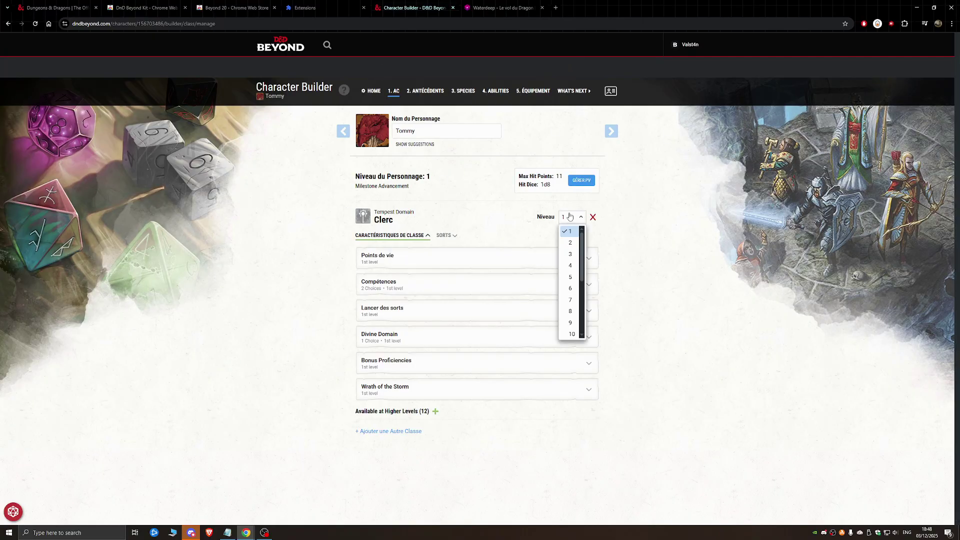
{"action": "left_click", "coordinate": [570, 265]}
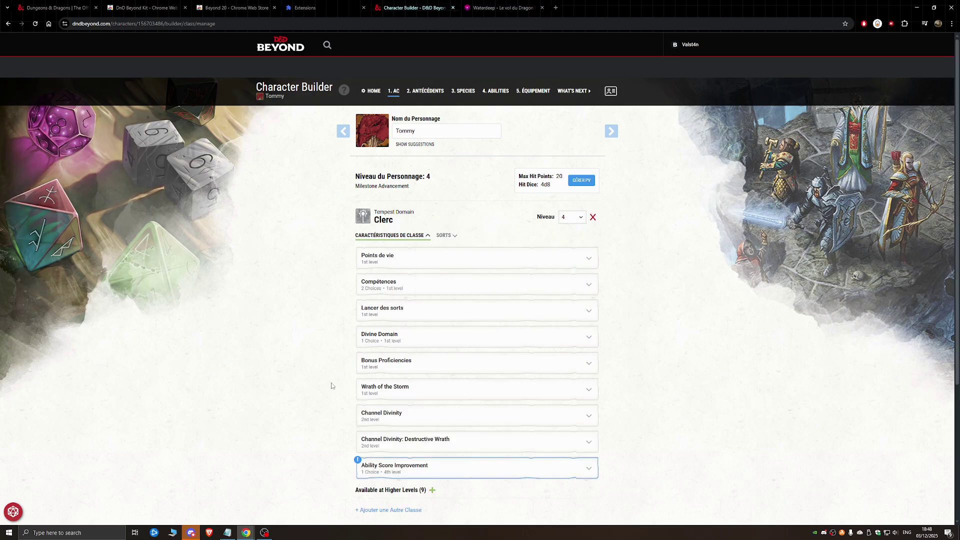
Read the description of the 2nd-level feature Channel Divinity: Destructive Wrath
{"action": "scroll", "coordinate": [331, 382], "scroll_direction": "down", "scroll_amount": 1}
{"action": "left_click", "coordinate": [450, 404]}
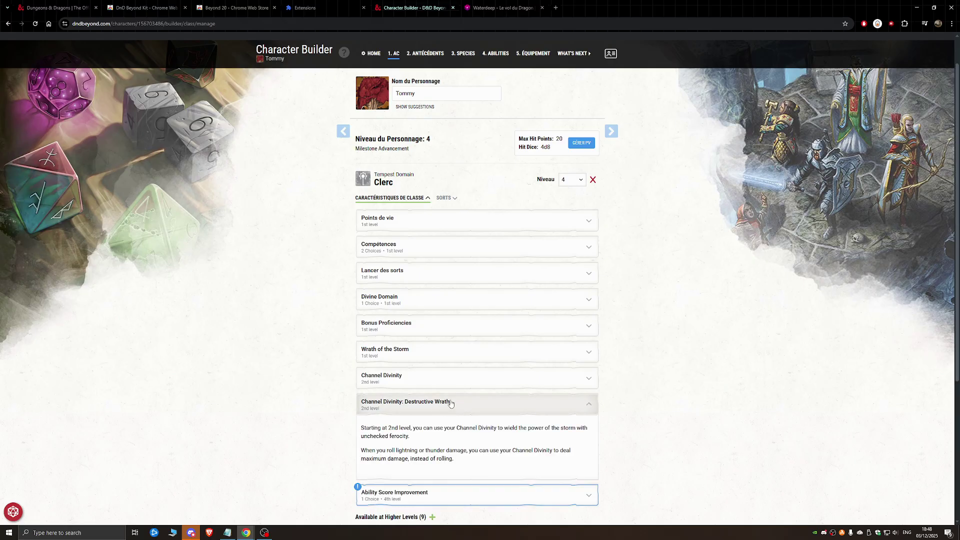
{"action": "left_click", "coordinate": [451, 383]}
{"action": "left_click", "coordinate": [452, 382]}
{"action": "scroll", "coordinate": [465, 395], "scroll_direction": "down", "scroll_amount": 3}
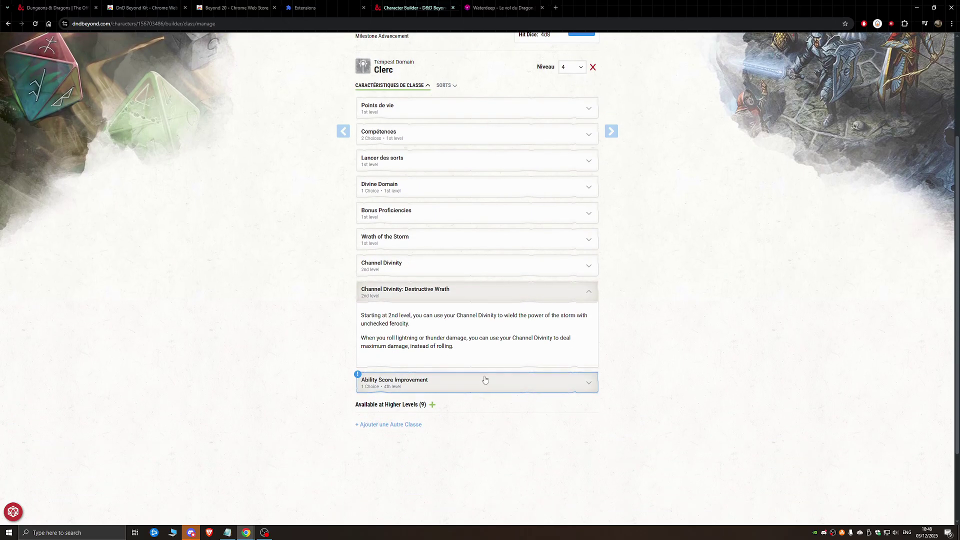
Expand the 4th-level Ability Score Improvement feature and select Ability Score Improvement as its option
{"action": "left_click", "coordinate": [485, 380]}
{"action": "scroll", "coordinate": [404, 395], "scroll_direction": "down", "scroll_amount": 1}
{"action": "left_click", "coordinate": [420, 424]}
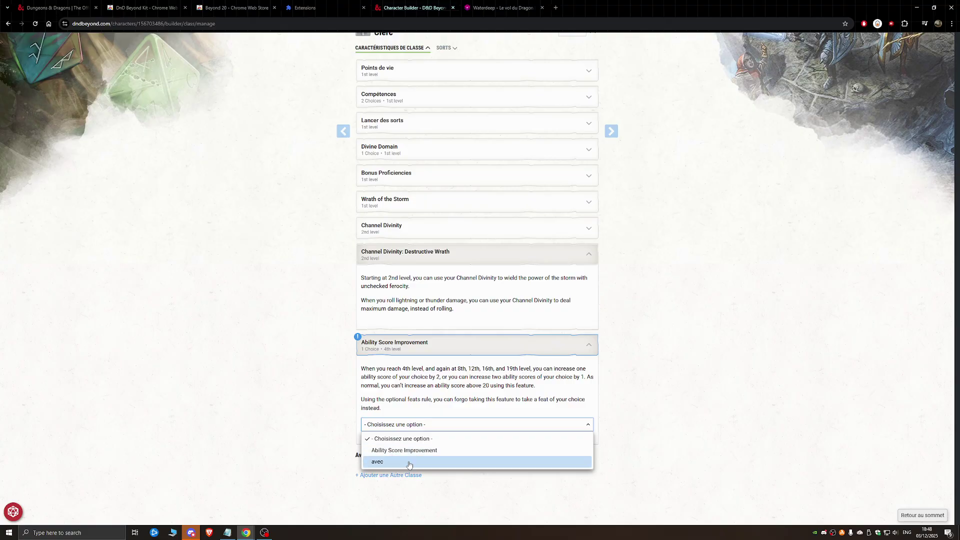
{"action": "left_click", "coordinate": [464, 451]}
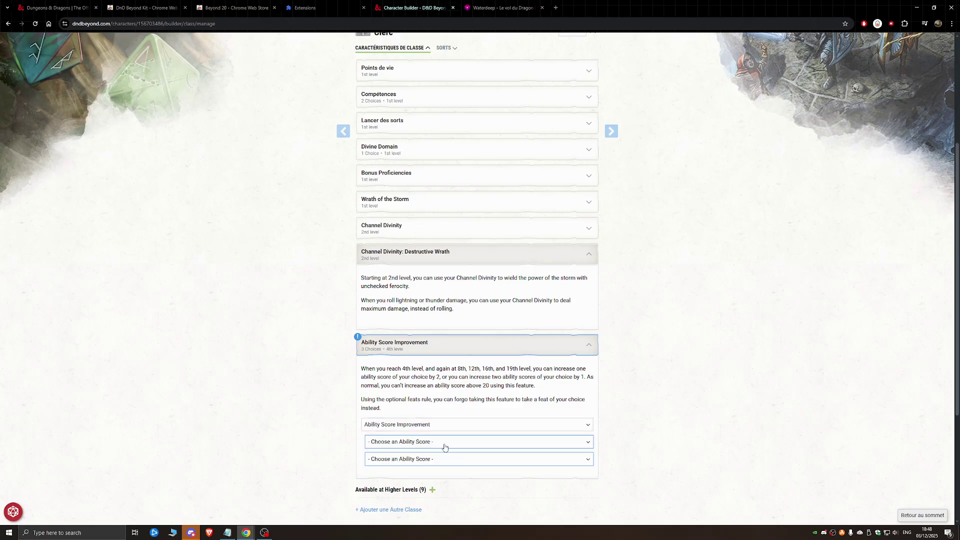
Switch the 4th-level choice to the feat option, shown as "avec", and select the Observant feat
{"action": "left_click", "coordinate": [443, 427]}
{"action": "left_click", "coordinate": [410, 459]}
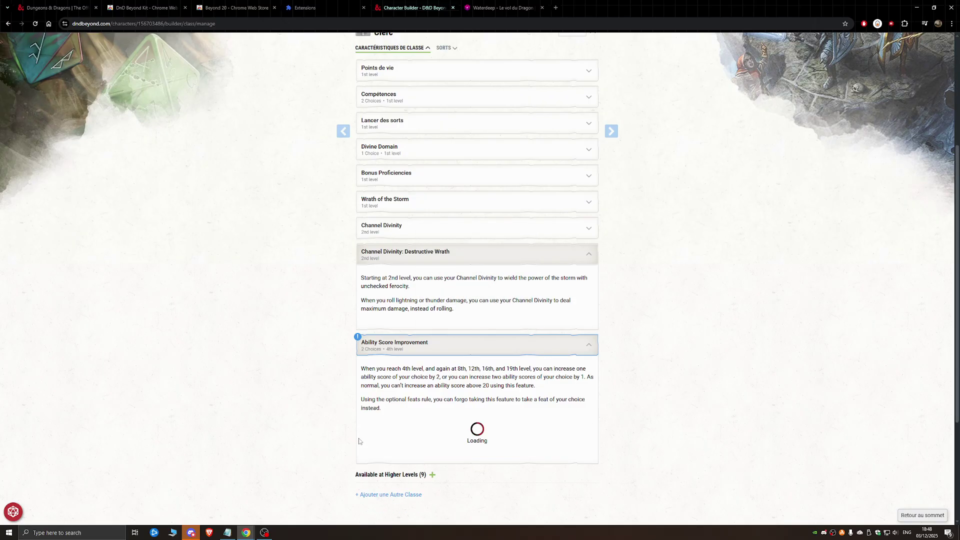
{"action": "left_click", "coordinate": [438, 447]}
{"action": "scroll", "coordinate": [457, 414], "scroll_direction": "down", "scroll_amount": 3}
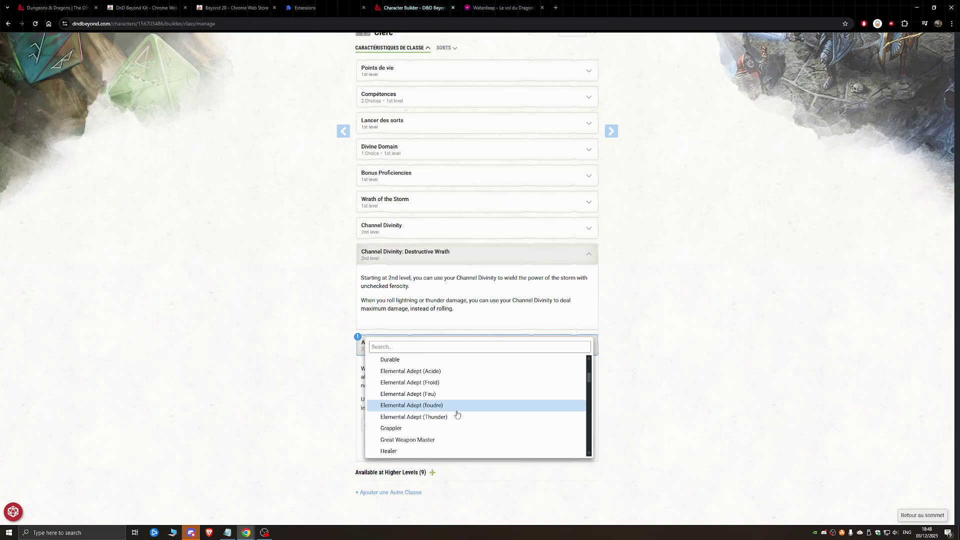
{"action": "scroll", "coordinate": [457, 414], "scroll_direction": "down", "scroll_amount": 4}
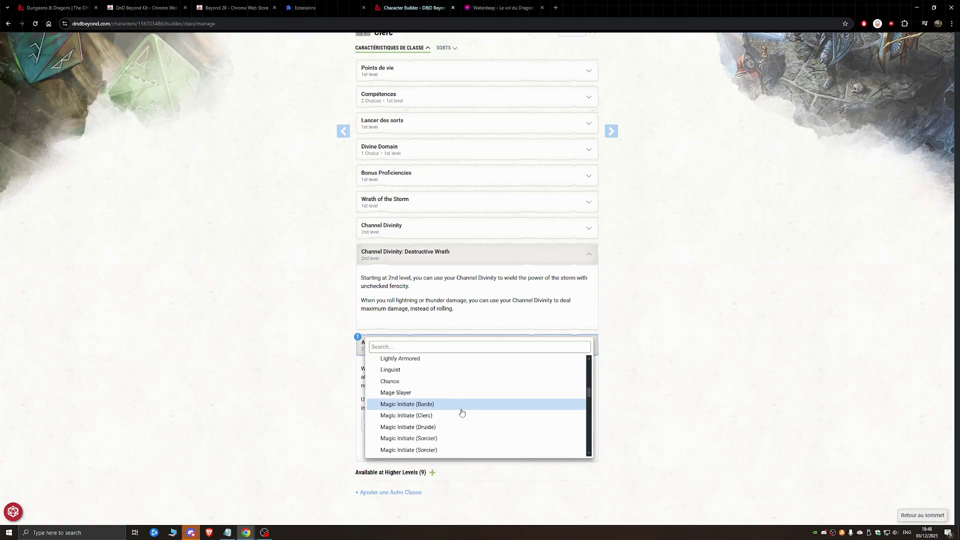
{"action": "scroll", "coordinate": [462, 413], "scroll_direction": "down", "scroll_amount": 4}
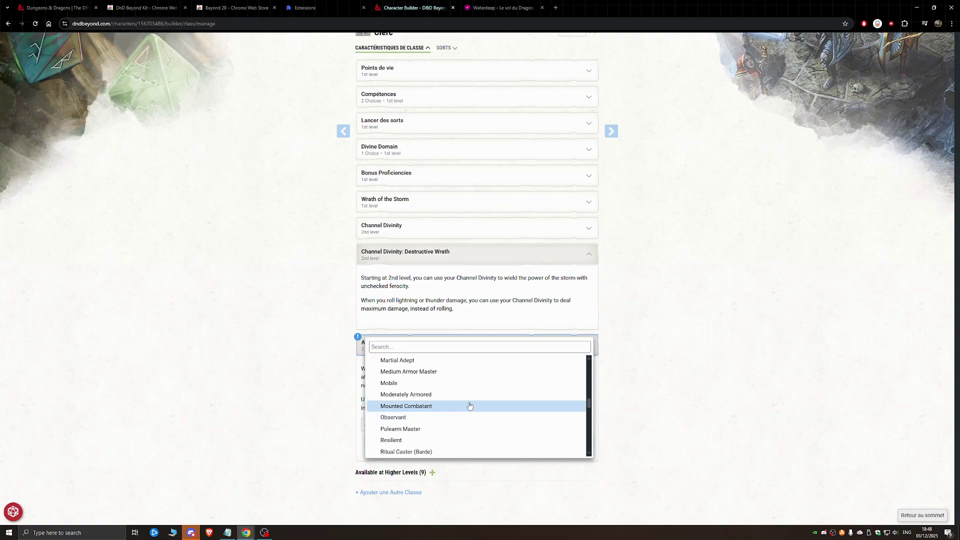
{"action": "left_click", "coordinate": [409, 418]}
{"action": "scroll", "coordinate": [380, 458], "scroll_direction": "down", "scroll_amount": 2}
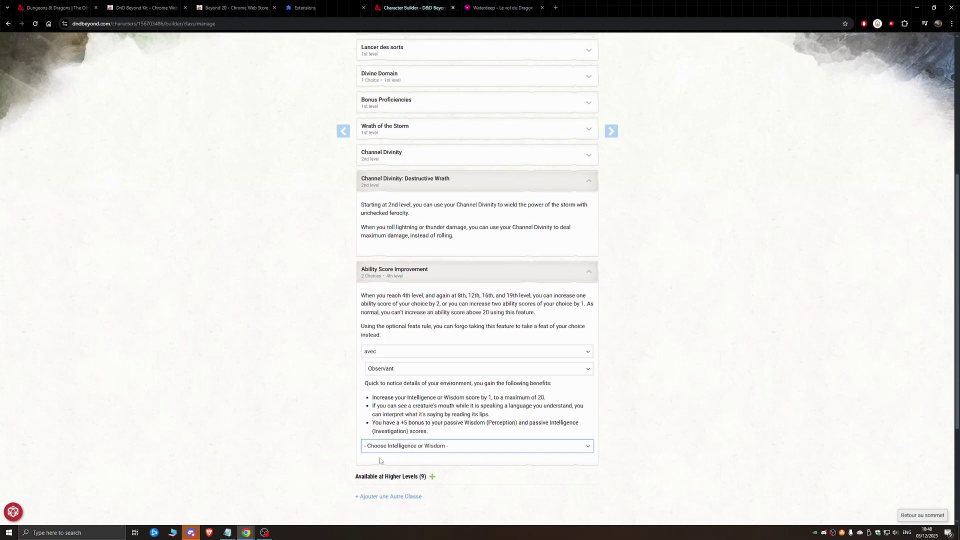
Set the Observant feat's ability increase to Wisdom Score
{"action": "left_click", "coordinate": [440, 445]}
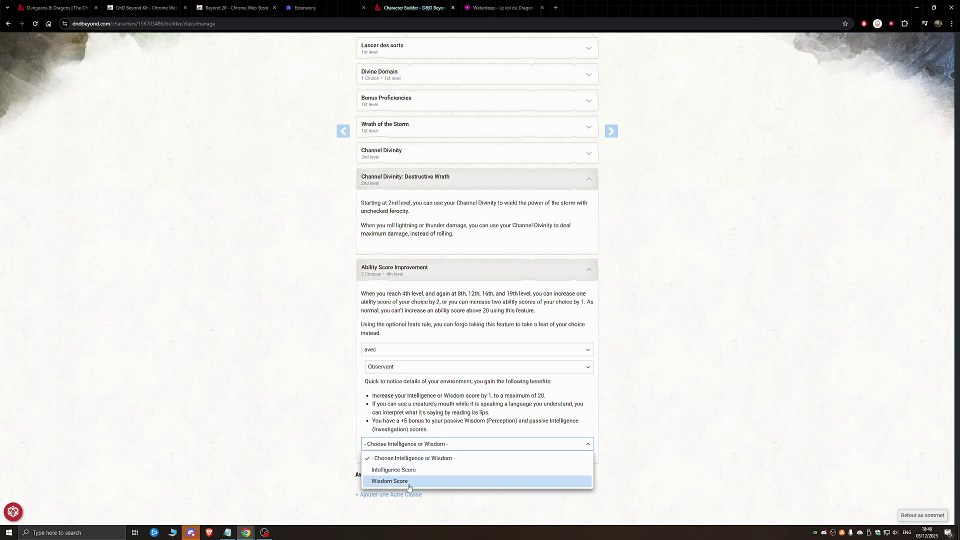
{"action": "left_click", "coordinate": [409, 482]}
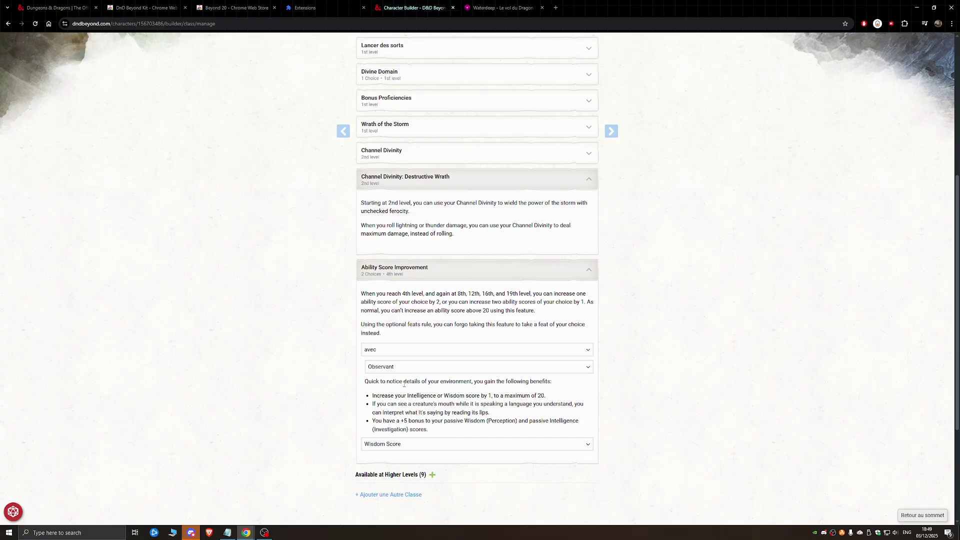
Check the hit point management settings, close them, and roll 3d8 for the hit points of the three new levels
{"action": "scroll", "coordinate": [395, 393], "scroll_direction": "up", "scroll_amount": 4}
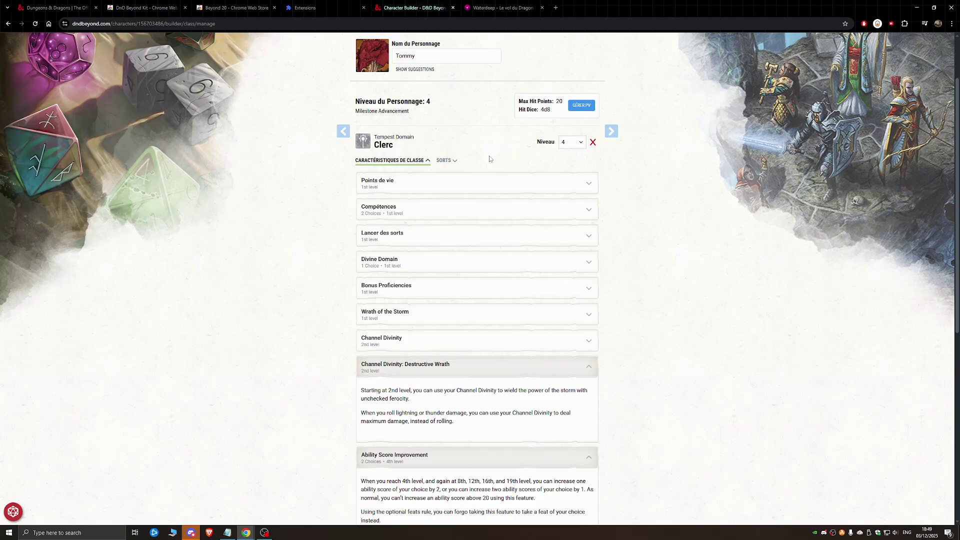
{"action": "left_click", "coordinate": [576, 104]}
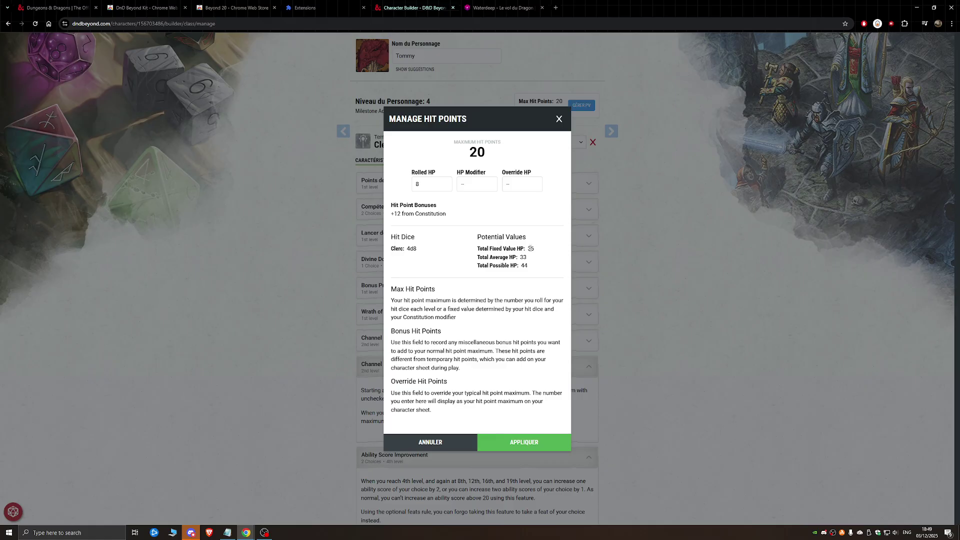
{"action": "left_click", "coordinate": [560, 120]}
{"action": "left_click", "coordinate": [11, 512]}
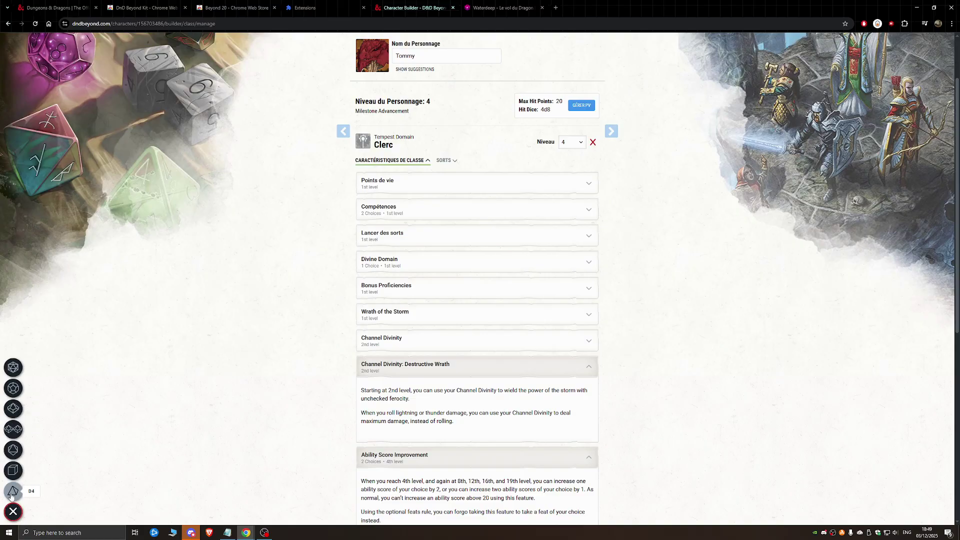
{"action": "left_click", "coordinate": [12, 449]}
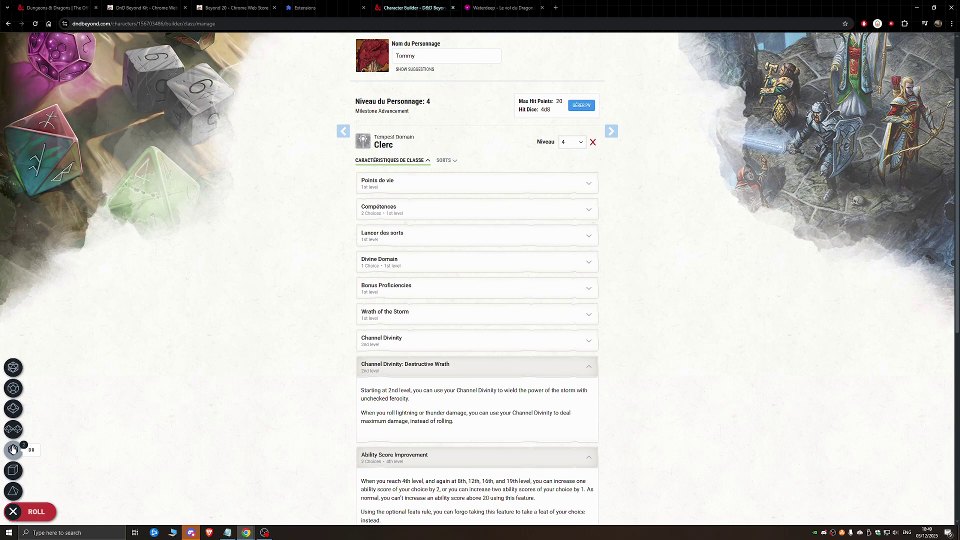
{"action": "left_click", "coordinate": [40, 512]}
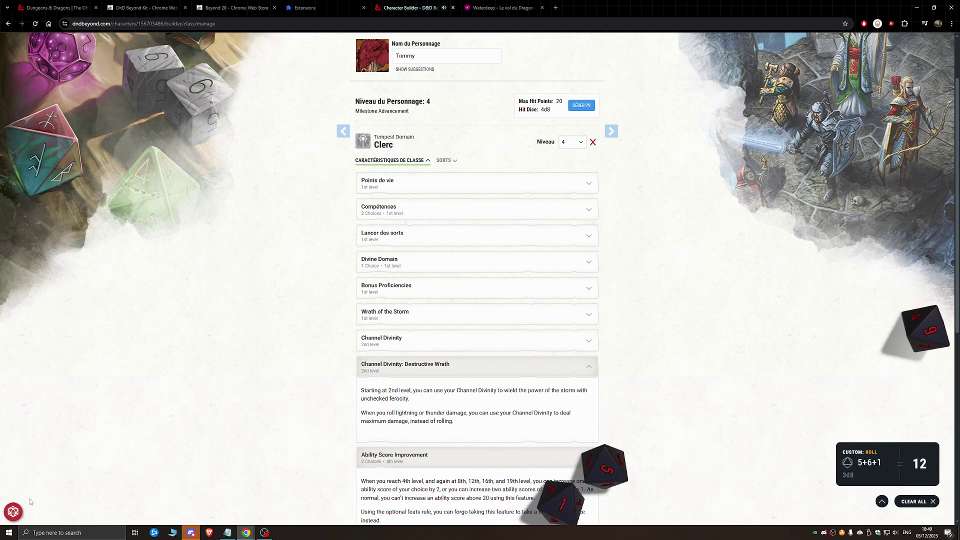
Add the 3d8 result to Tommy's Rolled HP and apply it, for a maximum of 32 hit points
{"action": "left_click", "coordinate": [580, 106]}
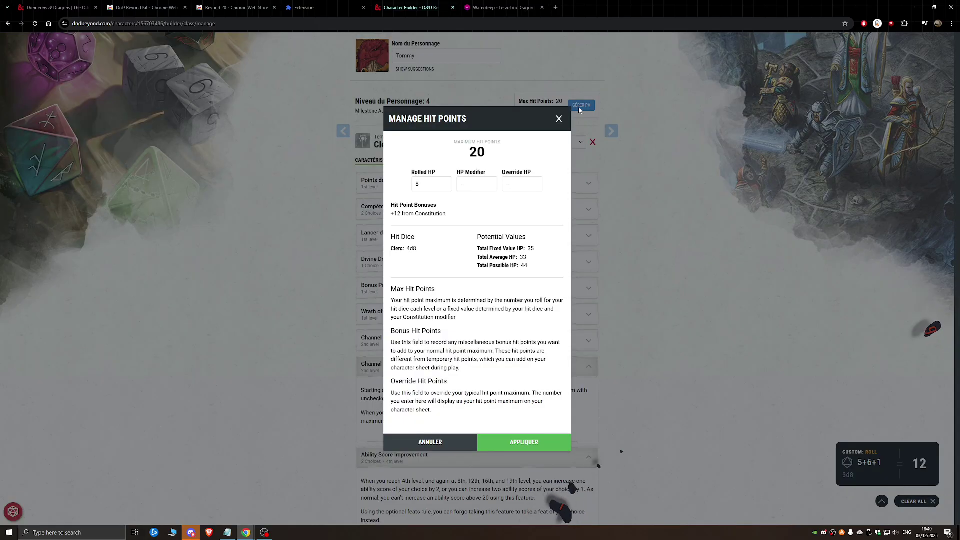
{"action": "double_click", "coordinate": [422, 184]}
{"action": "left_click", "coordinate": [464, 220]}
{"action": "left_click", "coordinate": [550, 435]}
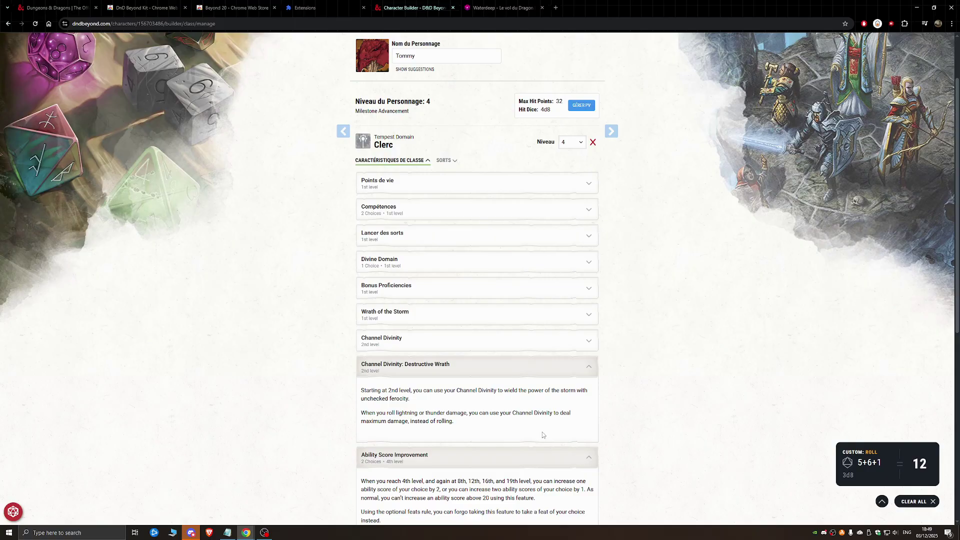
Open the Cleric's known spells and learn the Light cantrip, shown as "Léger"
{"action": "left_click", "coordinate": [445, 160]}
{"action": "left_click", "coordinate": [435, 181]}
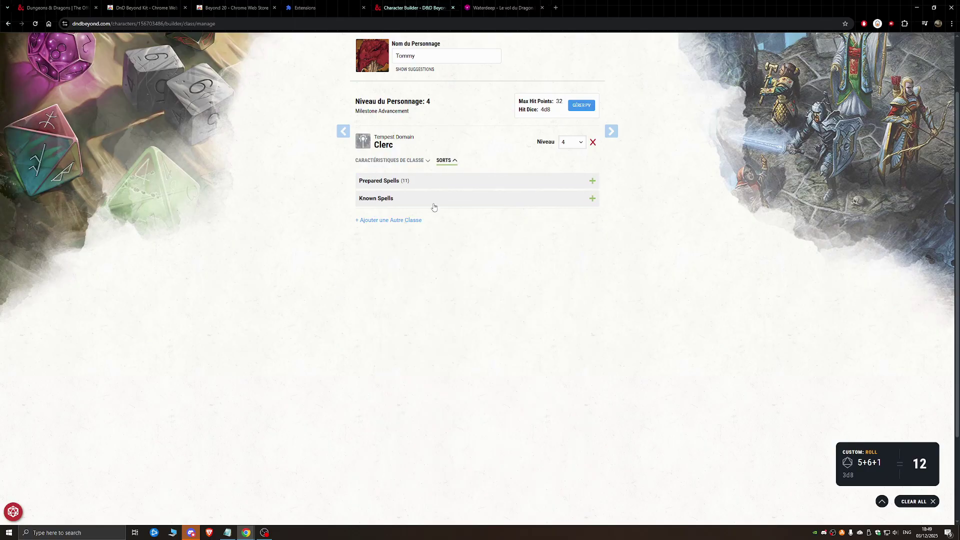
{"action": "left_click", "coordinate": [433, 200]}
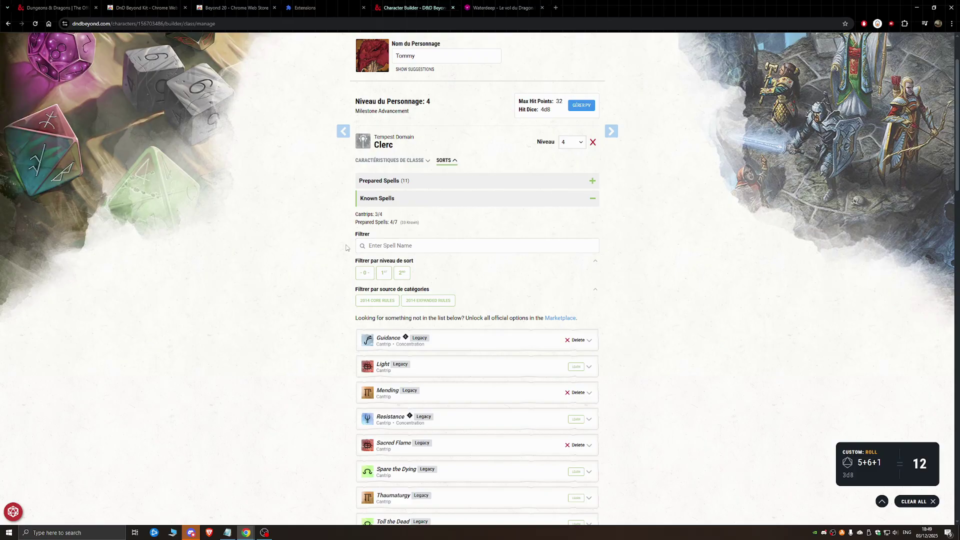
{"action": "scroll", "coordinate": [320, 353], "scroll_direction": "down", "scroll_amount": 2}
{"action": "left_click", "coordinate": [576, 291]}
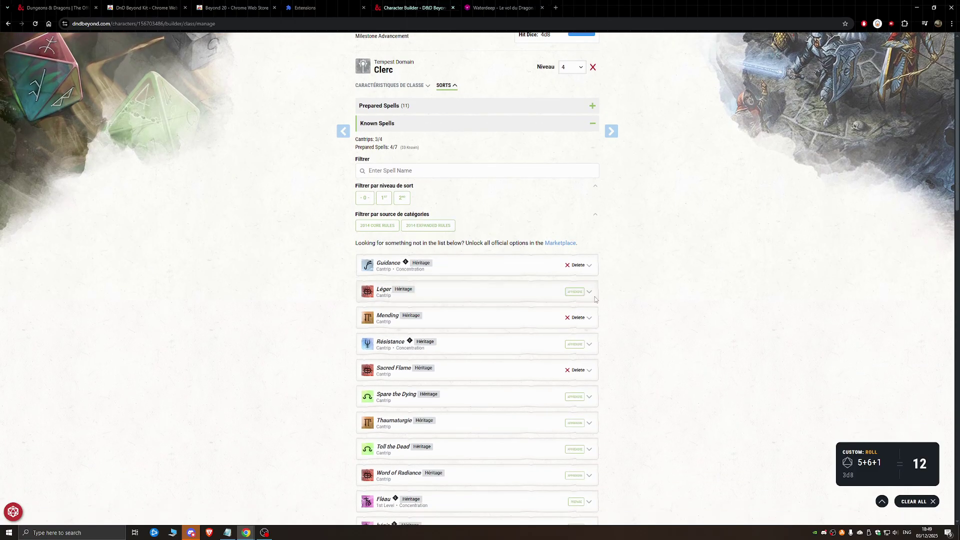
Filter the known spells to 2nd level and prepare Prayer of Healing, Hold Person and Enhance Ability
{"action": "left_click", "coordinate": [402, 198]}
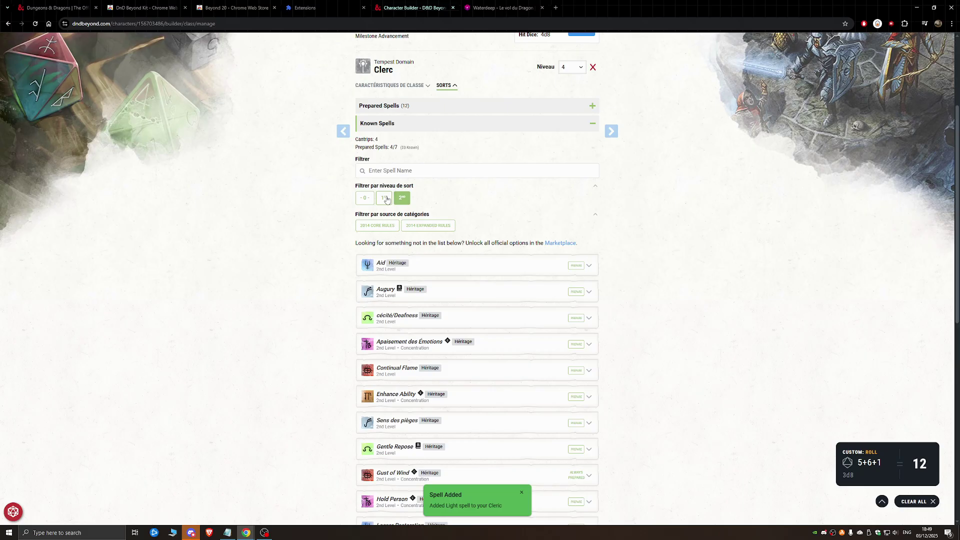
{"action": "scroll", "coordinate": [370, 250], "scroll_direction": "down", "scroll_amount": 2}
{"action": "scroll", "coordinate": [354, 285], "scroll_direction": "up", "scroll_amount": 2}
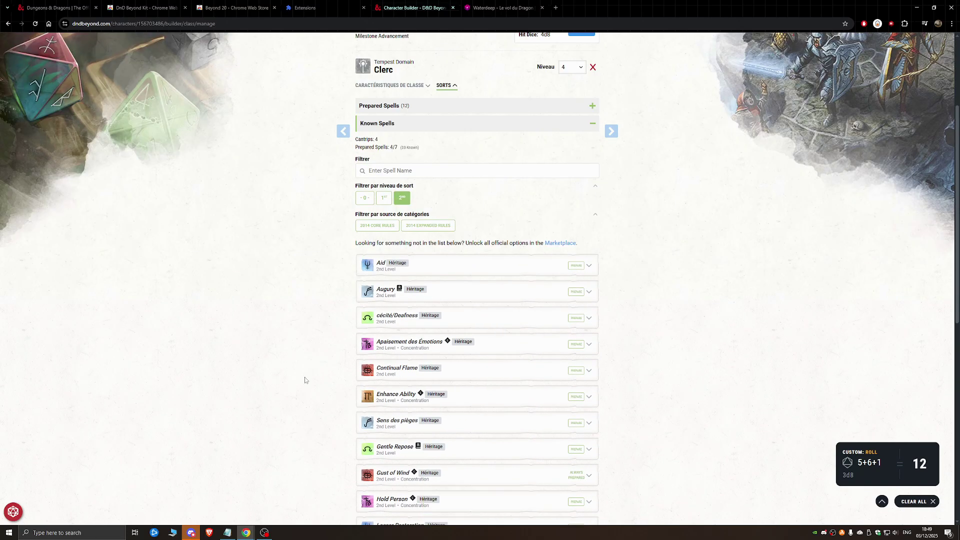
{"action": "scroll", "coordinate": [304, 380], "scroll_direction": "down", "scroll_amount": 7}
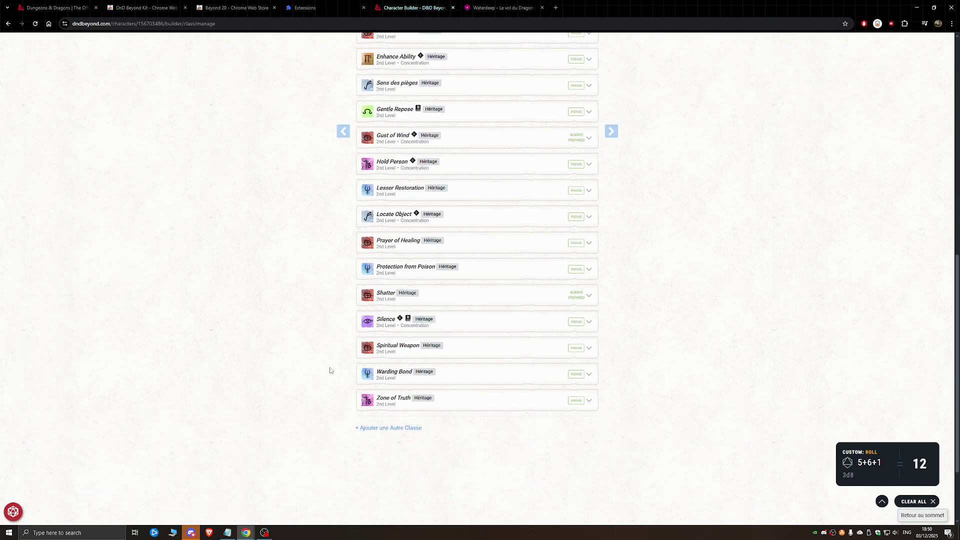
{"action": "left_click", "coordinate": [574, 244]}
{"action": "left_click", "coordinate": [592, 212]}
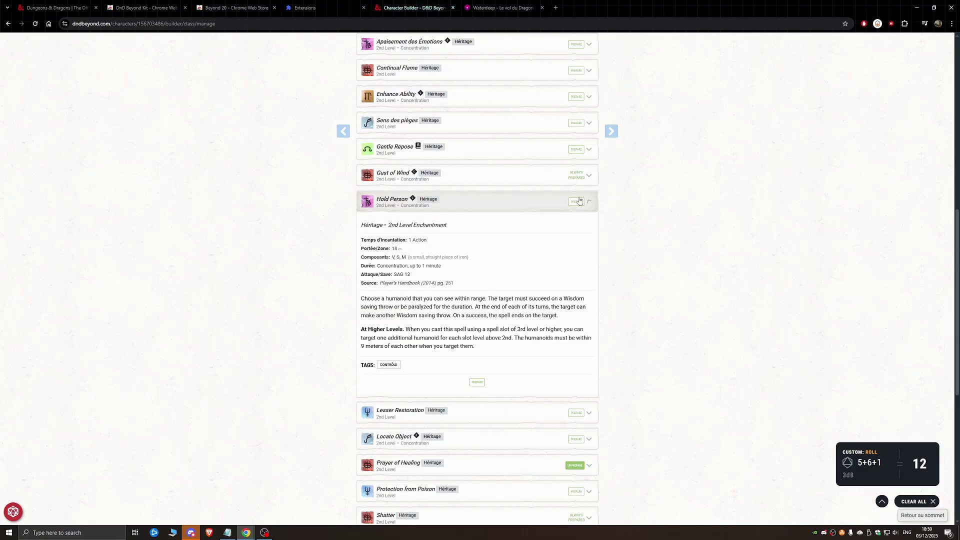
{"action": "left_click", "coordinate": [576, 202]}
{"action": "scroll", "coordinate": [550, 225], "scroll_direction": "up", "scroll_amount": 2}
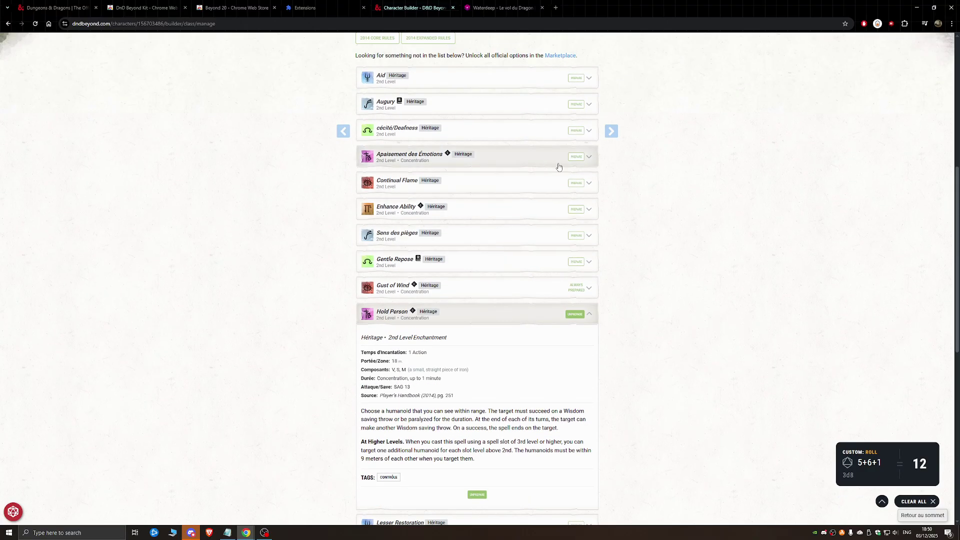
{"action": "left_click", "coordinate": [576, 209]}
Advance through the remaining builder sections to the final page and open Tommy's character sheet
{"action": "scroll", "coordinate": [511, 235], "scroll_direction": "up", "scroll_amount": 7}
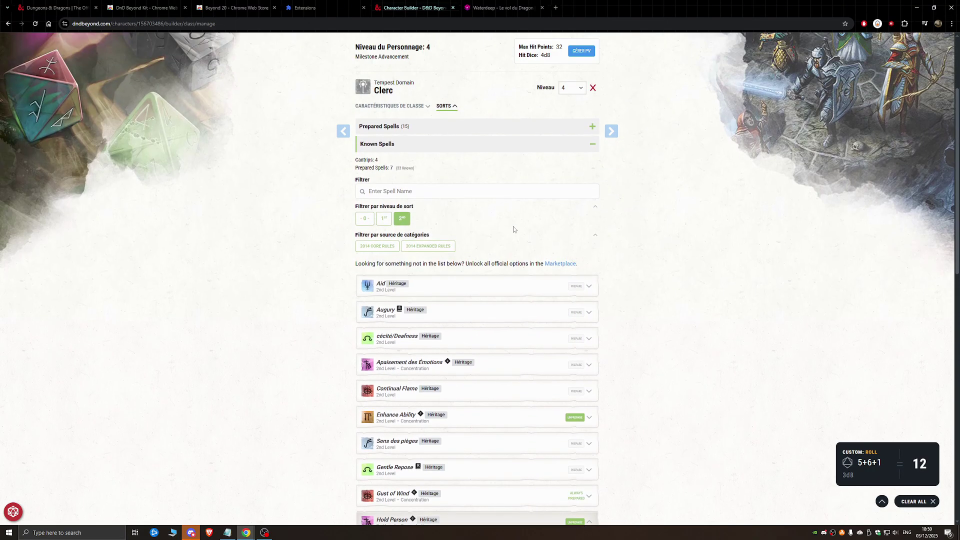
{"action": "left_click", "coordinate": [612, 133]}
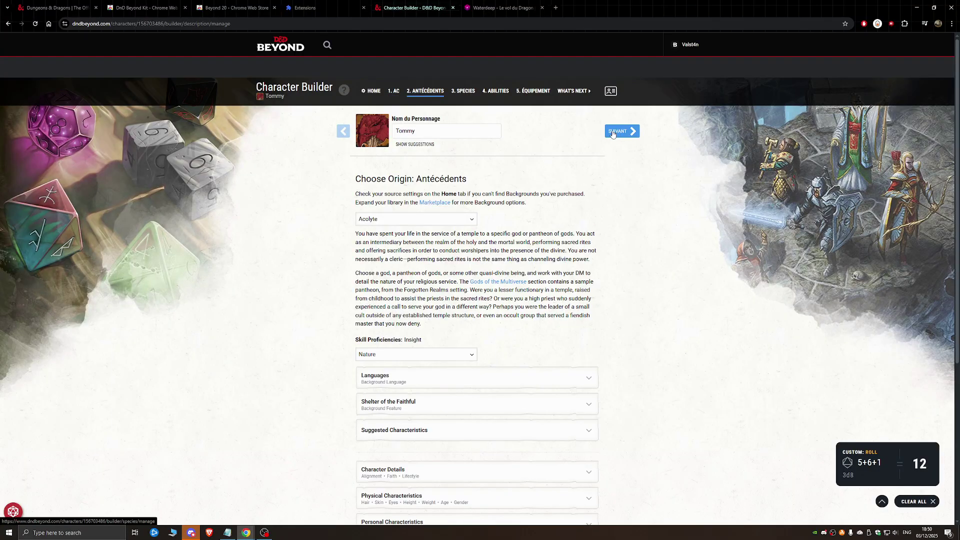
{"action": "left_click", "coordinate": [612, 133]}
{"action": "left_click", "coordinate": [613, 133]}
{"action": "left_click", "coordinate": [613, 132]}
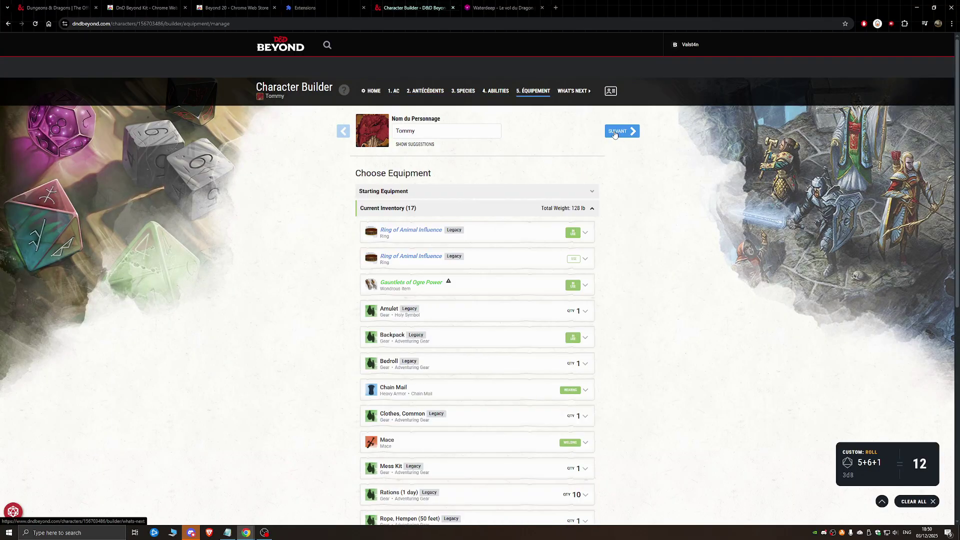
{"action": "left_click", "coordinate": [615, 133]}
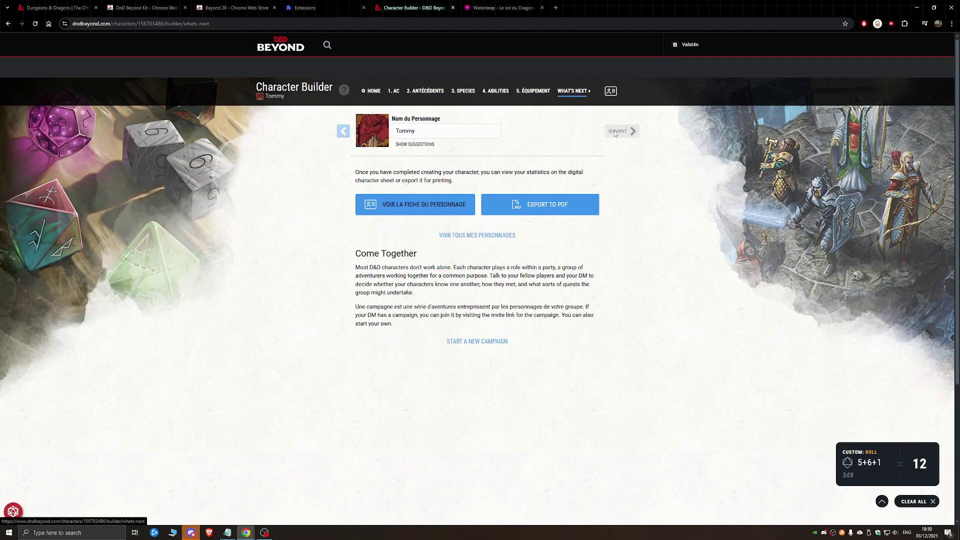
{"action": "left_click", "coordinate": [413, 209]}
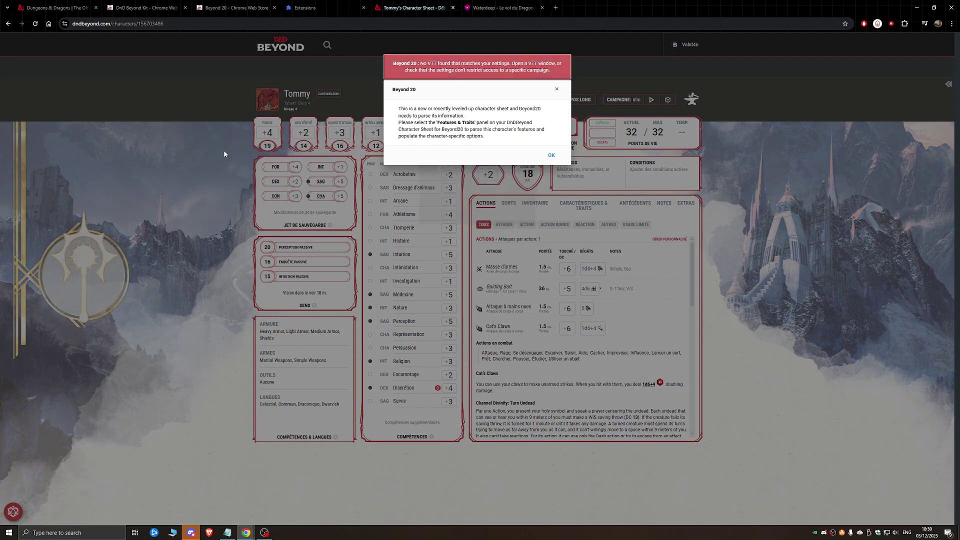
Dismiss the Beyond 20 notice and display the sheet's Features & Traits so the extension parses the leveled-up character
{"action": "left_click", "coordinate": [551, 156]}
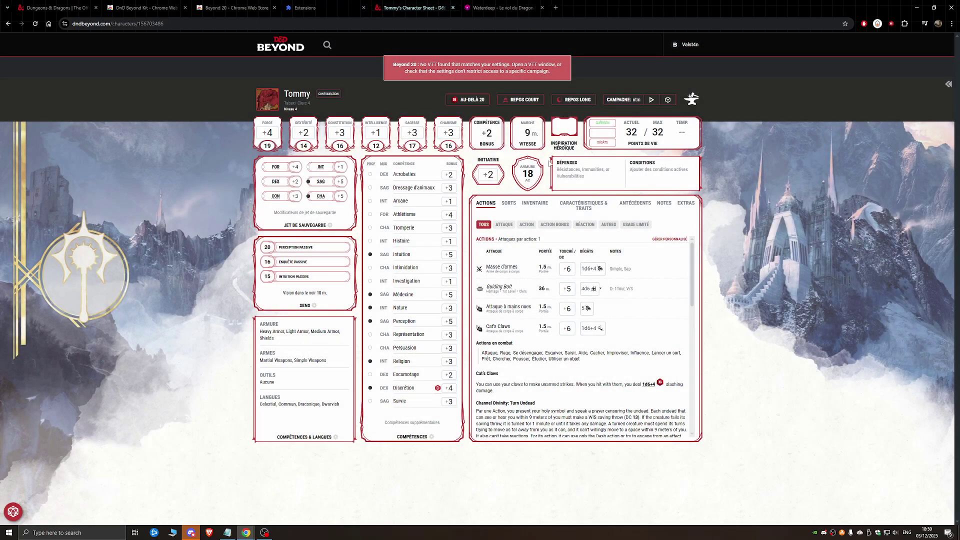
{"action": "left_click", "coordinate": [587, 214]}
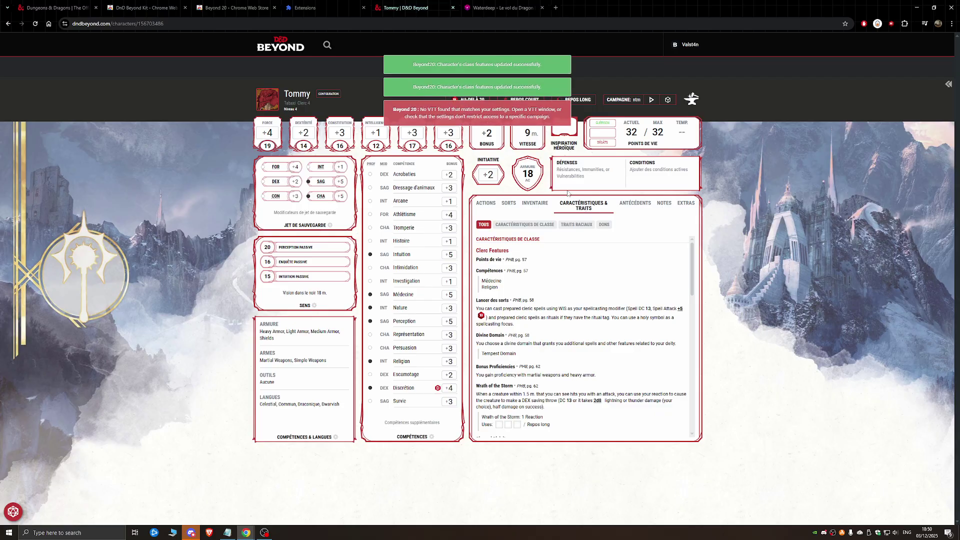
Review the character sheet's spell list, examining the 2nd-level spells, their slots and the 3rd-level entry
{"action": "left_click", "coordinate": [508, 203]}
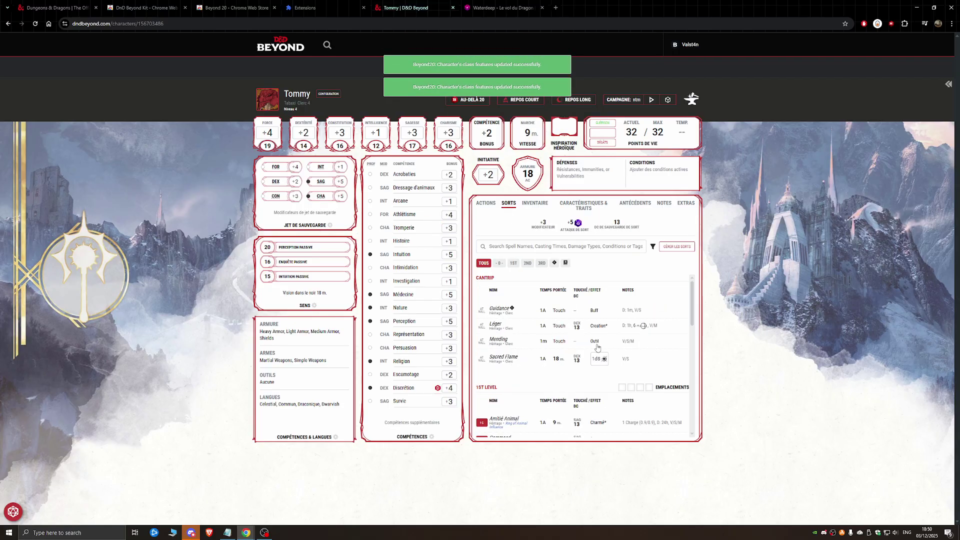
{"action": "scroll", "coordinate": [558, 325], "scroll_direction": "down", "scroll_amount": 5}
{"action": "scroll", "coordinate": [558, 324], "scroll_direction": "down", "scroll_amount": 2}
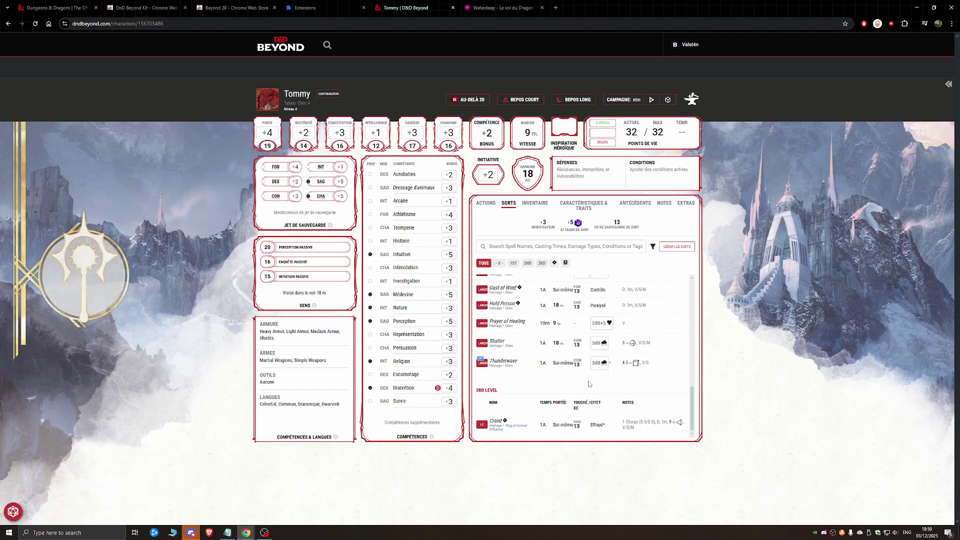
{"action": "scroll", "coordinate": [512, 391], "scroll_direction": "up", "scroll_amount": 3}
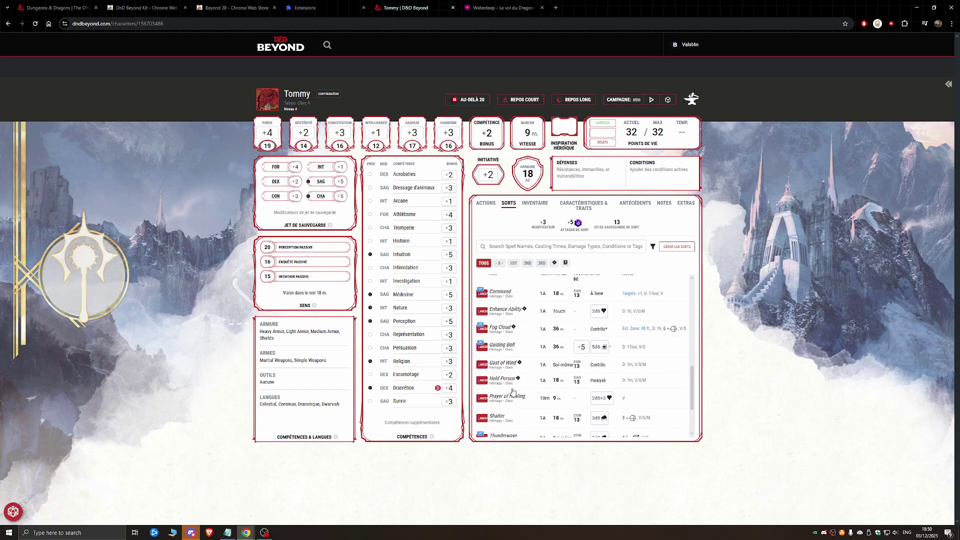
{"action": "scroll", "coordinate": [524, 393], "scroll_direction": "up", "scroll_amount": 1}
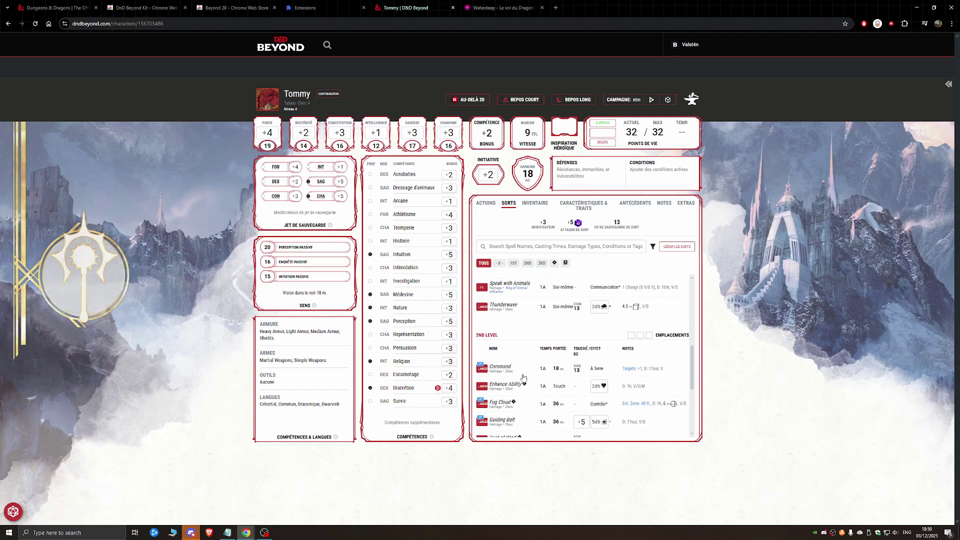
{"action": "scroll", "coordinate": [524, 378], "scroll_direction": "down", "scroll_amount": 1}
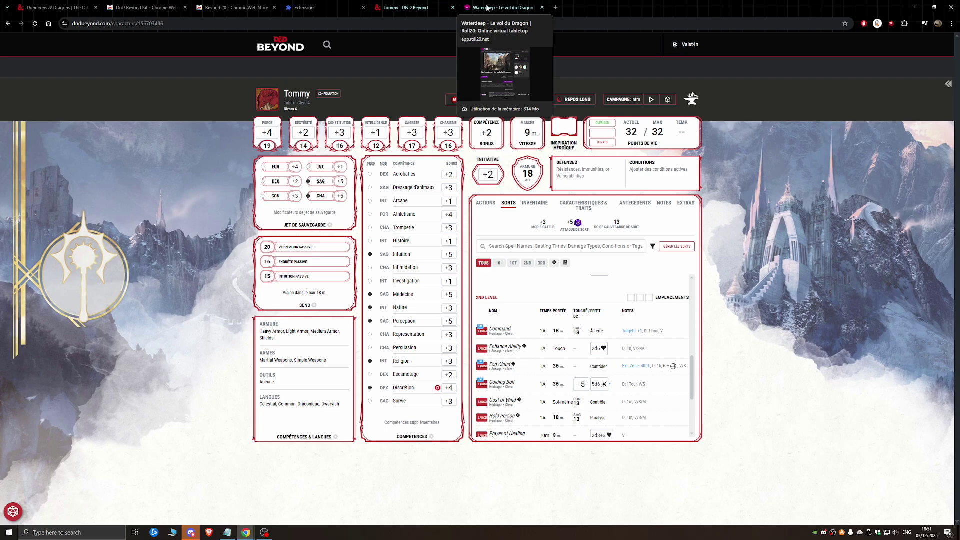
Switch to Roll20 and launch the campaign "Waterdeep - Le vol du Dragon"
{"action": "left_click", "coordinate": [487, 8]}
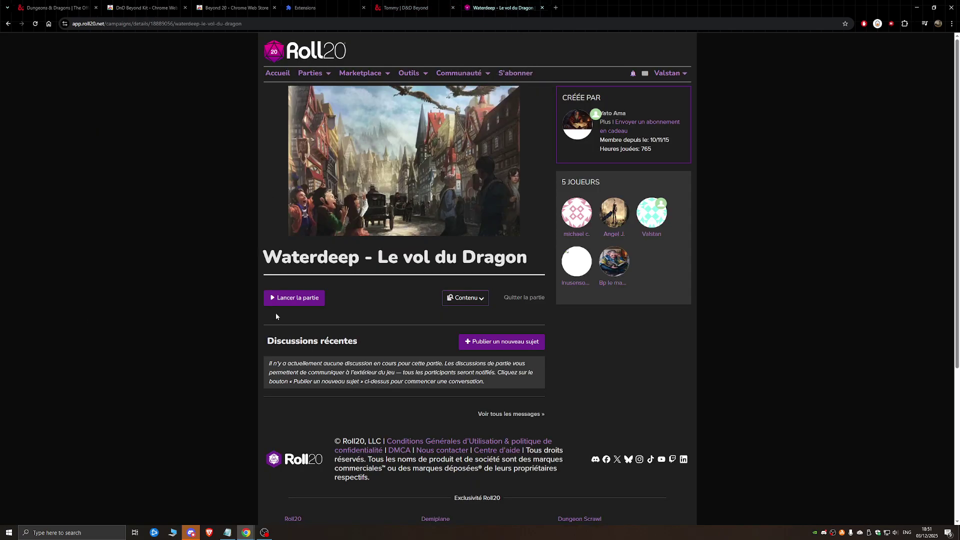
{"action": "left_click", "coordinate": [283, 299]}
{"action": "left_click", "coordinate": [406, 11]}
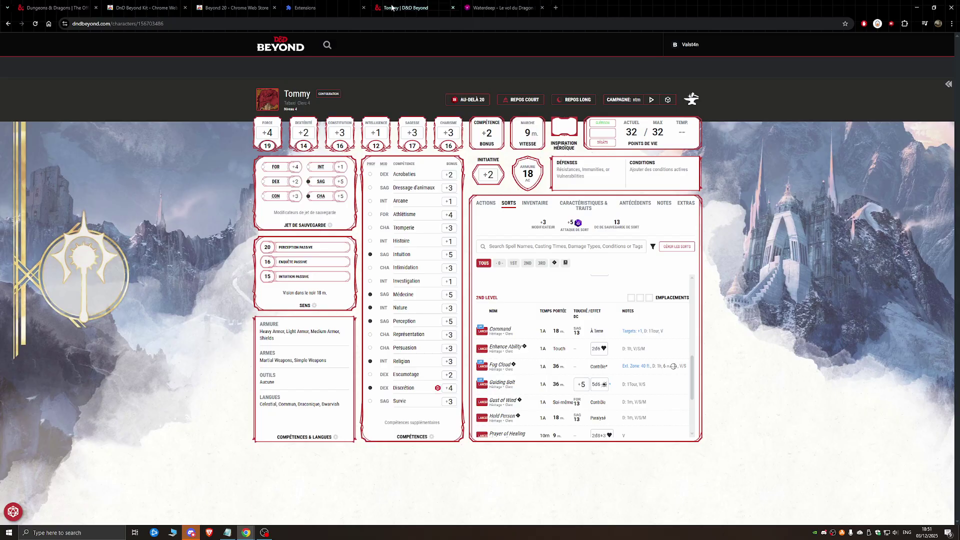
{"action": "left_click", "coordinate": [503, 8]}
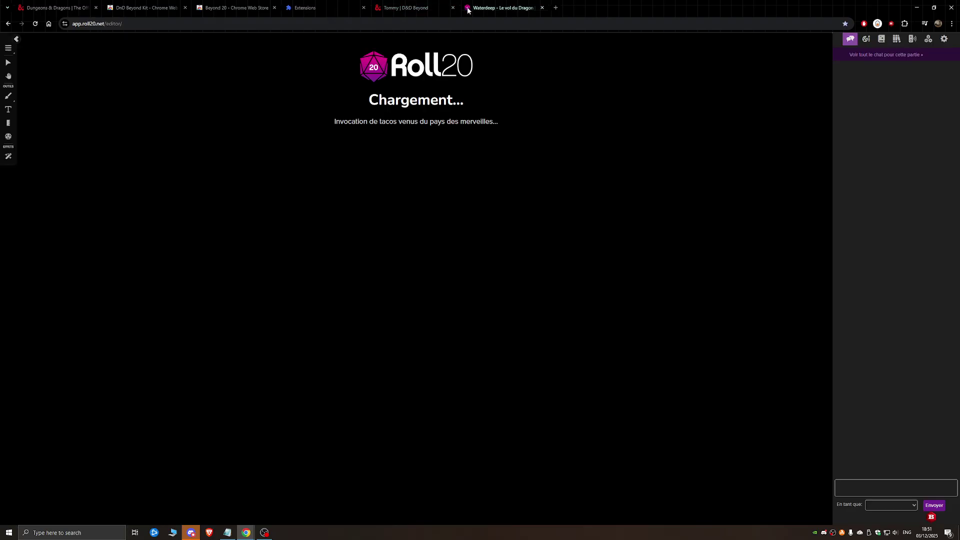
{"action": "left_click", "coordinate": [407, 8]}
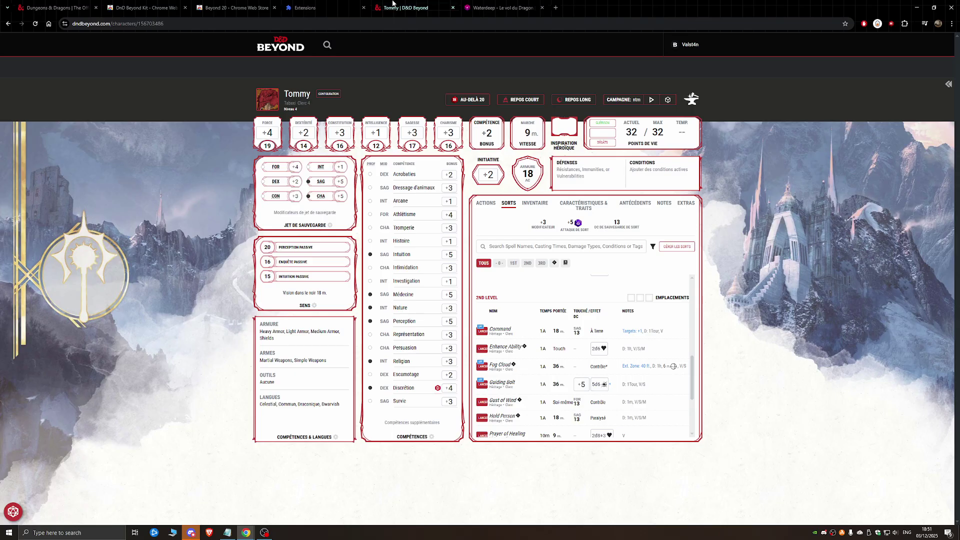
{"action": "left_click", "coordinate": [502, 7]}
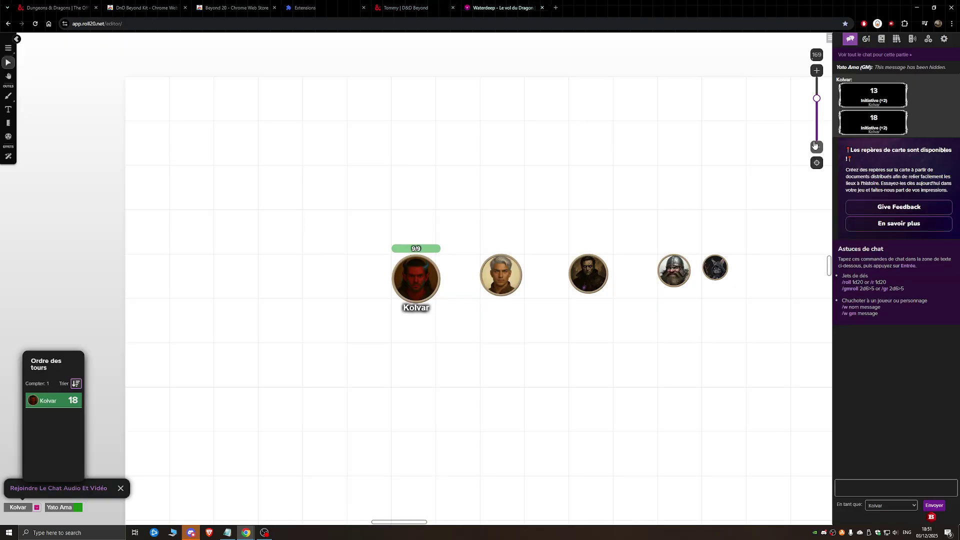
Detach Tommy's D&D Beyond sheet into its own window and arrange it side by side with the zoomed-out Roll20 map
{"action": "left_click", "coordinate": [817, 146]}
{"action": "left_click_drag", "start_coordinate": [406, 8], "coordinate": [0, 220]}
{"action": "left_click", "coordinate": [553, 189]}
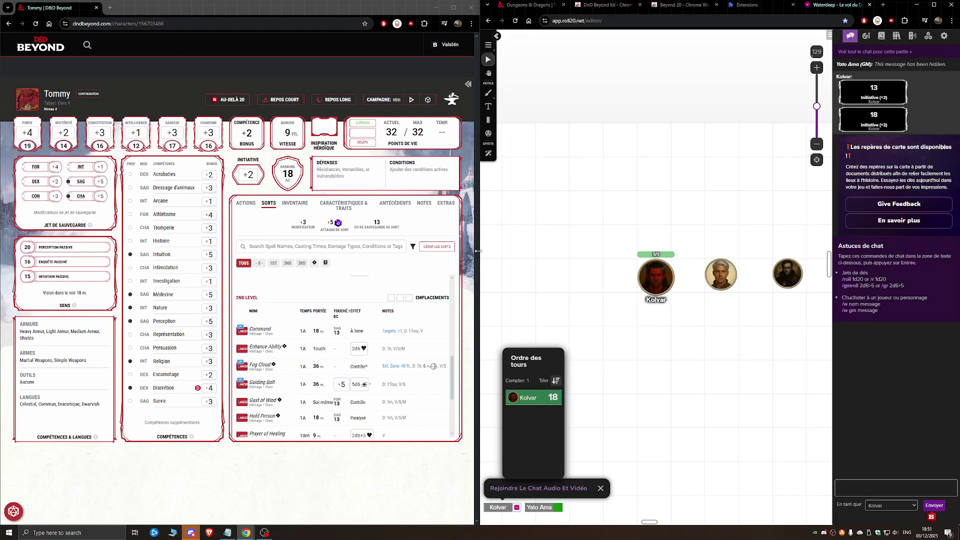
Resize the side-by-side windows to give Roll20 more width, and reframe the zoomed-out map around the character tokens
{"action": "left_click_drag", "start_coordinate": [478, 252], "coordinate": [469, 257]}
{"action": "left_click_drag", "start_coordinate": [280, 8], "coordinate": [0, 175]}
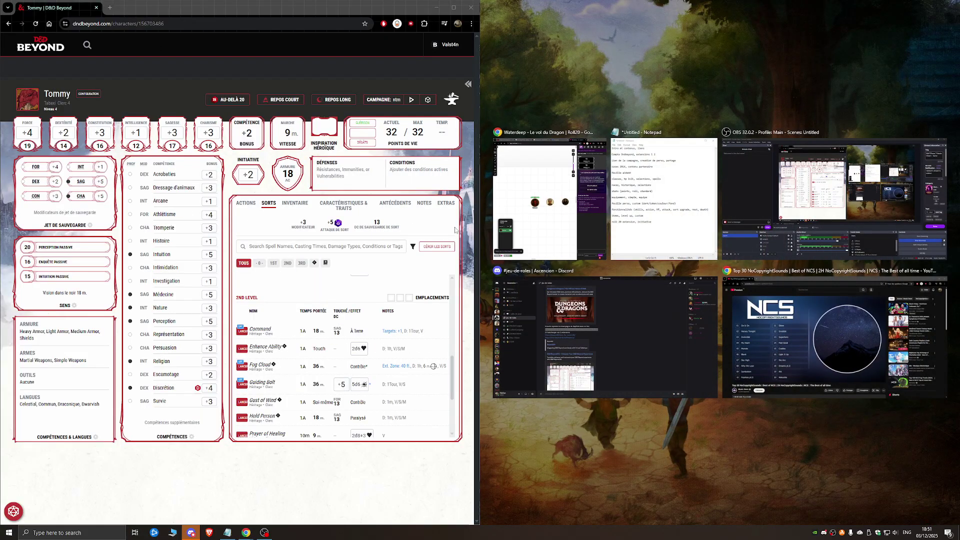
{"action": "left_click", "coordinate": [493, 234]}
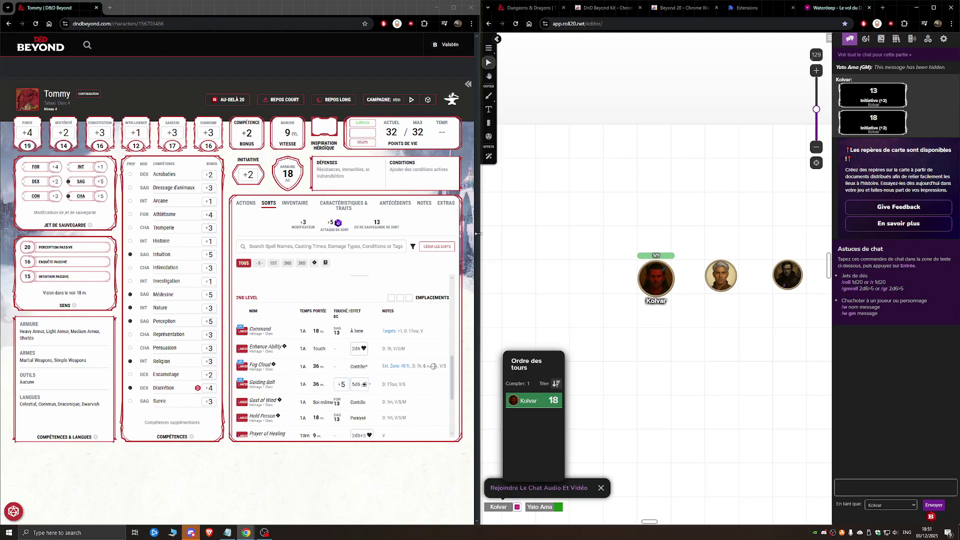
{"action": "left_click_drag", "start_coordinate": [479, 240], "coordinate": [393, 245]}
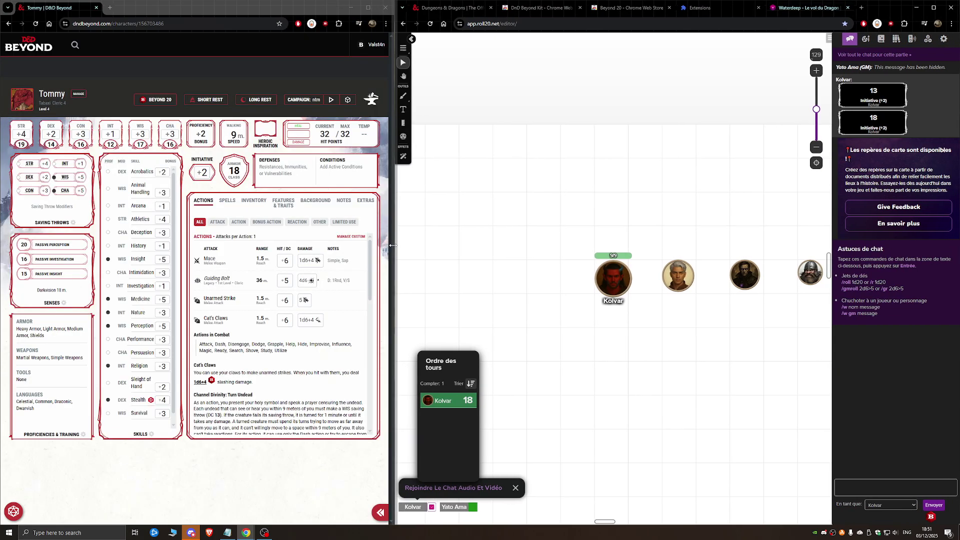
{"action": "left_click", "coordinate": [816, 148]}
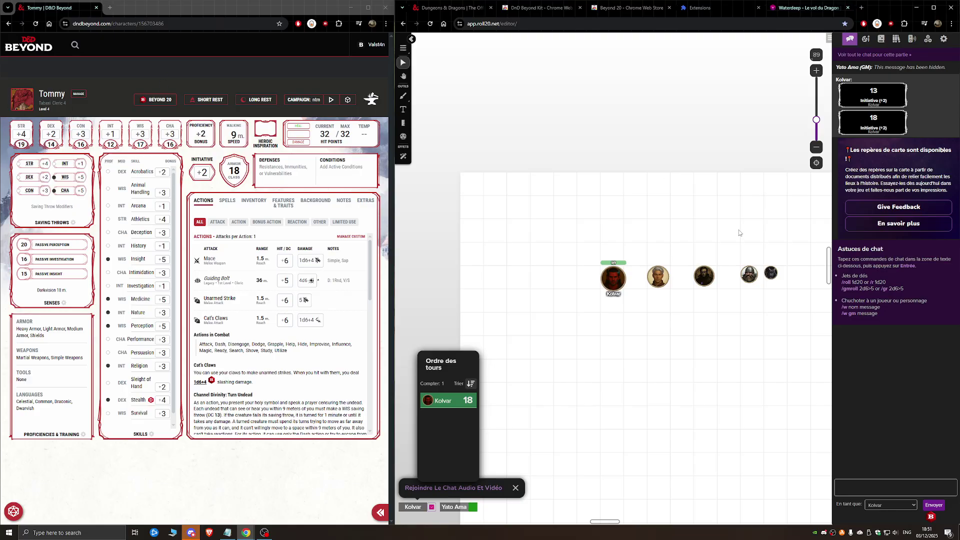
{"action": "left_click_drag", "start_coordinate": [720, 355], "coordinate": [626, 181]}
Roll Tommy's Animal Handling check from the character sheet and inspect the roll sent to the Roll20 chat
{"action": "left_click", "coordinate": [163, 193]}
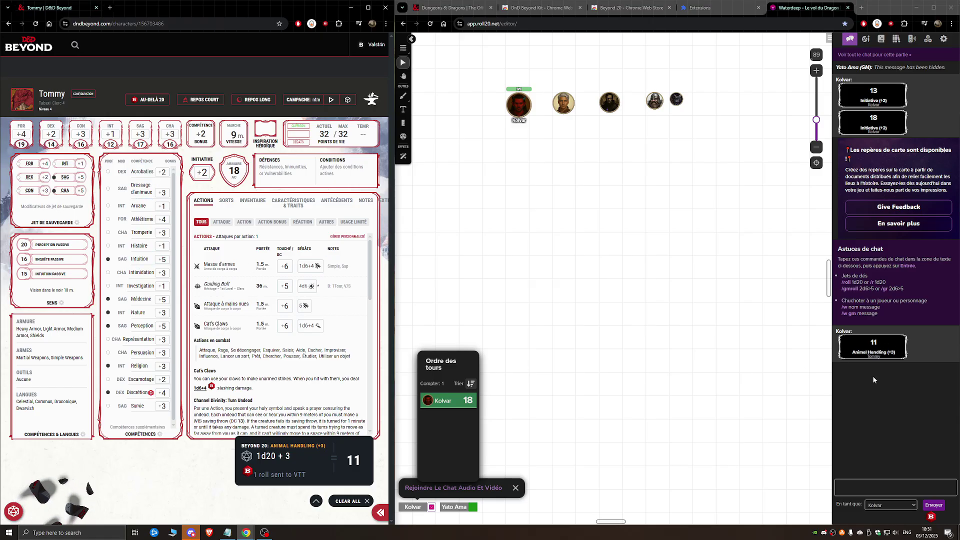
{"action": "left_click", "coordinate": [873, 396]}
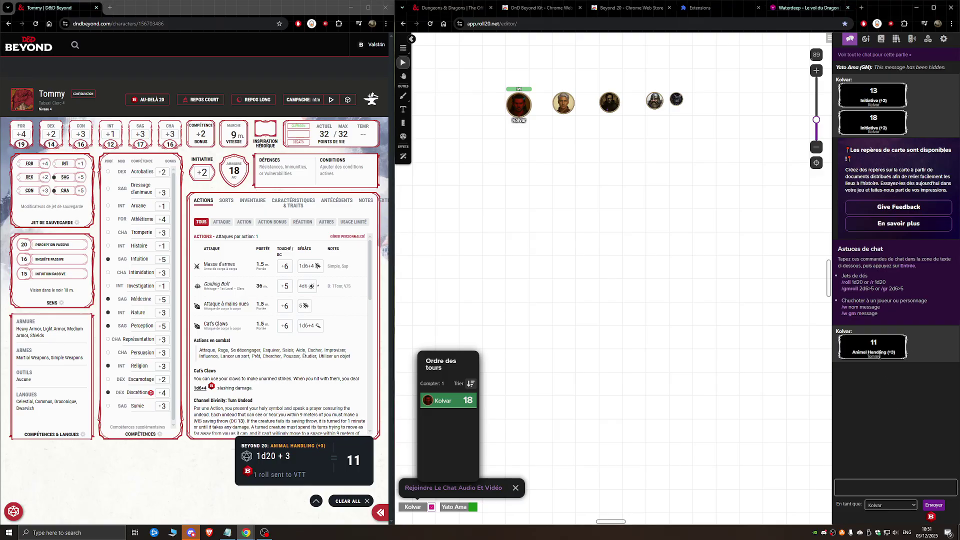
{"action": "mouse_move", "coordinate": [873, 346]}
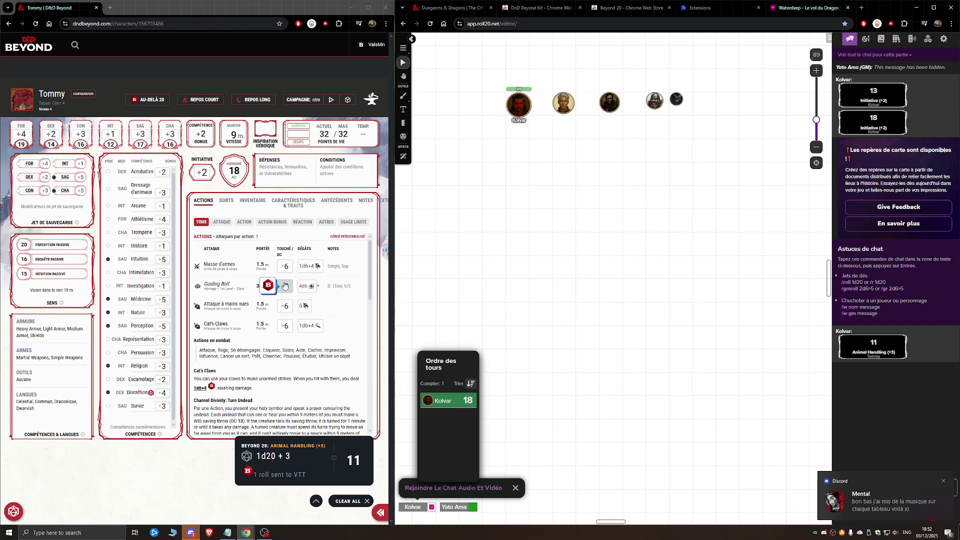
Roll Tommy's mace attack from the sheet, and roll his initiative with Kolvar's map token selected
{"action": "left_click", "coordinate": [286, 270]}
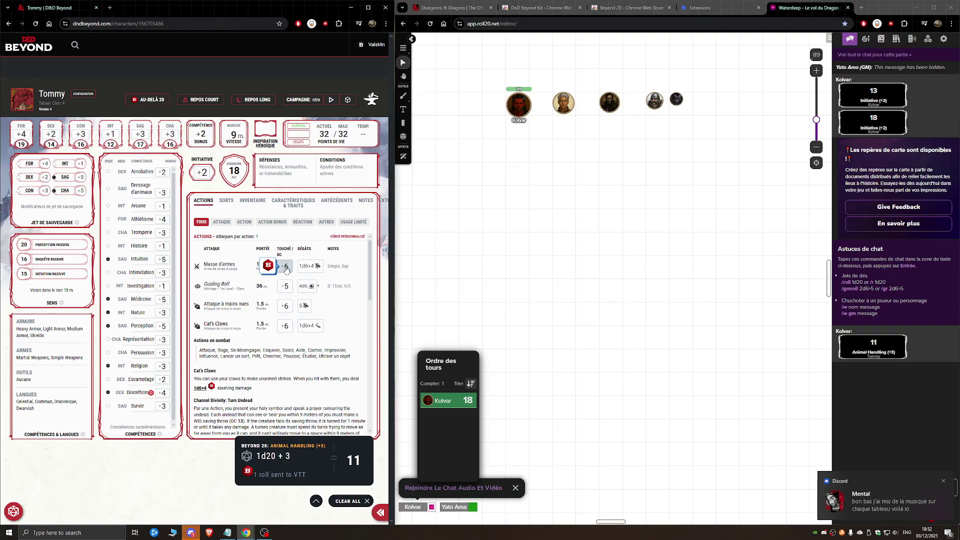
{"action": "left_click", "coordinate": [160, 469]}
{"action": "left_click", "coordinate": [285, 270]}
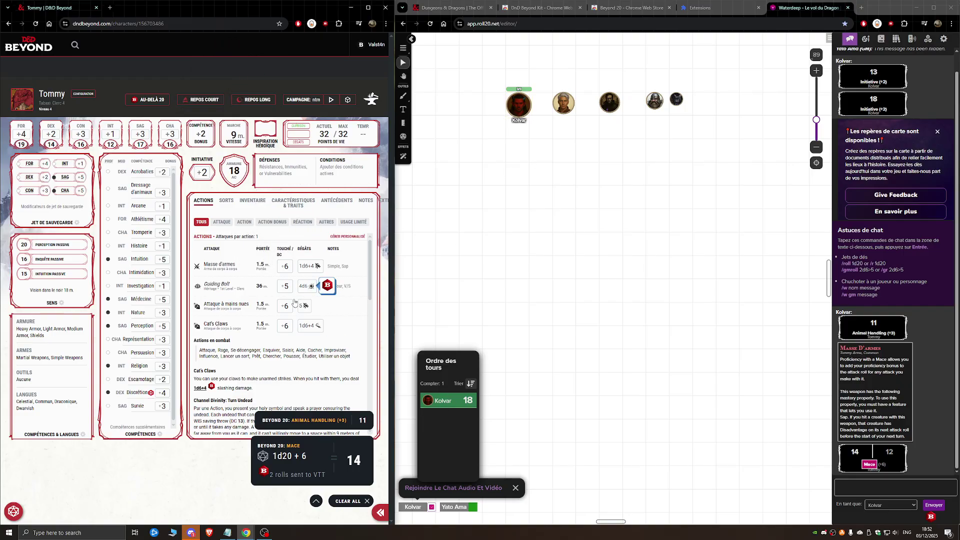
{"action": "left_click", "coordinate": [516, 110]}
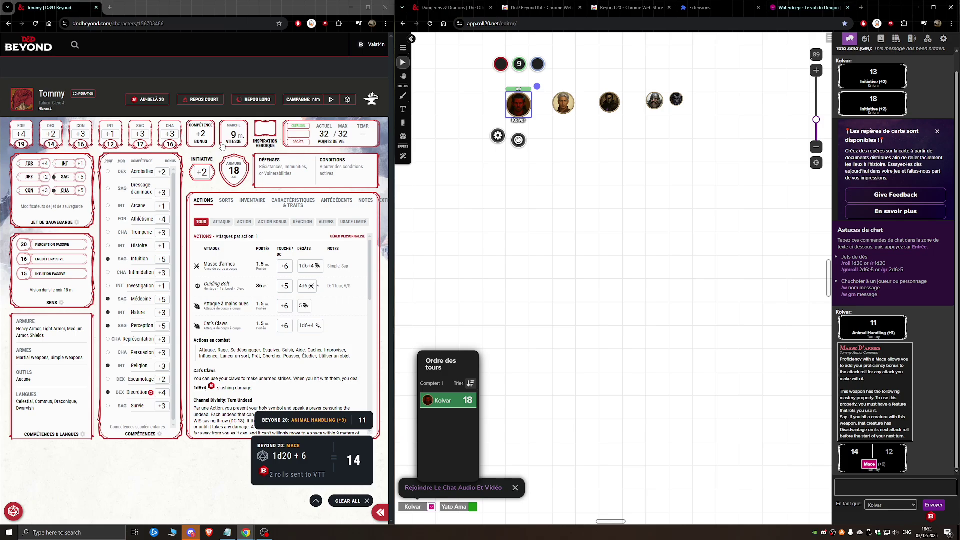
{"action": "left_click", "coordinate": [205, 174]}
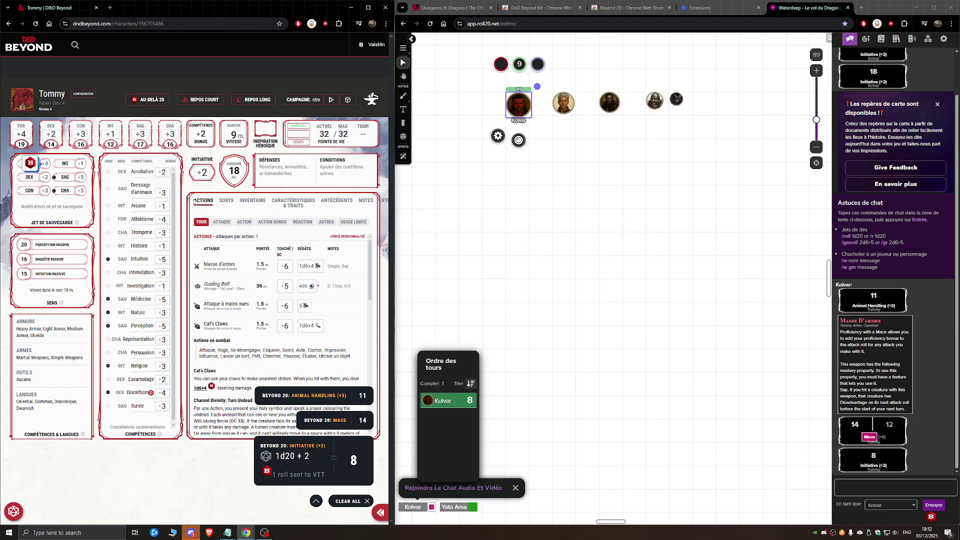
Open the Guiding Bolt spell on the sheet, display its description in Roll20 and cast it at 1st level
{"action": "left_click", "coordinate": [225, 202]}
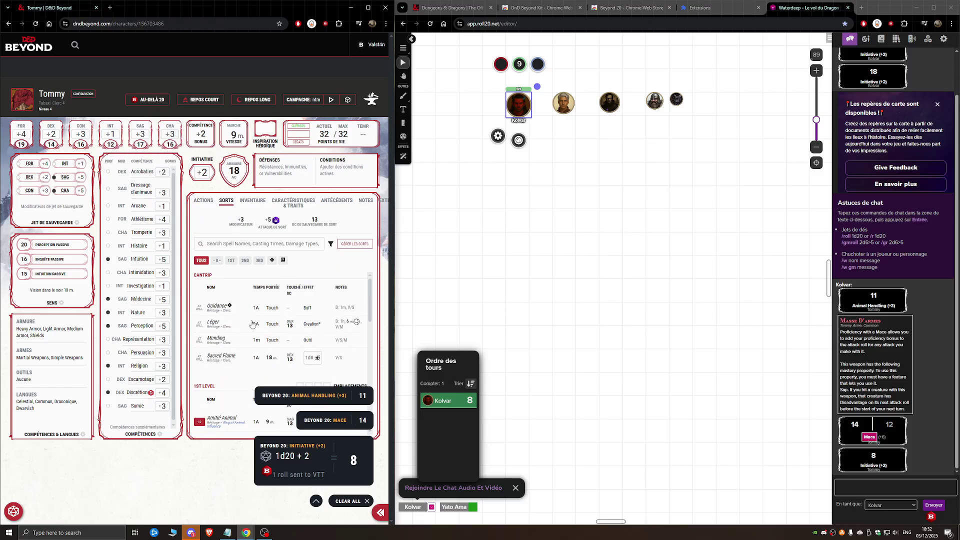
{"action": "scroll", "coordinate": [230, 330], "scroll_direction": "down", "scroll_amount": 3}
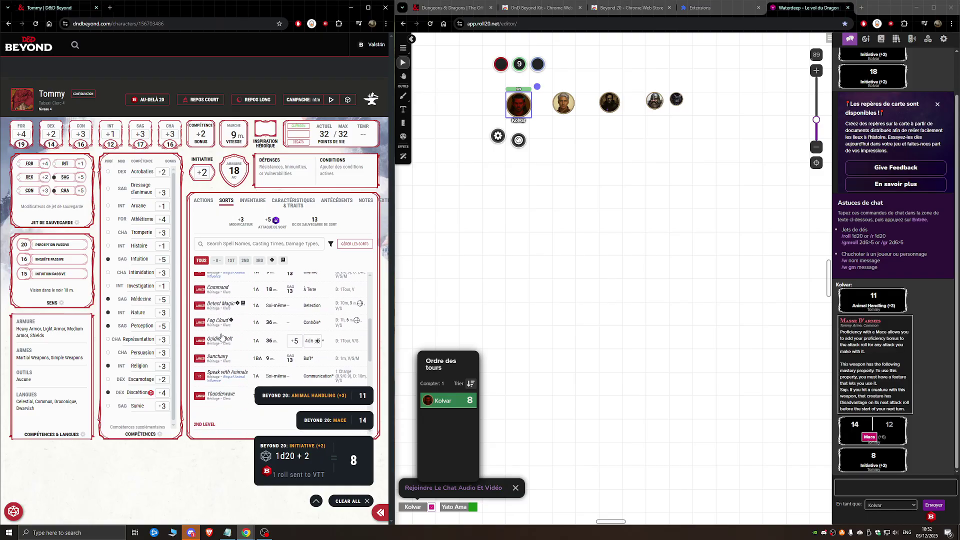
{"action": "left_click", "coordinate": [222, 338]}
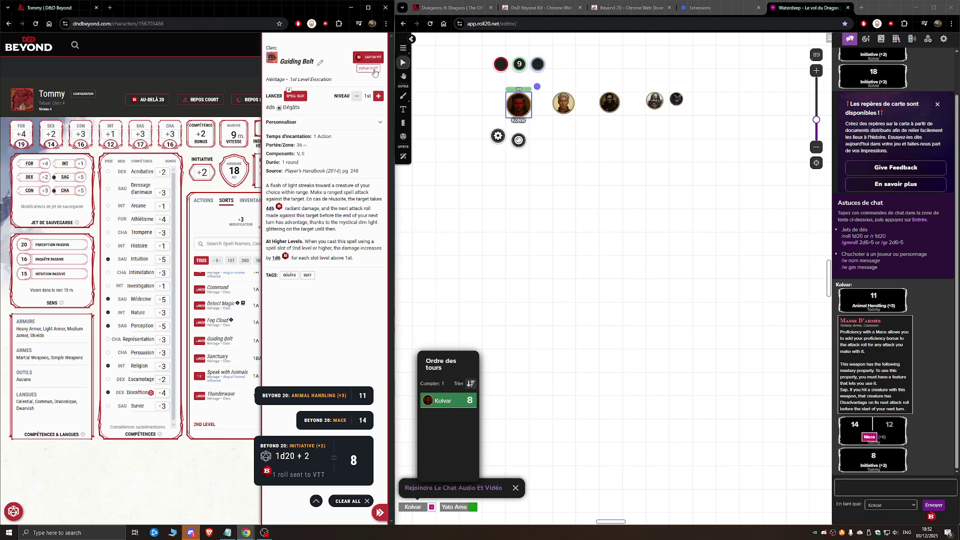
{"action": "left_click", "coordinate": [374, 71]}
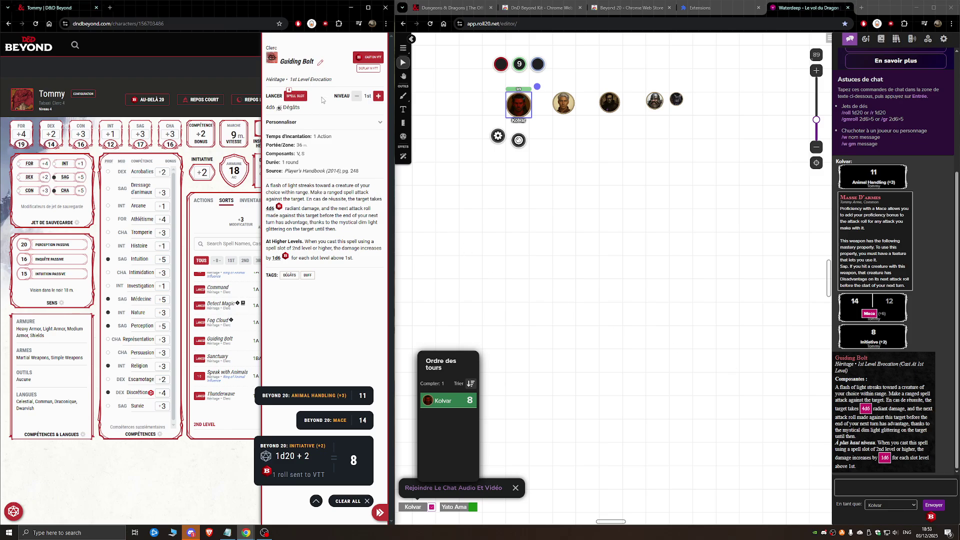
{"action": "left_click", "coordinate": [377, 58]}
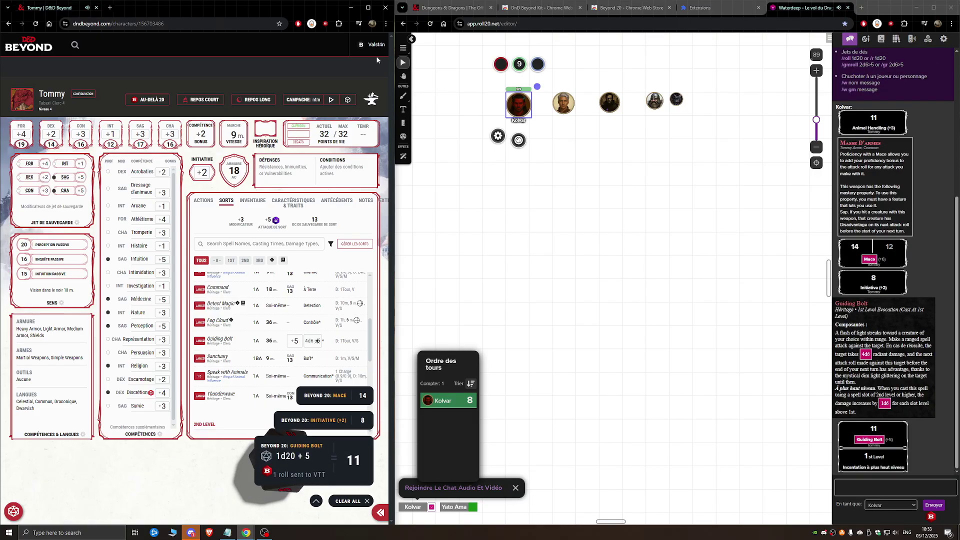
{"action": "mouse_move", "coordinate": [873, 433]}
{"action": "scroll", "coordinate": [312, 313], "scroll_direction": "up", "scroll_amount": 3}
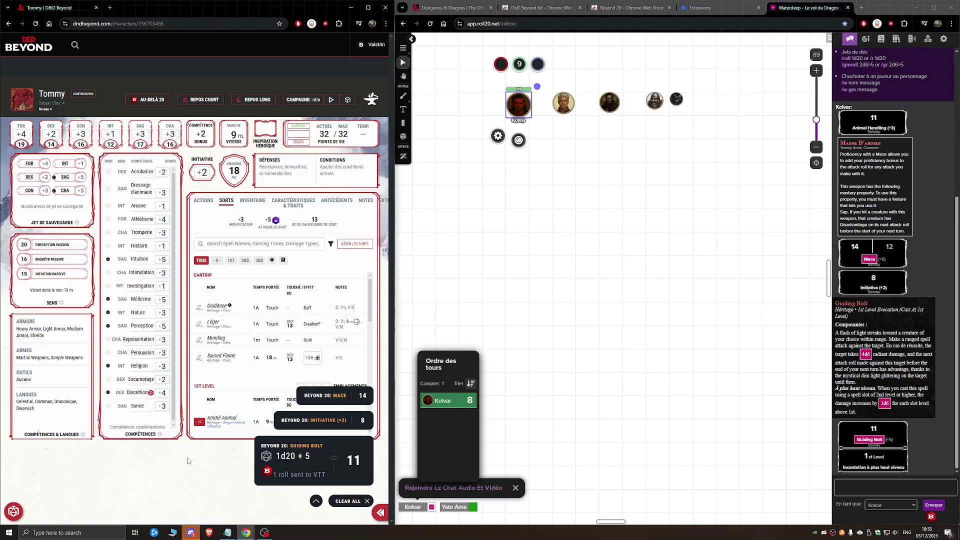
{"action": "scroll", "coordinate": [310, 355], "scroll_direction": "down", "scroll_amount": 2}
{"action": "scroll", "coordinate": [313, 357], "scroll_direction": "up", "scroll_amount": 1}
{"action": "left_click", "coordinate": [710, 315]}
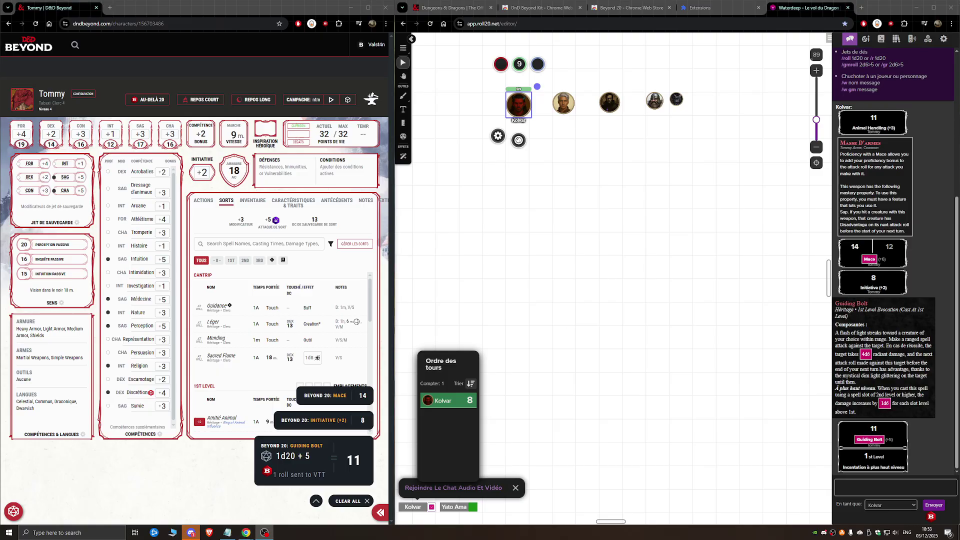